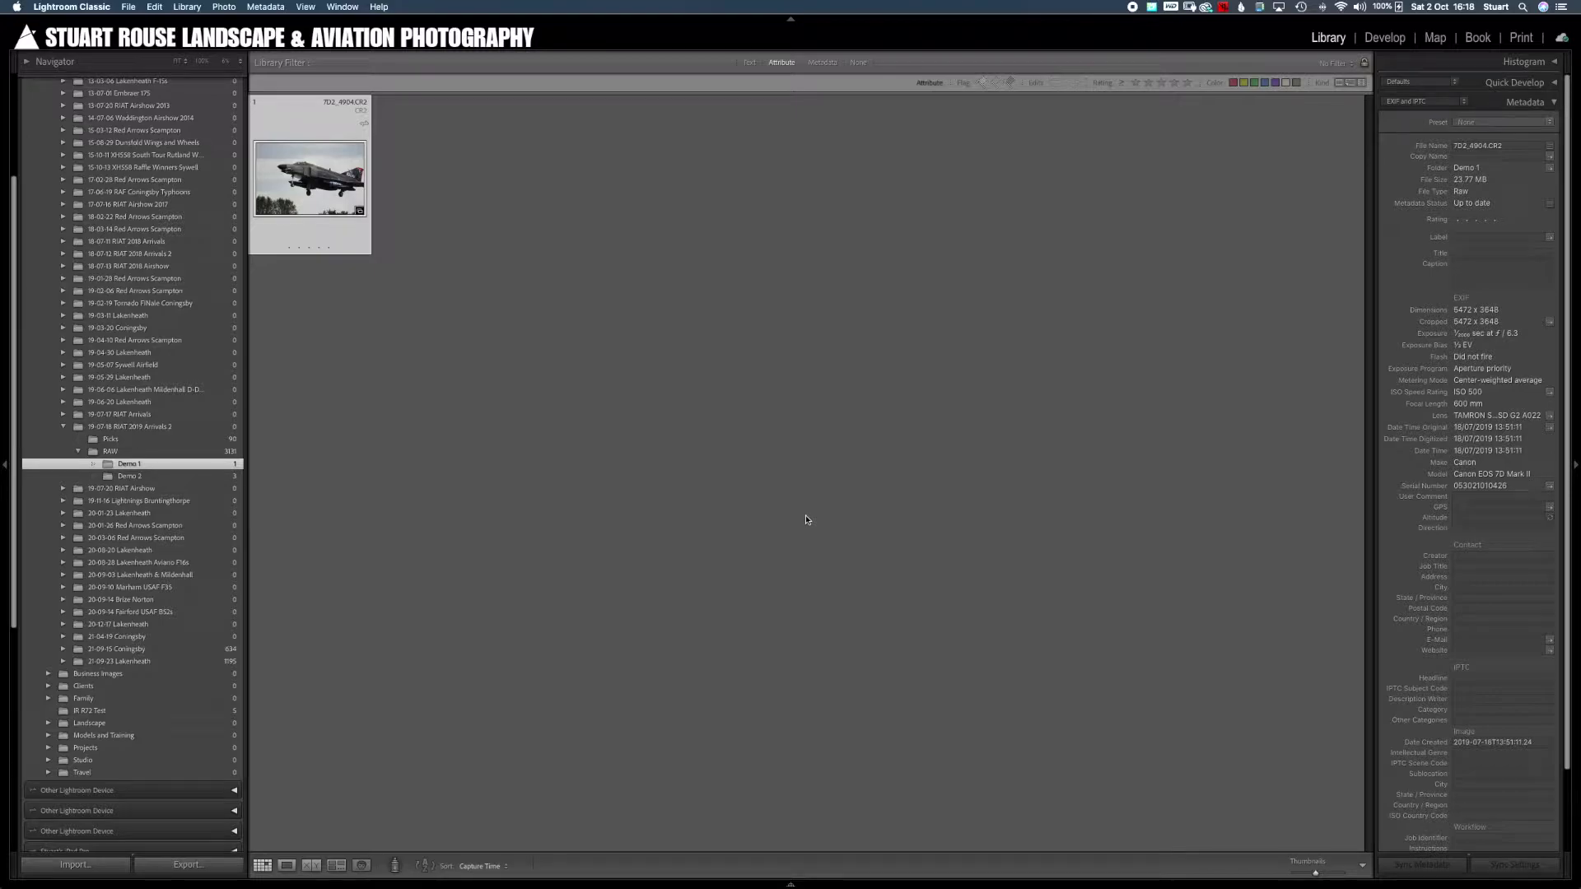
- Open the photo 7D2_4904.CR2 for developing and set its crop aspect ratio to 16 x 9
{"action": "double_click", "coordinate": [346, 174]}
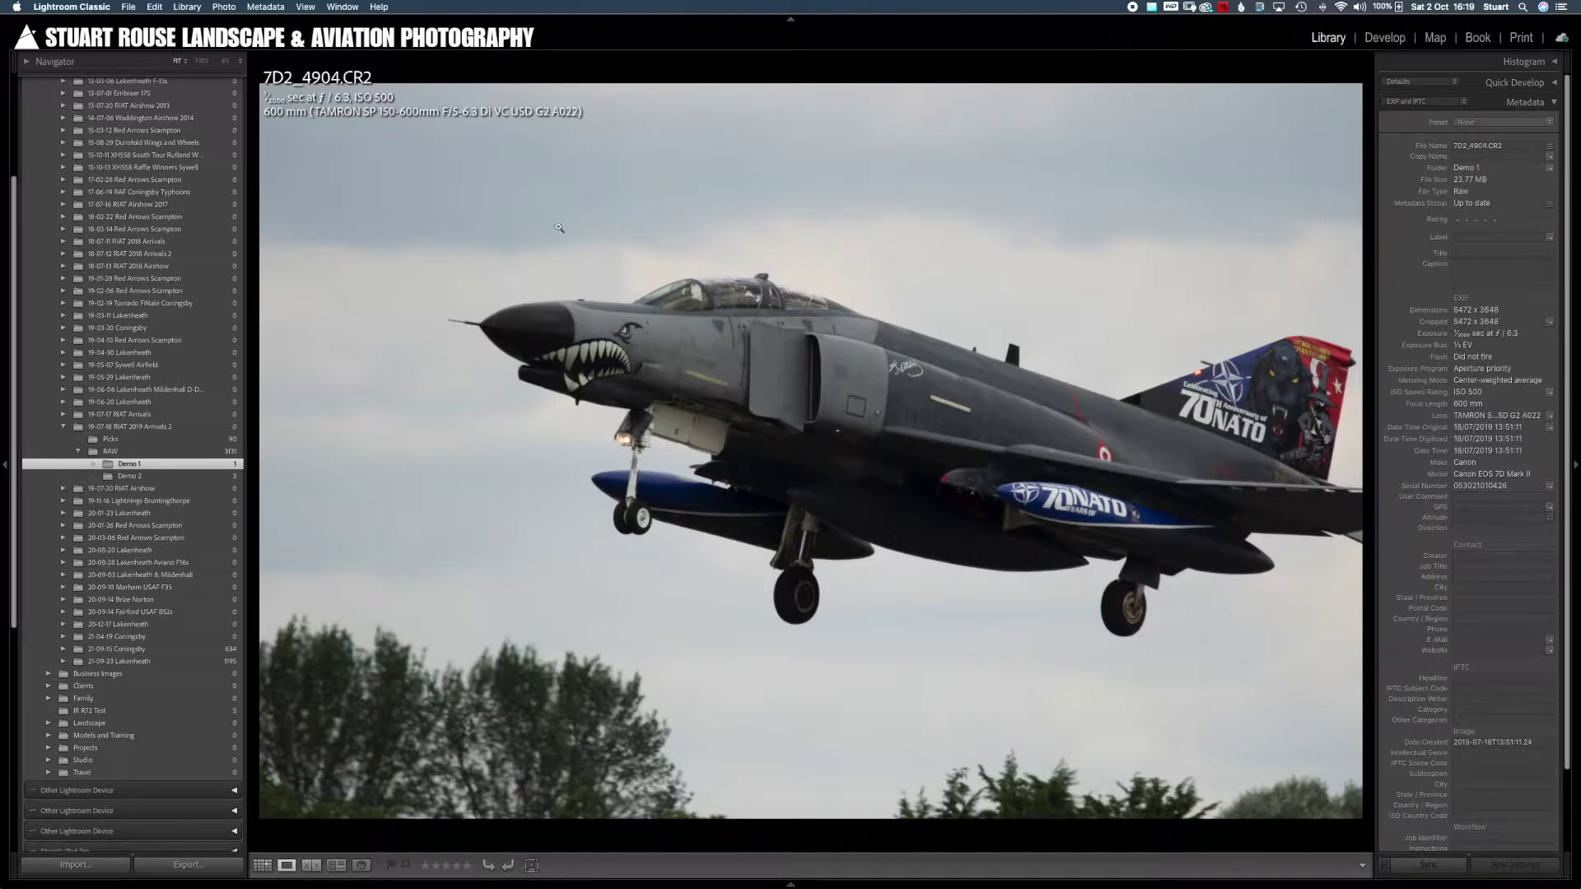
{"action": "left_click", "coordinate": [1377, 40]}
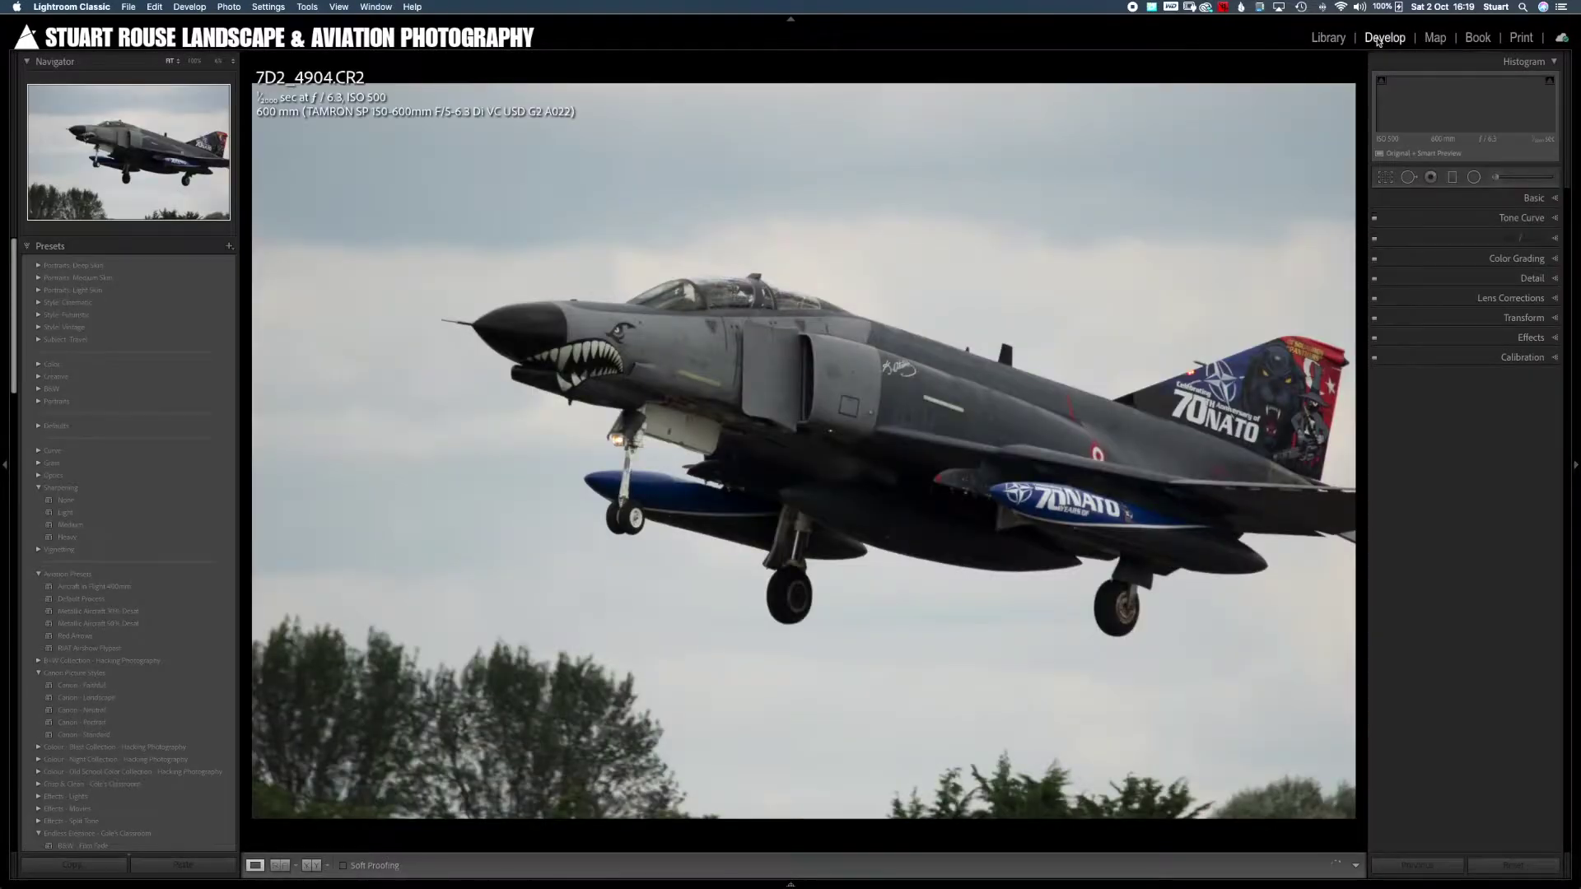
{"action": "left_click", "coordinate": [1387, 177]}
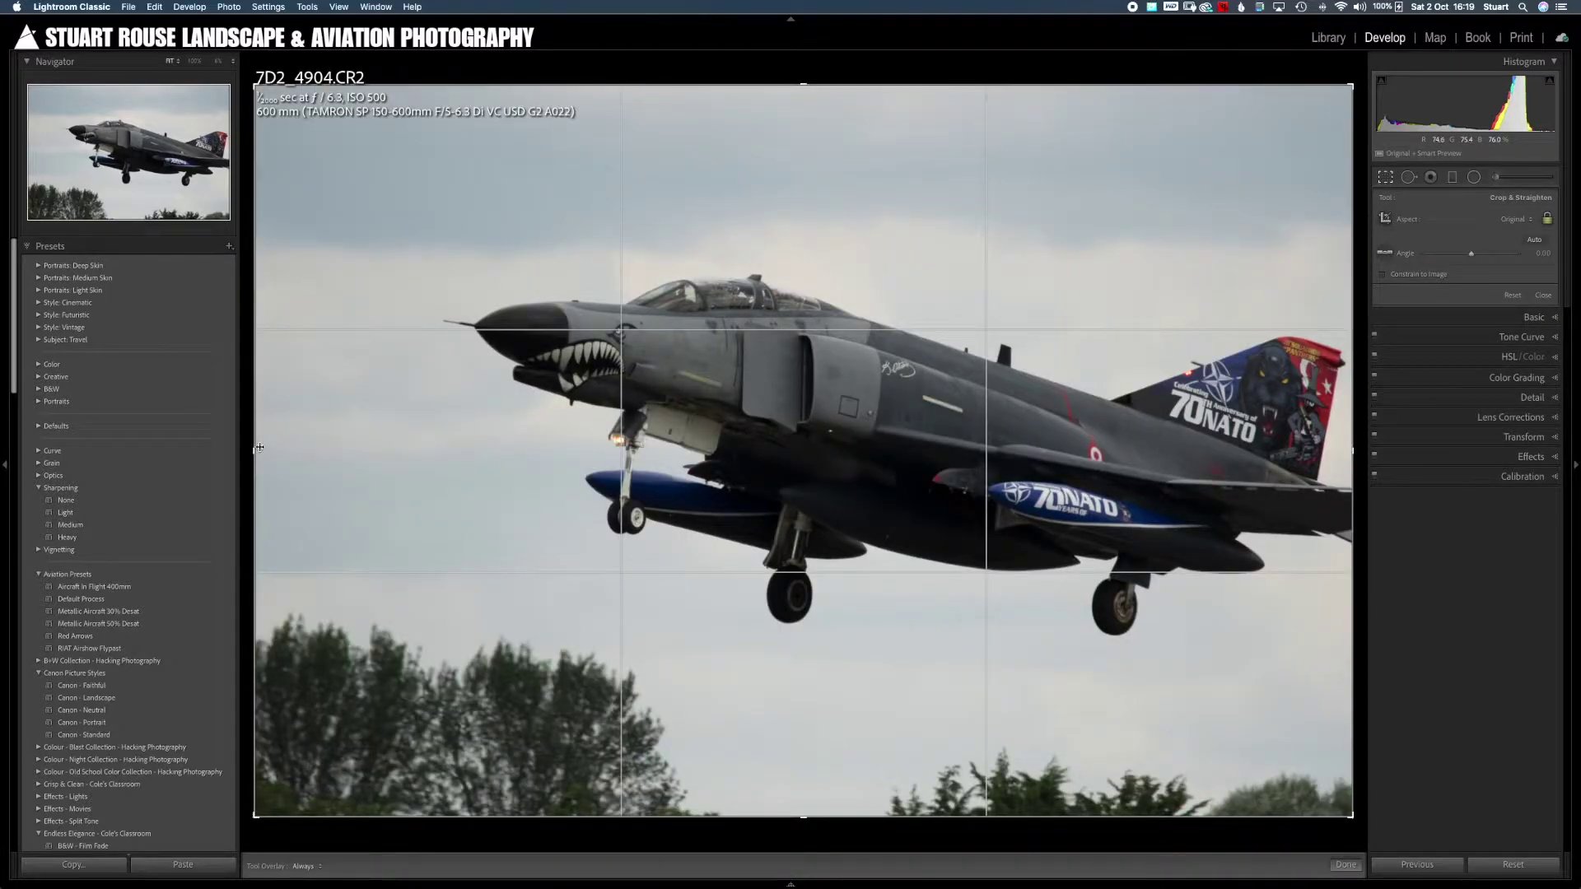
{"action": "left_click", "coordinate": [1514, 219]}
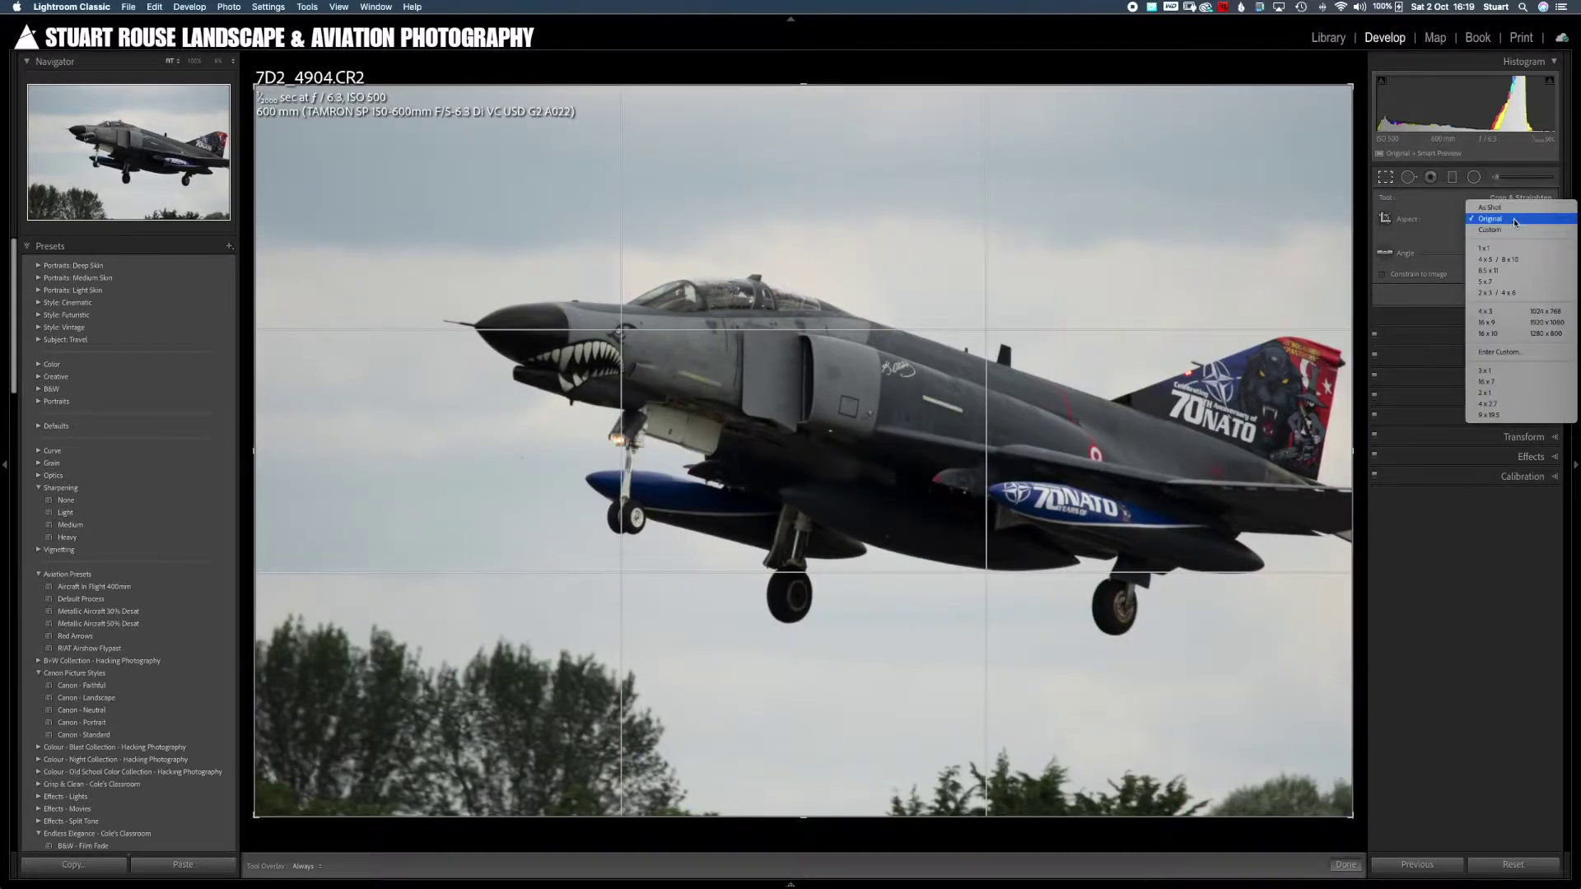
{"action": "left_click", "coordinate": [1503, 322]}
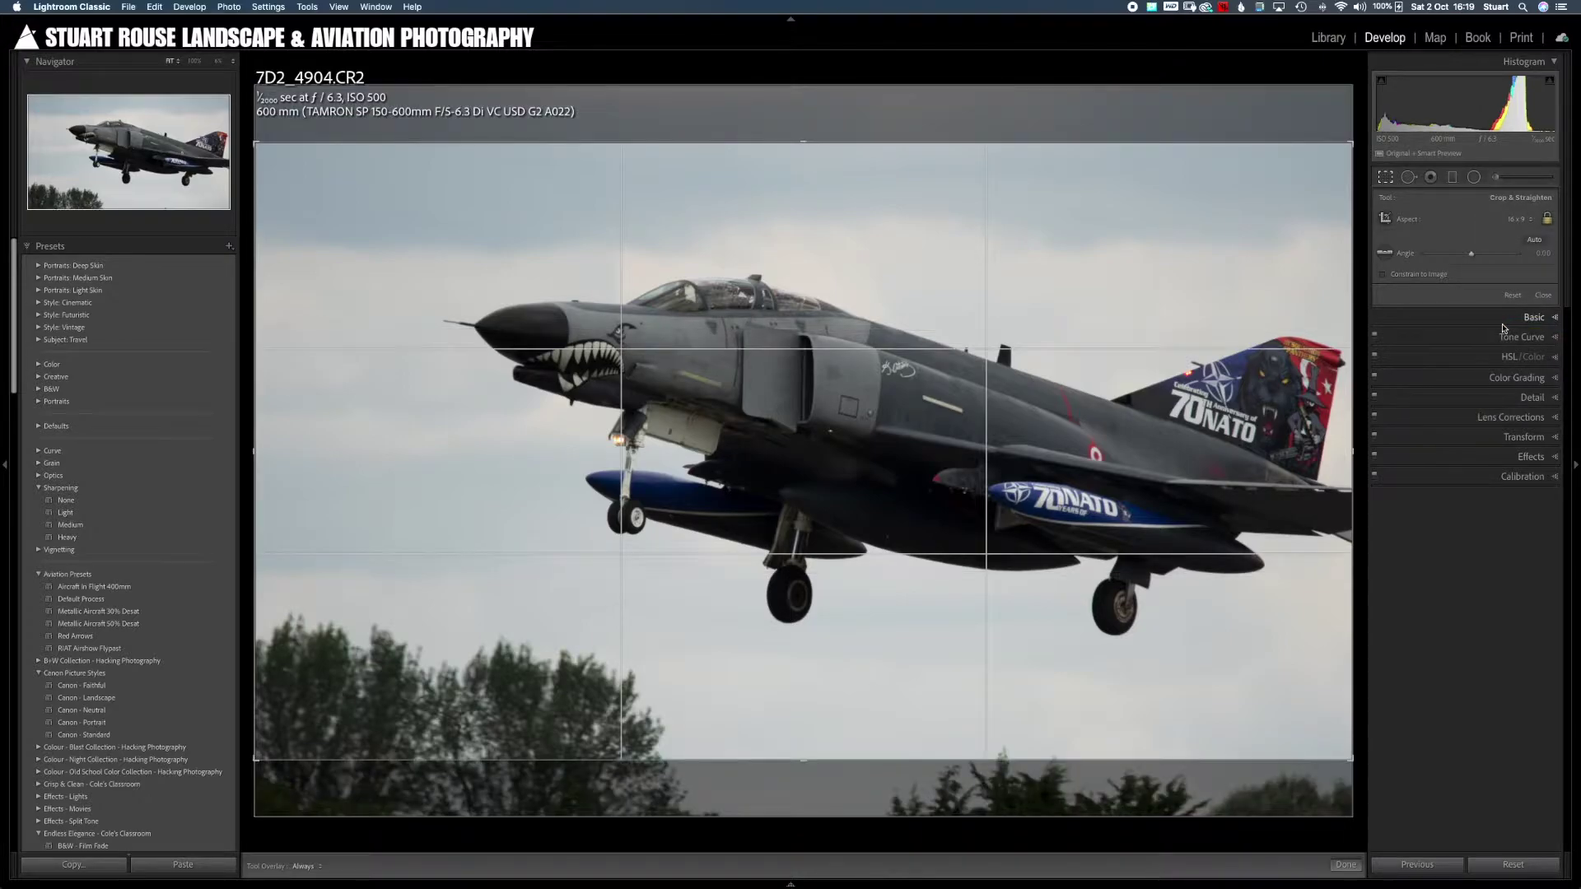
- Tighten the crop around the jet, rotate the photo to an angle of about 4.81 with the nose raised, and apply it
{"action": "left_click_drag", "start_coordinate": [257, 450], "coordinate": [403, 447]}
{"action": "left_click_drag", "start_coordinate": [788, 441], "coordinate": [895, 437]}
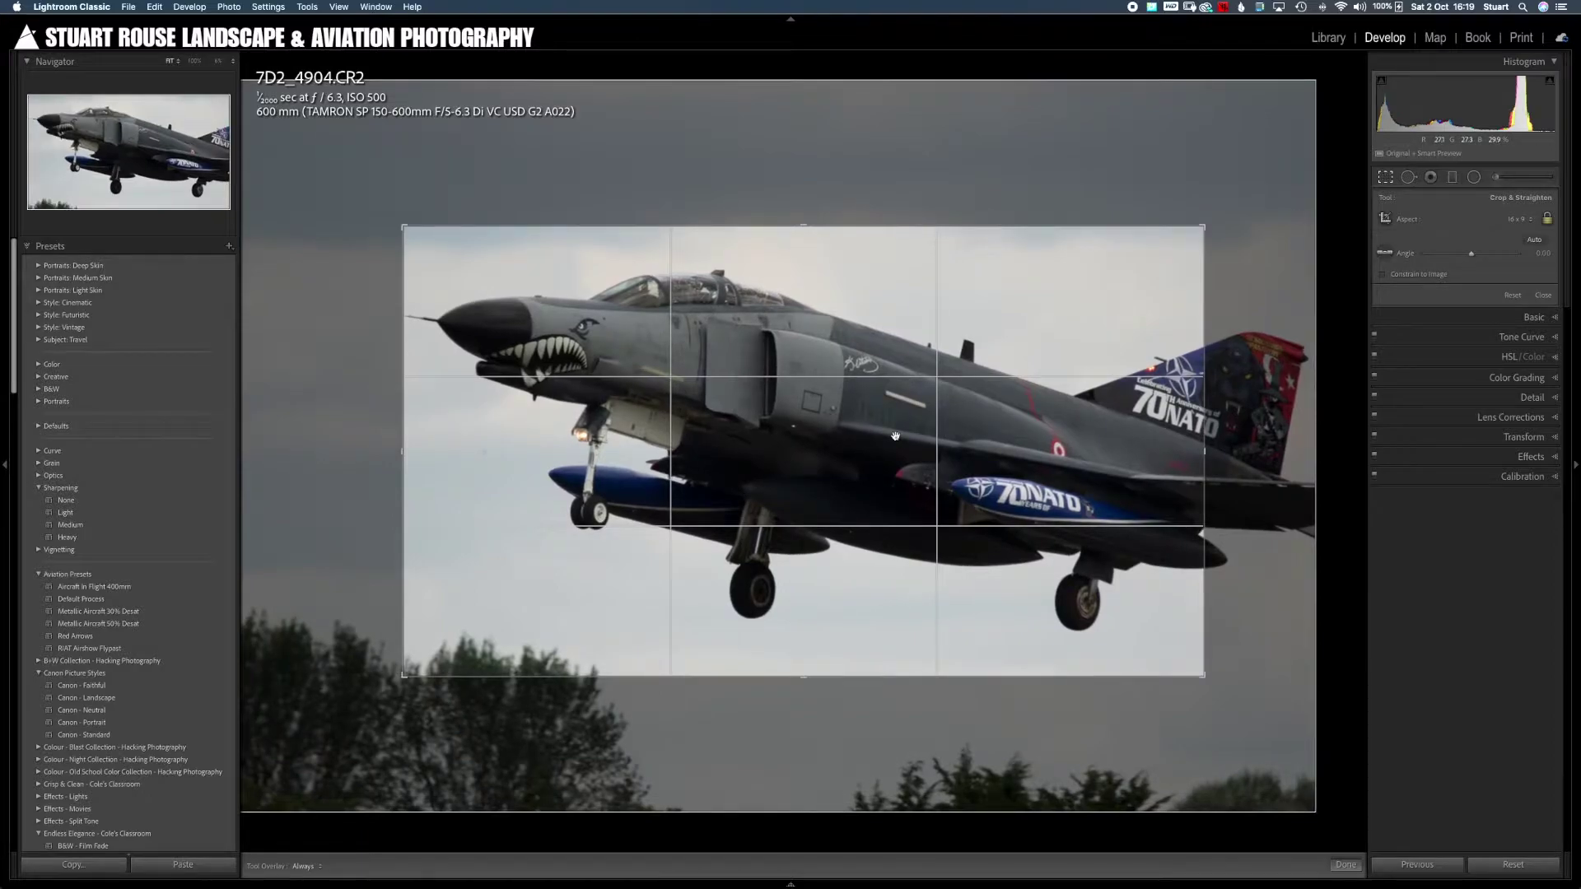
{"action": "left_click_drag", "start_coordinate": [895, 437], "coordinate": [900, 425]}
{"action": "left_click_drag", "start_coordinate": [1307, 502], "coordinate": [1286, 550]}
{"action": "left_click_drag", "start_coordinate": [1088, 486], "coordinate": [1083, 480]}
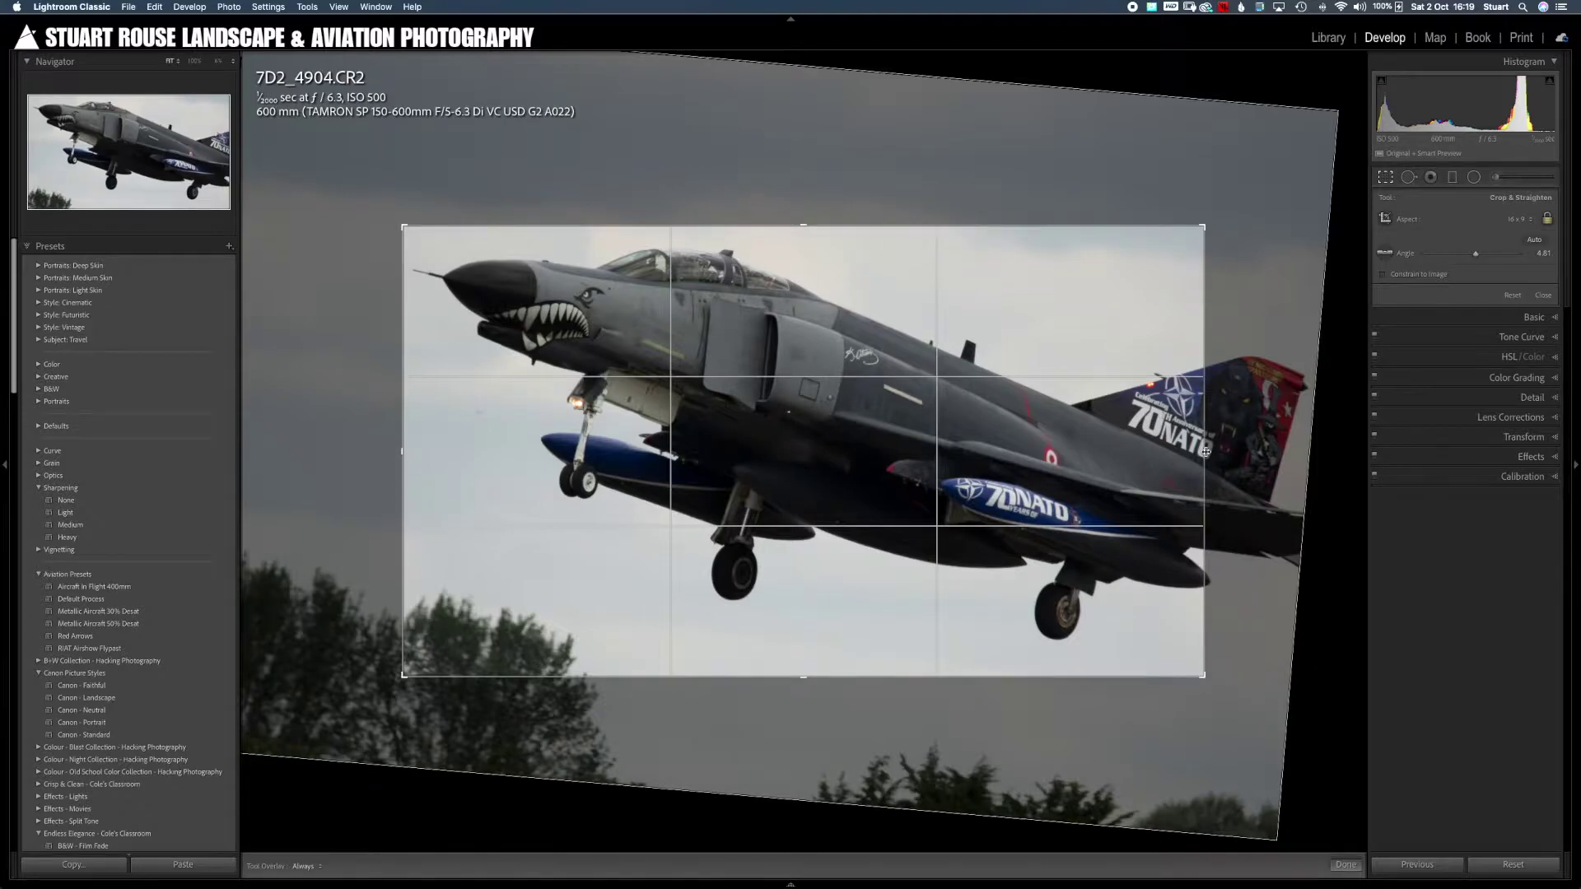
{"action": "left_click_drag", "start_coordinate": [1204, 452], "coordinate": [1212, 452]}
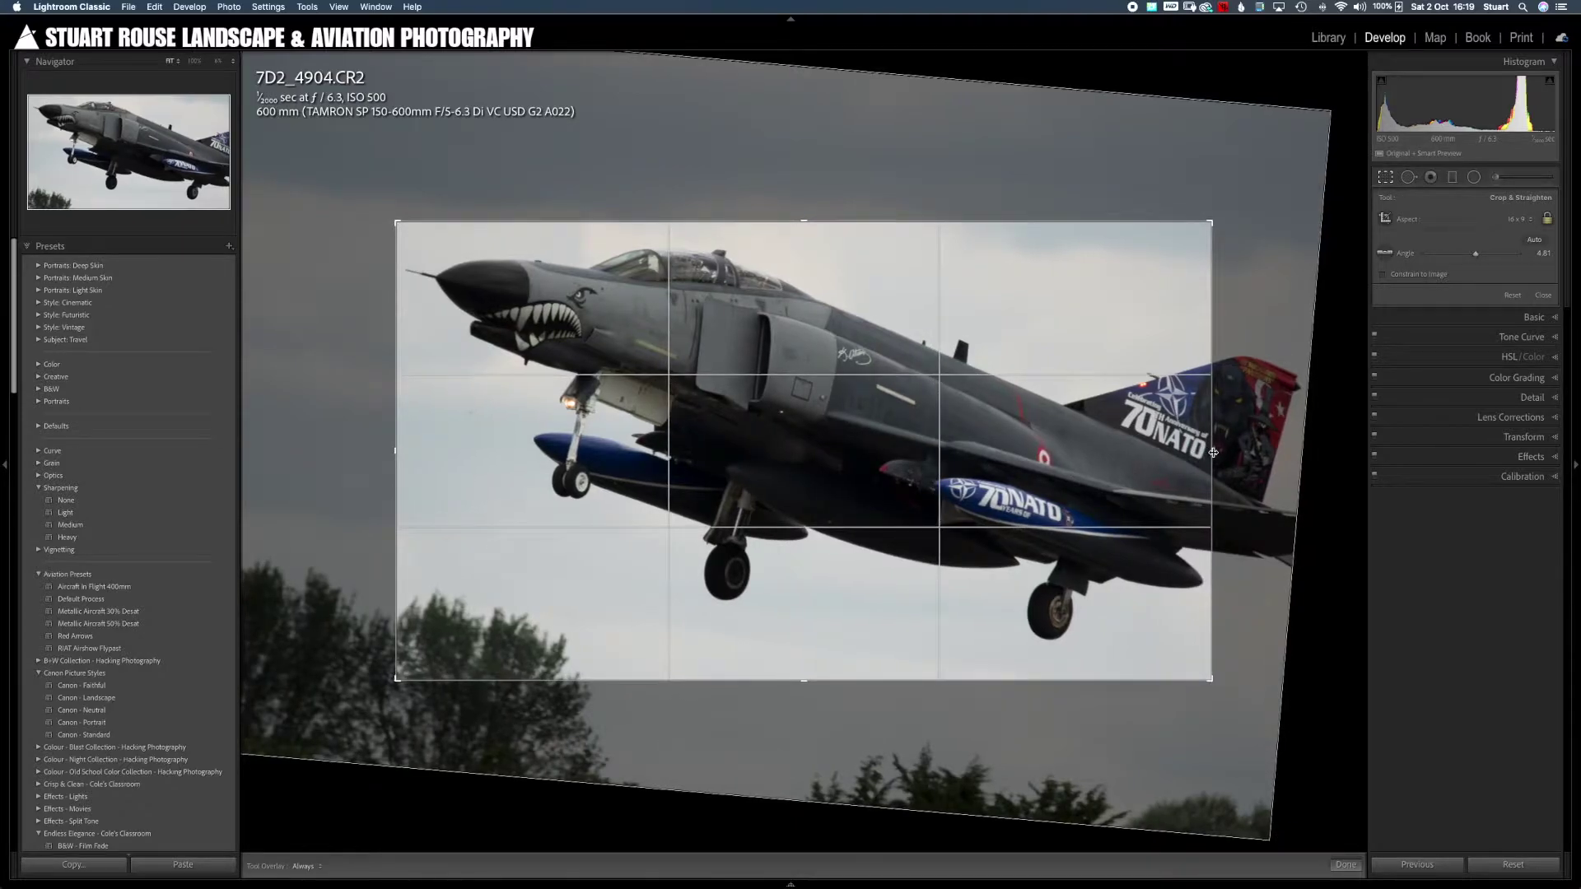
{"action": "key", "text": "Return"}
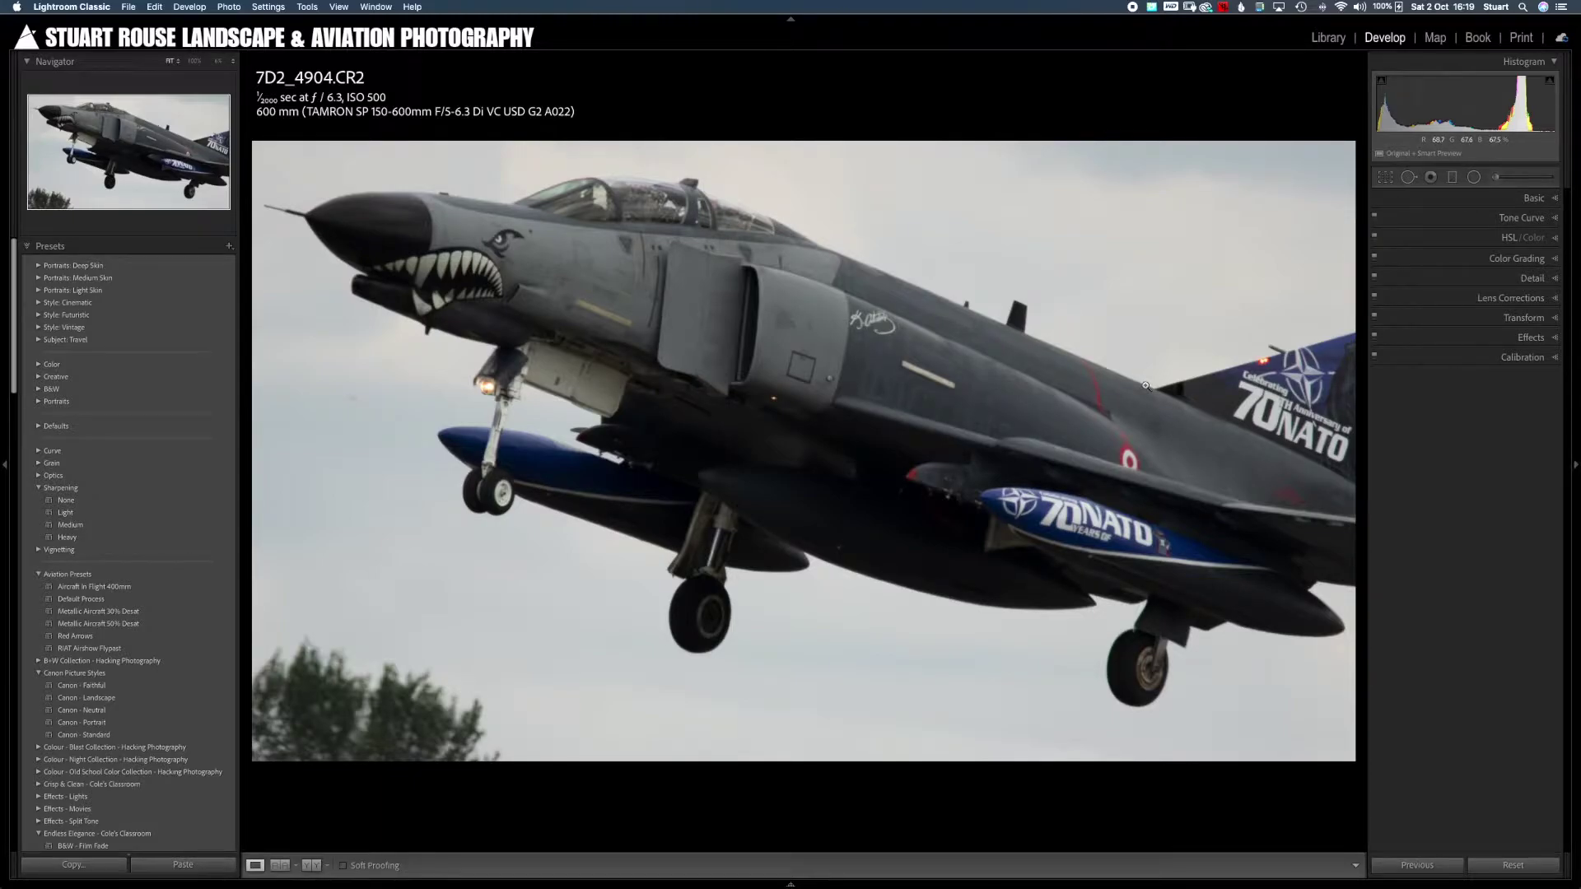
- Enable chromatic aberration removal and lens profile corrections for the photo
{"action": "left_click", "coordinate": [1064, 311]}
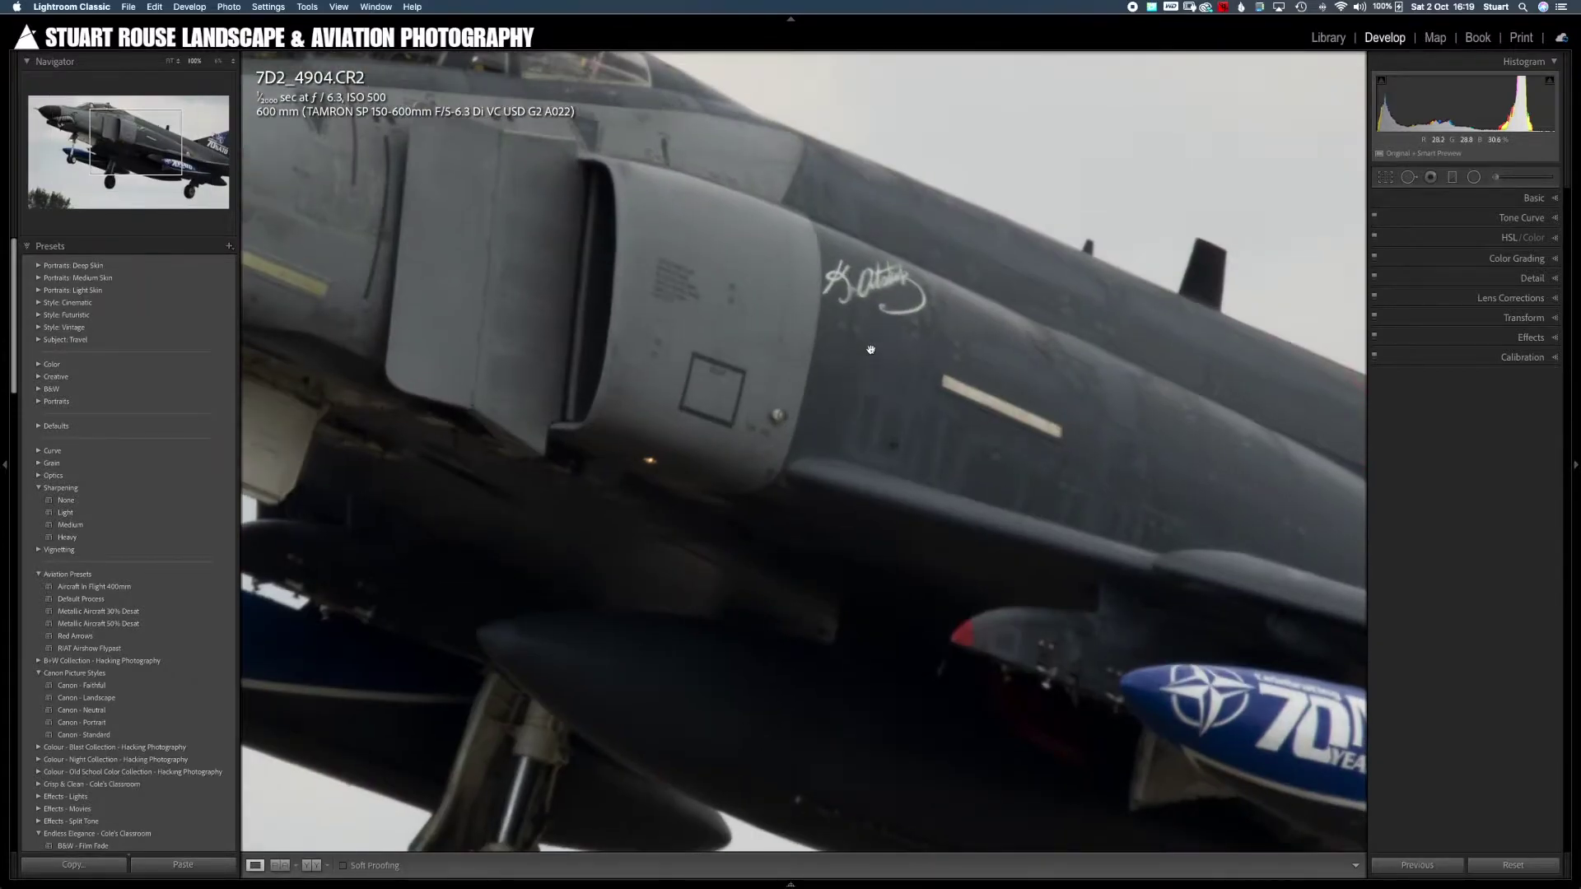
{"action": "left_click_drag", "start_coordinate": [690, 221], "coordinate": [1045, 396]}
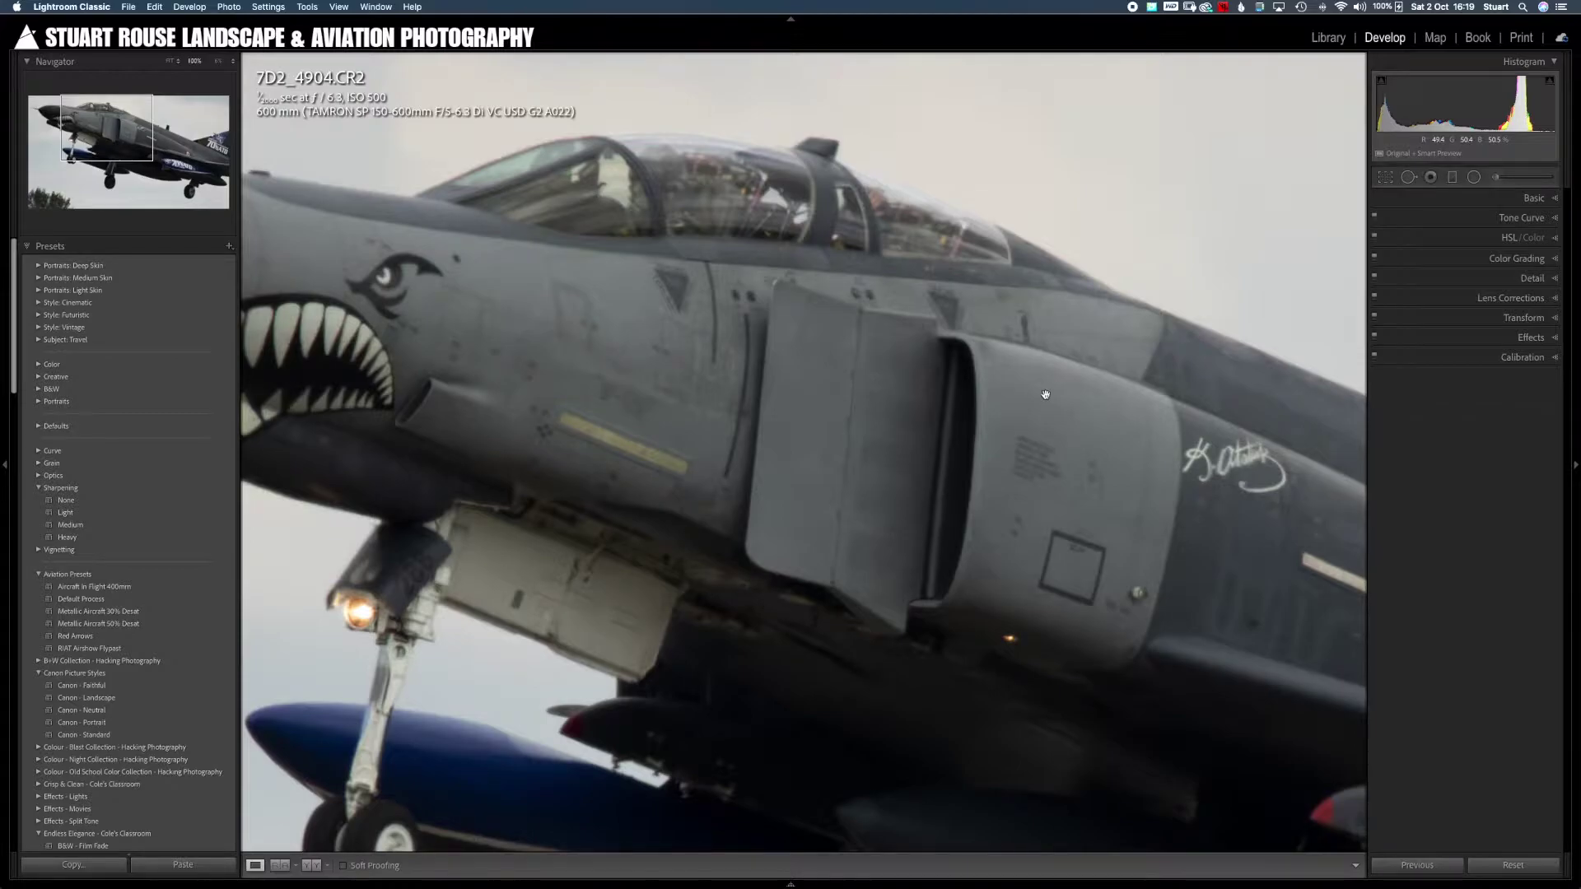
{"action": "left_click", "coordinate": [1045, 395]}
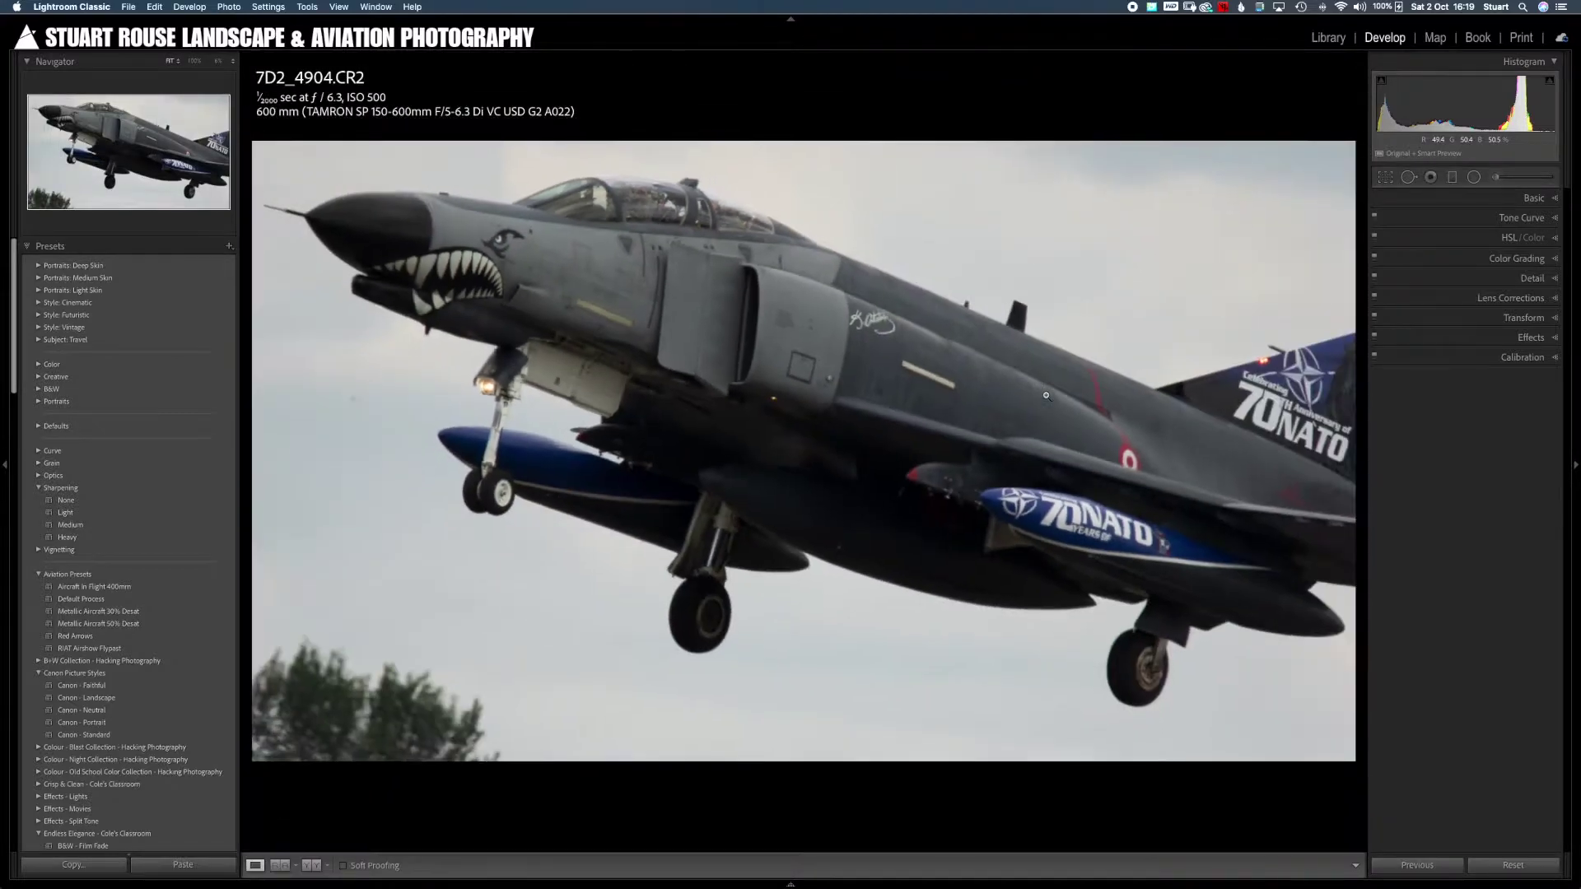
{"action": "left_click", "coordinate": [1526, 299]}
{"action": "left_click", "coordinate": [1457, 332]}
{"action": "left_click", "coordinate": [1448, 344]}
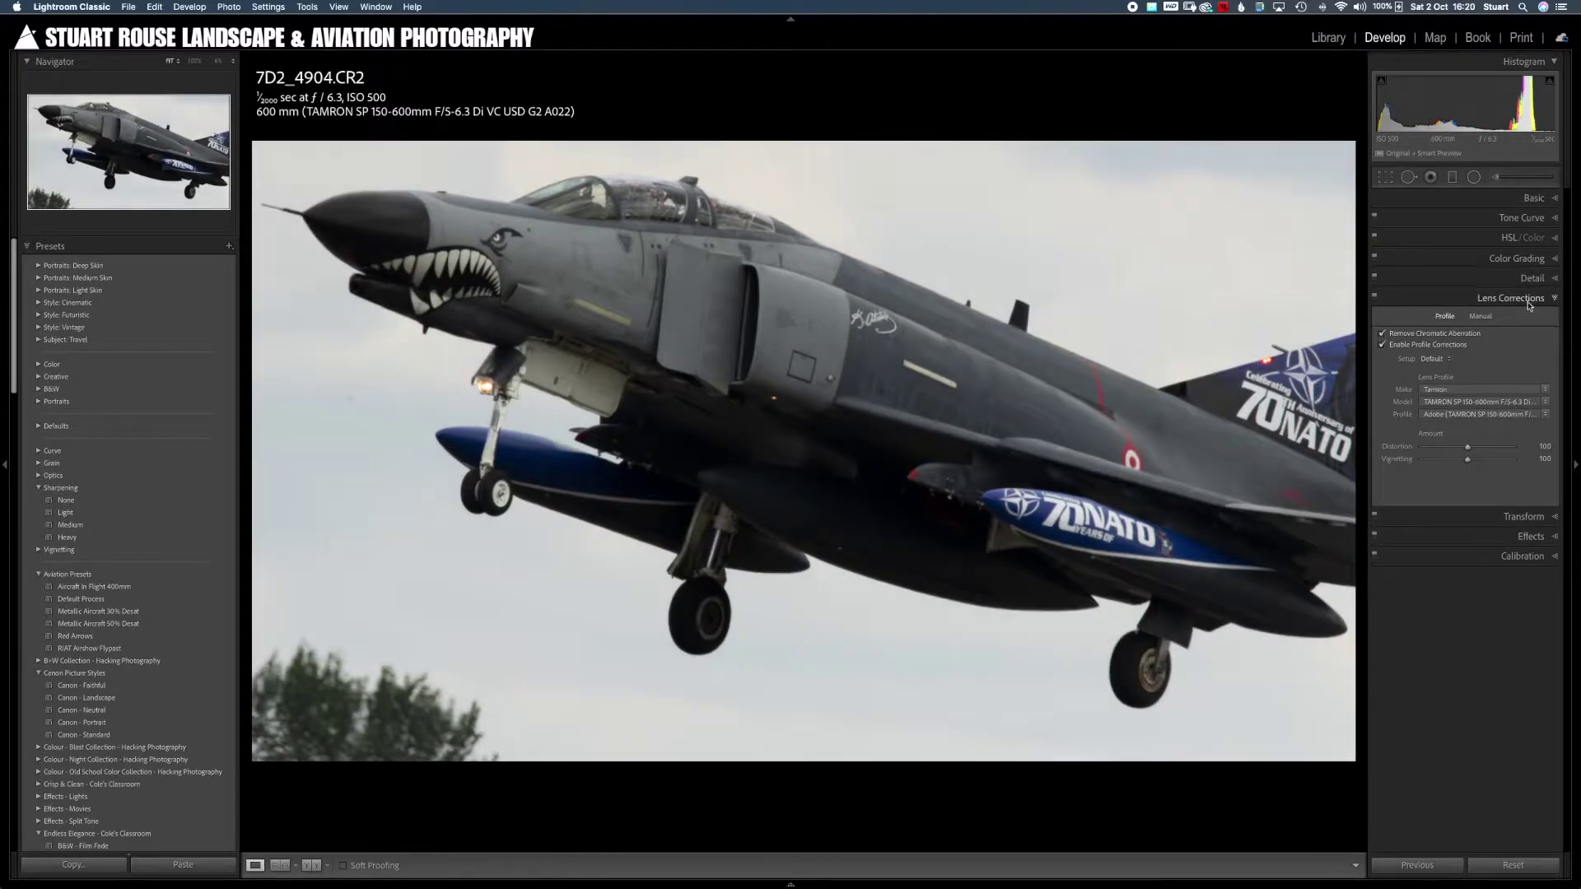
{"action": "left_click", "coordinate": [1527, 299]}
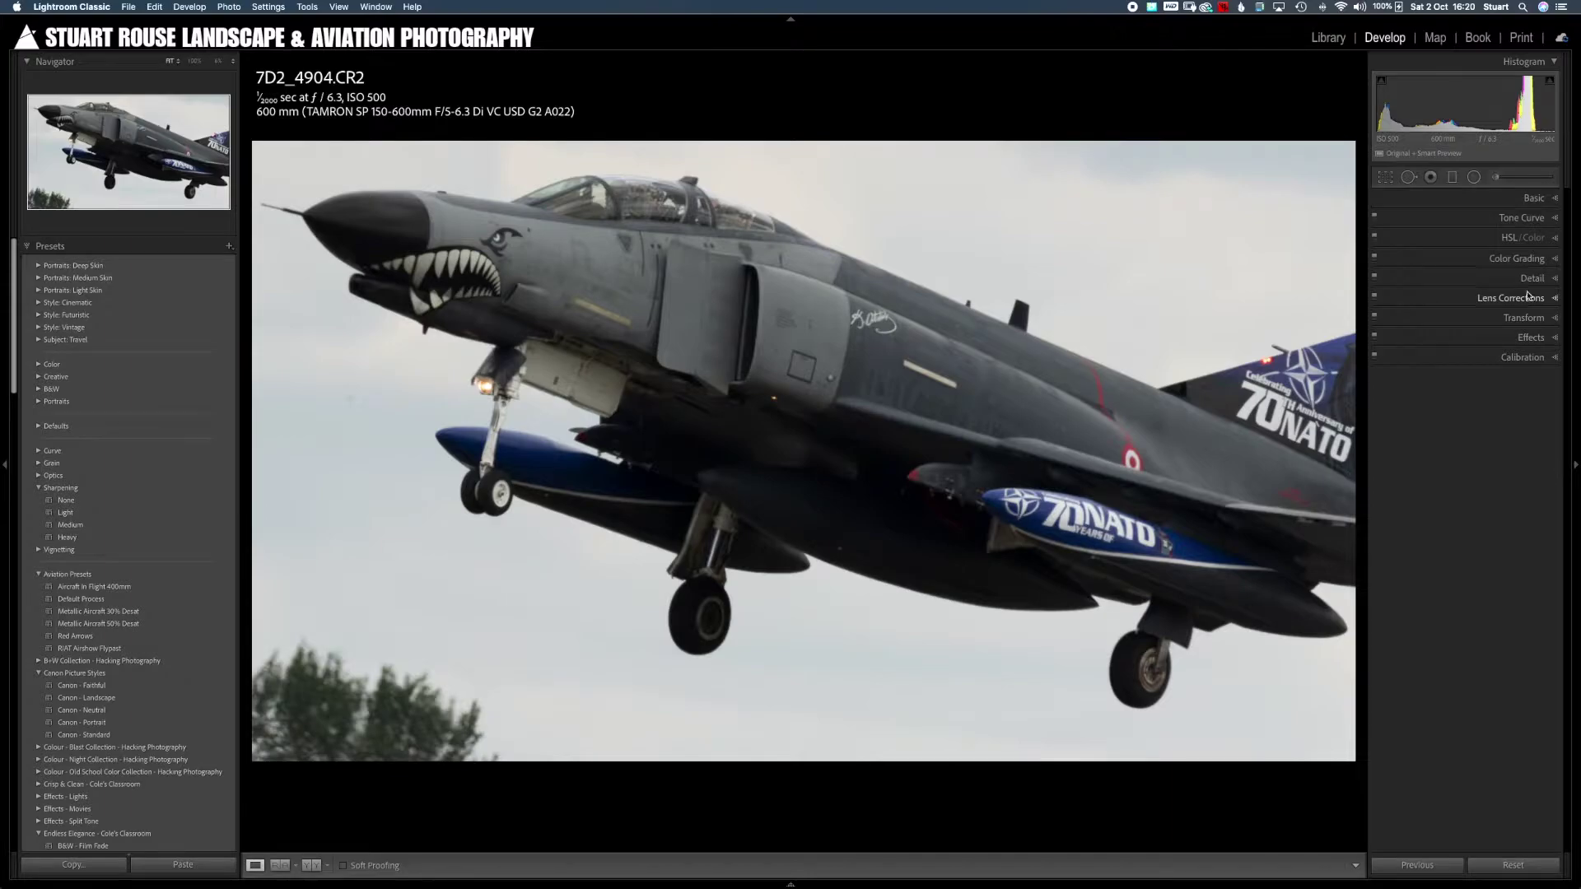
- Set the photo's Exposure to +0.20, Texture to +21 and Dehaze to +29
{"action": "left_click", "coordinate": [1530, 202]}
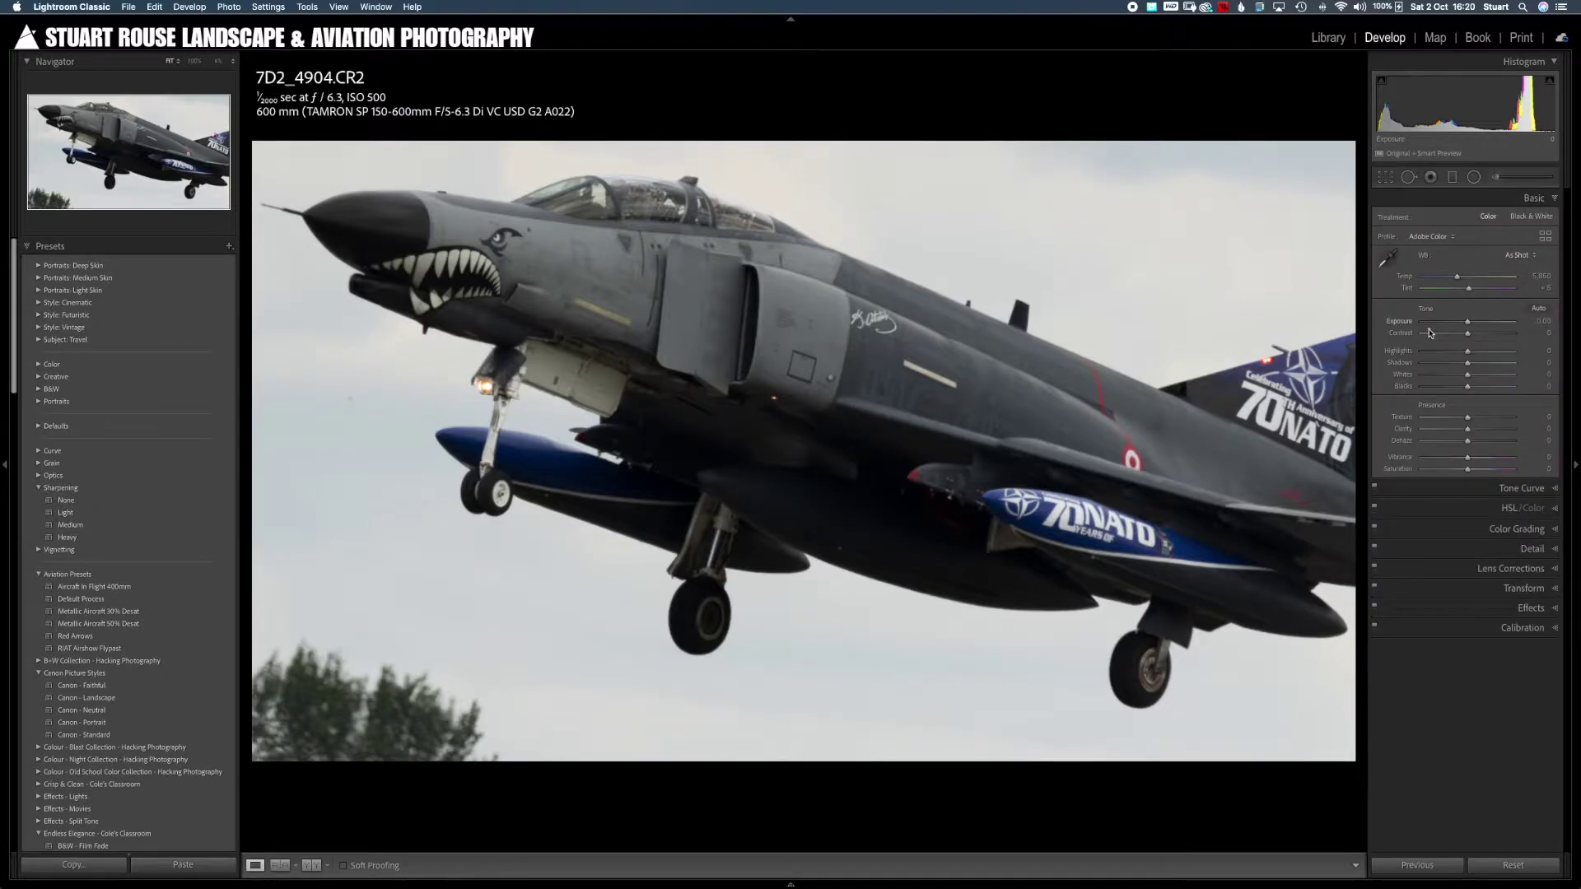
{"action": "left_click_drag", "start_coordinate": [1467, 323], "coordinate": [1471, 327]}
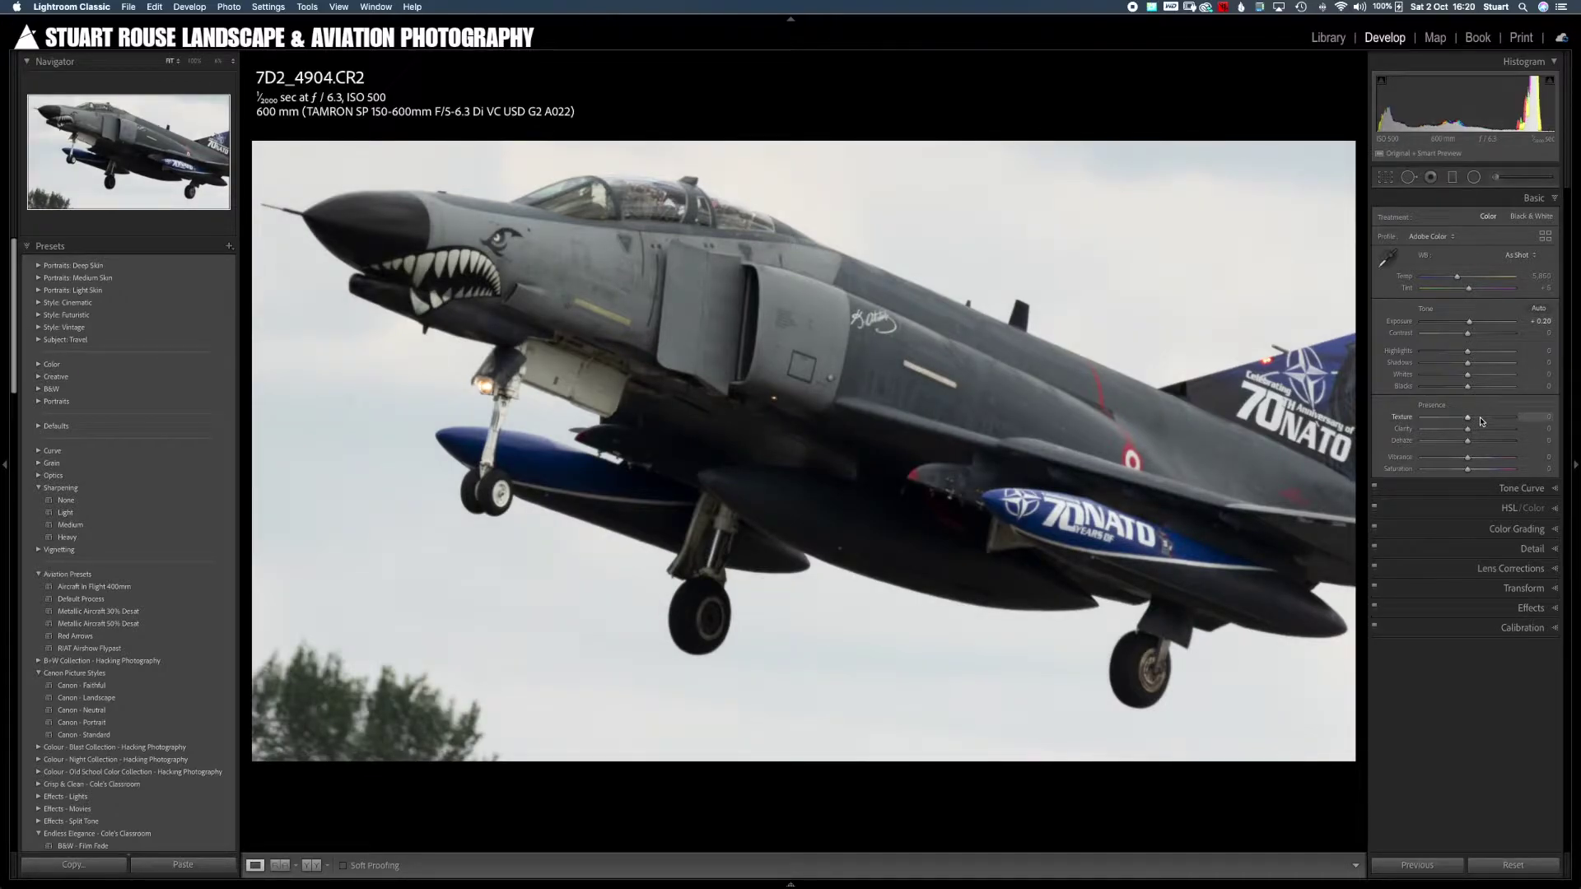
{"action": "left_click_drag", "start_coordinate": [1479, 420], "coordinate": [1476, 420]}
{"action": "left_click", "coordinate": [1480, 441]}
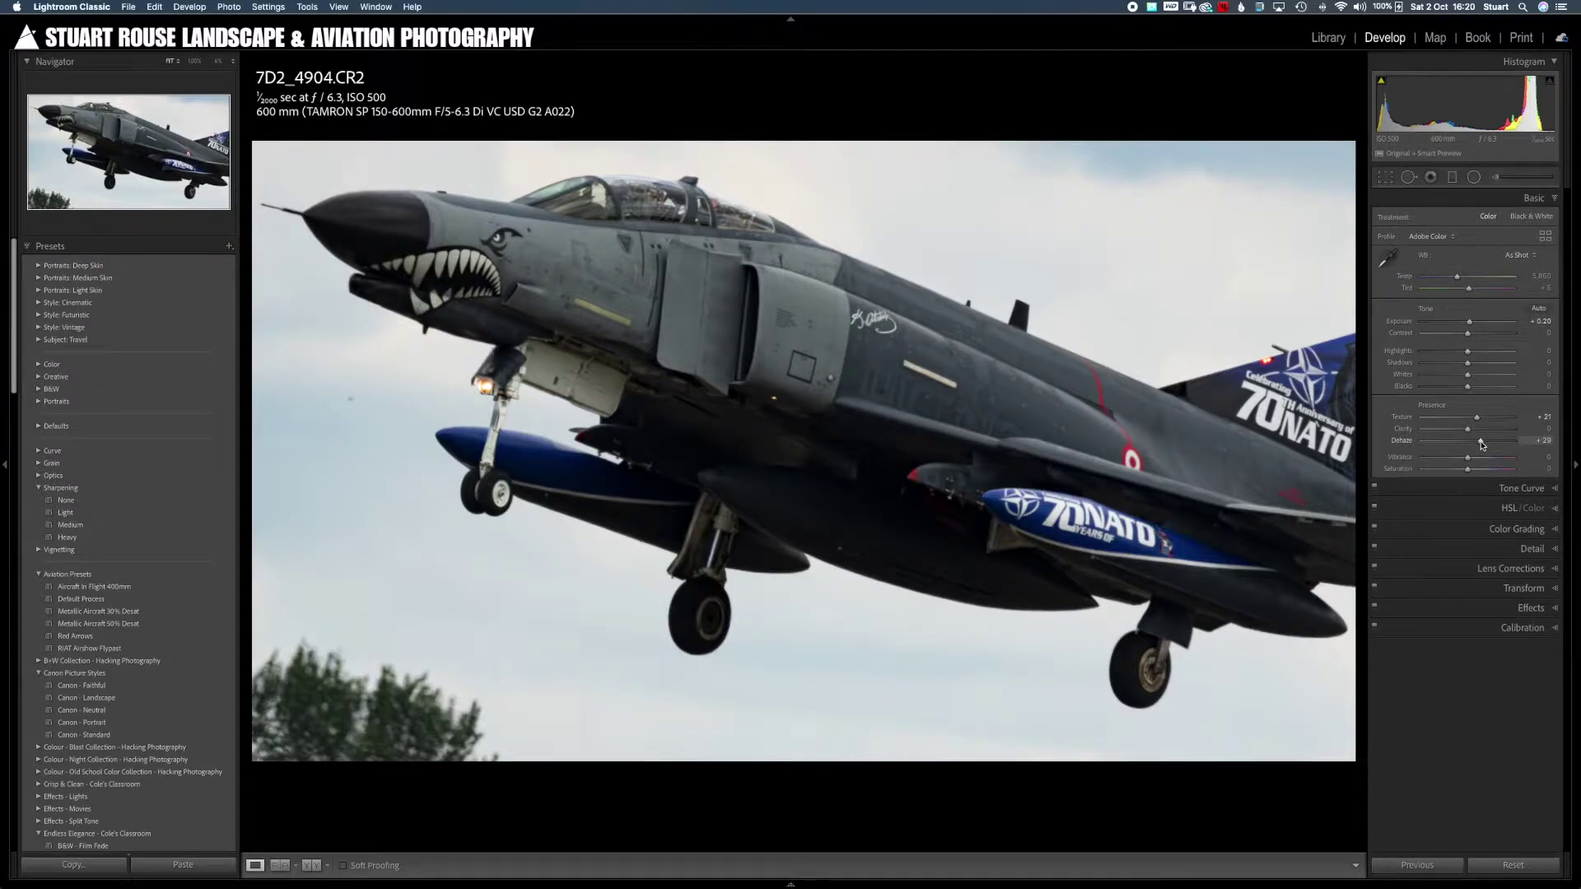
- Set Highlights to -100, Shadows to +53, Whites to +51 and Blacks to -24
{"action": "left_click", "coordinate": [1420, 351]}
{"action": "left_click_drag", "start_coordinate": [1466, 363], "coordinate": [1493, 366]}
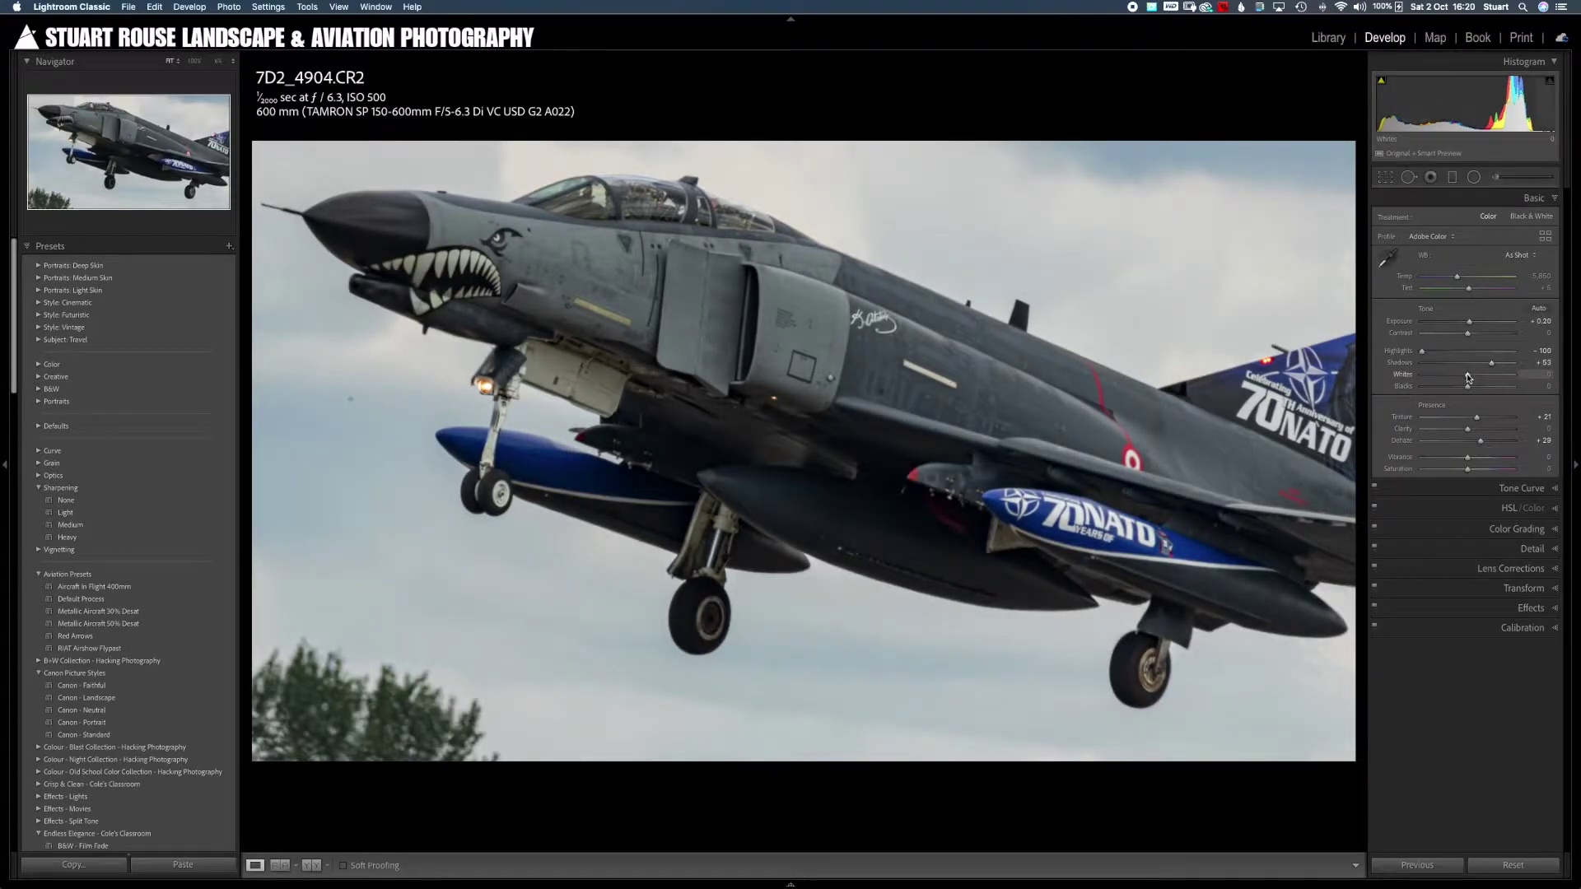
{"action": "mouse_move", "coordinate": [1467, 377]}
{"action": "left_mouse_down"}
{"action": "mouse_move", "coordinate": [1502, 377]}
{"action": "mouse_move", "coordinate": [1457, 390]}
{"action": "left_mouse_up"}
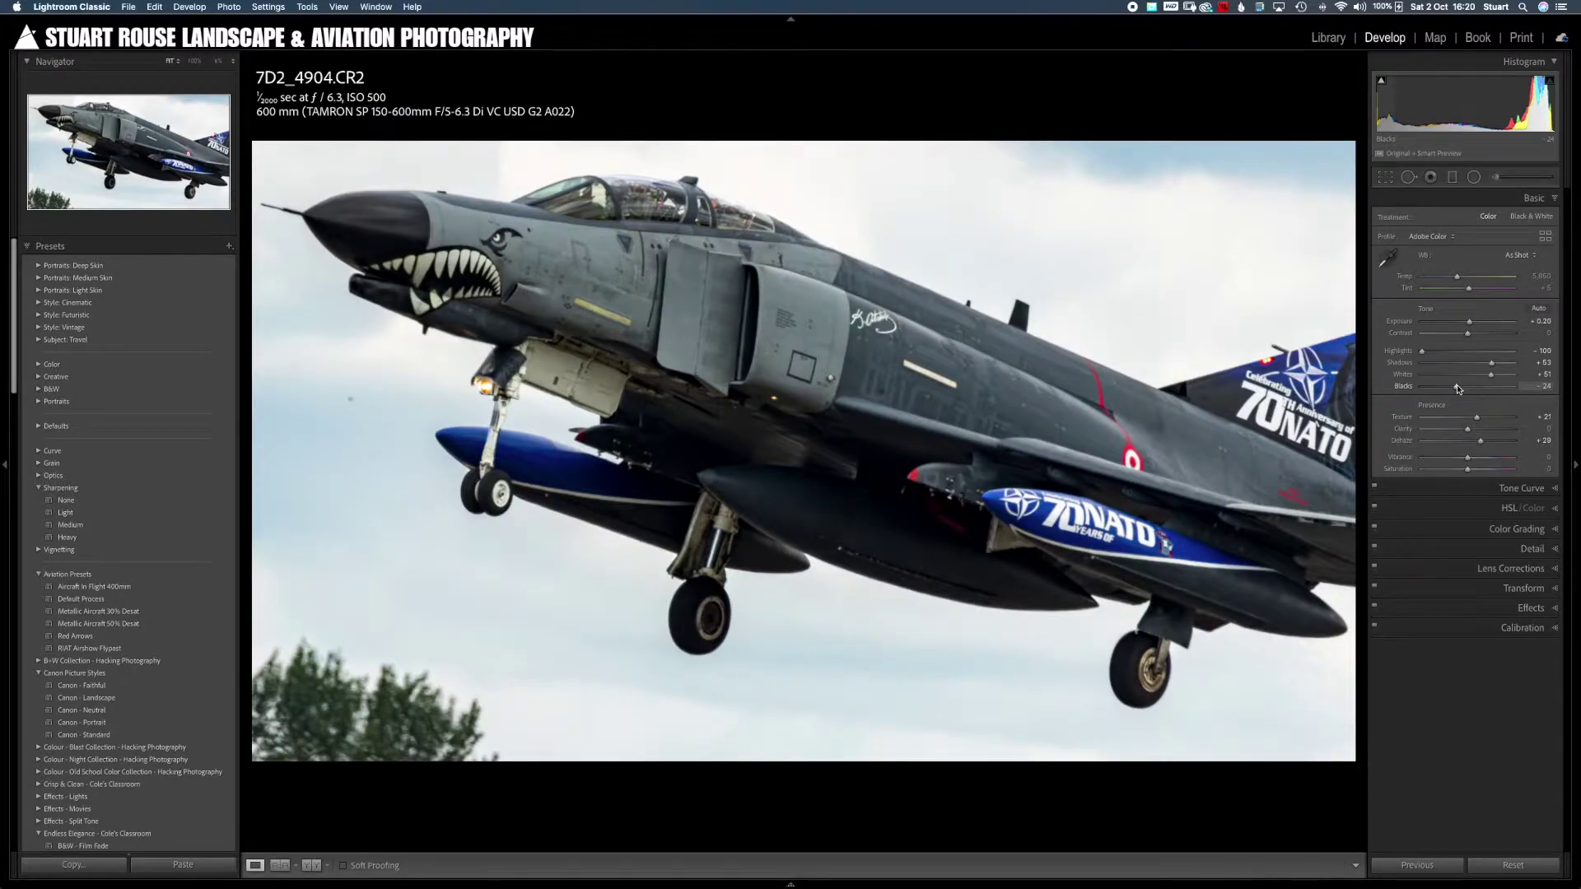
- Set a custom white balance by sampling the fuel tank lettering, the tail lettering and finally the grey panel ahead of the air intake
{"action": "left_click", "coordinate": [1390, 257]}
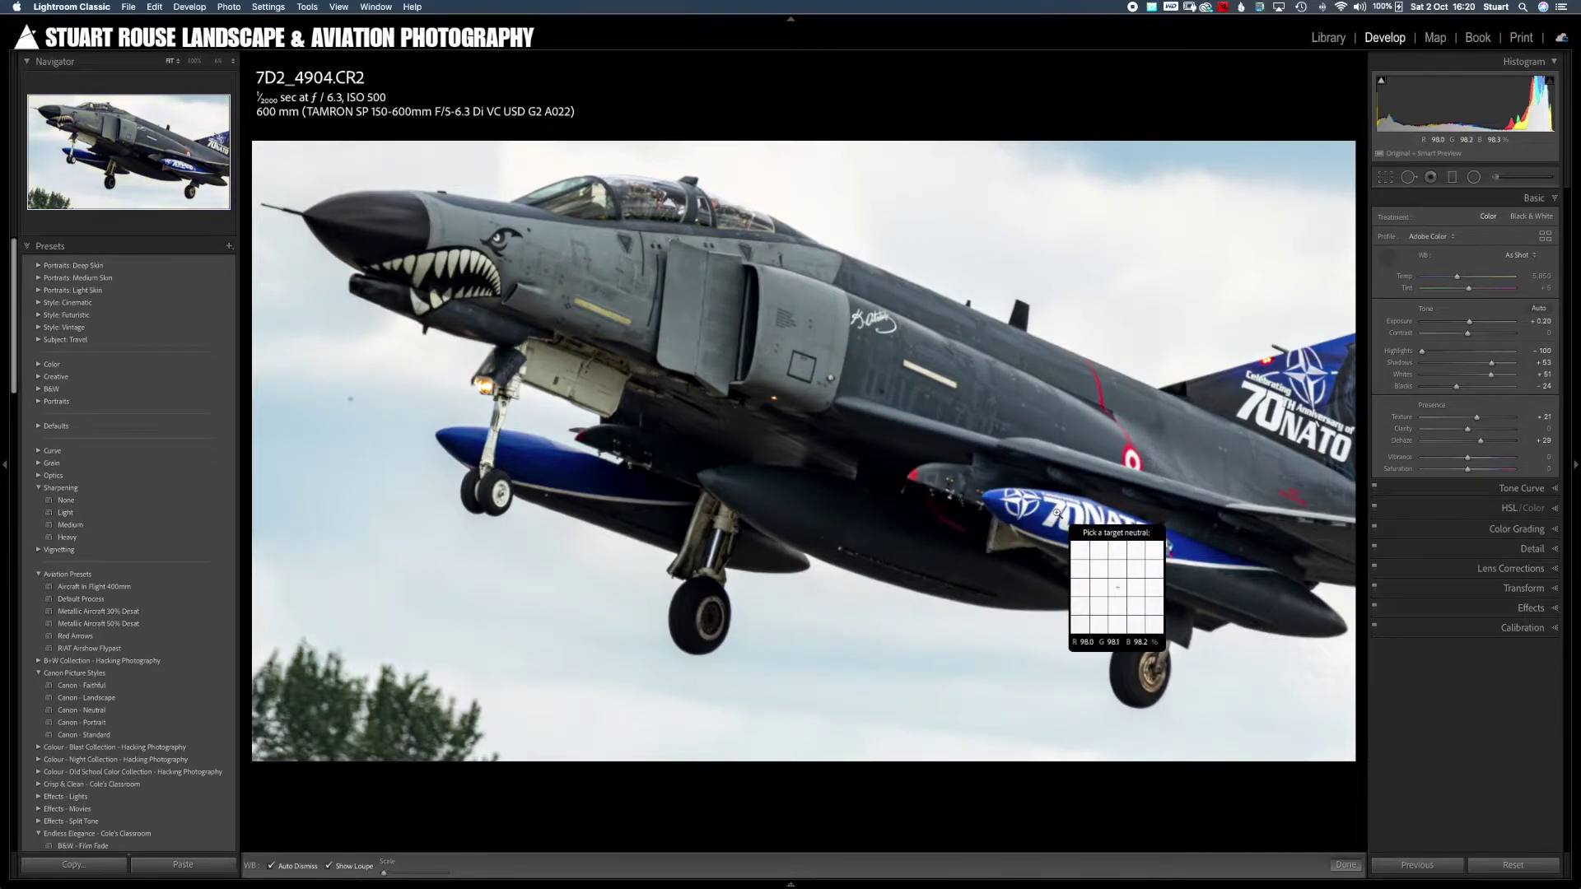
{"action": "left_click", "coordinate": [1062, 504]}
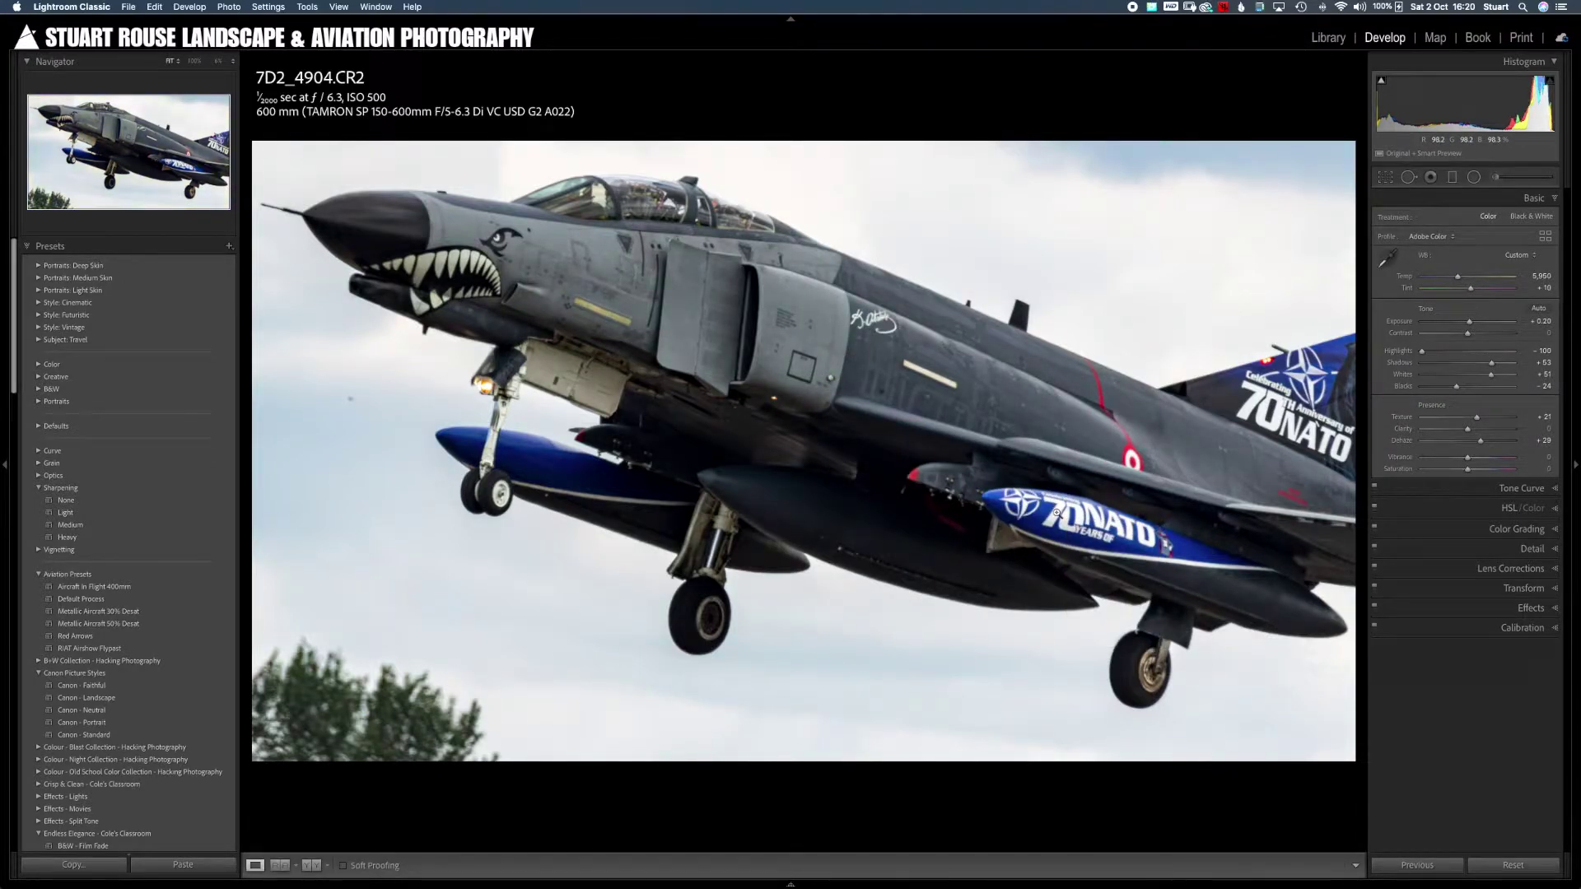
{"action": "left_click", "coordinate": [1387, 259]}
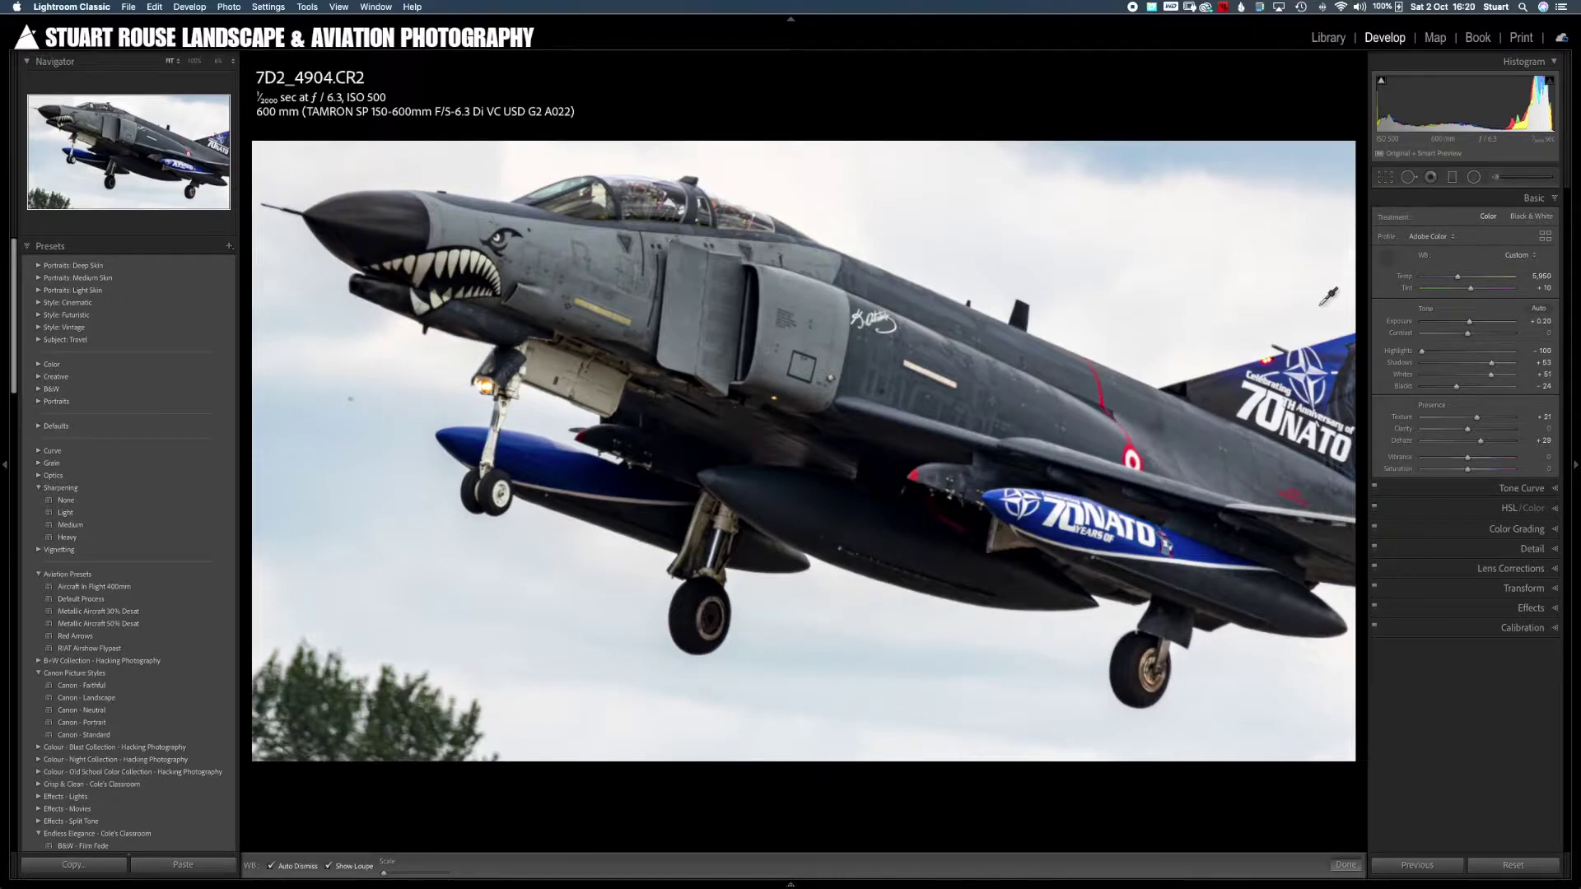
{"action": "left_click", "coordinate": [1258, 396]}
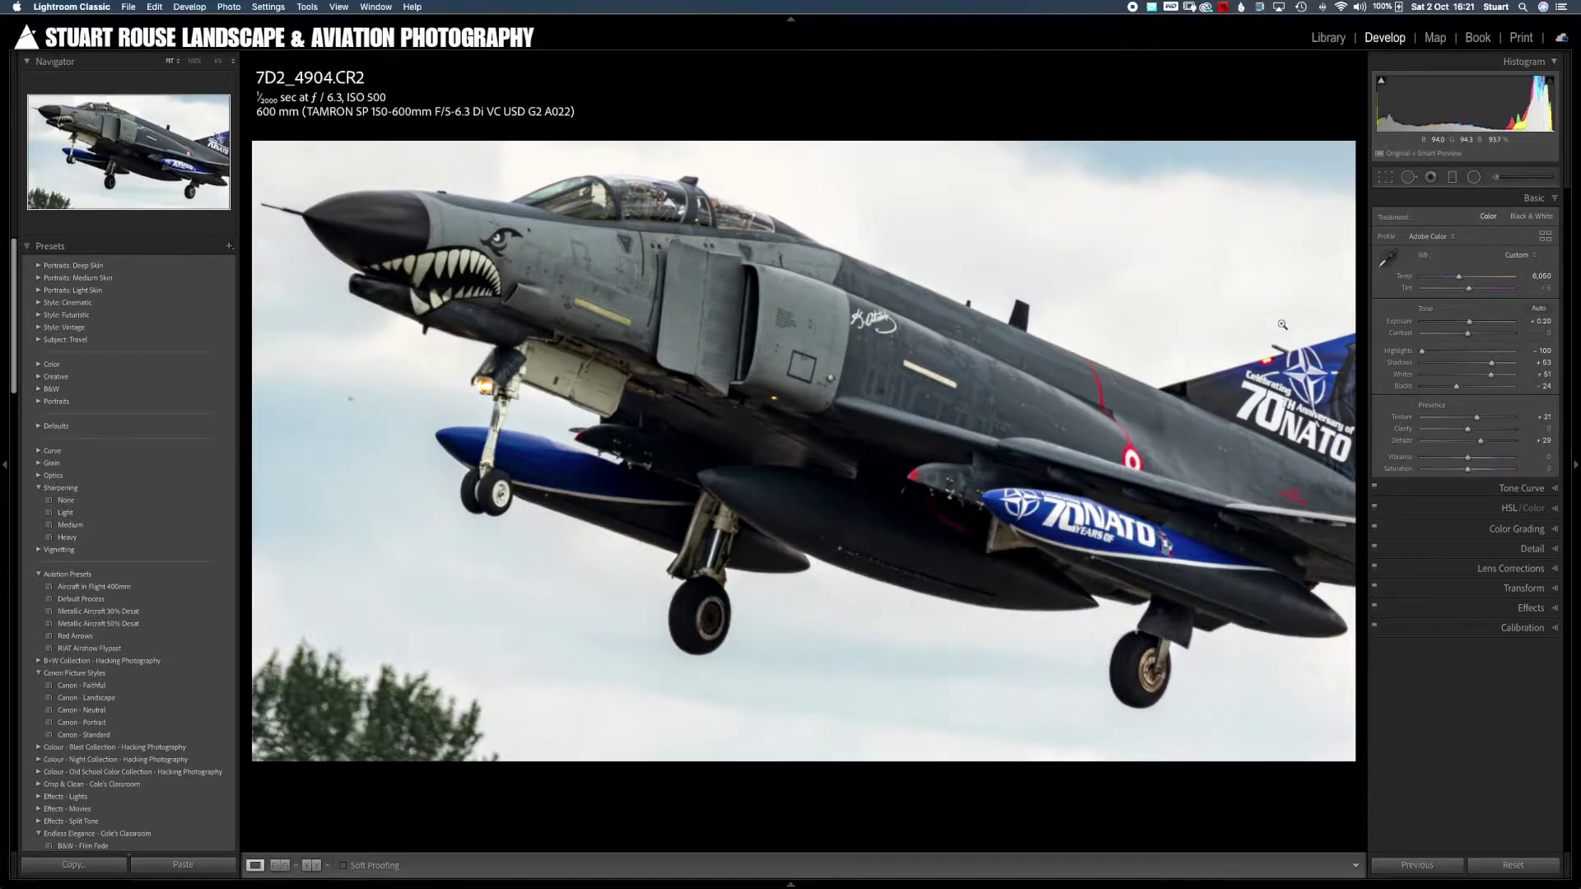
{"action": "key", "text": "w"}
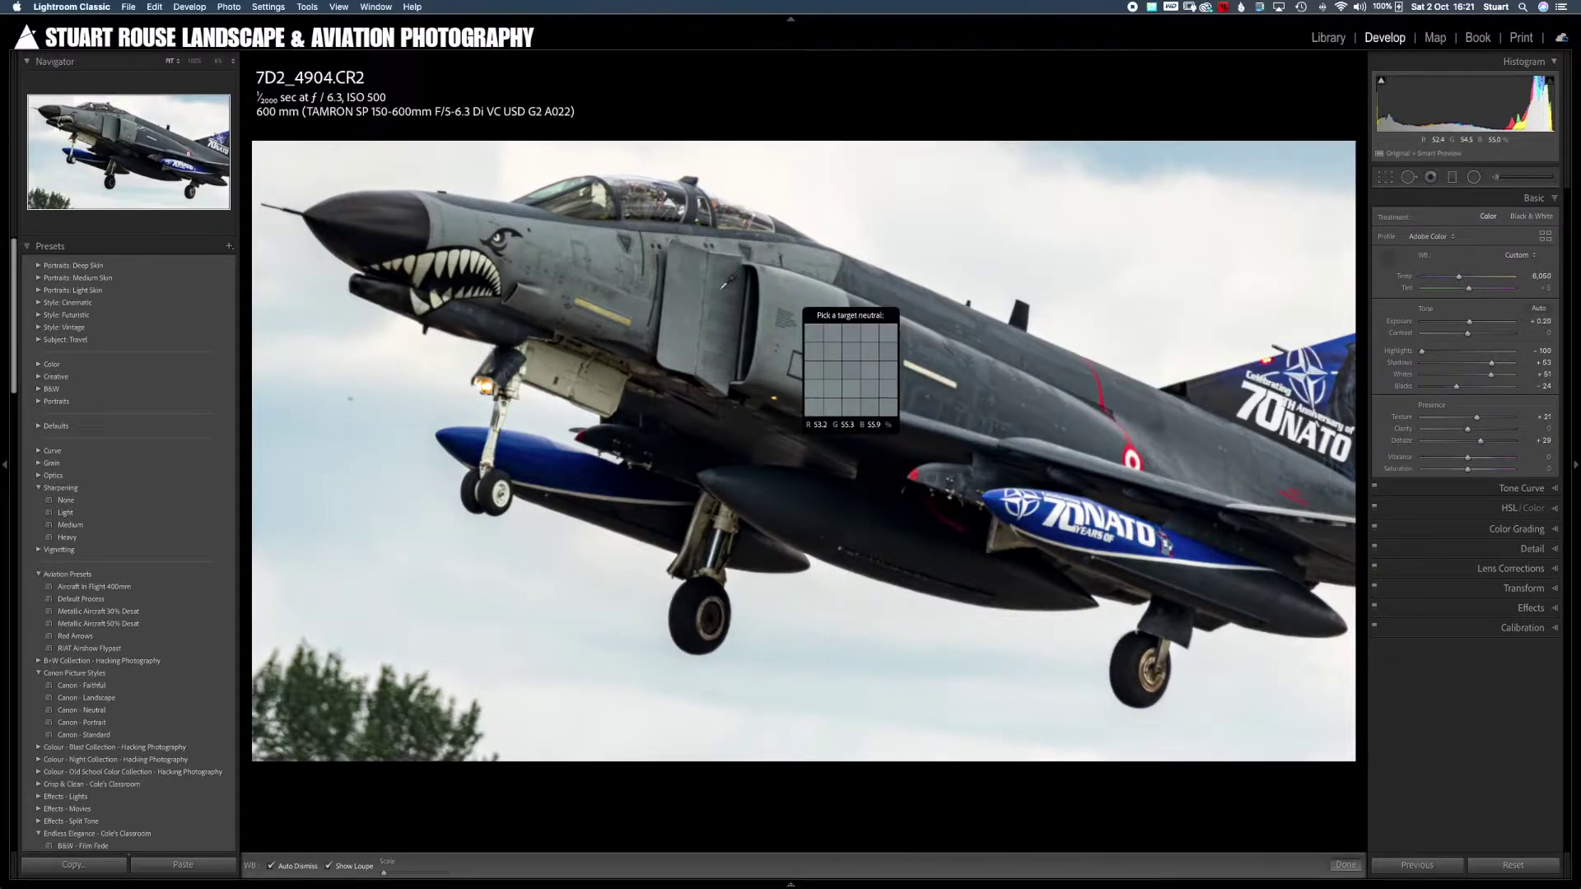
{"action": "left_click", "coordinate": [674, 315]}
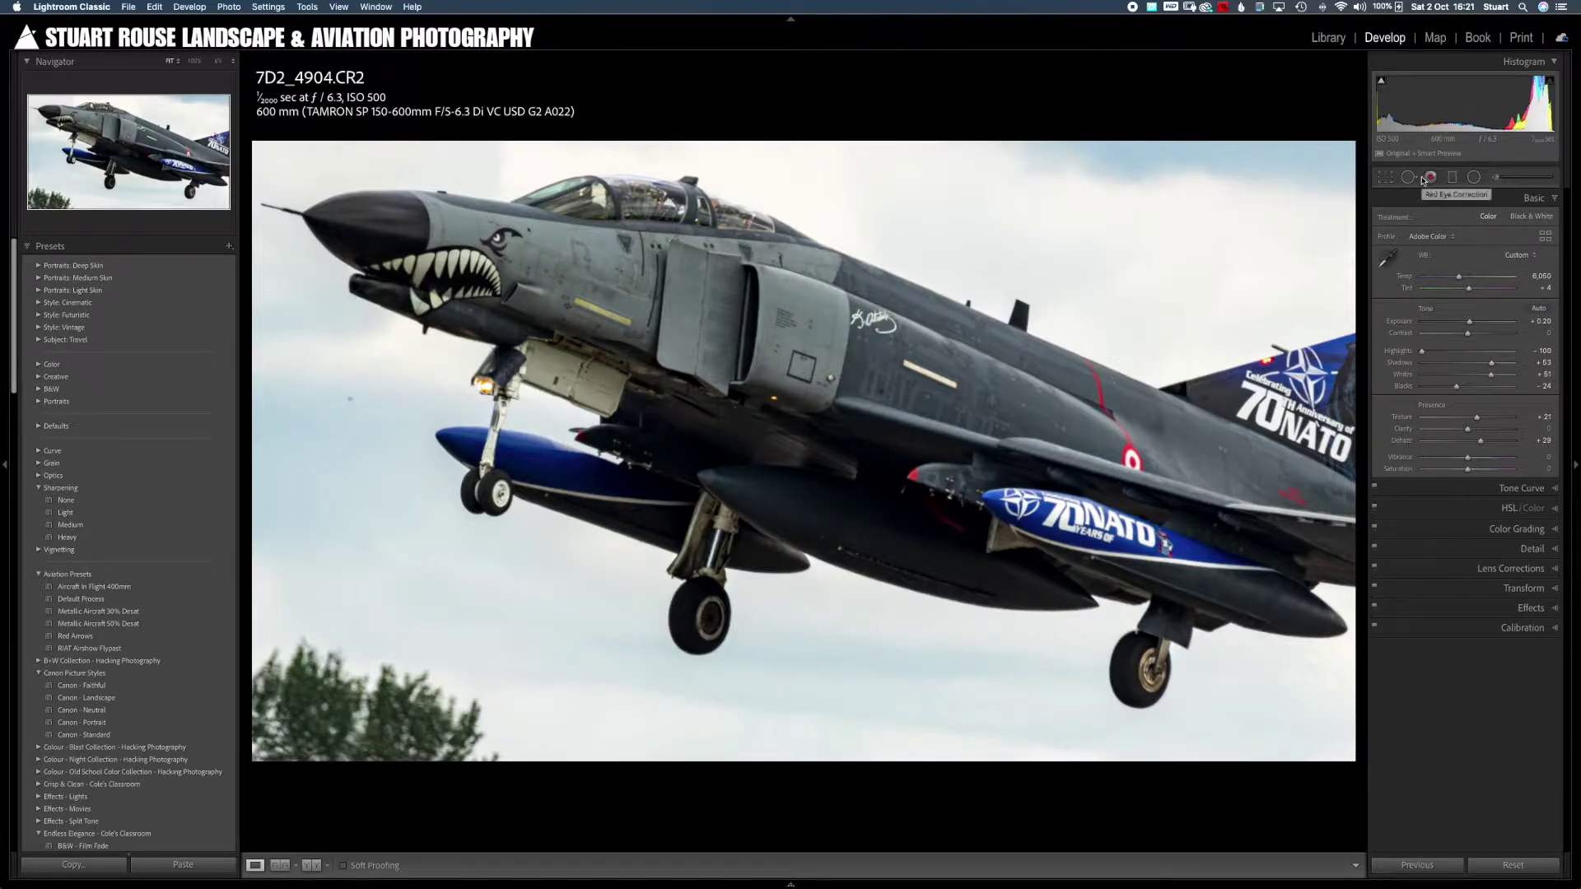
- Try the Medium Contrast point curve and return the tone curve to Linear
{"action": "left_click", "coordinate": [1521, 488]}
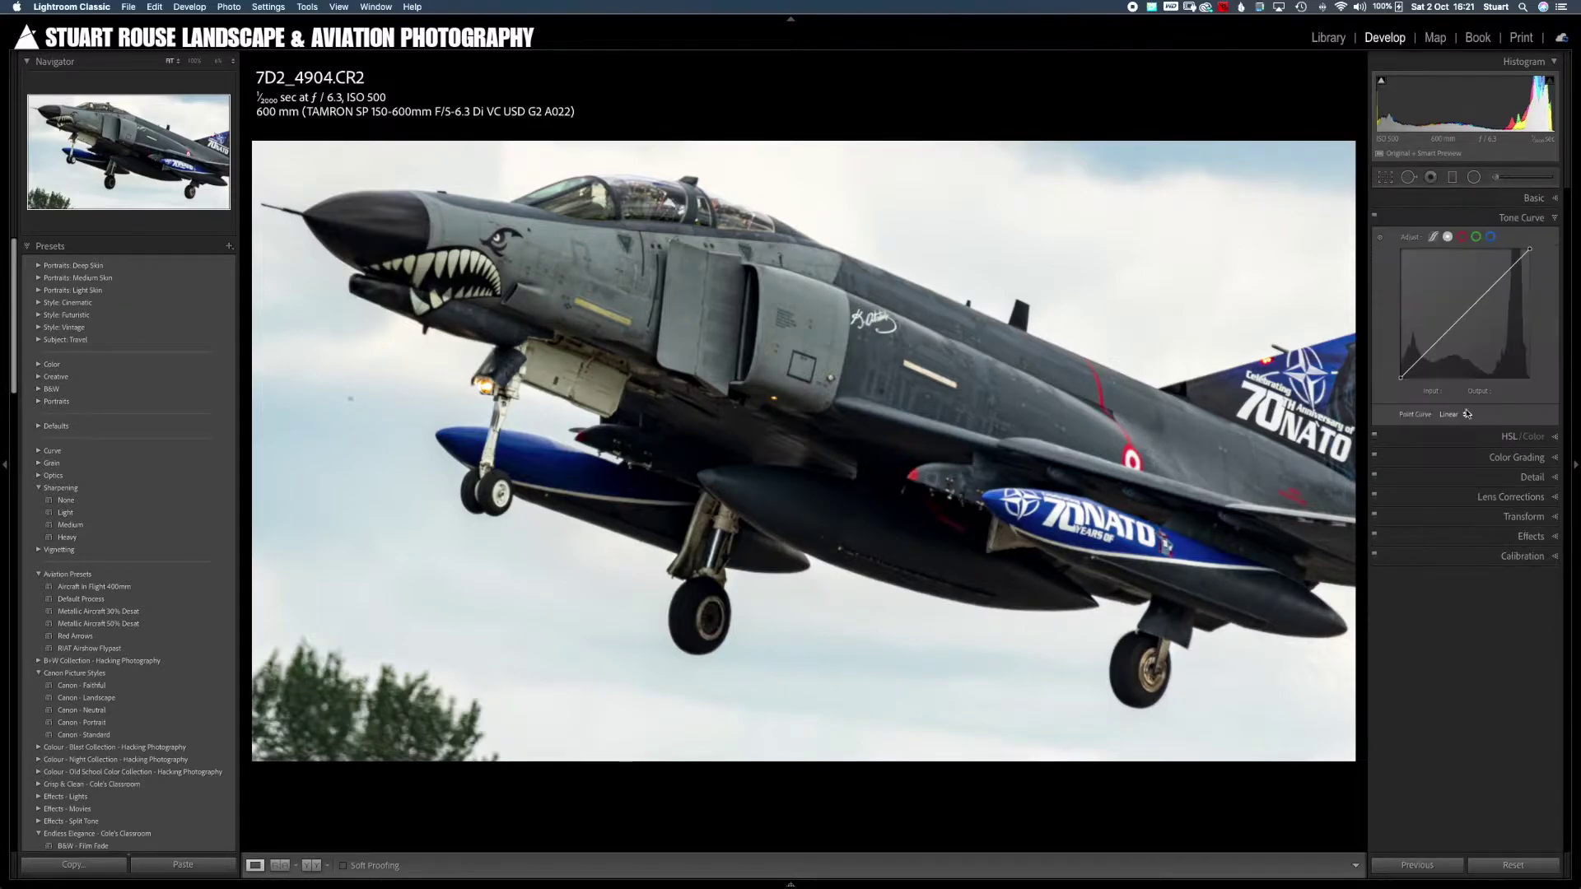
{"action": "left_click", "coordinate": [1453, 415]}
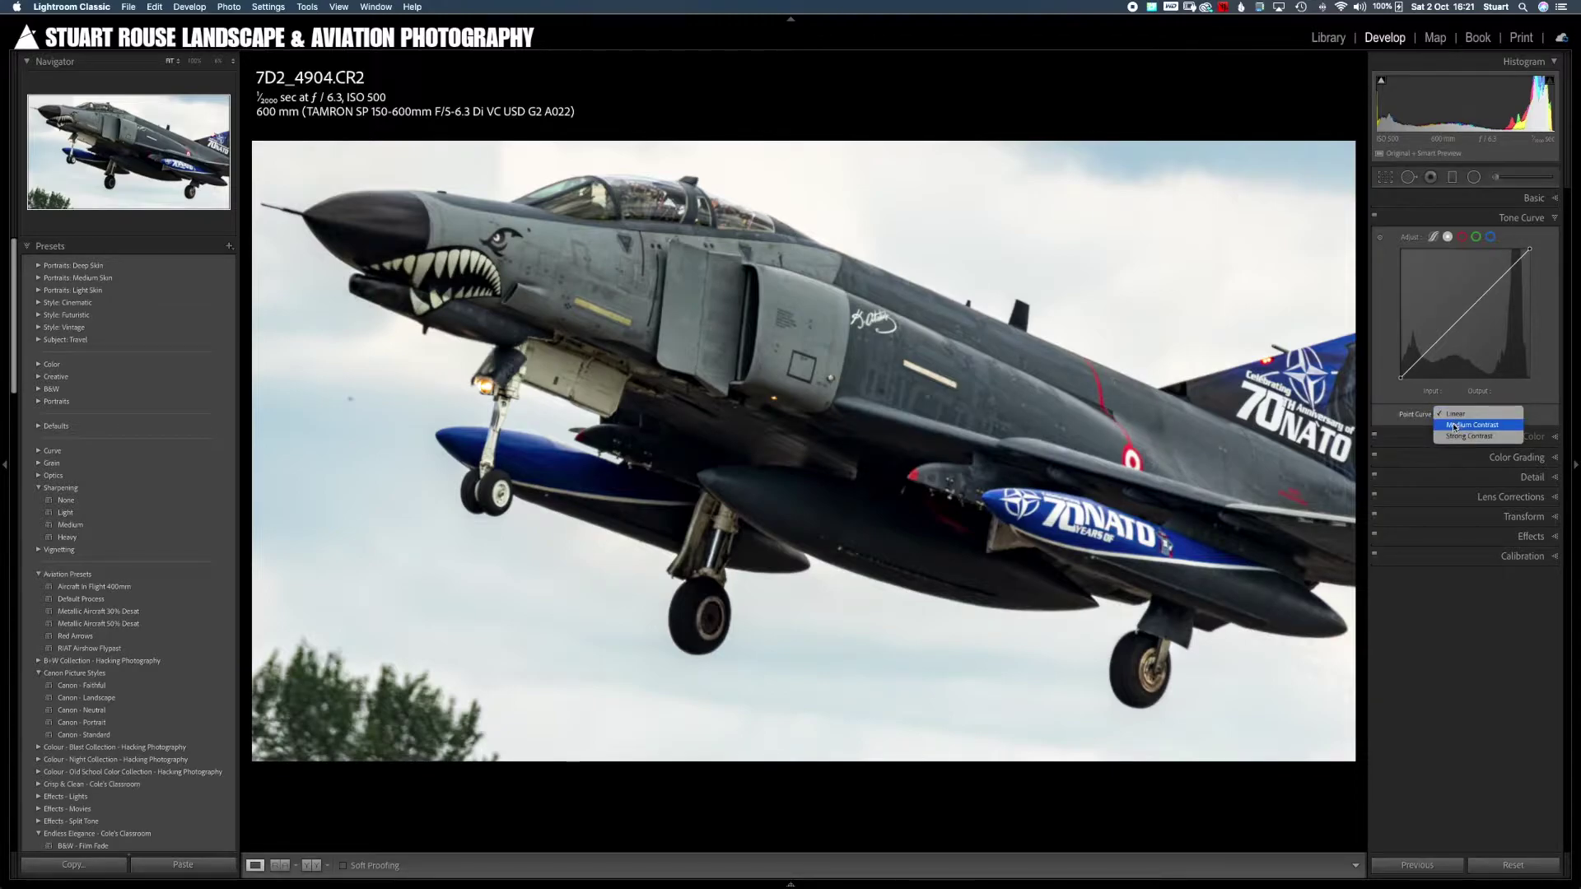
{"action": "left_click", "coordinate": [1454, 424]}
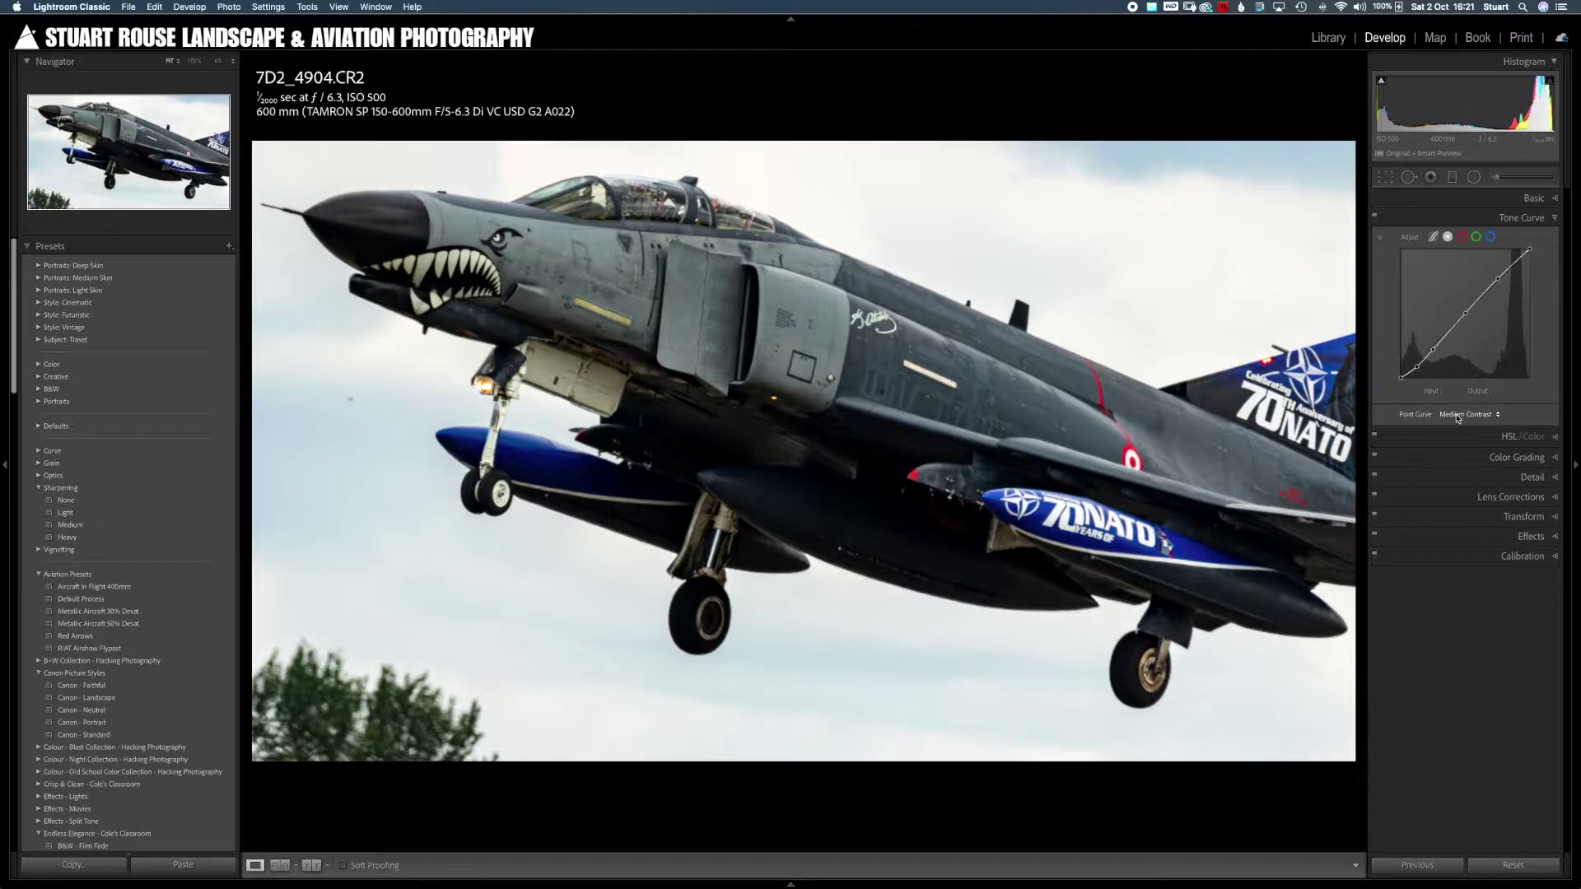
{"action": "left_click", "coordinate": [1457, 418]}
{"action": "left_click", "coordinate": [1456, 408]}
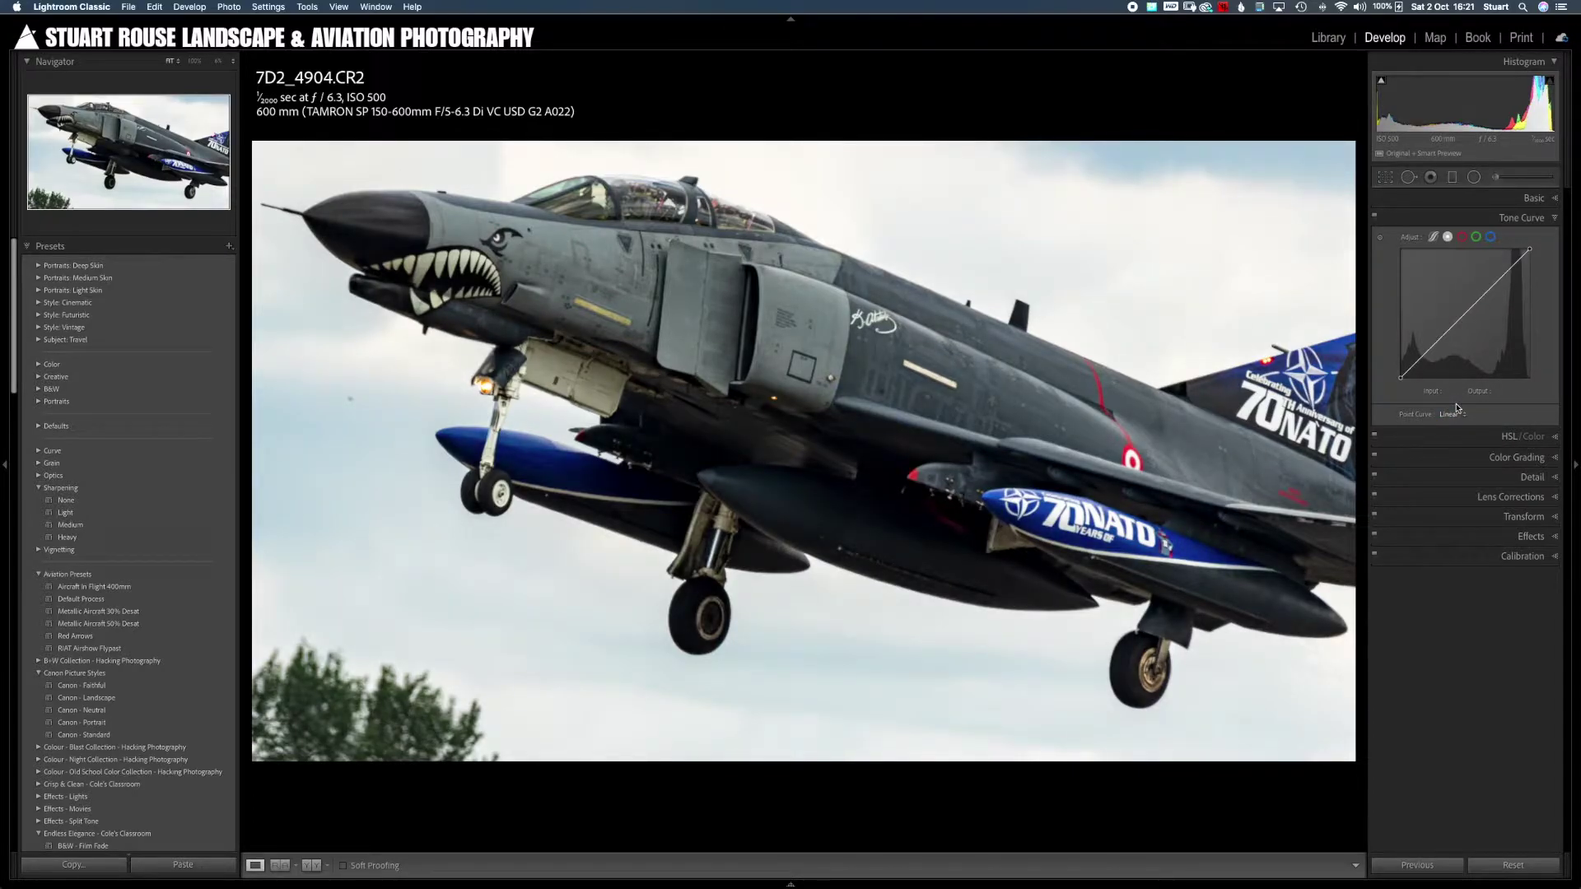
- Turn off sharpening for the photo by setting its Amount to 0
{"action": "left_click", "coordinate": [1487, 477]}
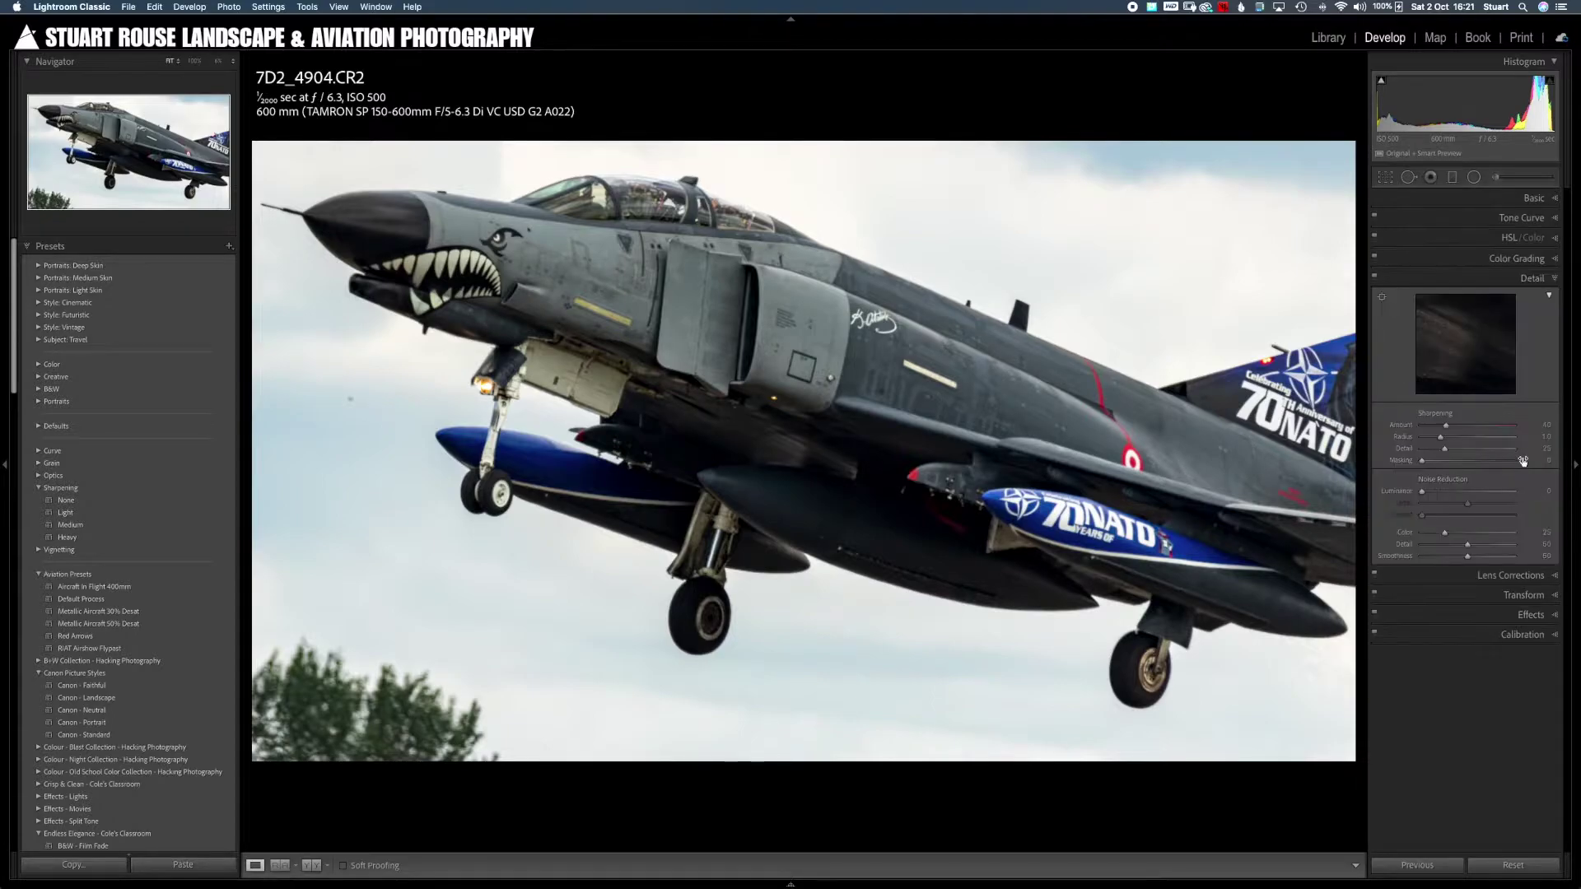
{"action": "left_click", "coordinate": [1421, 424]}
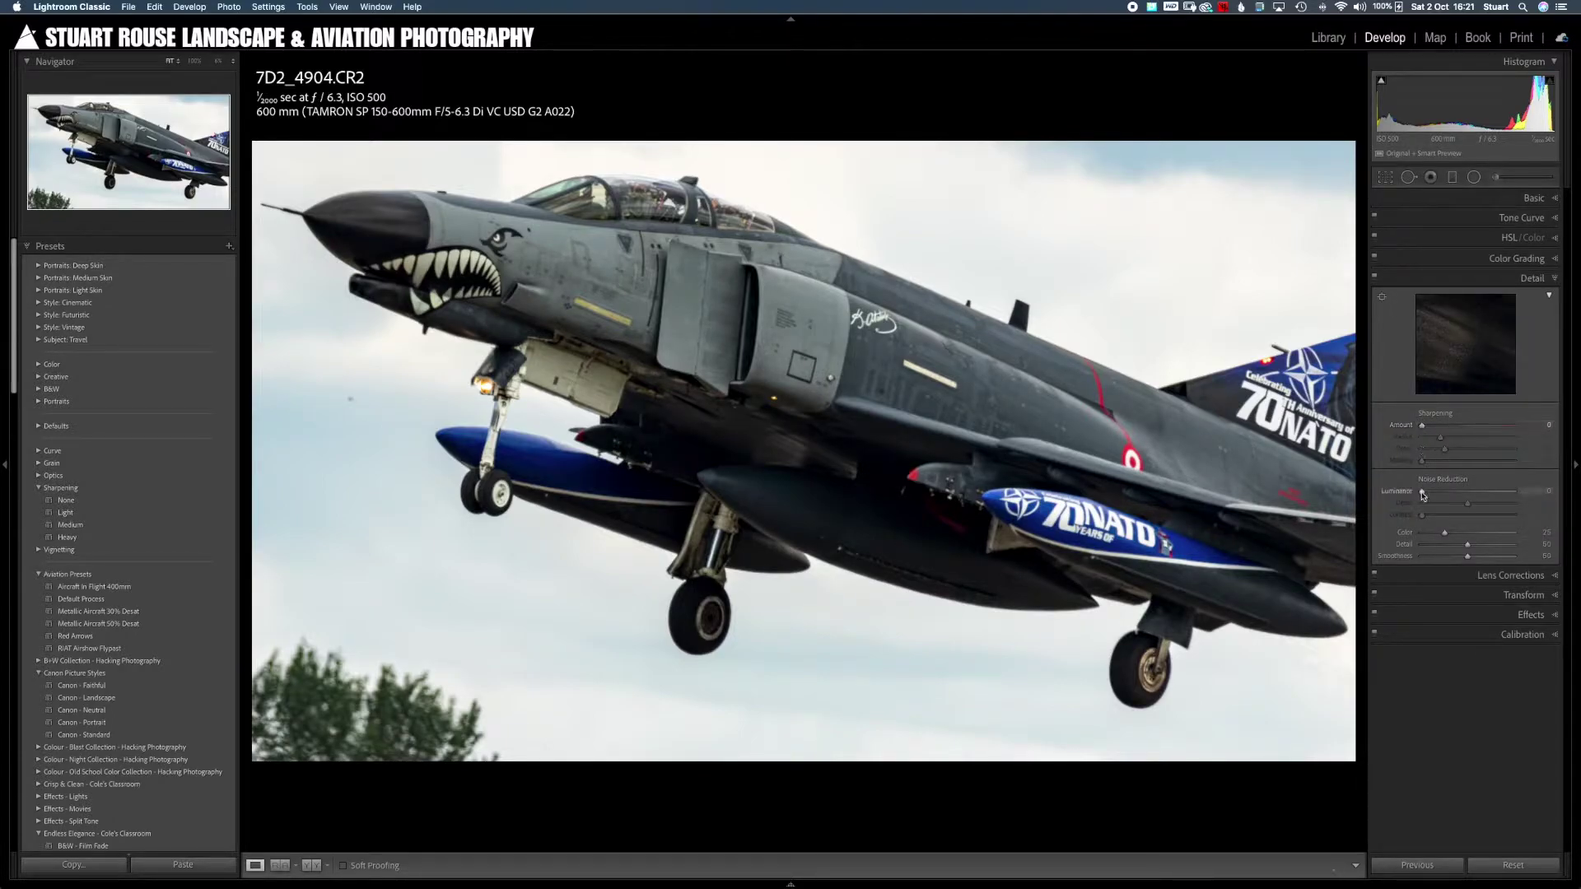
{"action": "left_click", "coordinate": [1553, 280]}
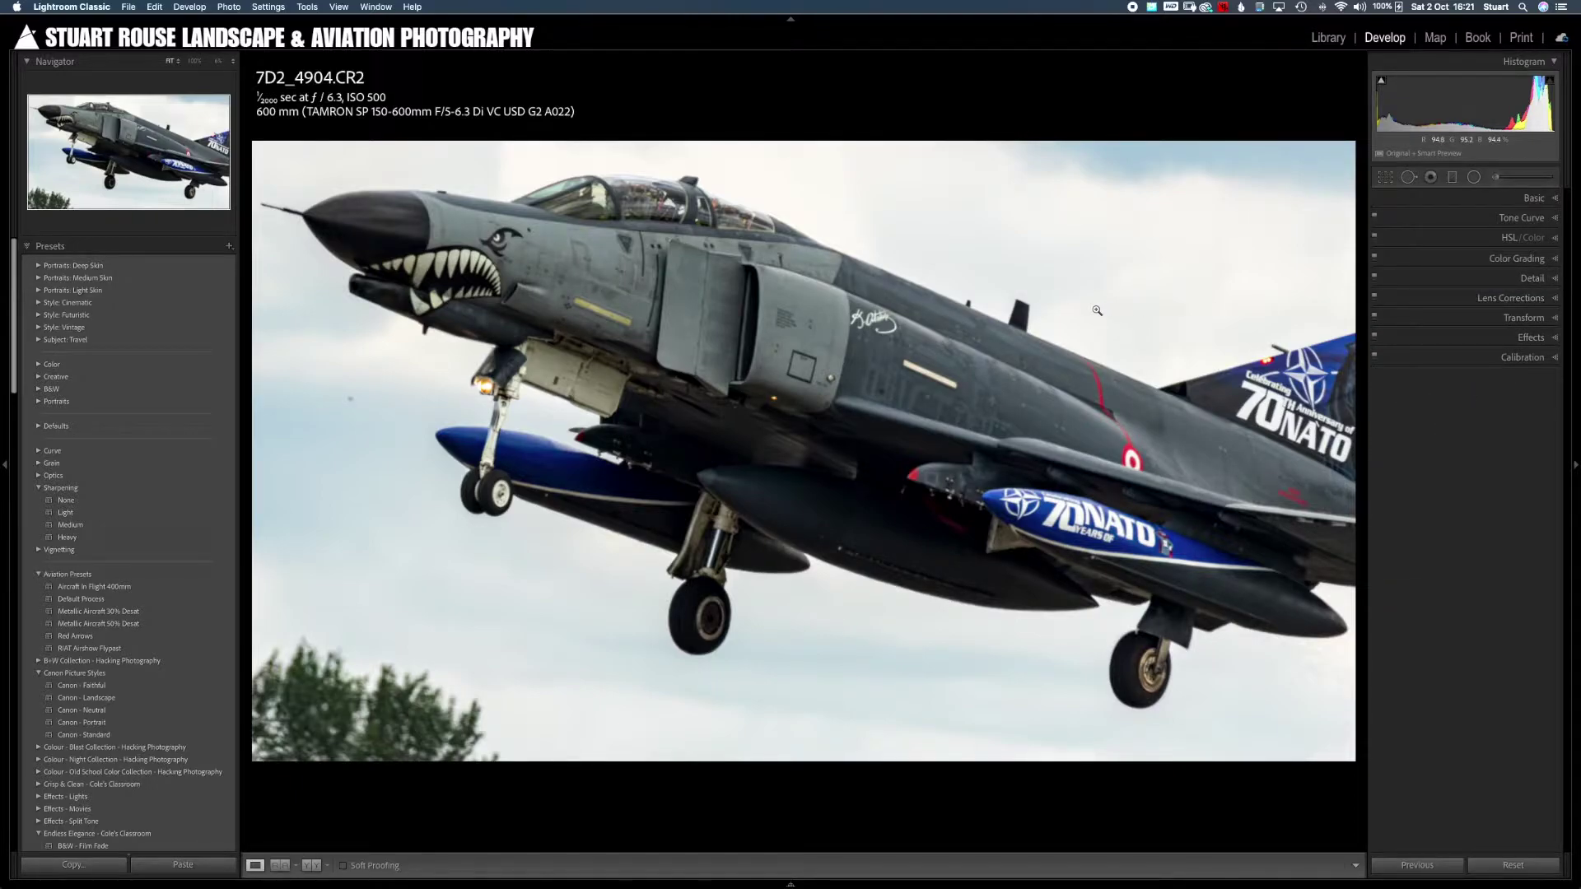
- Send the developed photo to Adobe Photoshop 2021 for editing
{"action": "right_click", "coordinate": [785, 342]}
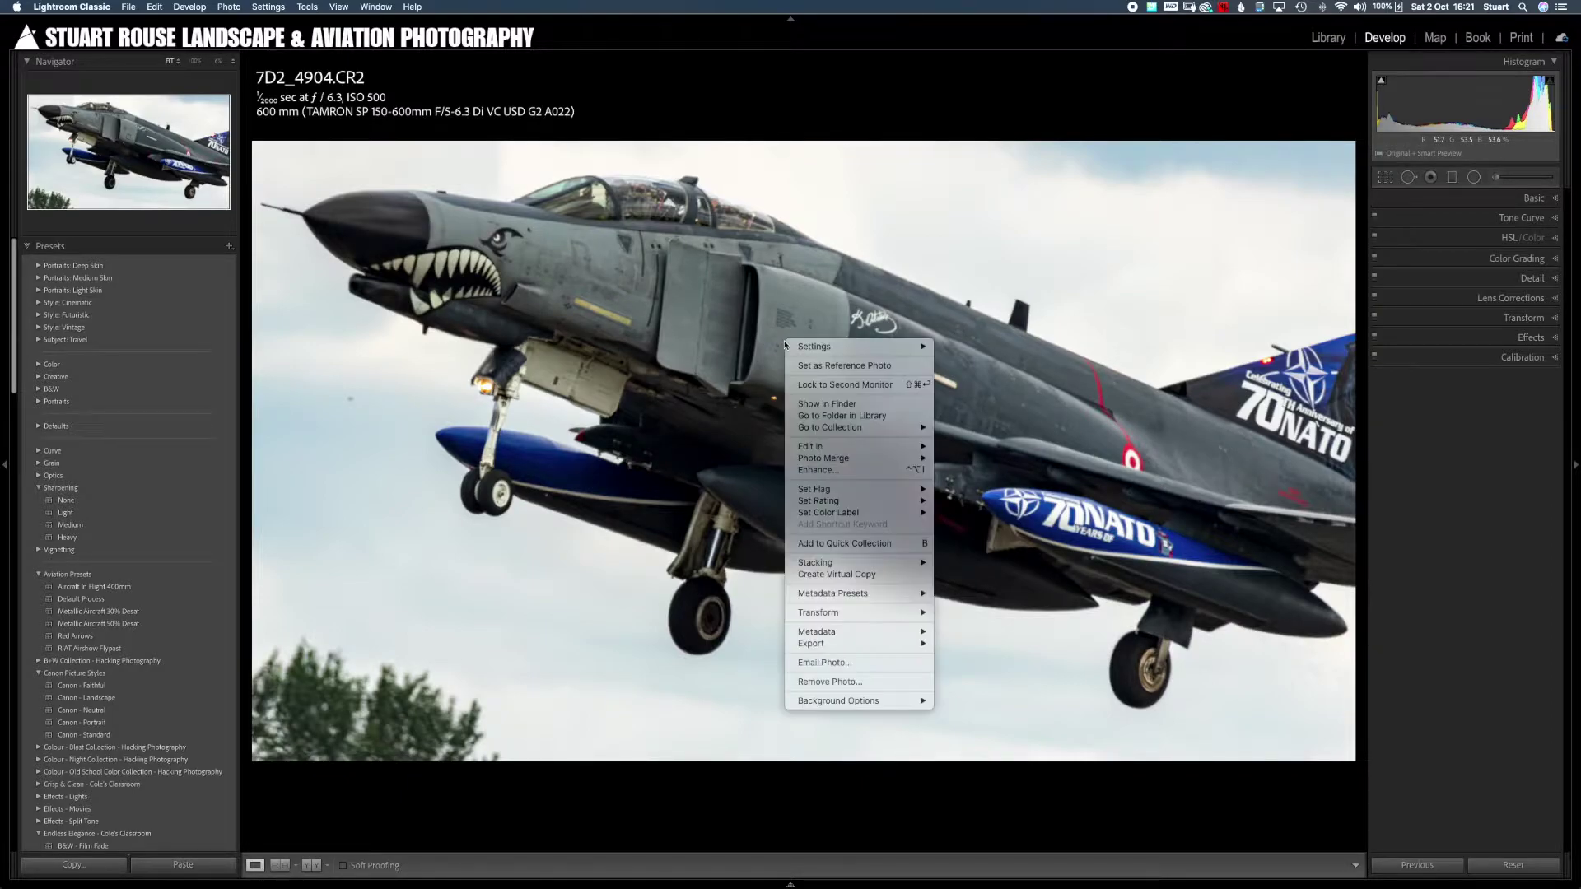
{"action": "mouse_move", "coordinate": [807, 449]}
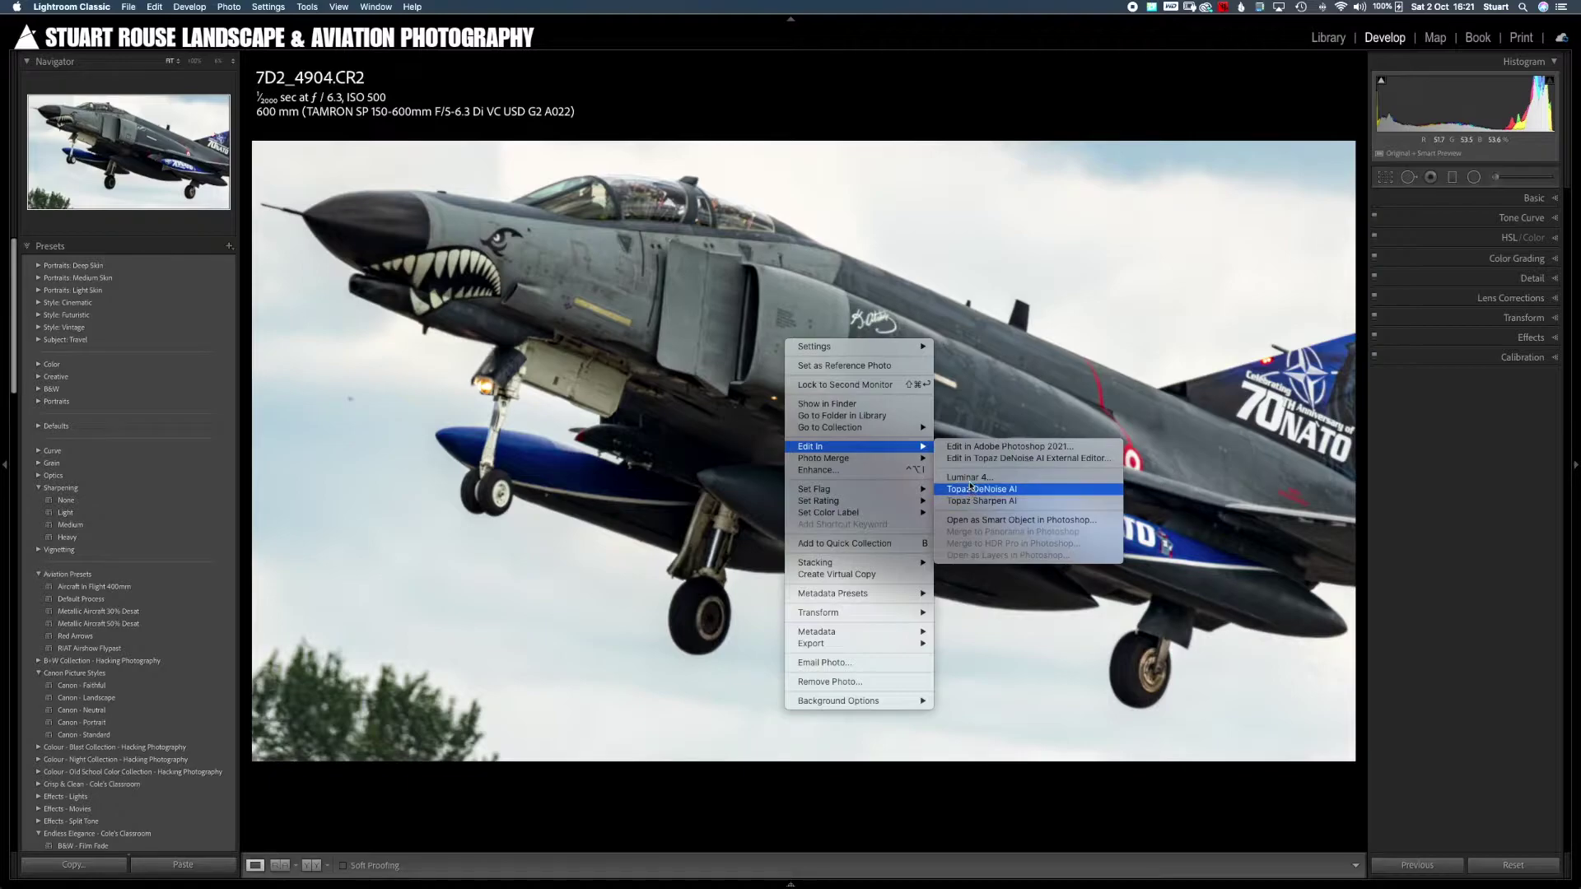
{"action": "left_click", "coordinate": [970, 451]}
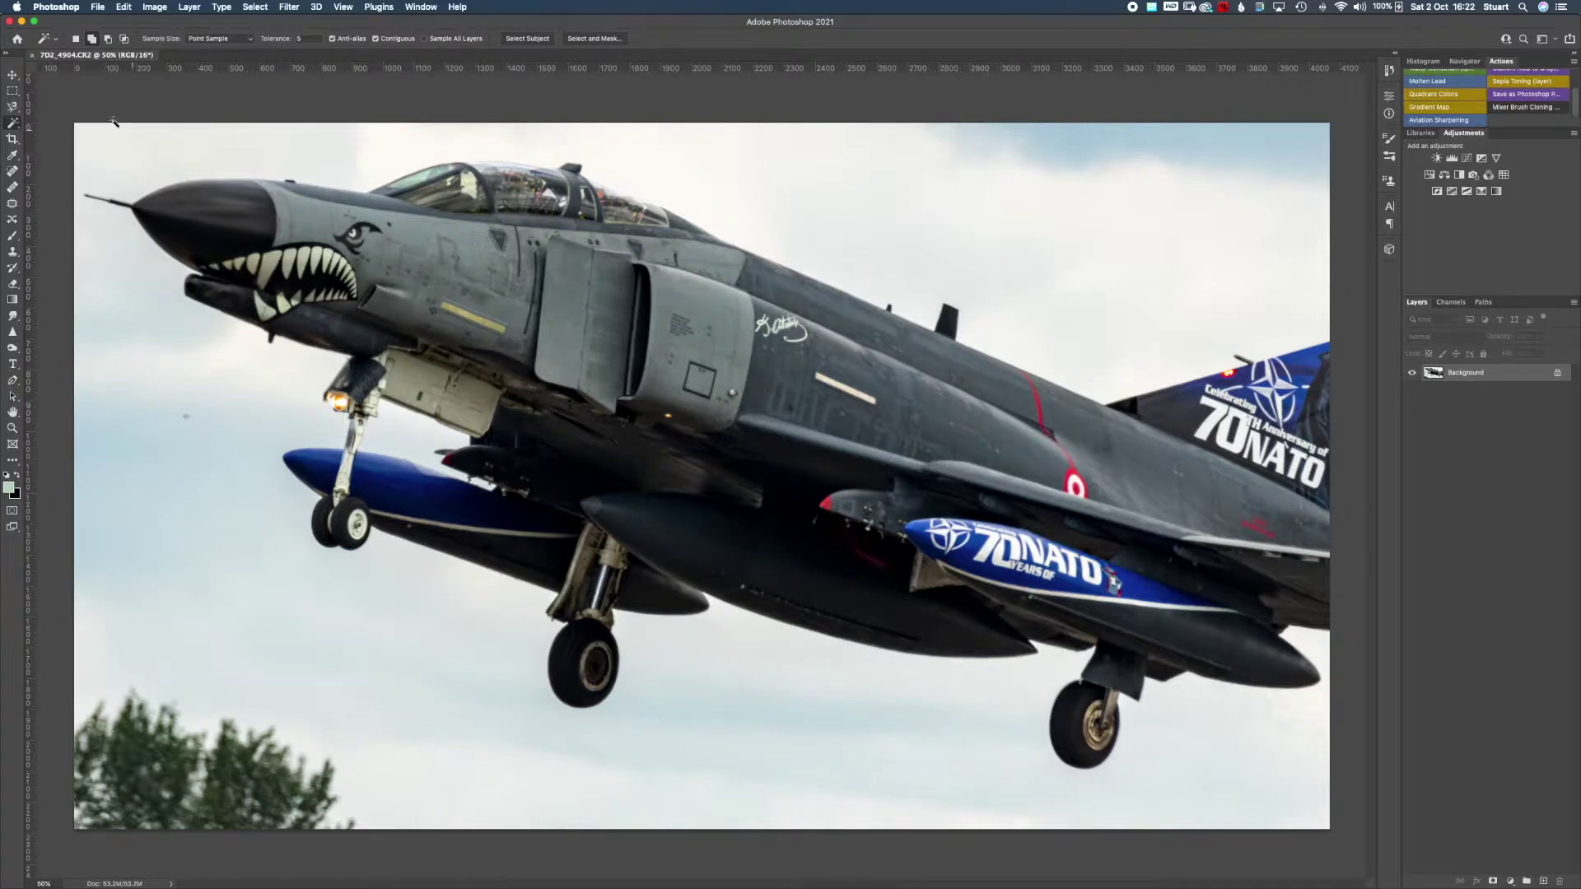
- Remove the trees from the photo's lower-left corner by patching them with clean sky, using the Patch tool in Content-Aware mode
{"action": "left_click", "coordinate": [13, 75]}
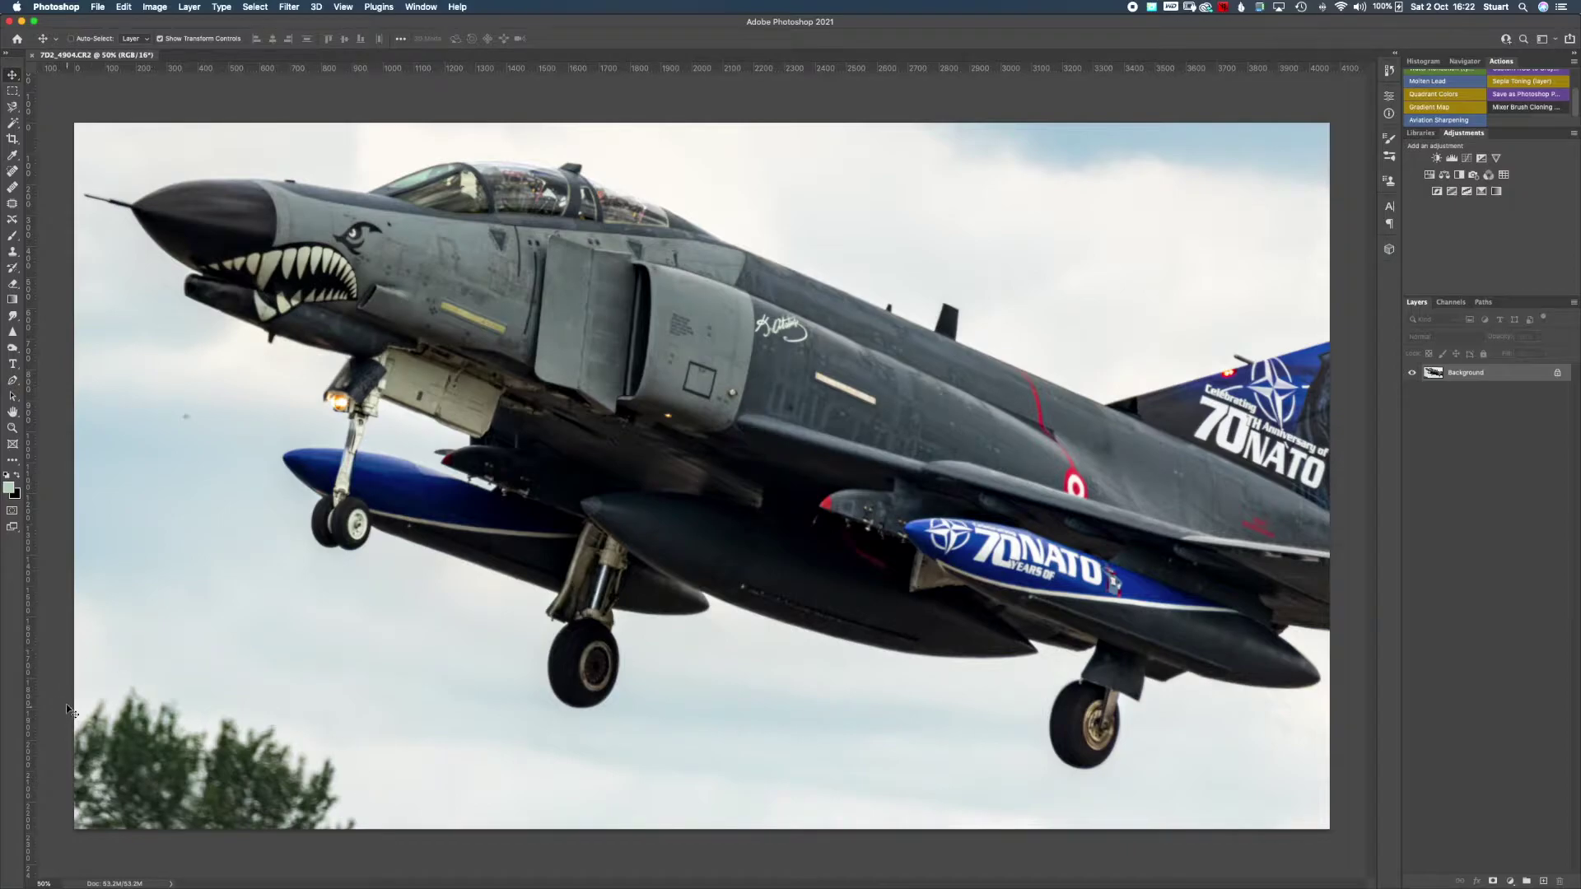
{"action": "left_click", "coordinate": [14, 205]}
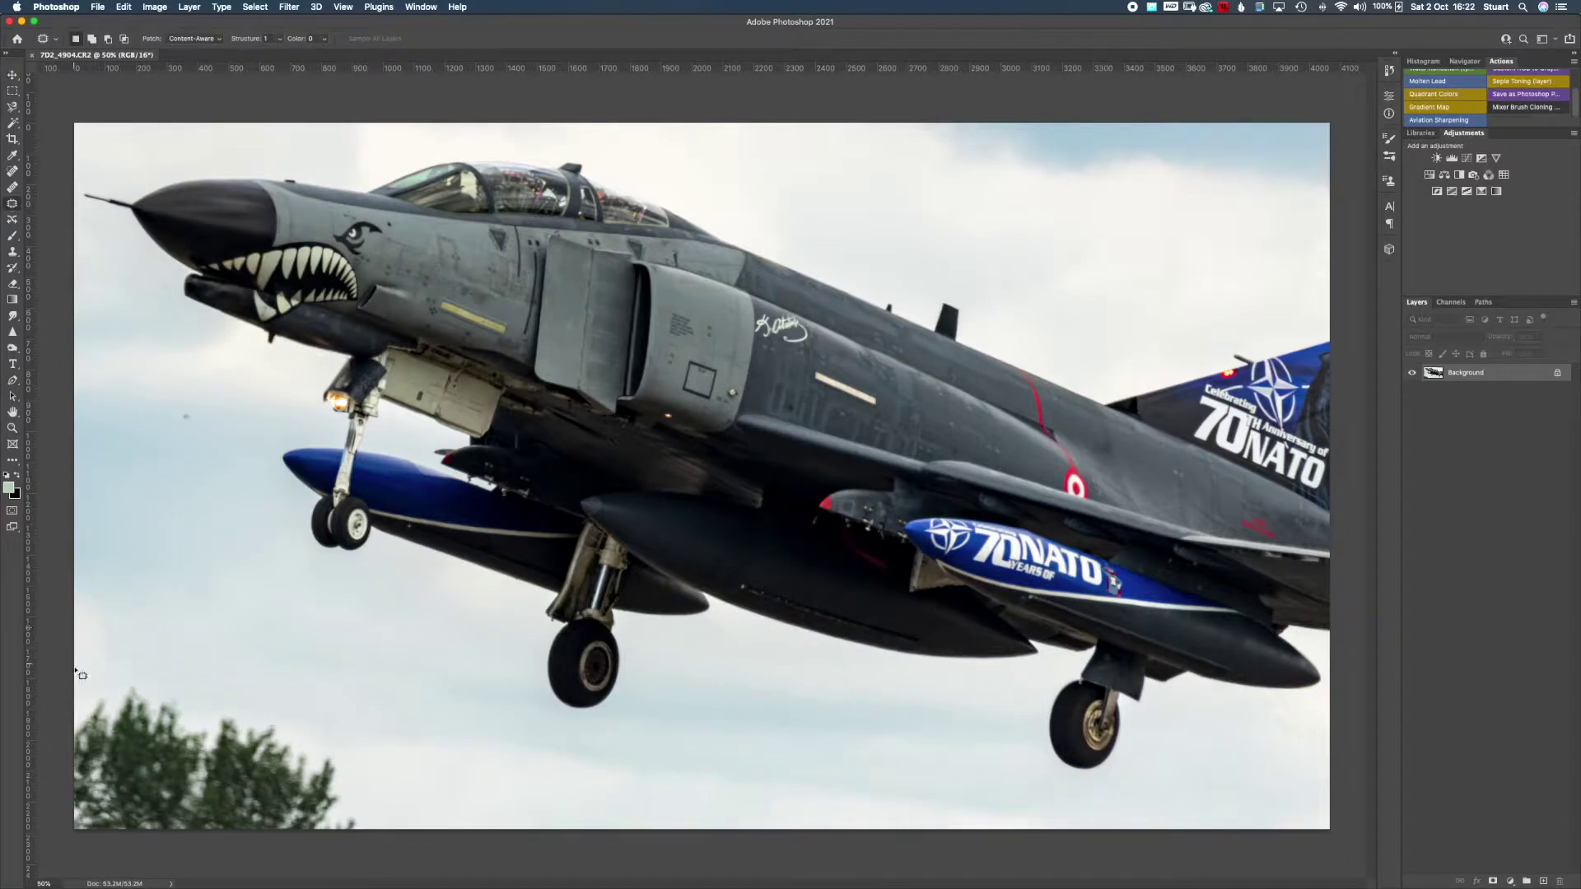
{"action": "mouse_move", "coordinate": [77, 694]}
{"action": "left_mouse_down"}
{"action": "mouse_move", "coordinate": [128, 681]}
{"action": "mouse_move", "coordinate": [208, 697]}
{"action": "mouse_move", "coordinate": [348, 769]}
{"action": "left_mouse_up"}
{"action": "mouse_move", "coordinate": [377, 821]}
{"action": "left_mouse_down"}
{"action": "mouse_move", "coordinate": [362, 842]}
{"action": "mouse_move", "coordinate": [97, 841]}
{"action": "mouse_move", "coordinate": [71, 823]}
{"action": "mouse_move", "coordinate": [75, 688]}
{"action": "left_mouse_up"}
{"action": "mouse_move", "coordinate": [124, 790]}
{"action": "left_mouse_down"}
{"action": "mouse_move", "coordinate": [179, 741]}
{"action": "mouse_move", "coordinate": [169, 572]}
{"action": "left_mouse_up"}
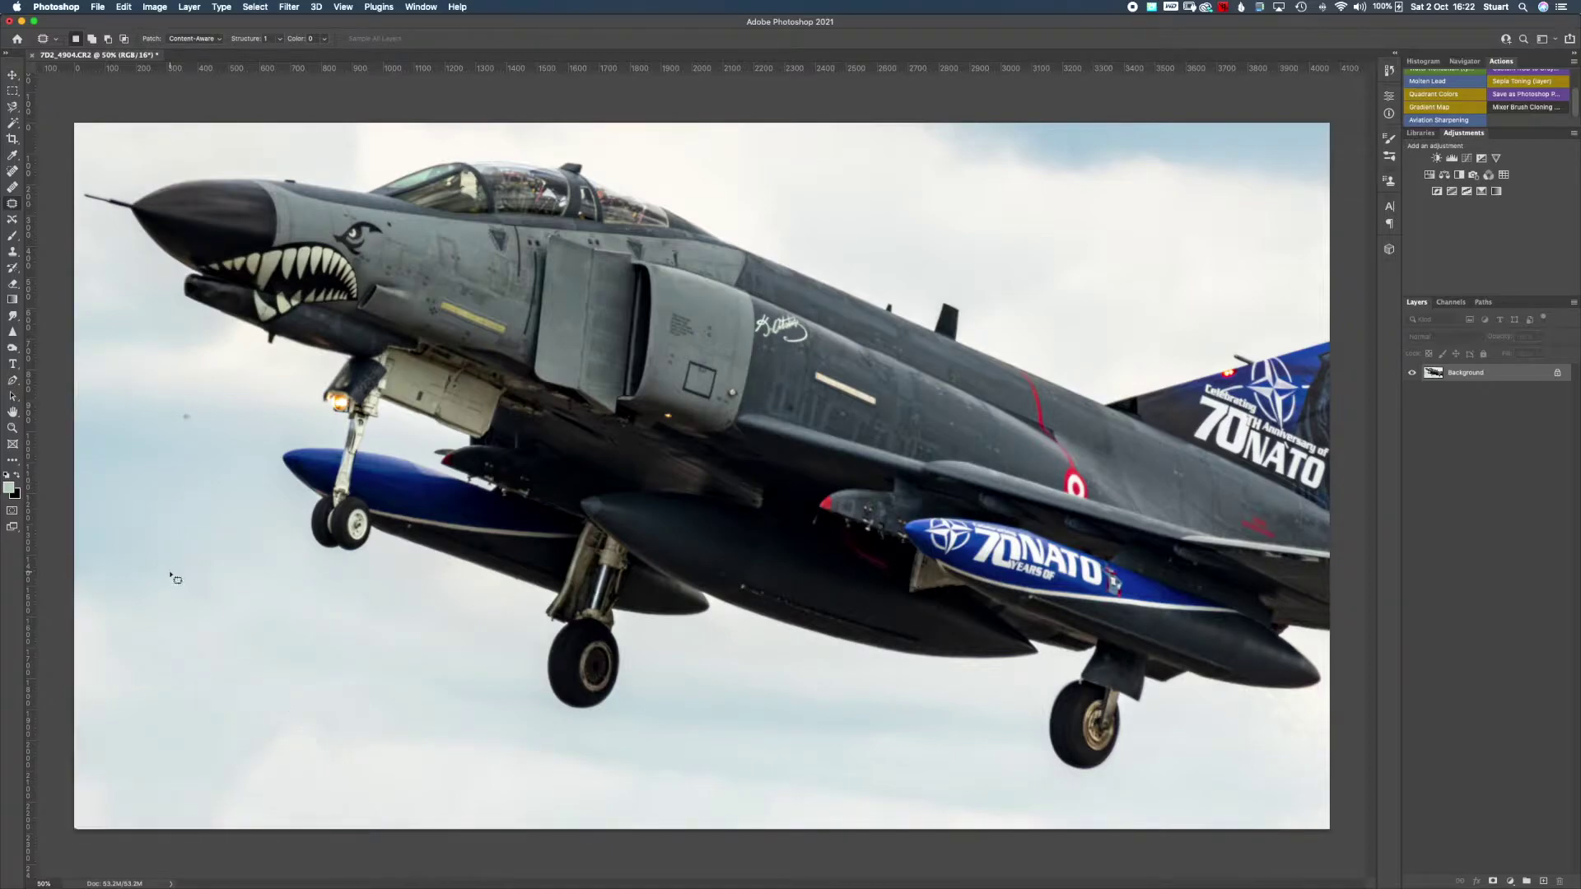
- Patch the sky around the removed trees and the small dark speck below the jet's nose, and clear the selection
{"action": "mouse_move", "coordinate": [307, 714]}
{"action": "left_mouse_down"}
{"action": "mouse_move", "coordinate": [212, 784]}
{"action": "mouse_move", "coordinate": [310, 718]}
{"action": "mouse_move", "coordinate": [240, 662]}
{"action": "left_mouse_up"}
{"action": "left_click_drag", "start_coordinate": [189, 418], "coordinate": [215, 426]}
{"action": "key", "text": "super+d"}
{"action": "key", "text": "v"}
- Open the photo in the Topaz DeNoise AI filter and enlarge the plugin window for a bigger preview
{"action": "left_click", "coordinate": [289, 7]}
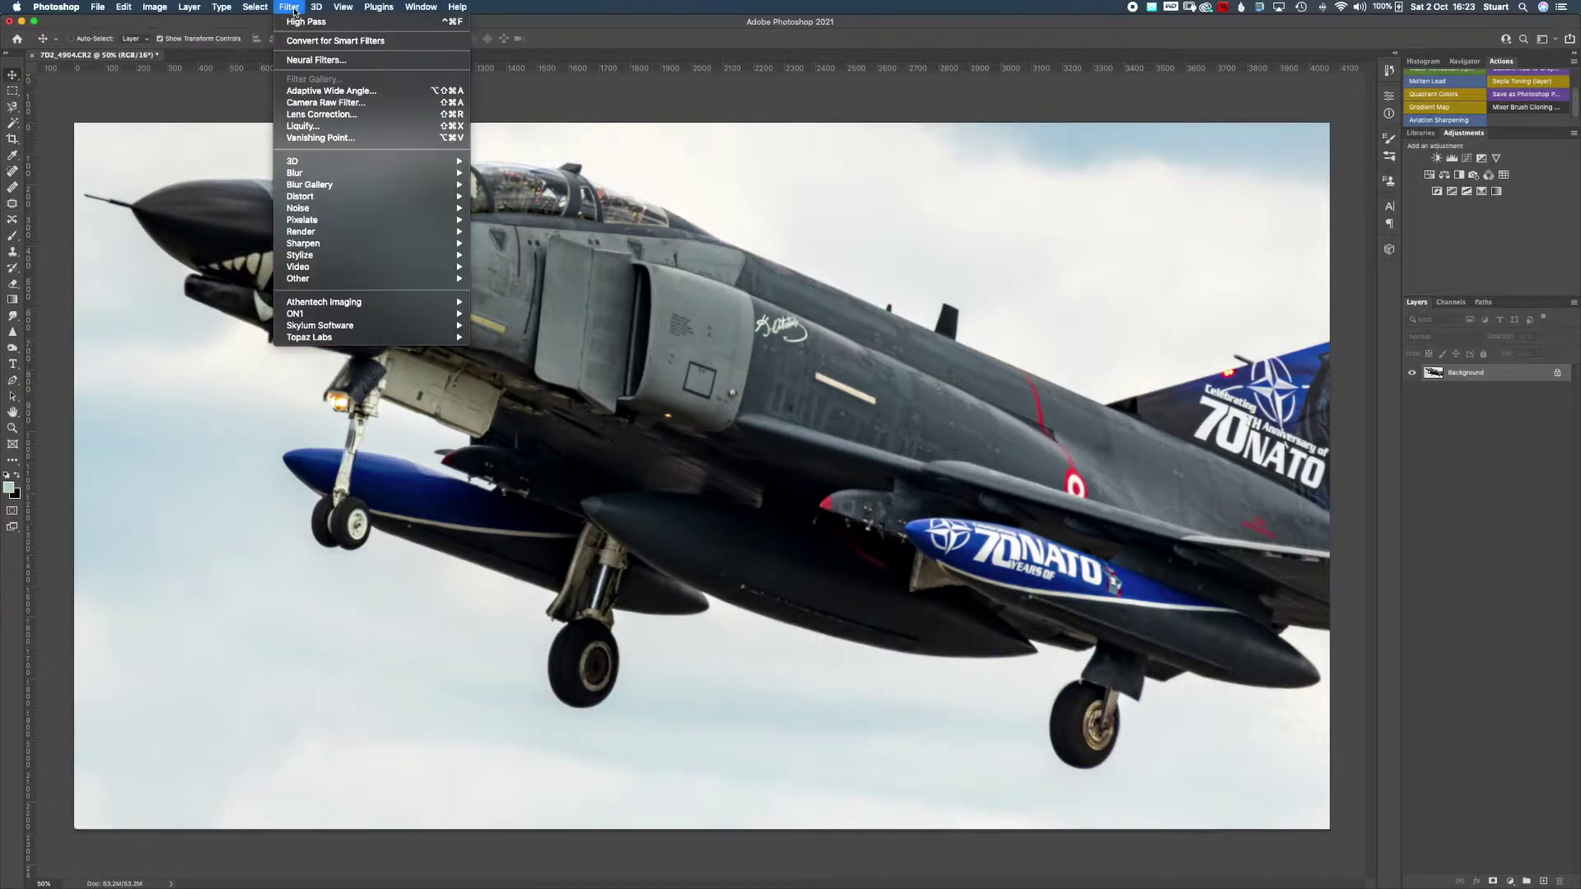
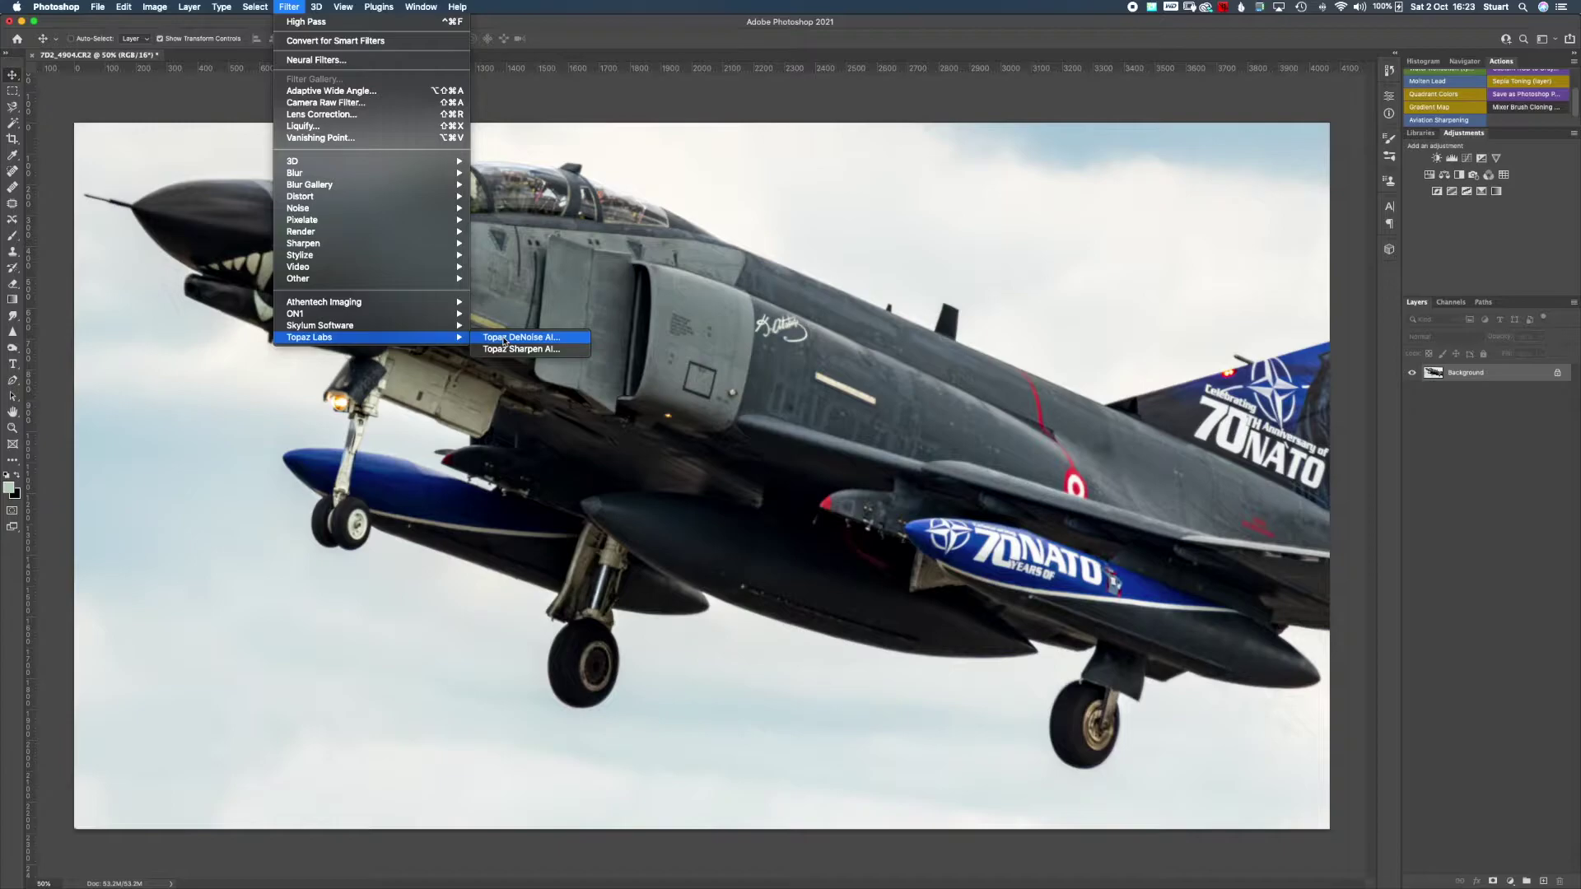
{"action": "left_click", "coordinate": [504, 340]}
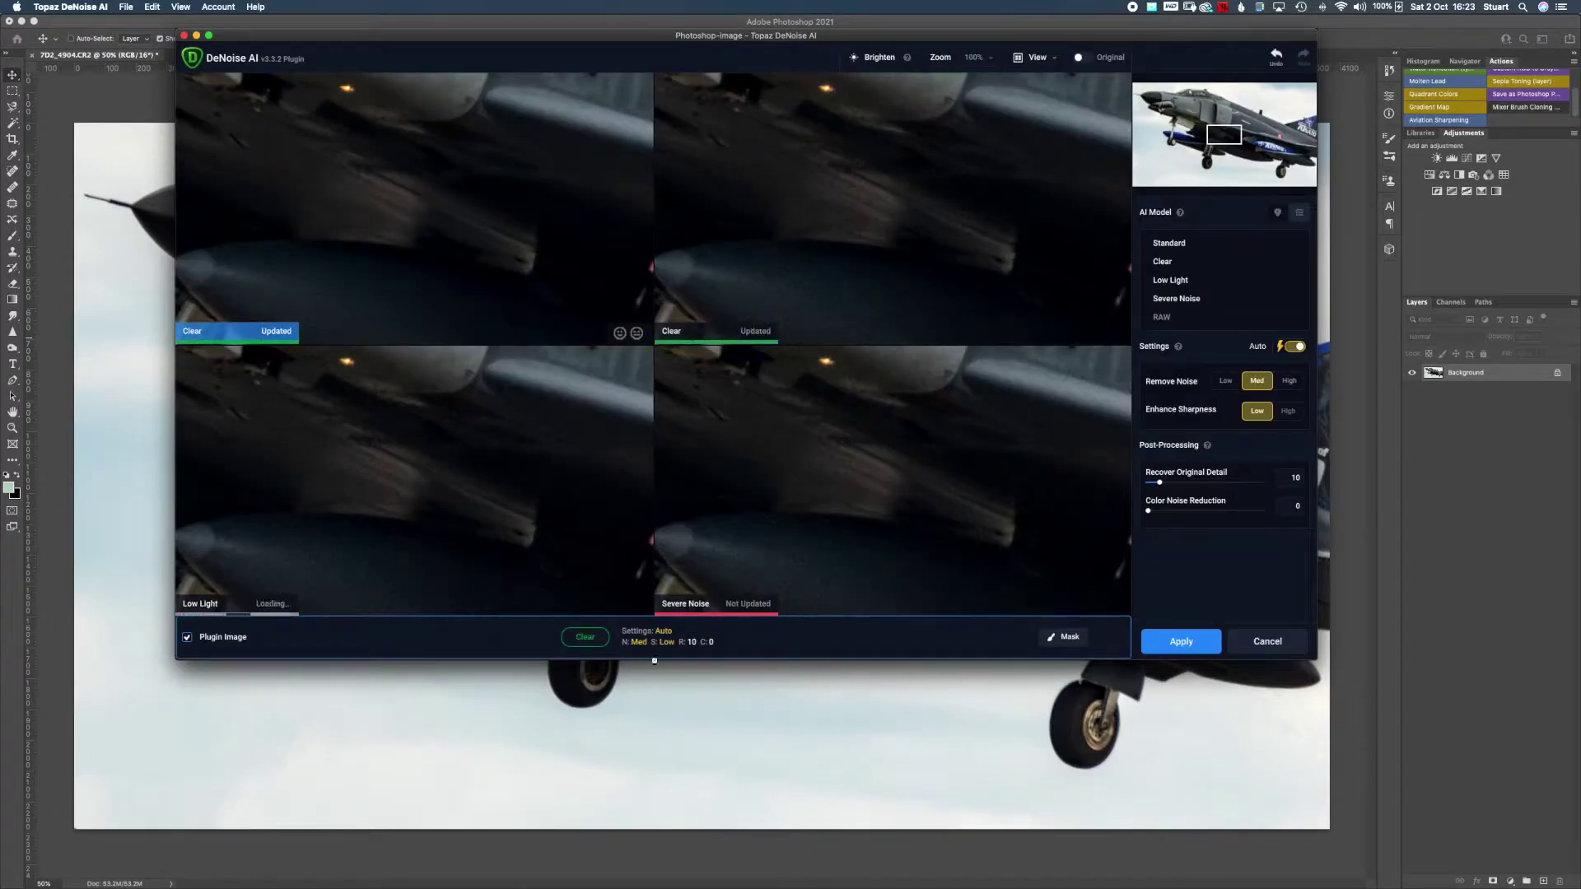
{"action": "left_click_drag", "start_coordinate": [650, 660], "coordinate": [650, 831]}
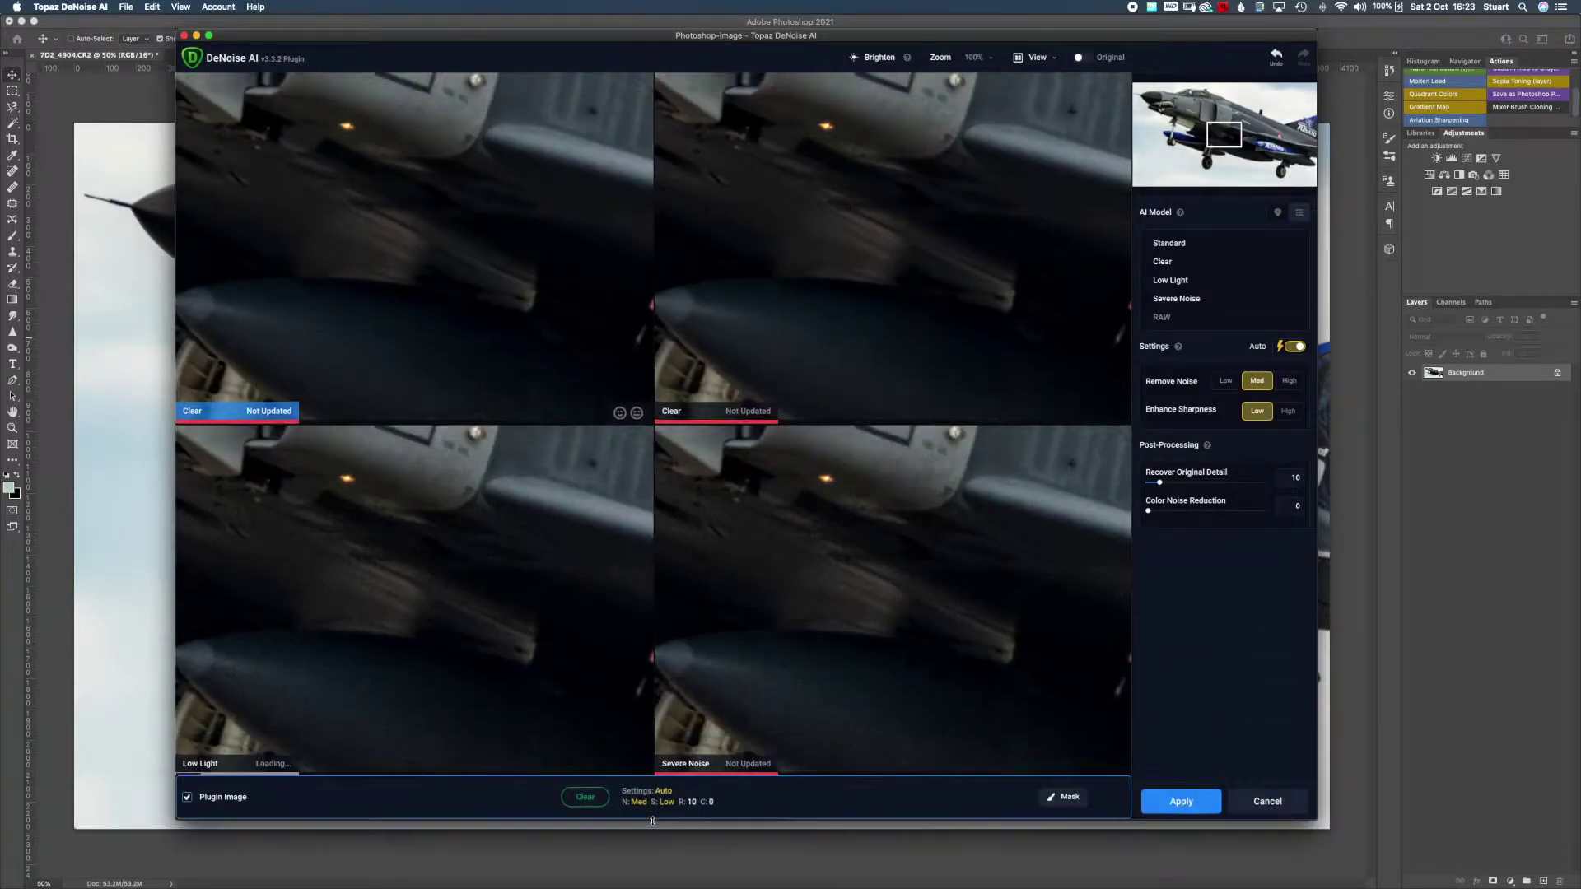
{"action": "left_click_drag", "start_coordinate": [182, 364], "coordinate": [93, 360]}
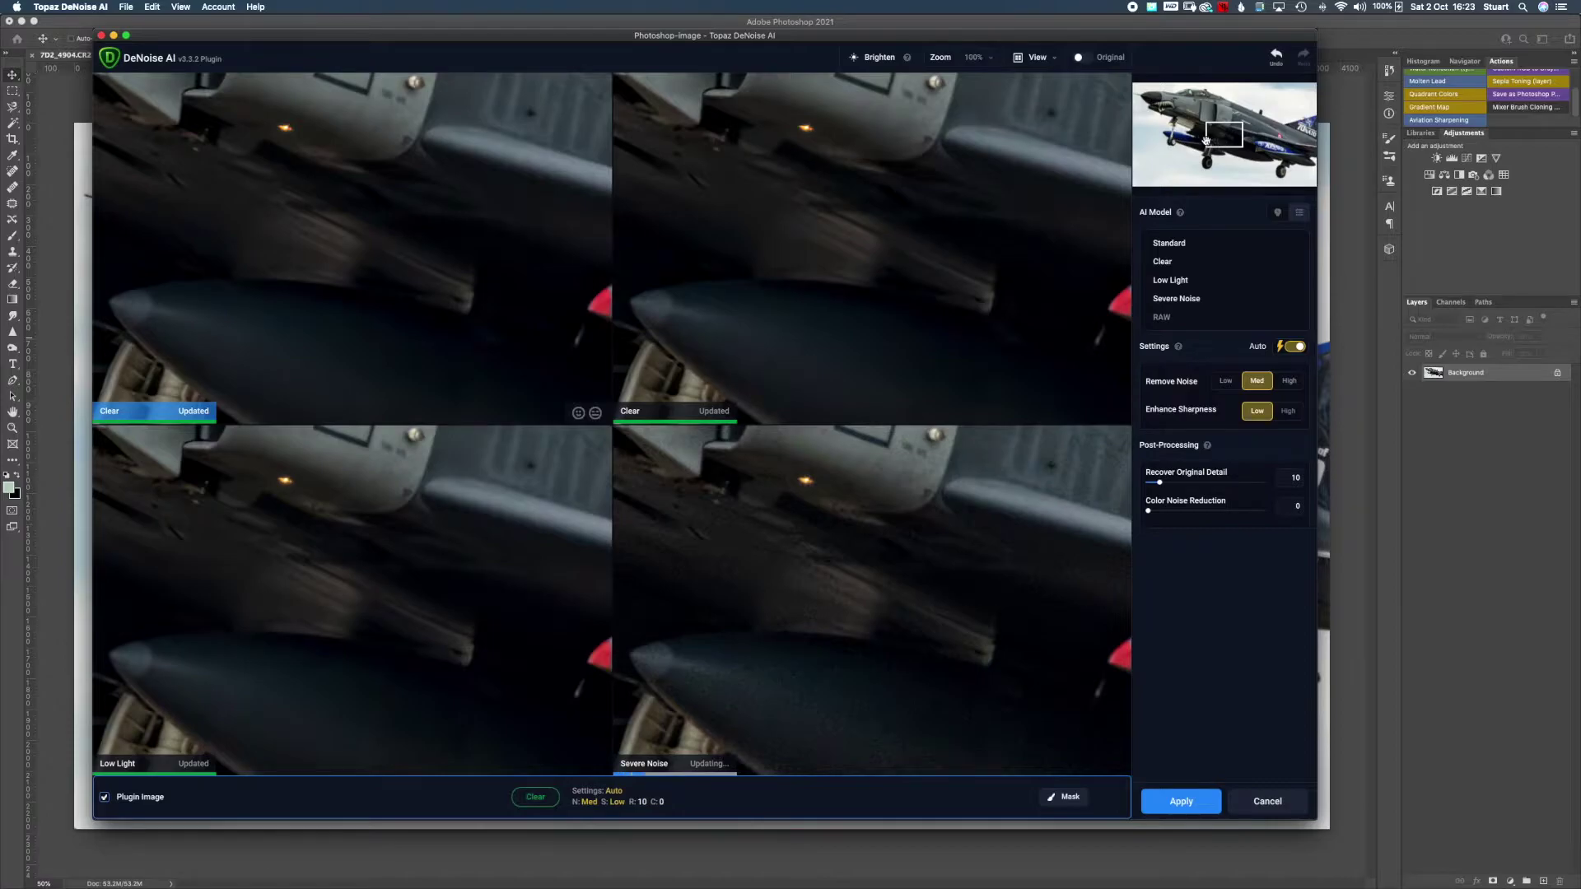
- Compare the original with the Clear and Standard AI models in Split View by moving the divider across the fuselage
{"action": "left_click", "coordinate": [1040, 61]}
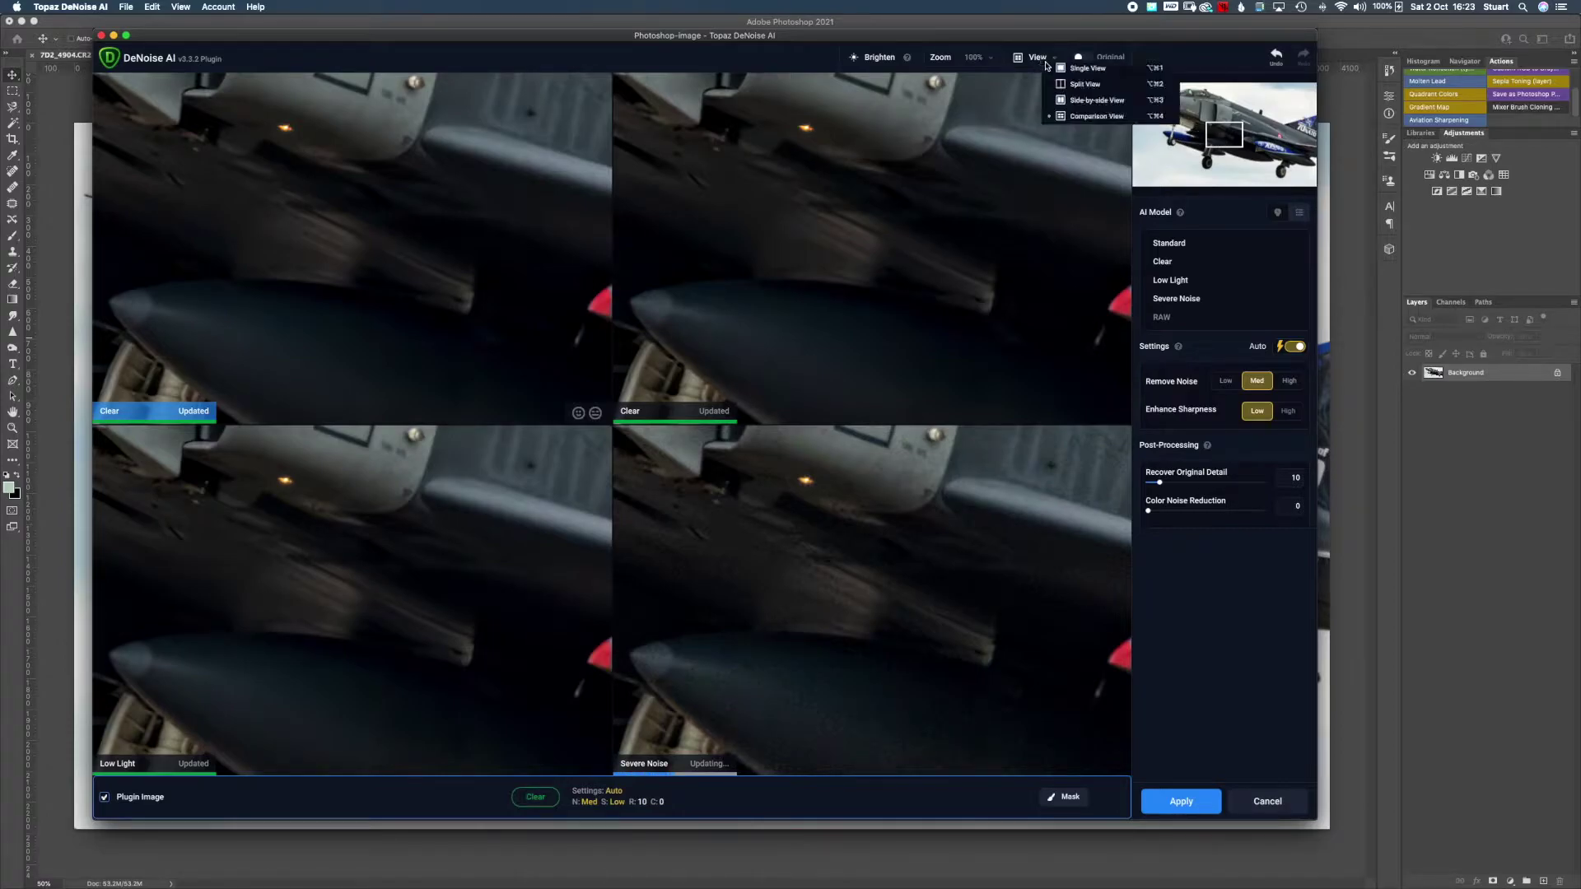
{"action": "left_click", "coordinate": [1072, 85]}
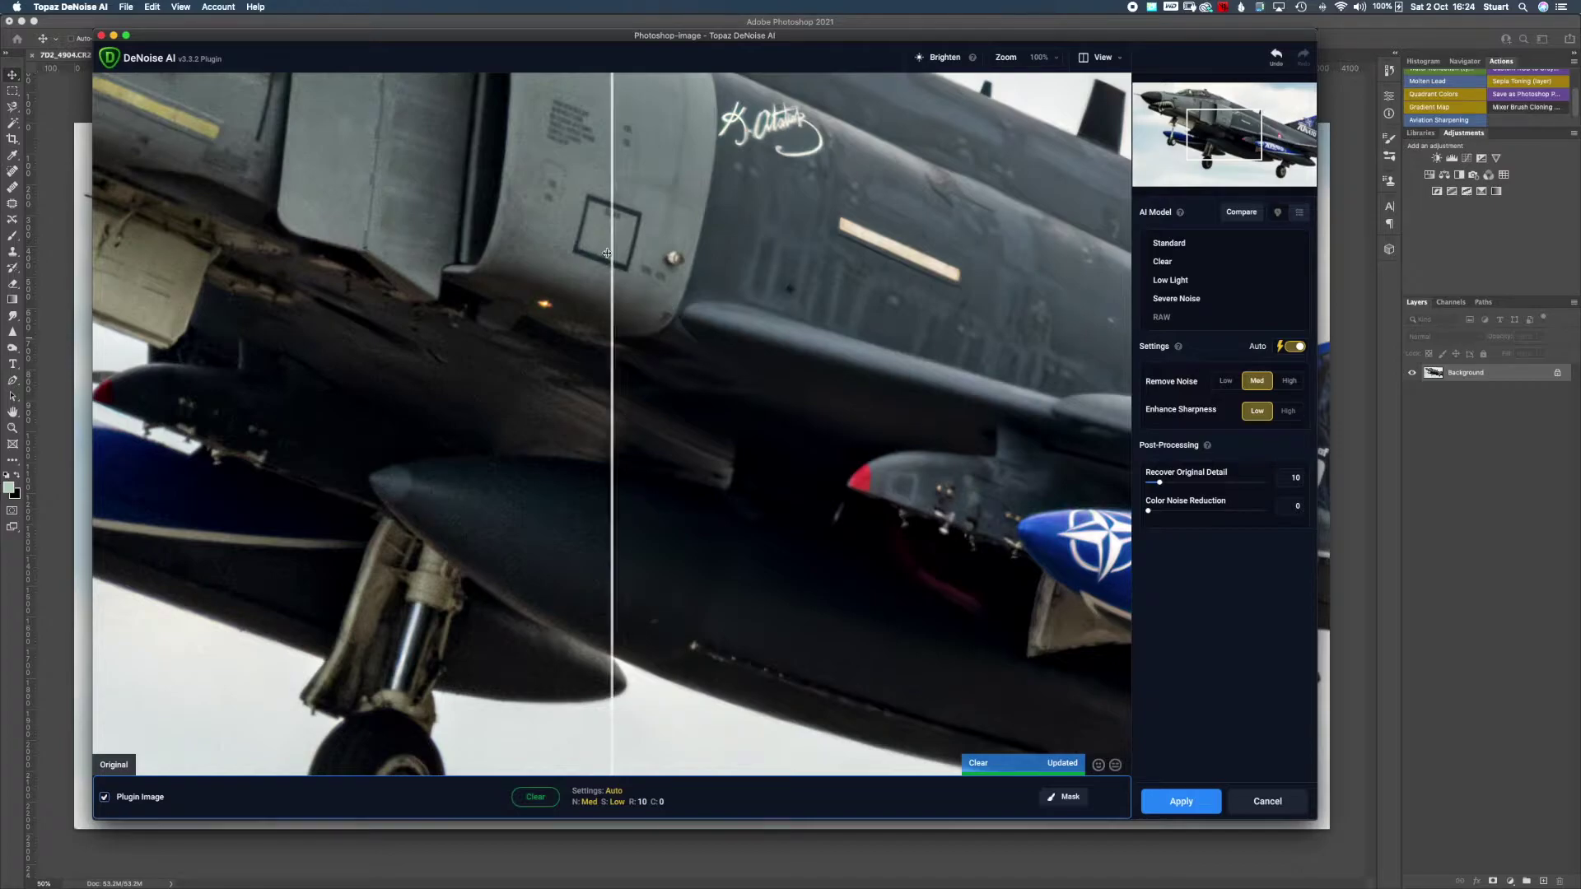
{"action": "left_click_drag", "start_coordinate": [612, 253], "coordinate": [666, 274]}
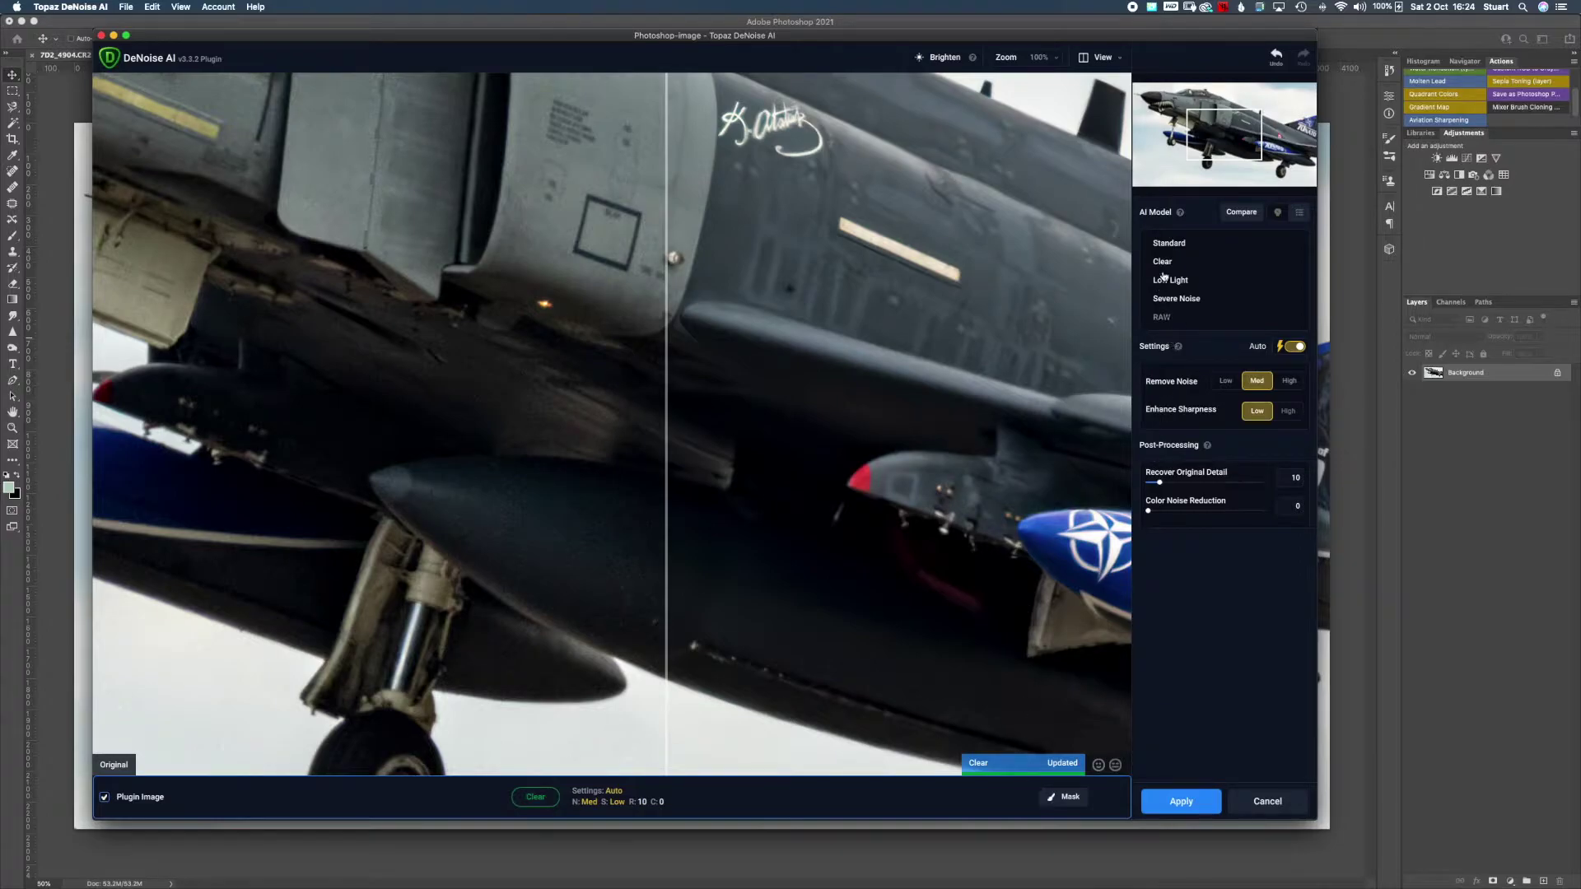
{"action": "left_click", "coordinate": [1167, 245]}
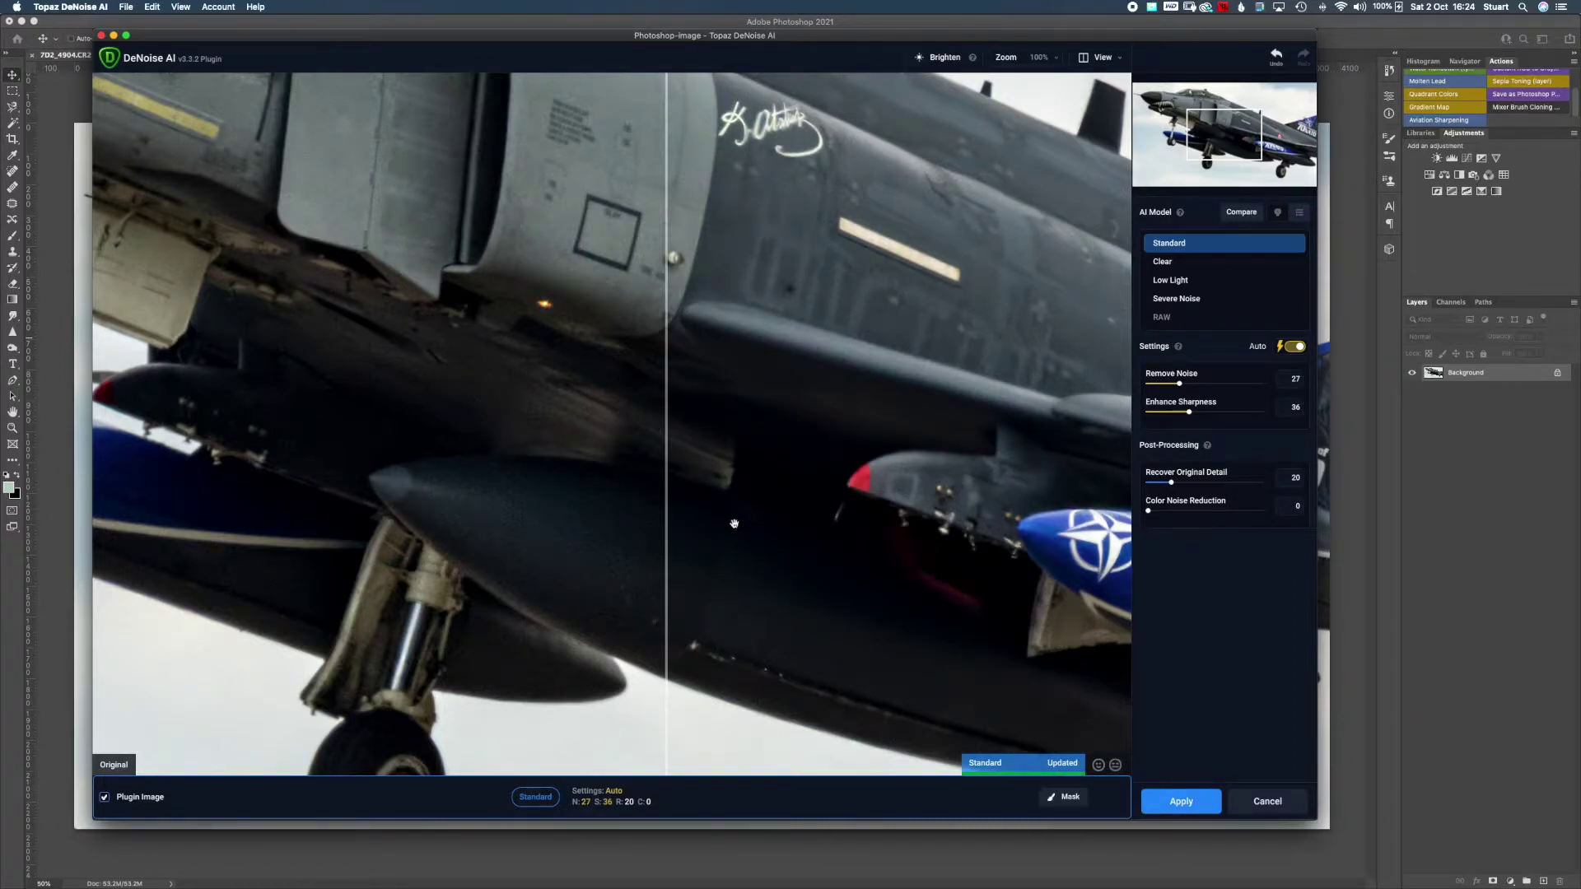
{"action": "left_click_drag", "start_coordinate": [667, 471], "coordinate": [219, 466]}
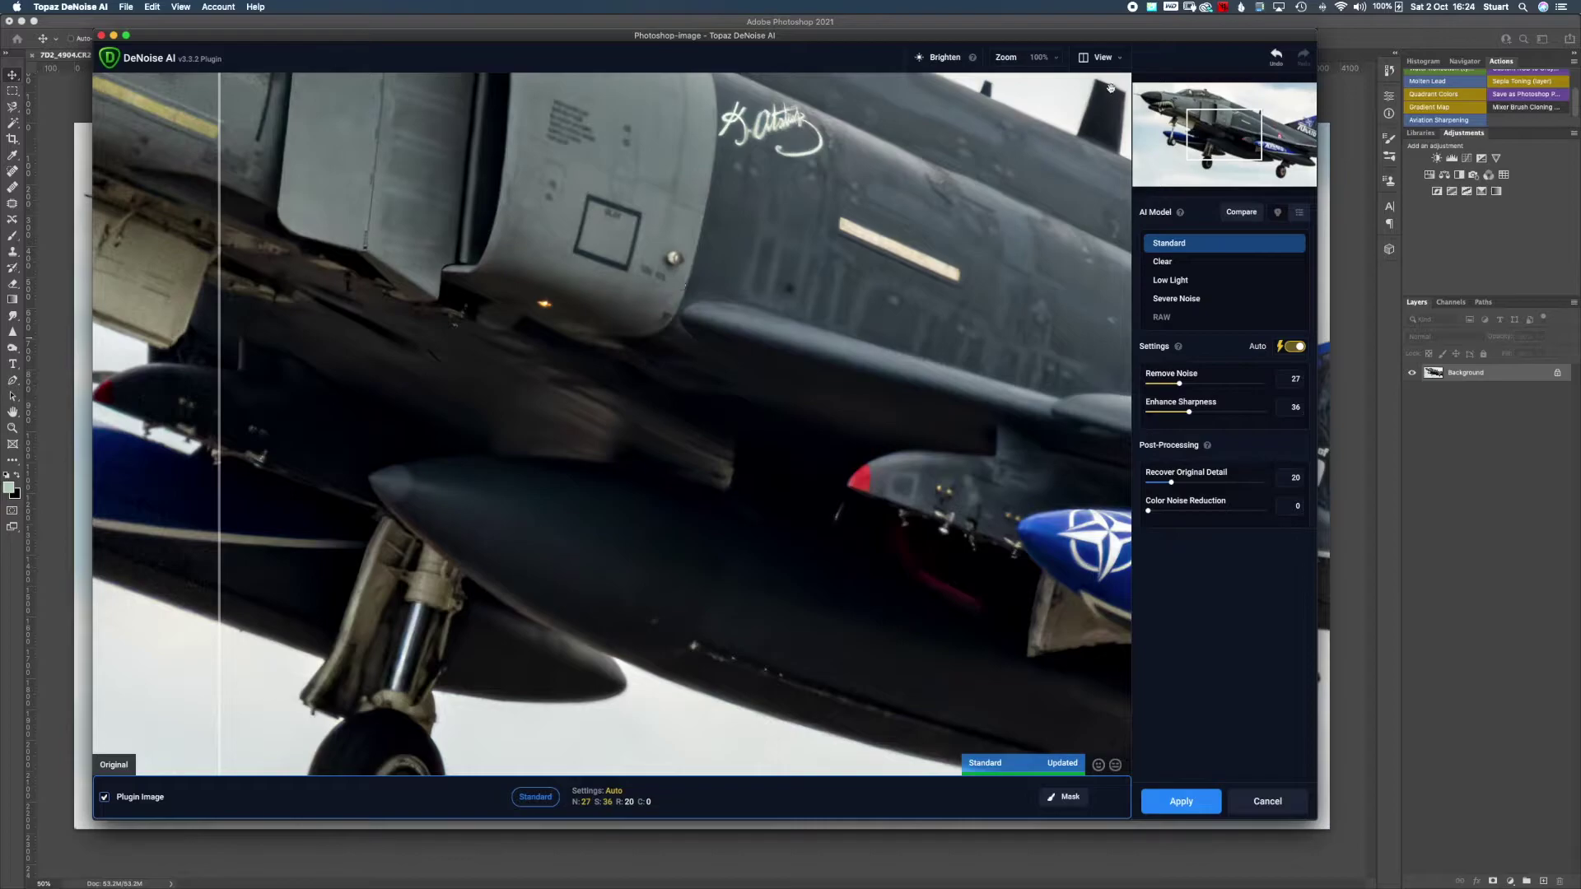
- Compare the models on the air intake in Comparison View, select the Standard AI model and apply the noise reduction
{"action": "left_click", "coordinate": [1115, 60]}
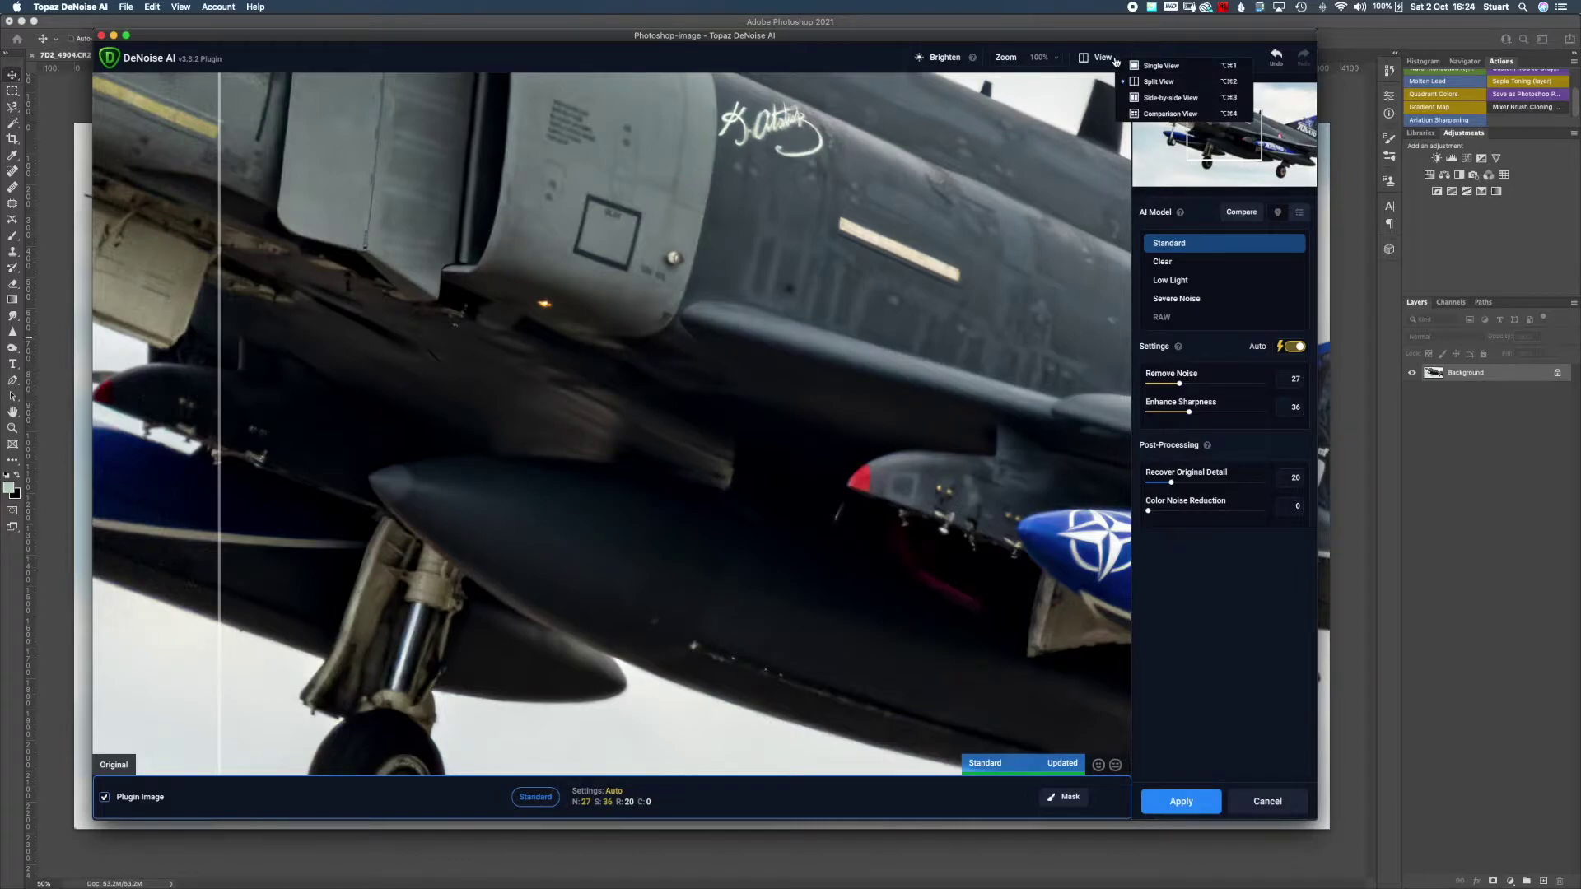
{"action": "left_click", "coordinate": [1153, 114]}
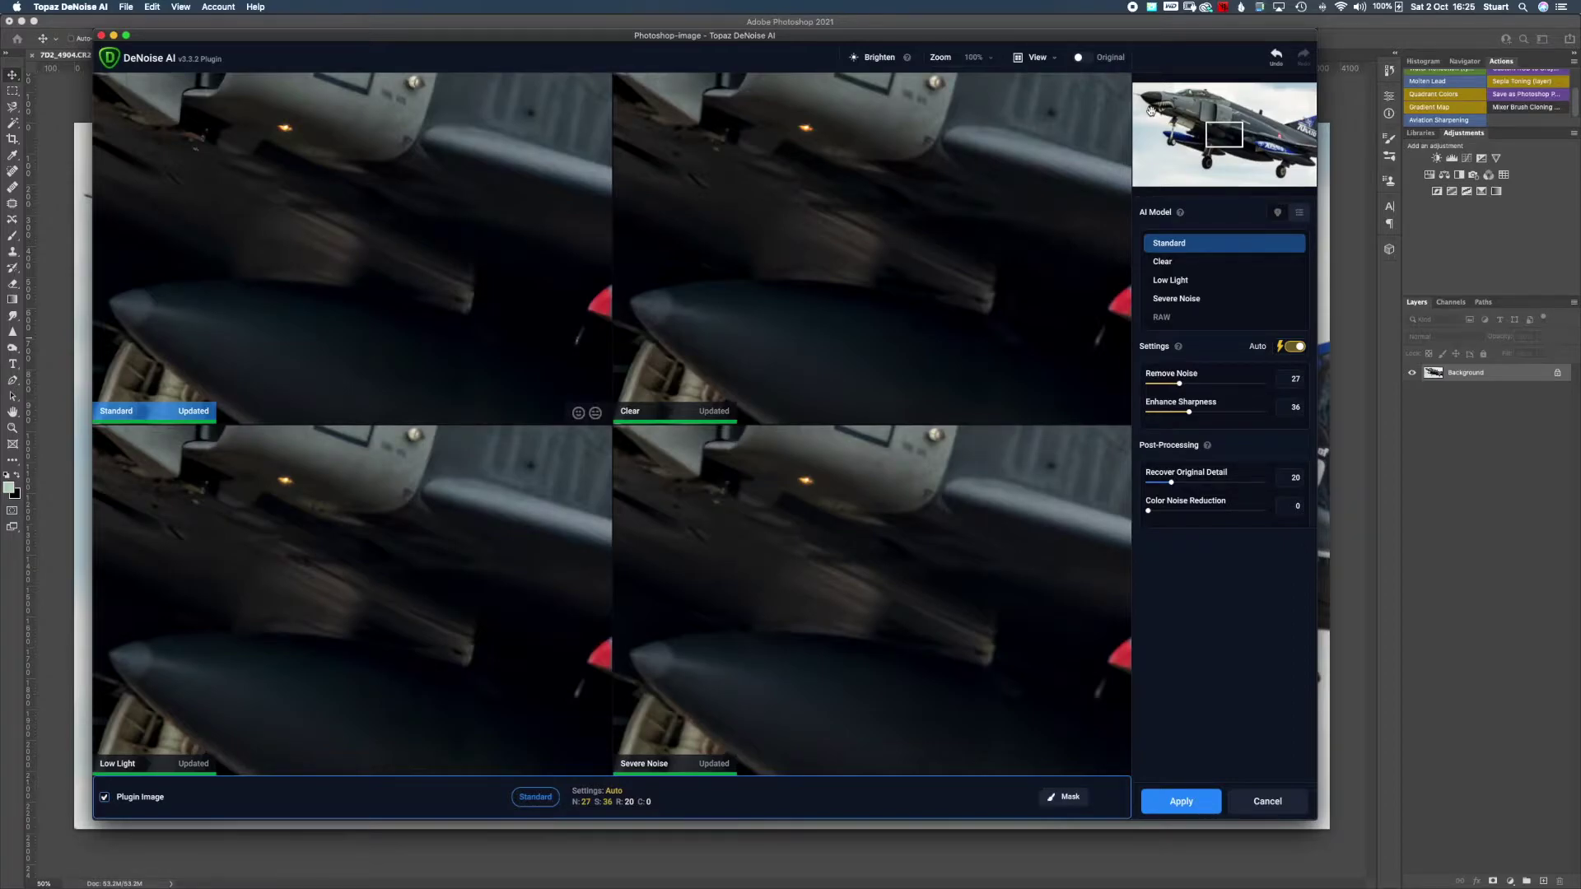
{"action": "left_click_drag", "start_coordinate": [751, 160], "coordinate": [954, 297]}
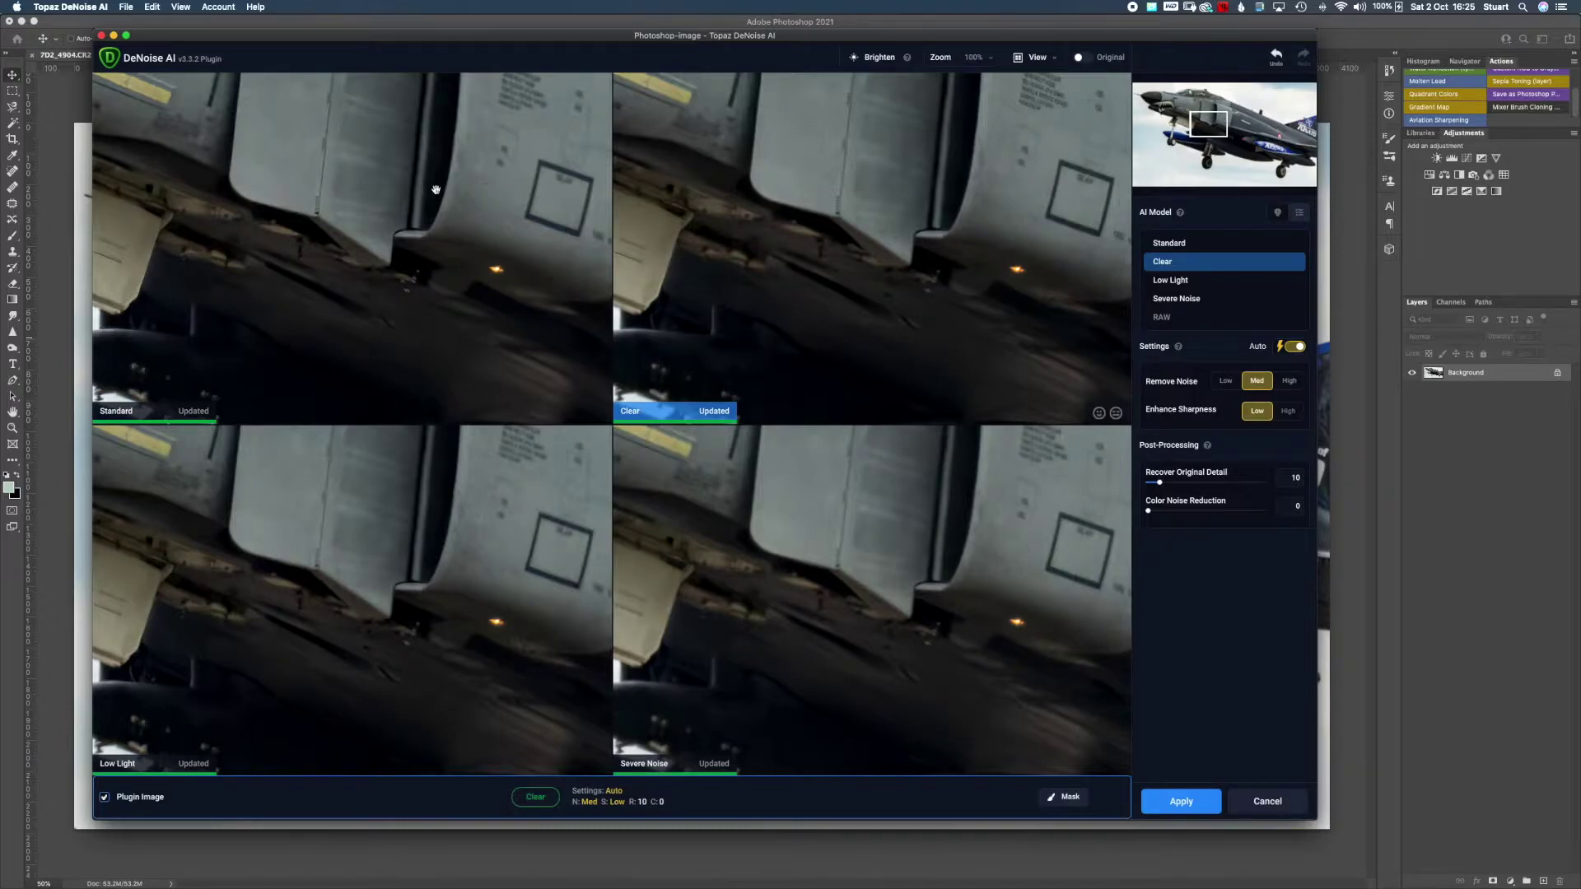
{"action": "left_click", "coordinate": [1196, 249]}
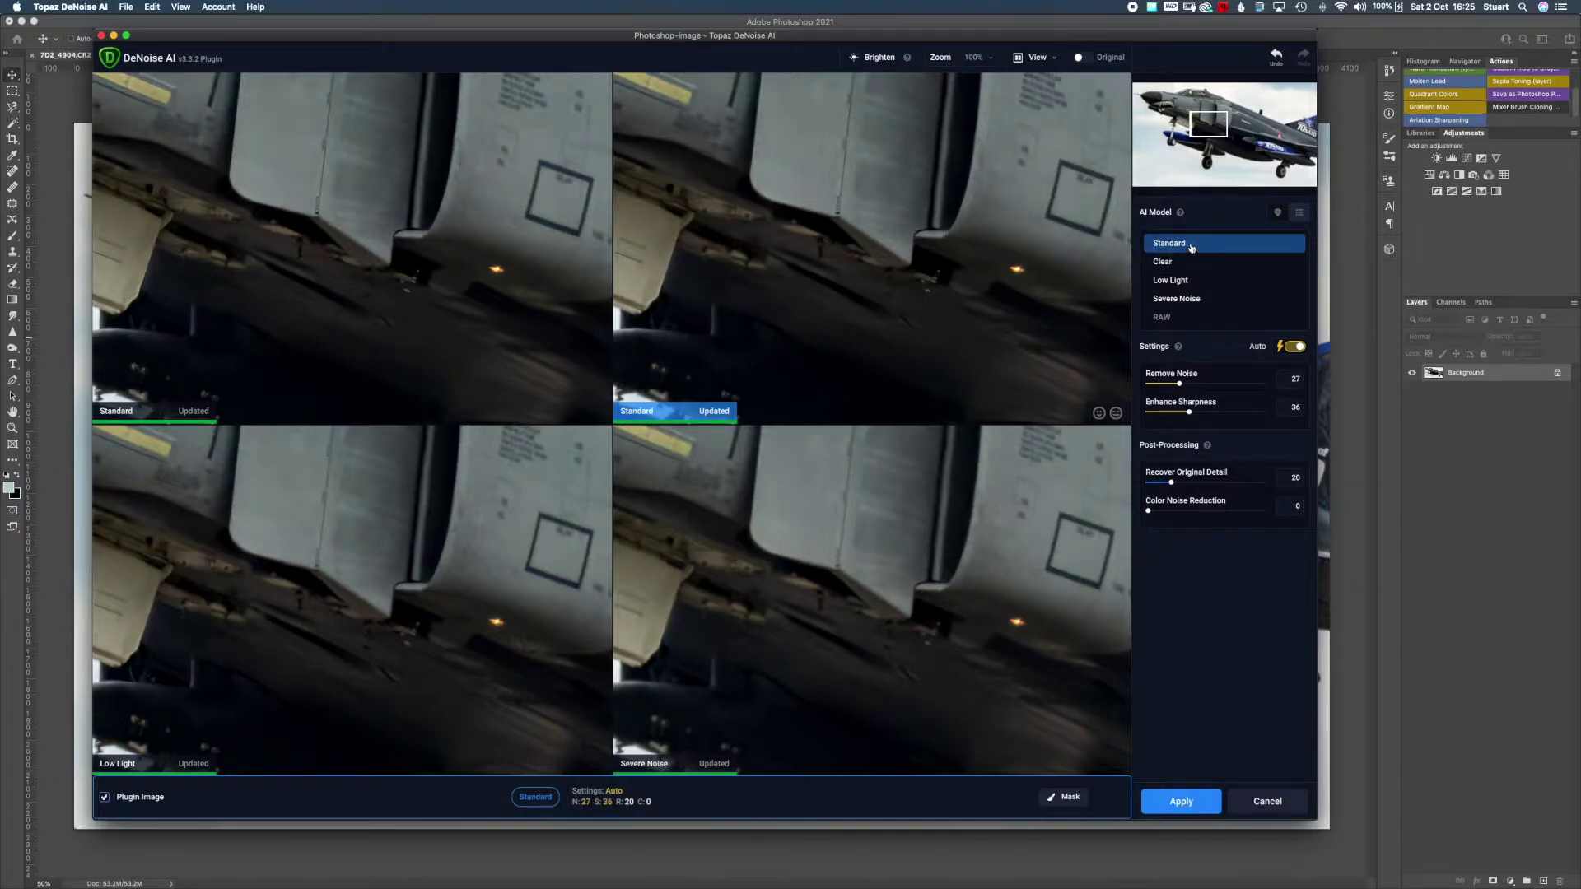
{"action": "left_click", "coordinate": [1182, 808]}
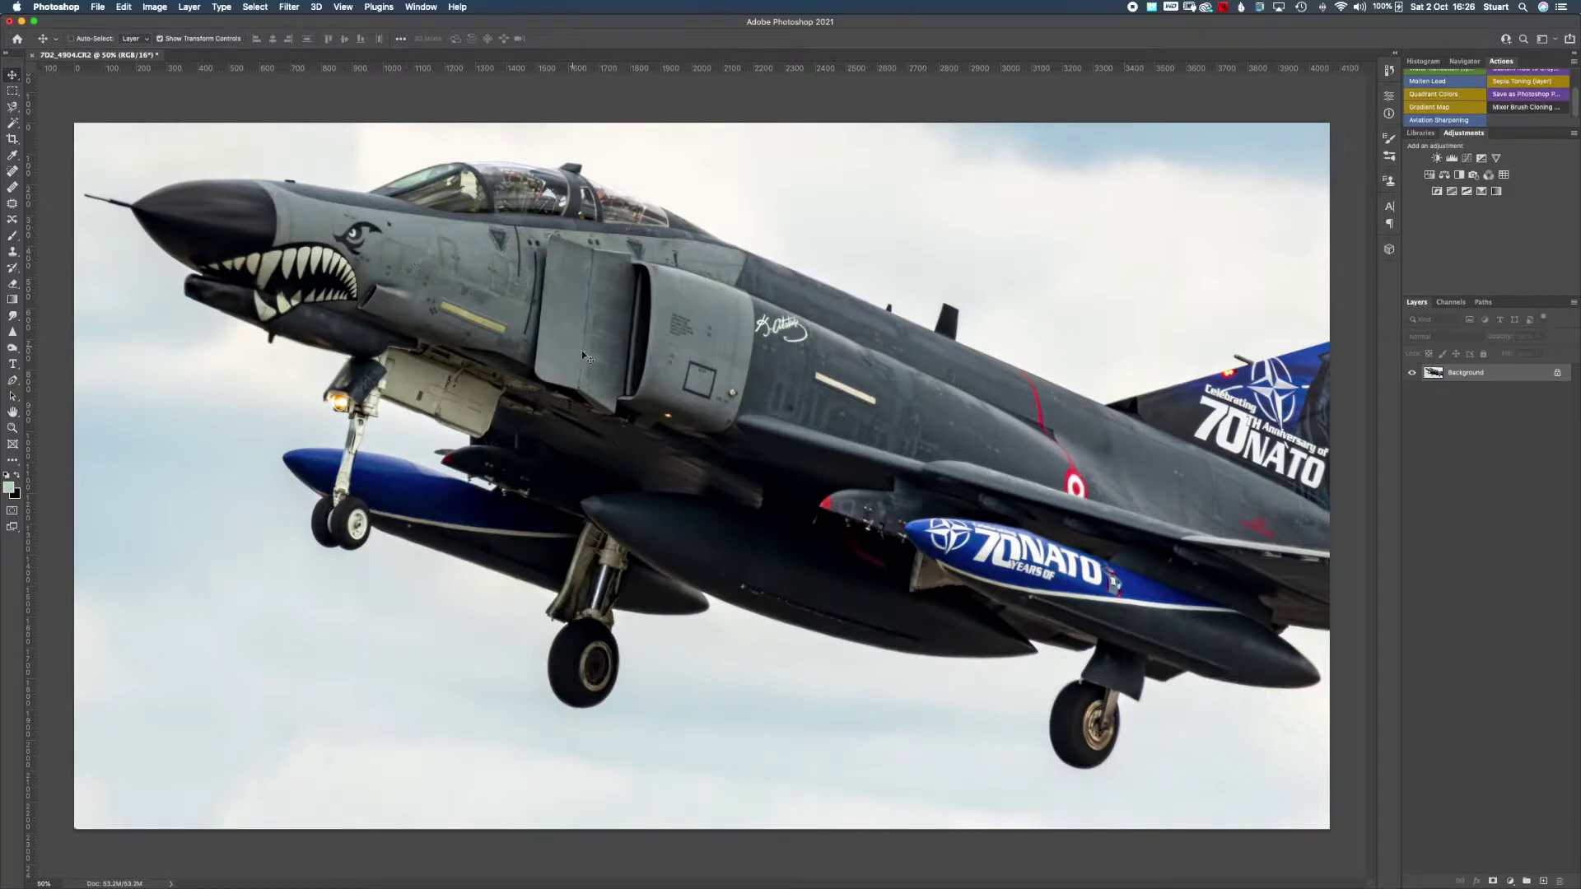
- Examine the denoised underside, air intake and fuselage at 200% zoom, and fit the whole photo back on screen
{"action": "key", "text": "super+equal"}
{"action": "key", "text": "super+equal"}
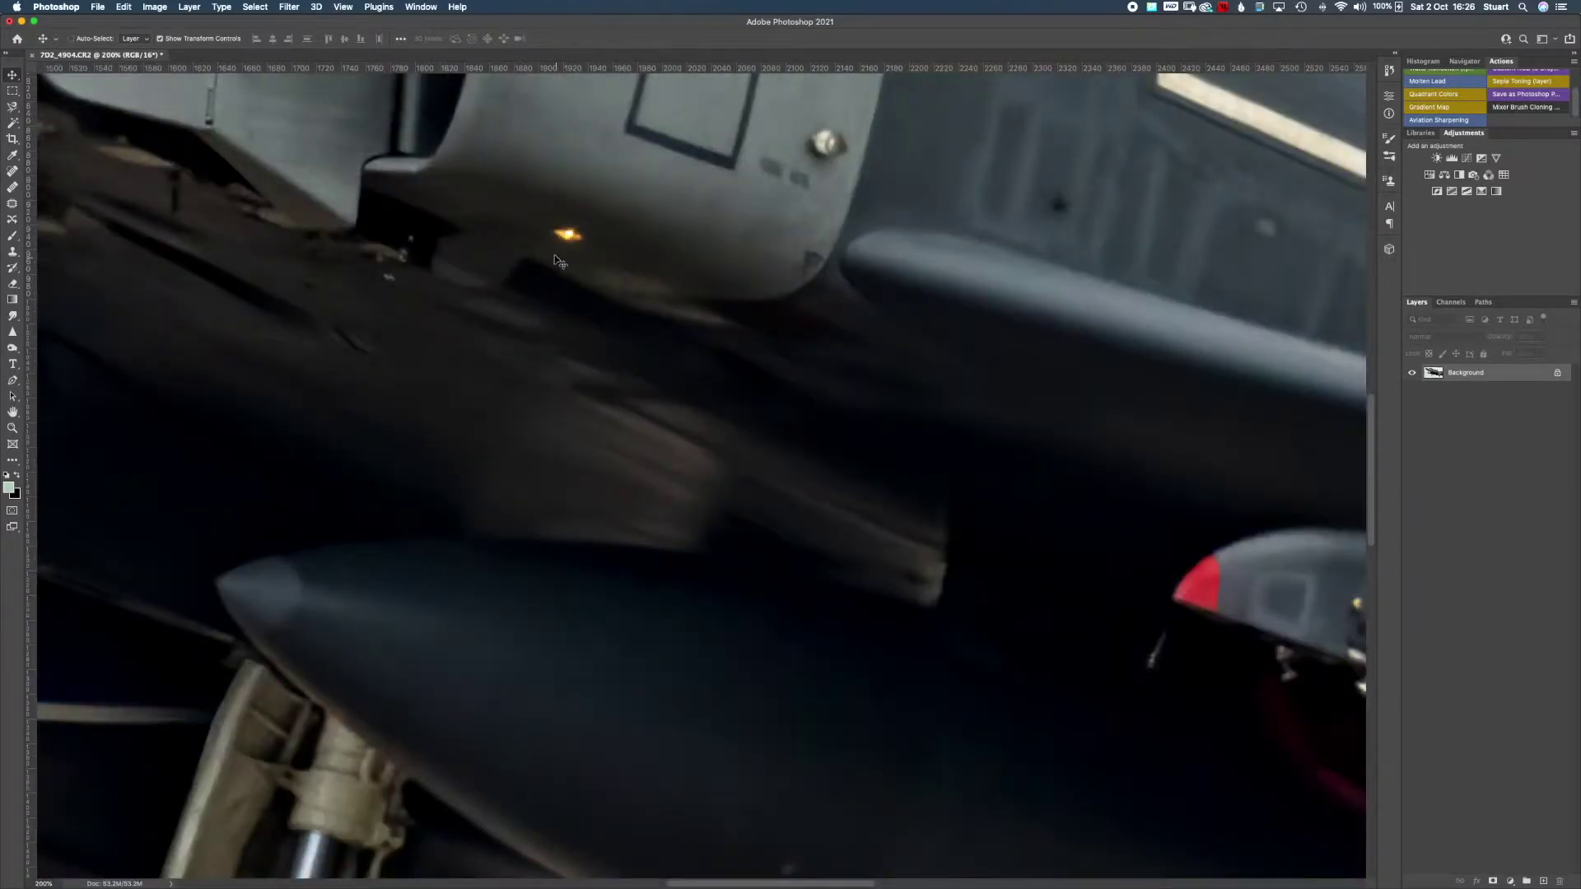
{"action": "left_click_drag", "start_coordinate": [524, 203], "coordinate": [988, 730]}
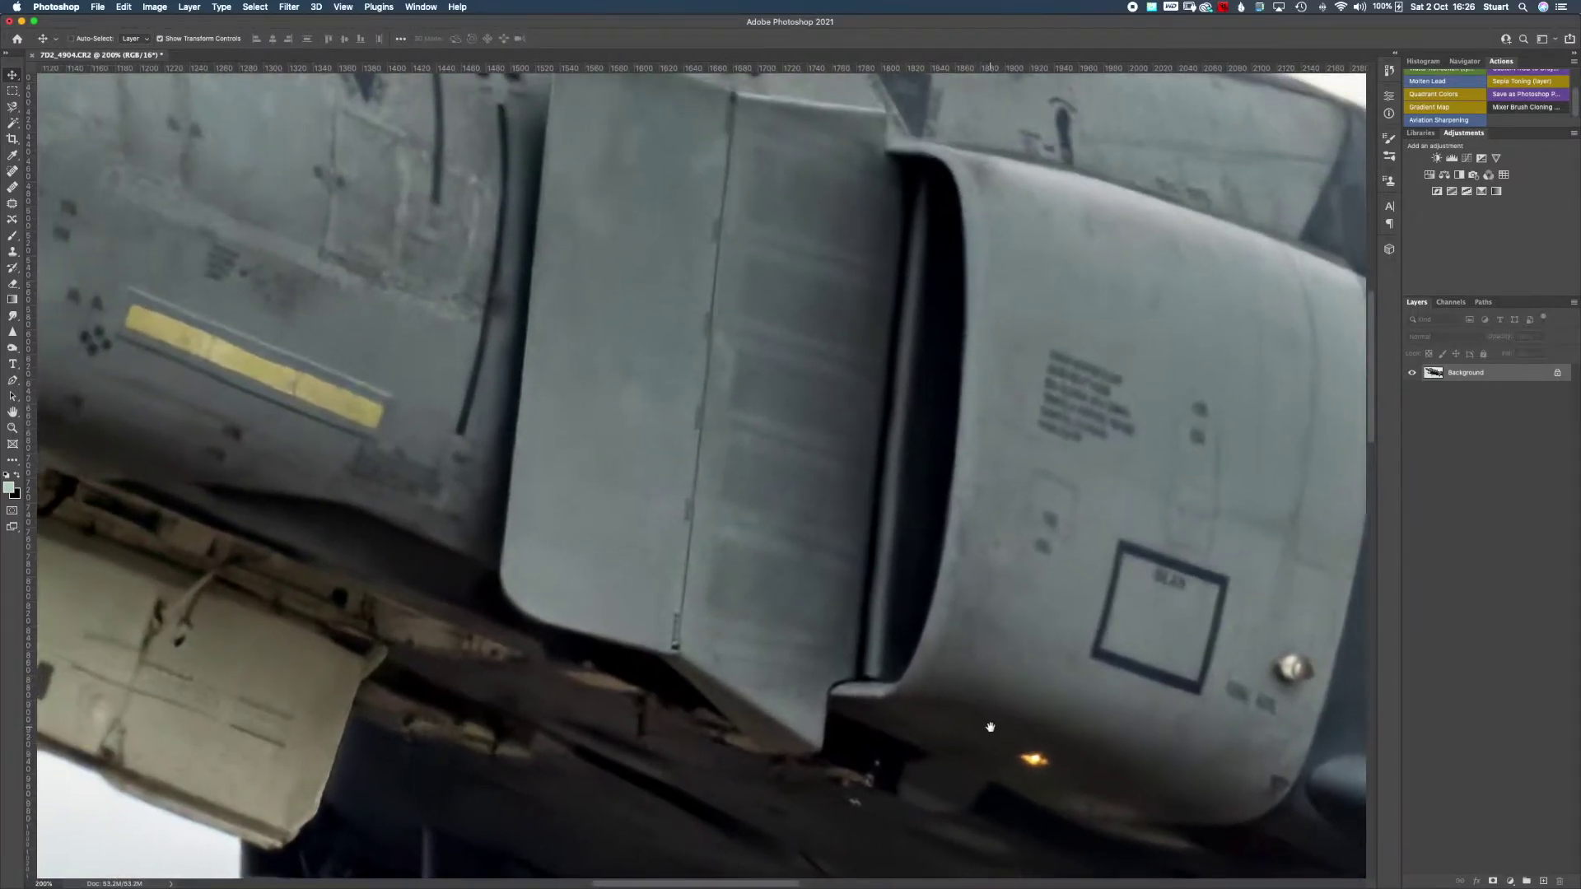
{"action": "left_click_drag", "start_coordinate": [625, 191], "coordinate": [1160, 239]}
{"action": "left_click_drag", "start_coordinate": [939, 395], "coordinate": [882, 519]}
{"action": "left_click_drag", "start_coordinate": [1265, 433], "coordinate": [584, 272]}
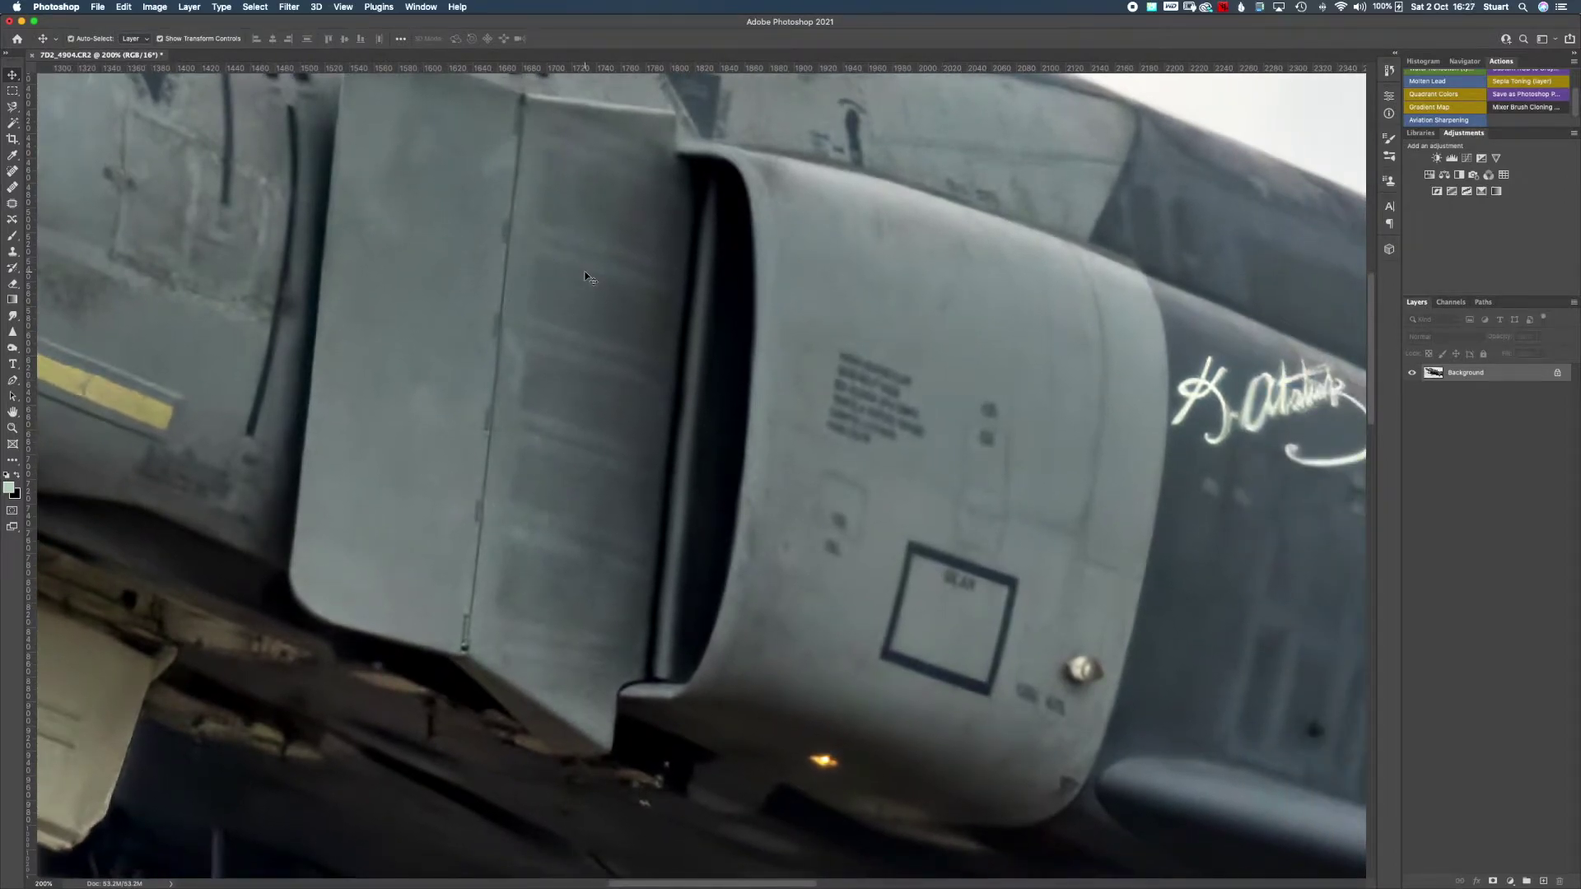
{"action": "key", "text": "super+minus"}
{"action": "key", "text": "super+minus"}
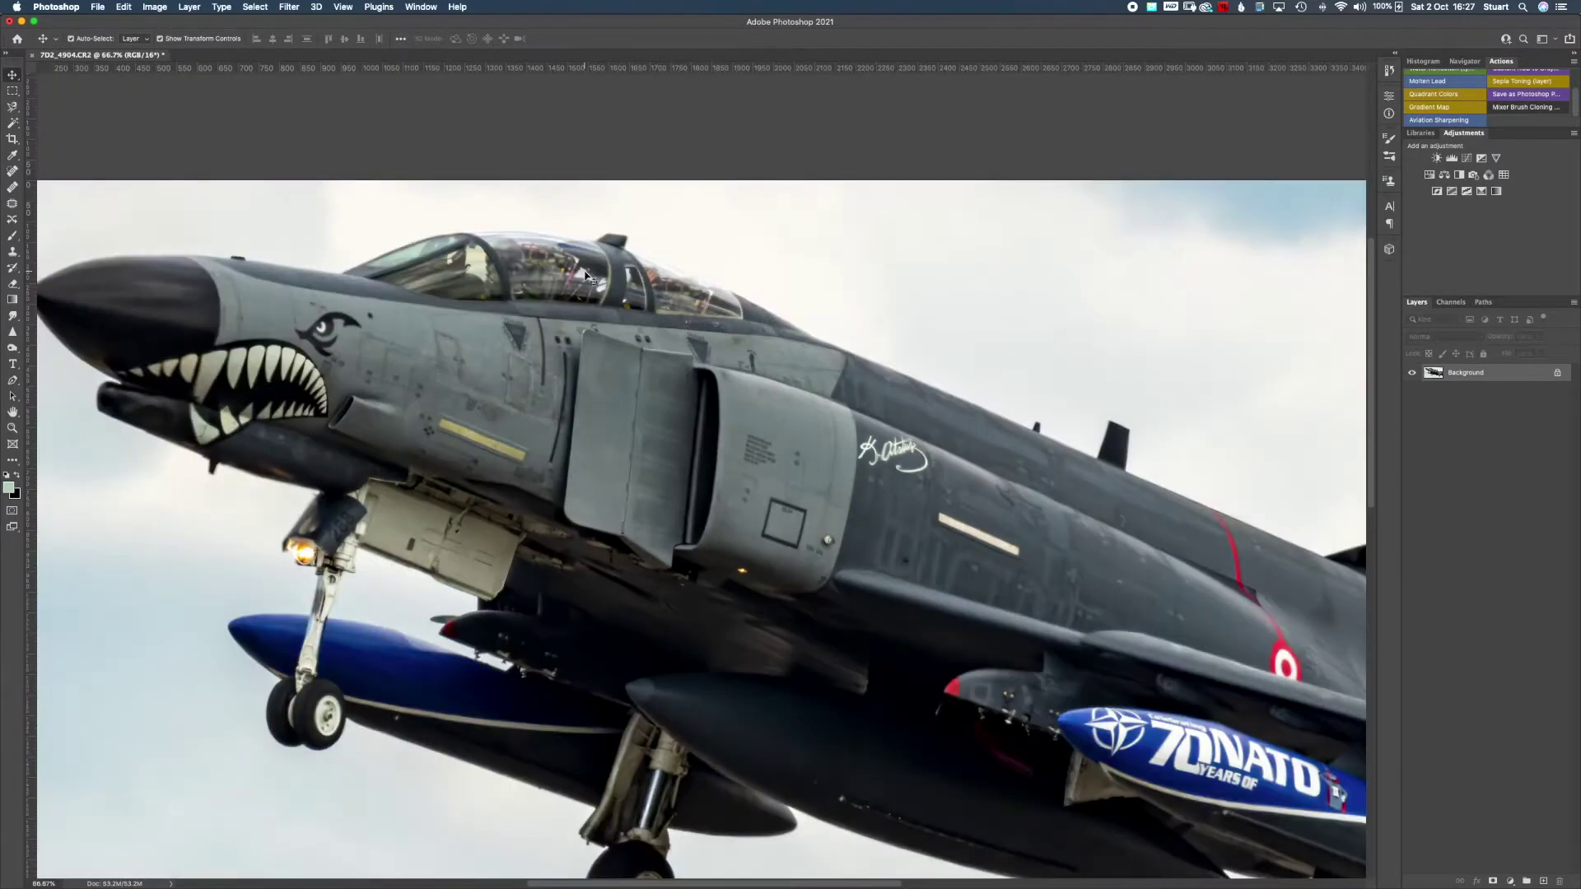
{"action": "scroll", "coordinate": [587, 271], "scroll_direction": "down", "scroll_amount": 5}
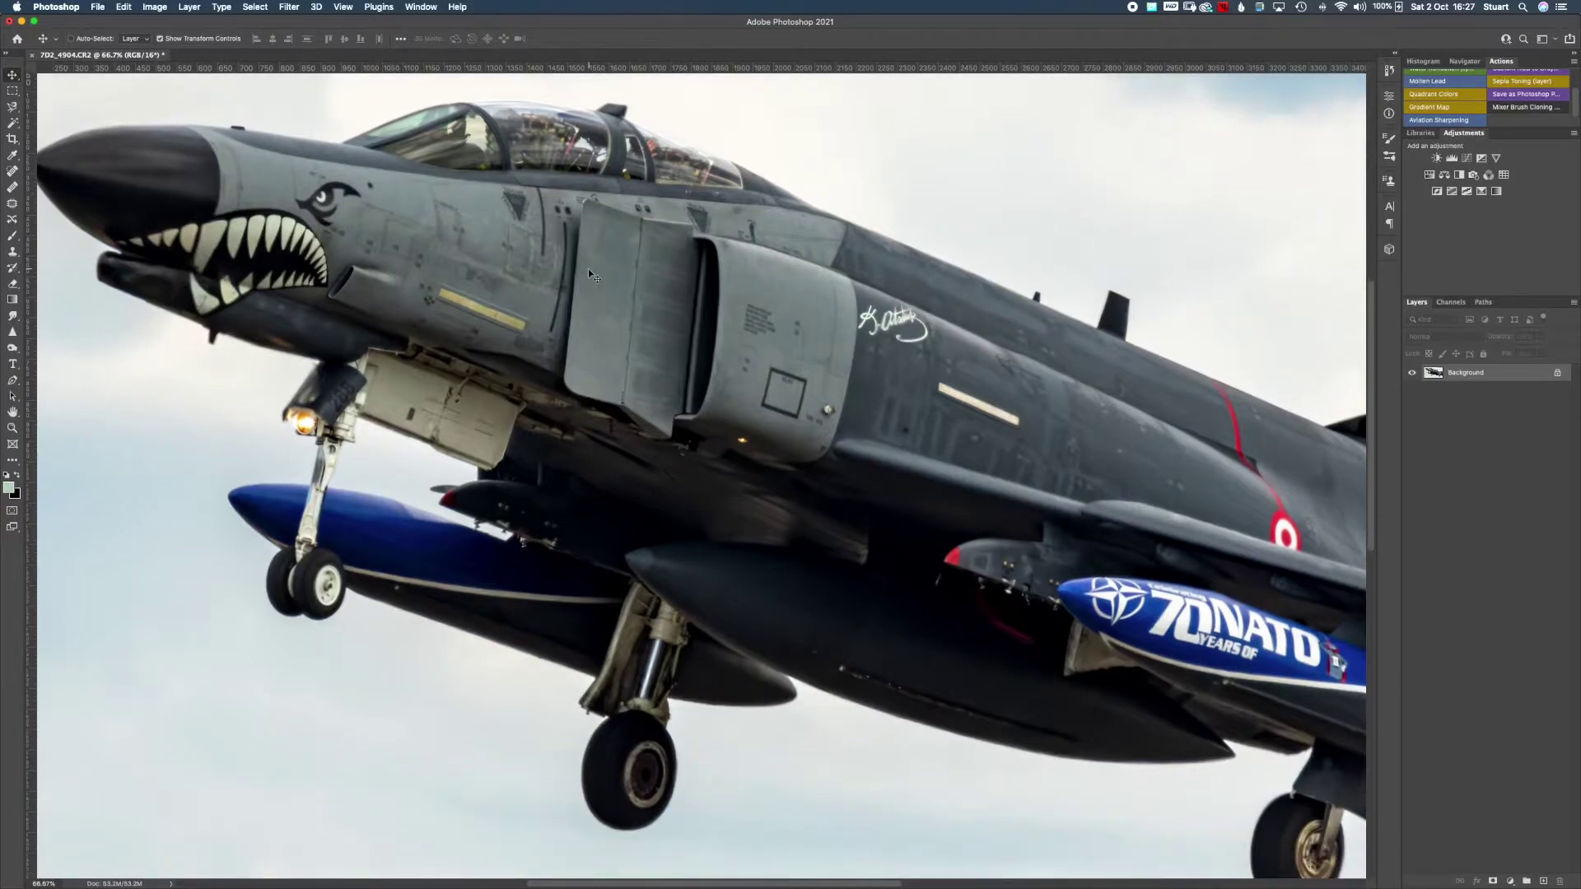
{"action": "double_click", "coordinate": [13, 411]}
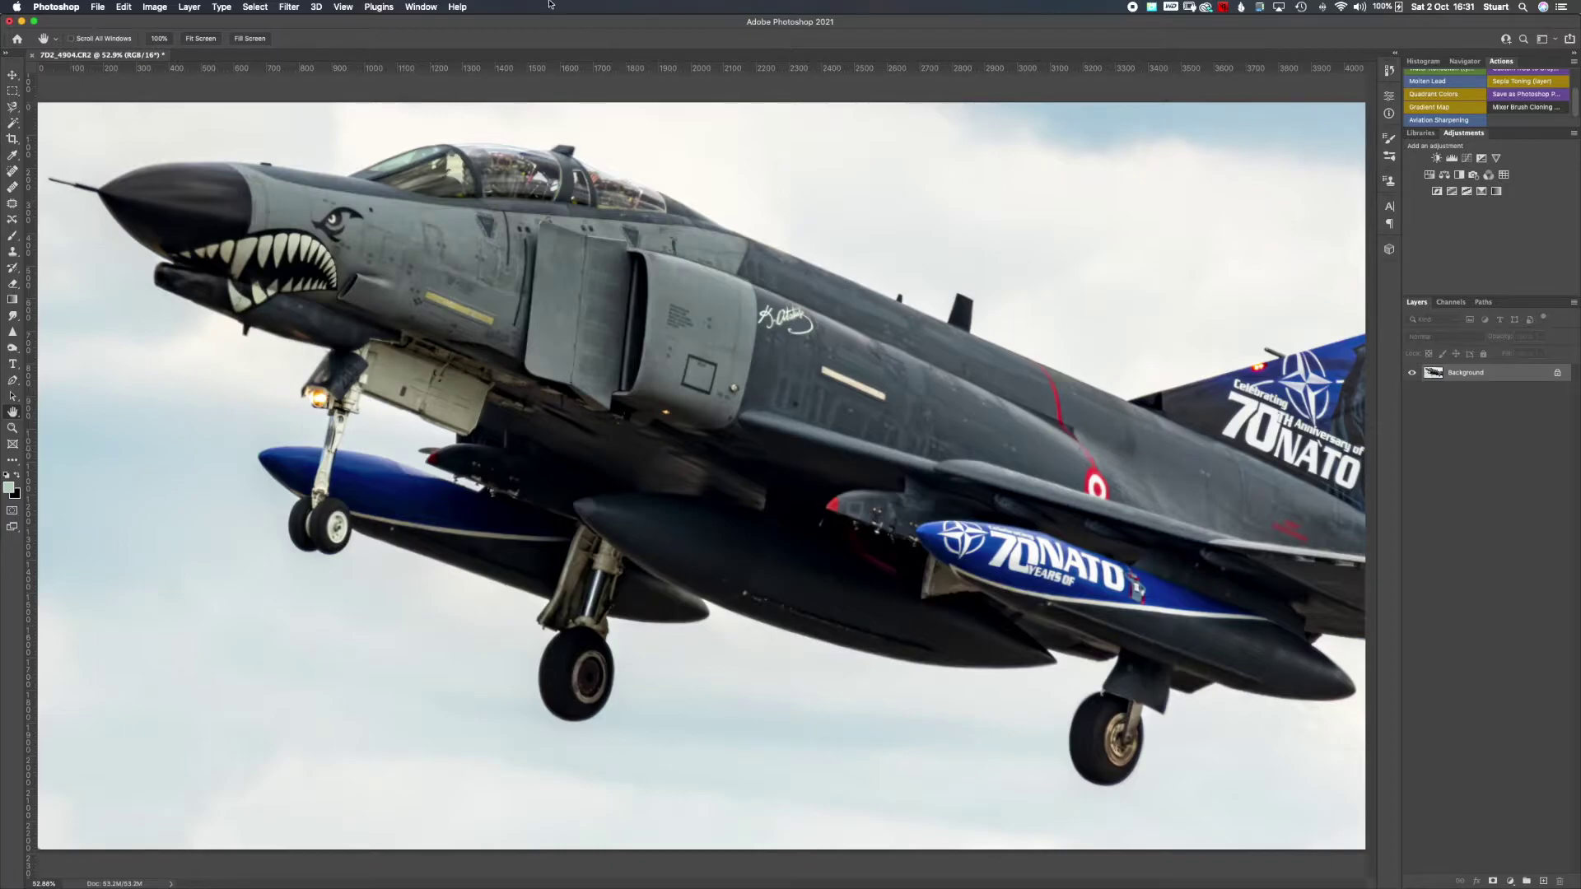
- Duplicate the Background layer under the name Background copy and desaturate the duplicate
{"action": "left_click", "coordinate": [188, 8]}
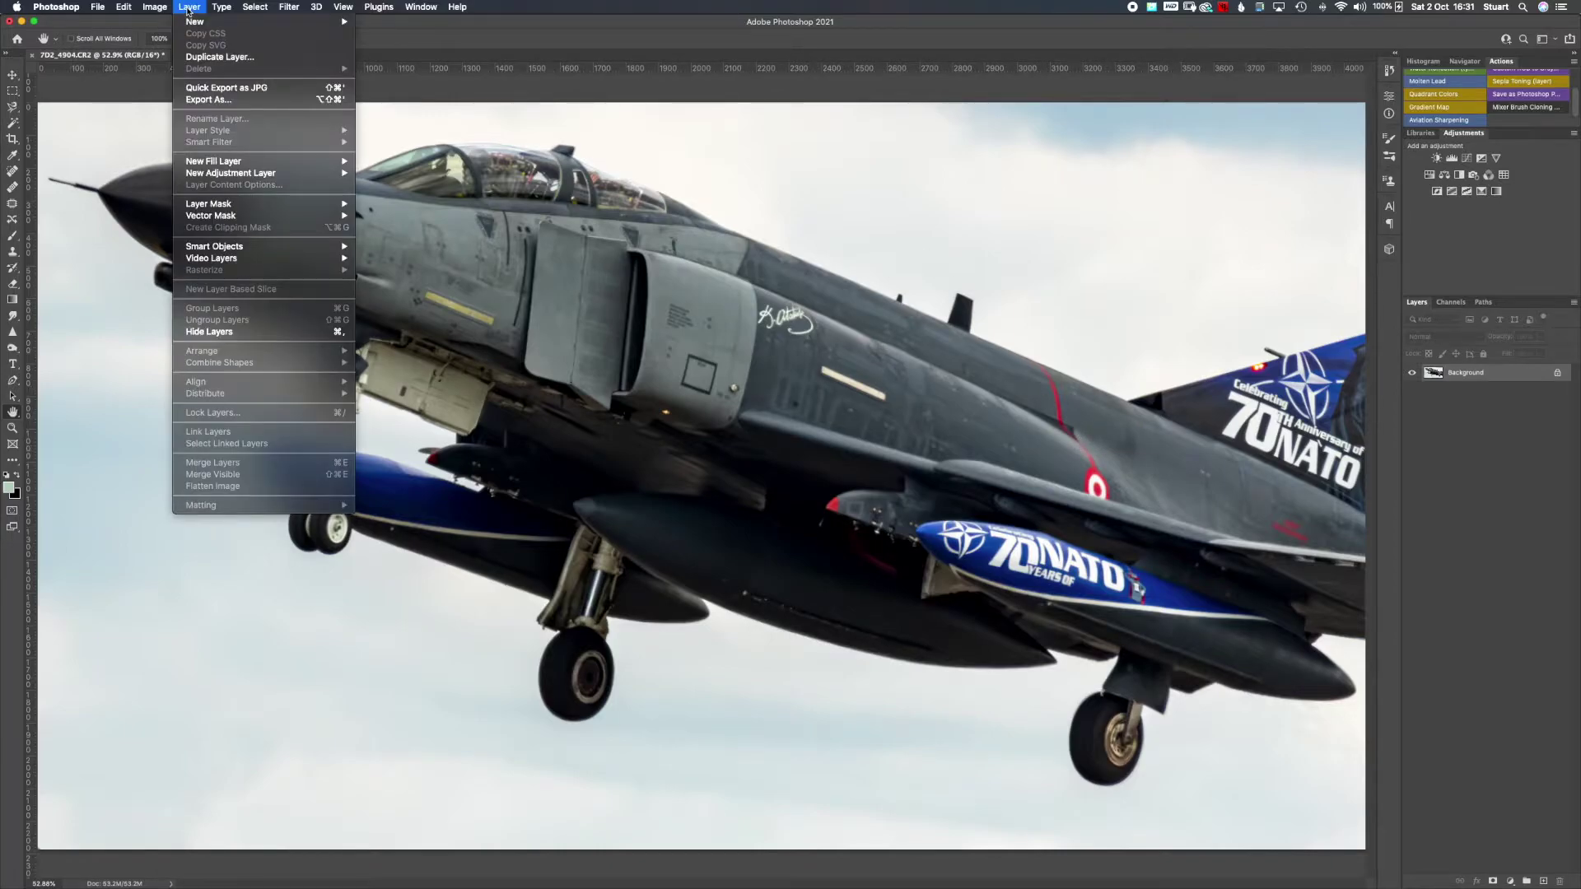
{"action": "left_click", "coordinate": [200, 57]}
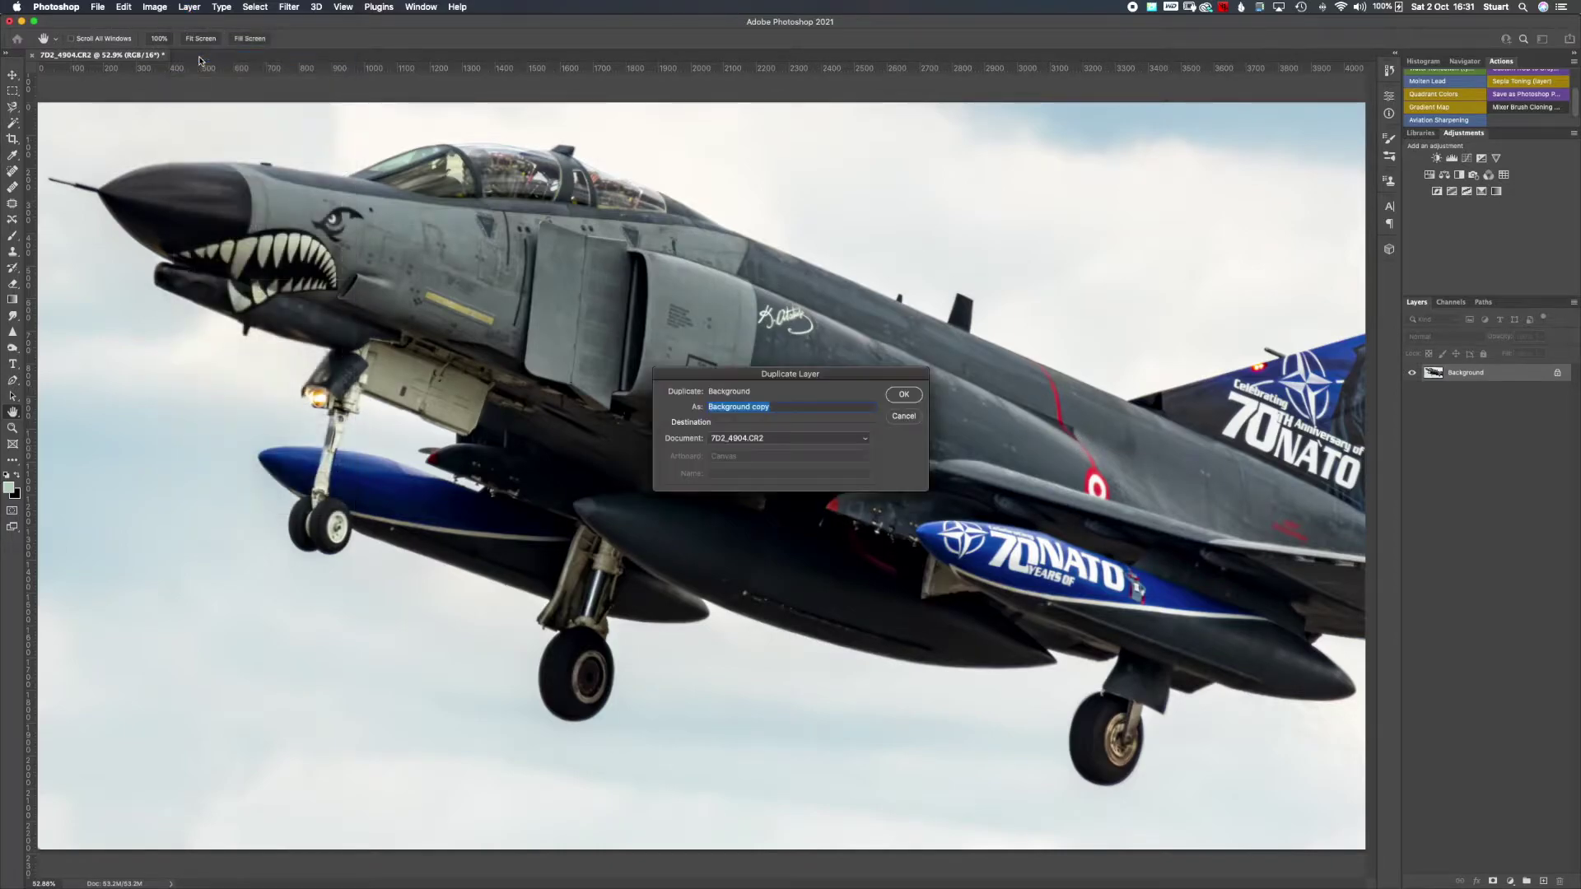
{"action": "left_click", "coordinate": [904, 395]}
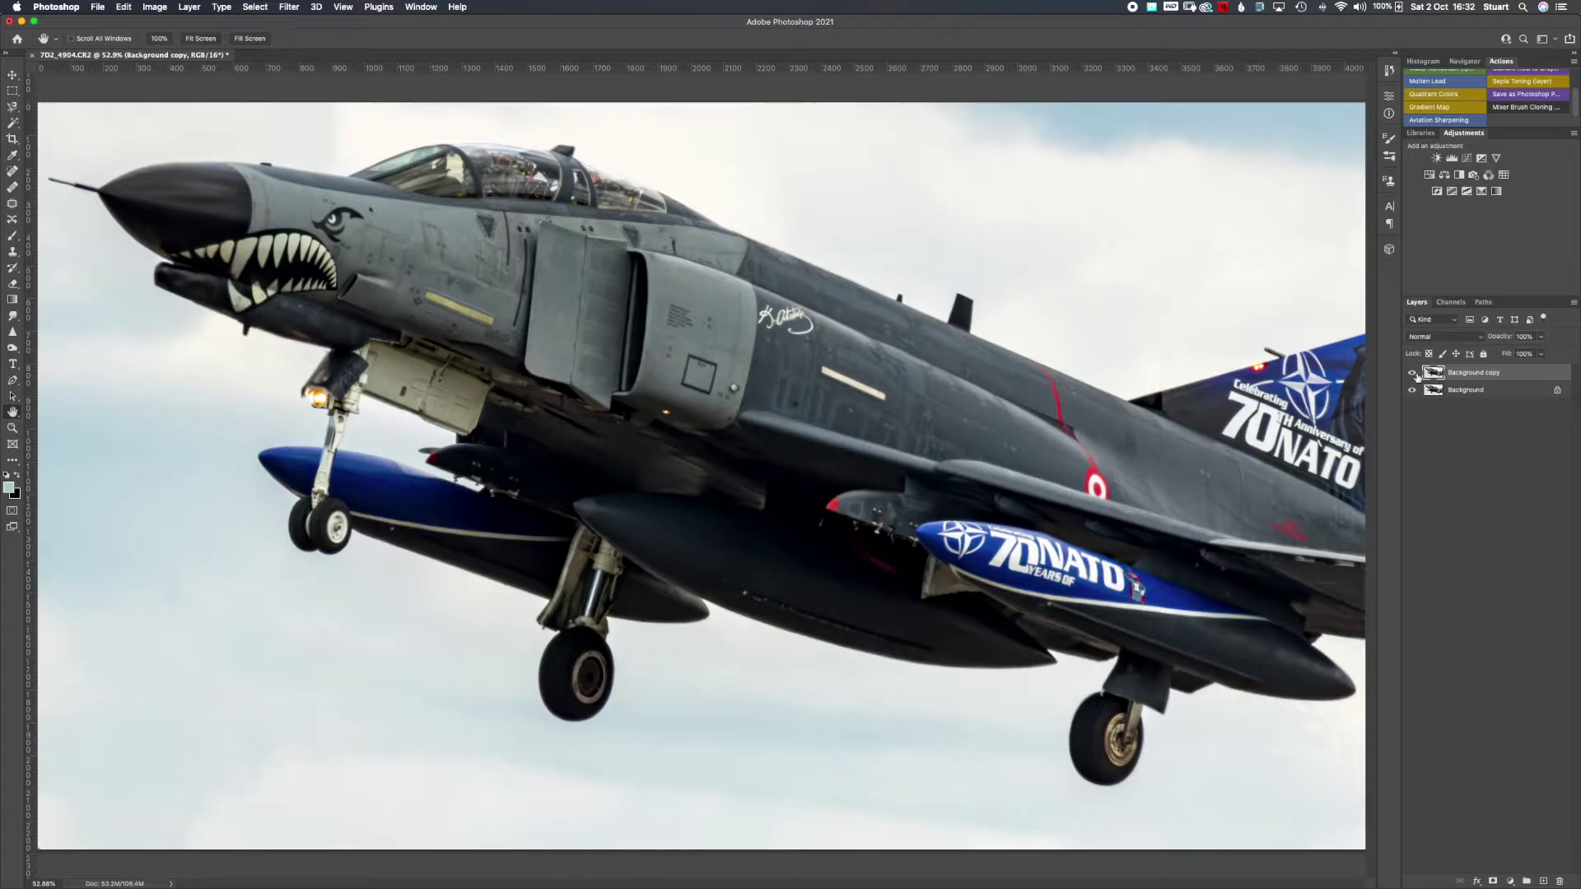
{"action": "left_click", "coordinate": [157, 8]}
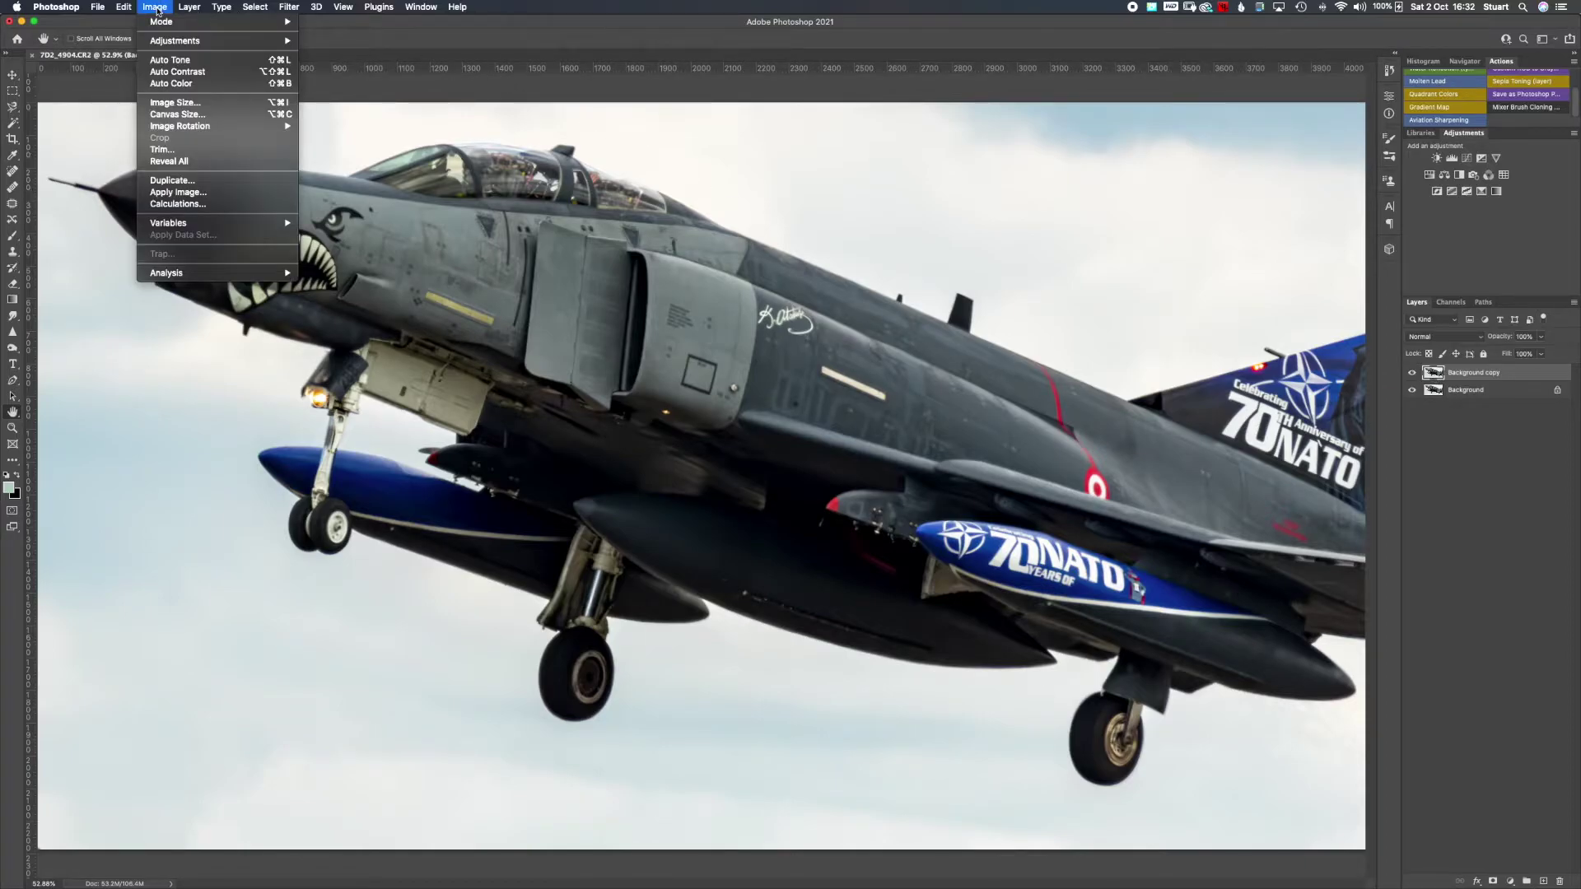
{"action": "mouse_move", "coordinate": [169, 40]}
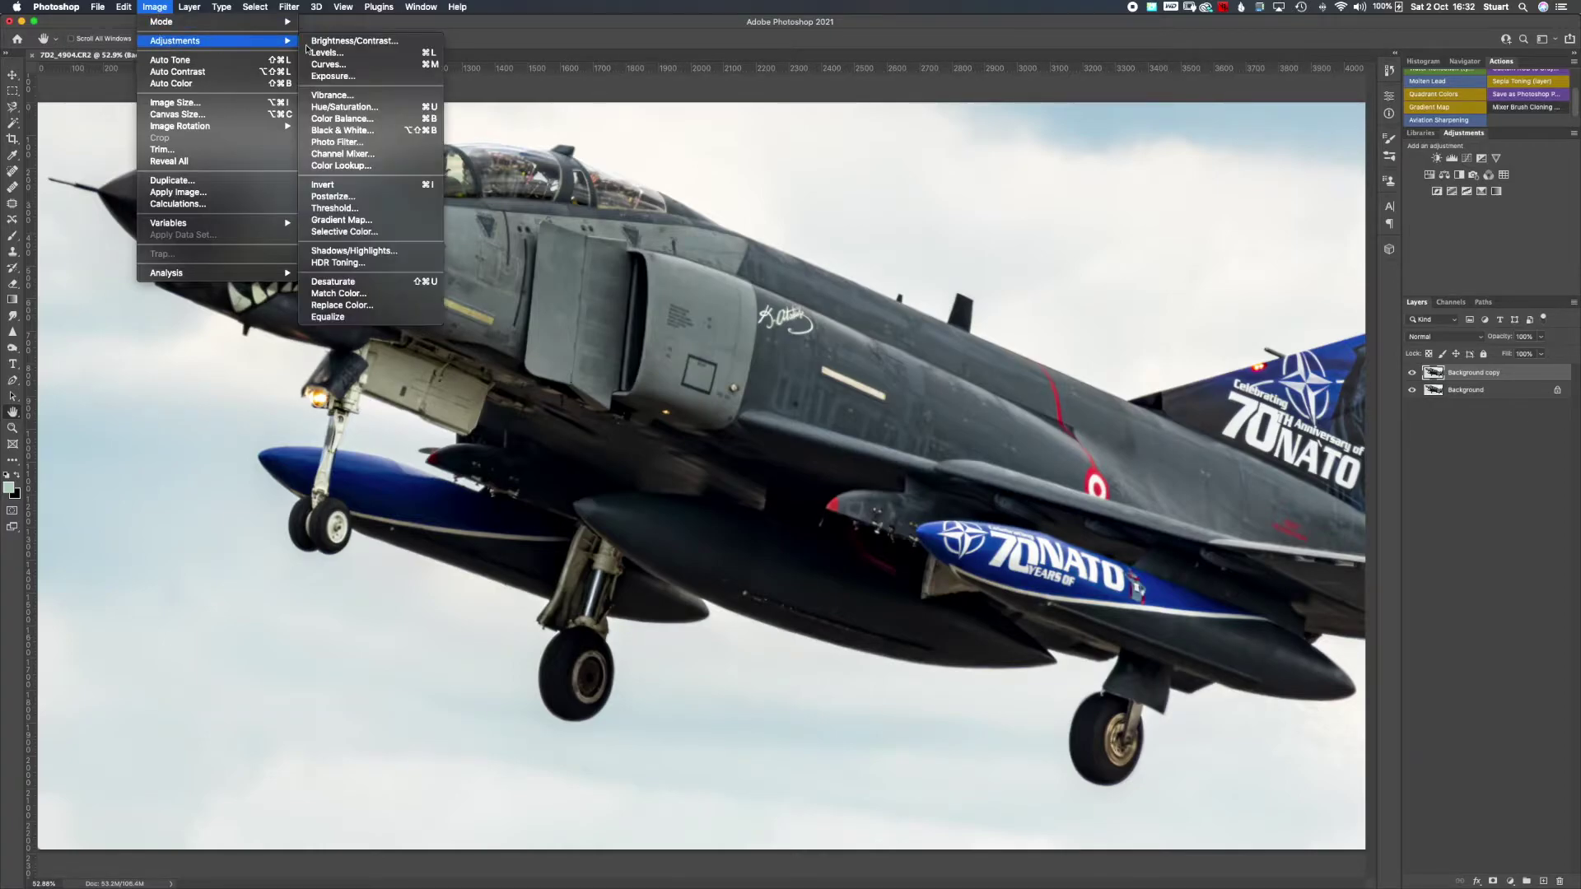
{"action": "left_click", "coordinate": [346, 284]}
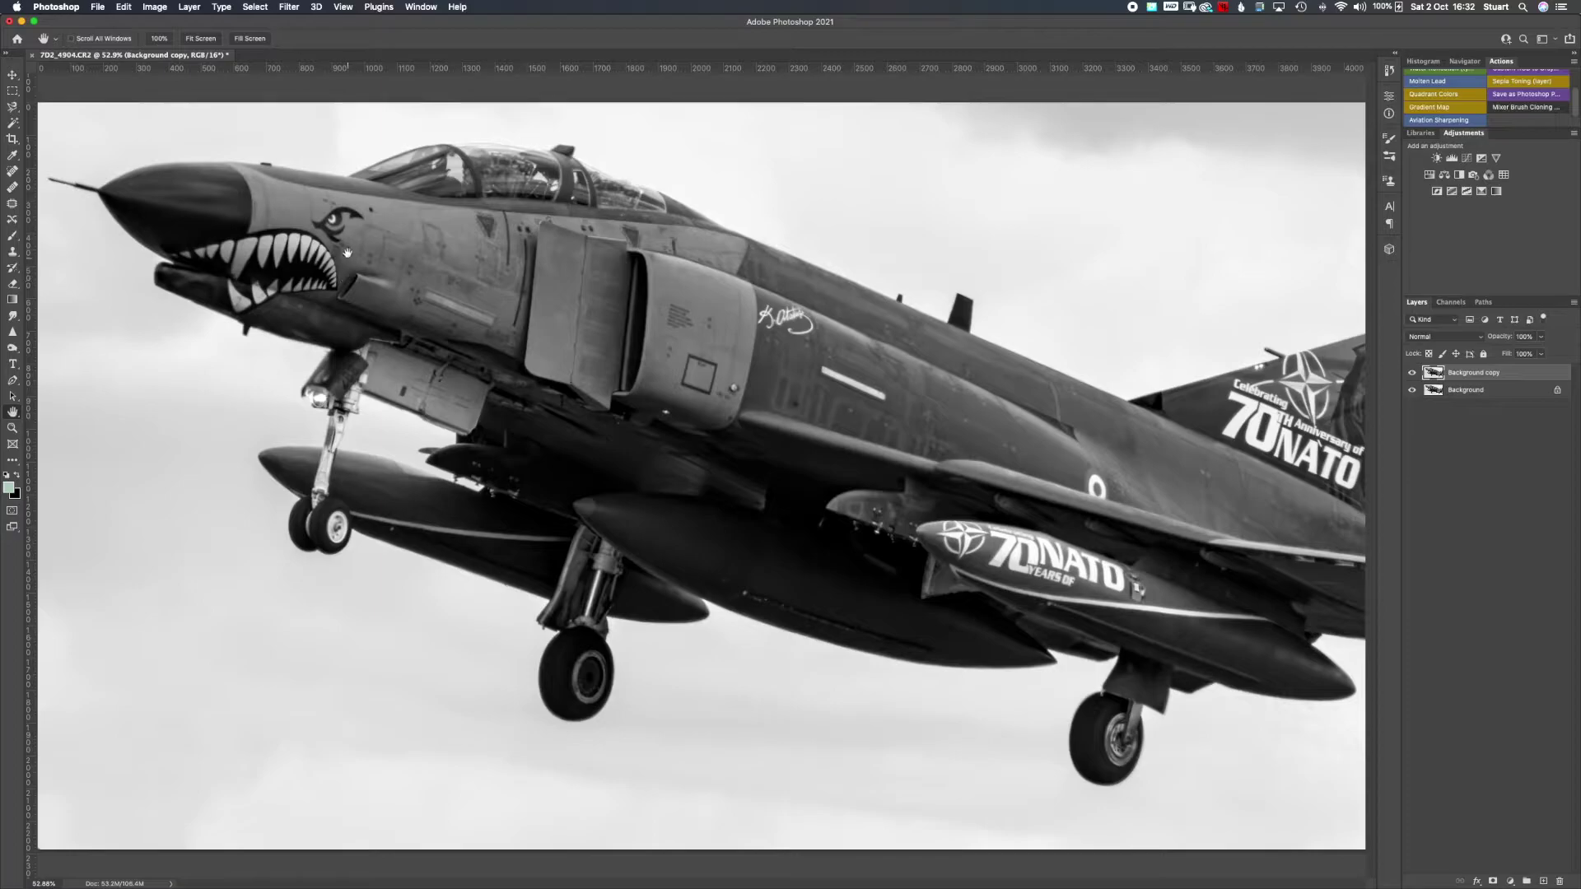
- Apply a High Pass filter with a radius of 3.5 pixels to the desaturated Background copy layer
{"action": "left_click", "coordinate": [292, 8]}
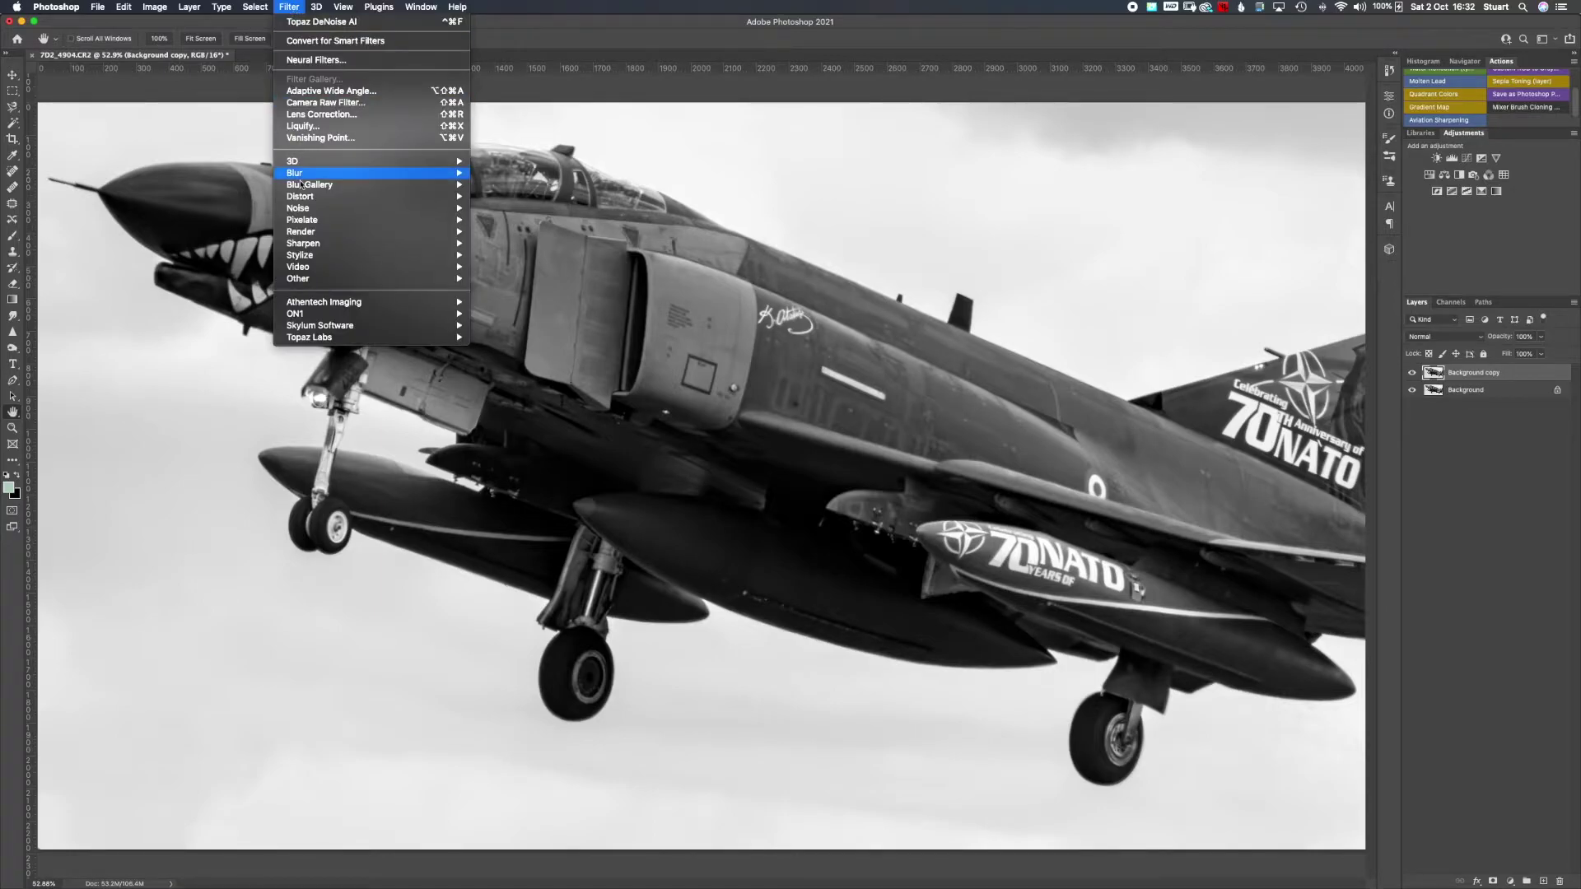
{"action": "mouse_move", "coordinate": [379, 280]}
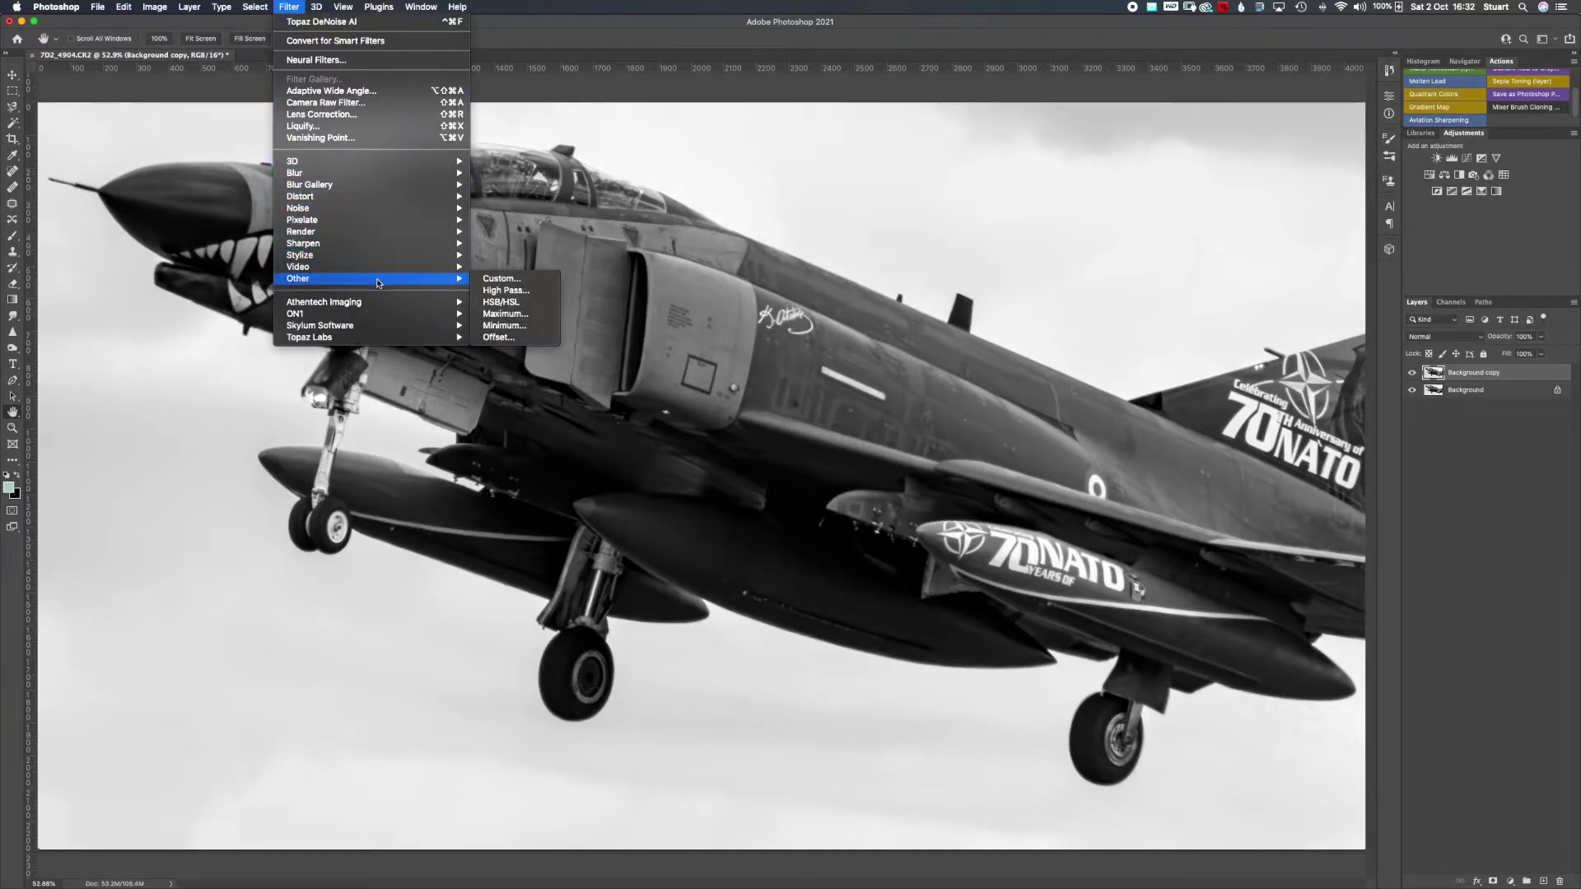
{"action": "left_click", "coordinate": [506, 291]}
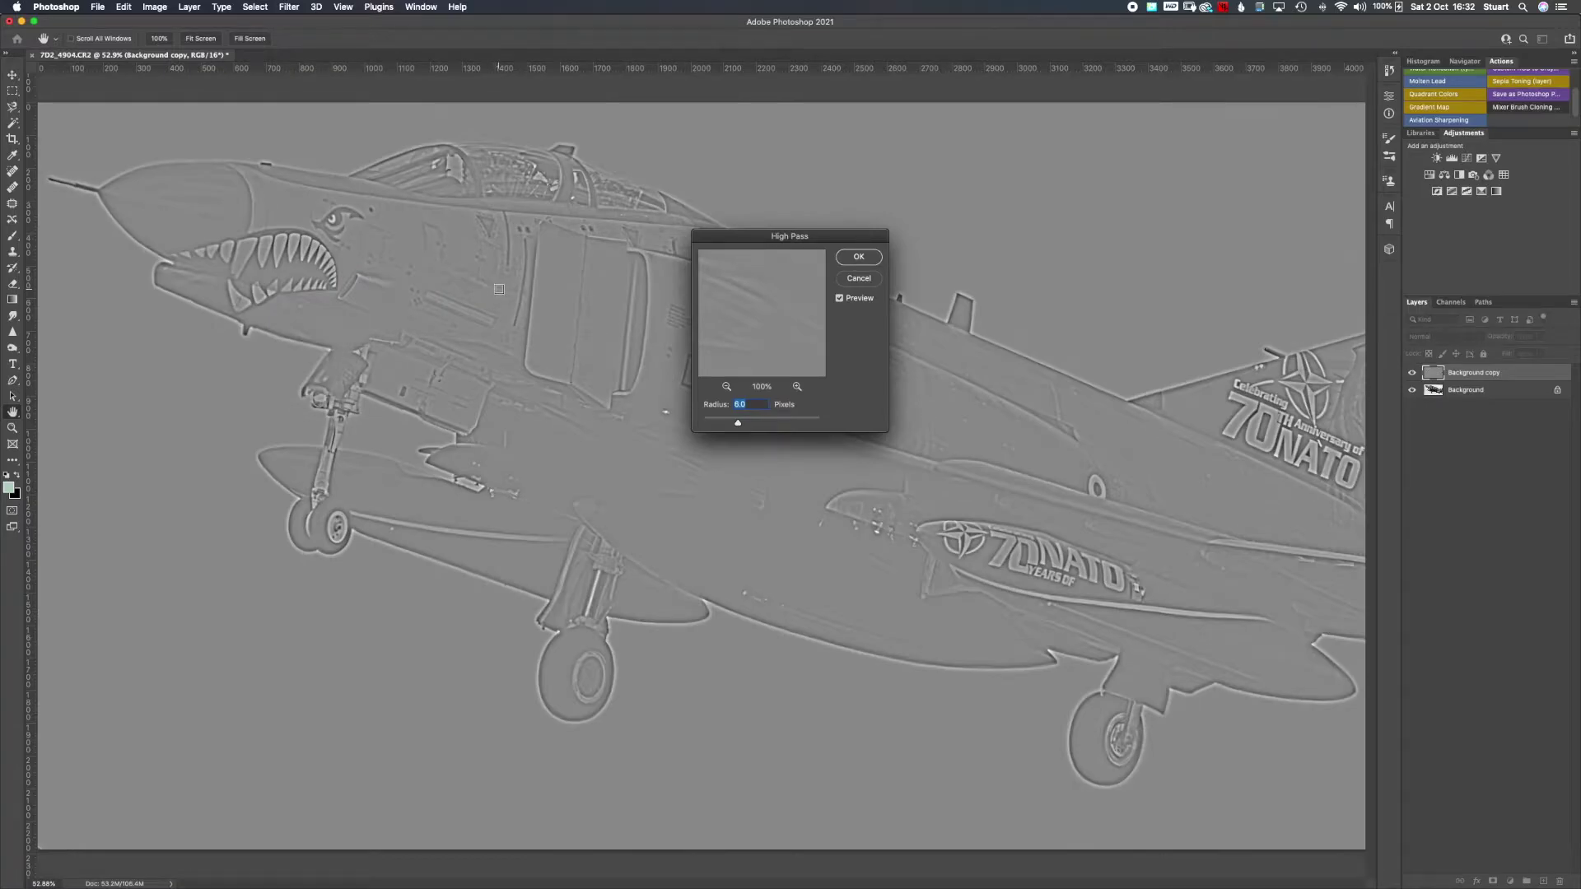
{"action": "mouse_move", "coordinate": [738, 424]}
{"action": "left_mouse_down"}
{"action": "mouse_move", "coordinate": [706, 427]}
{"action": "mouse_move", "coordinate": [759, 427]}
{"action": "mouse_move", "coordinate": [725, 427]}
{"action": "left_mouse_up"}
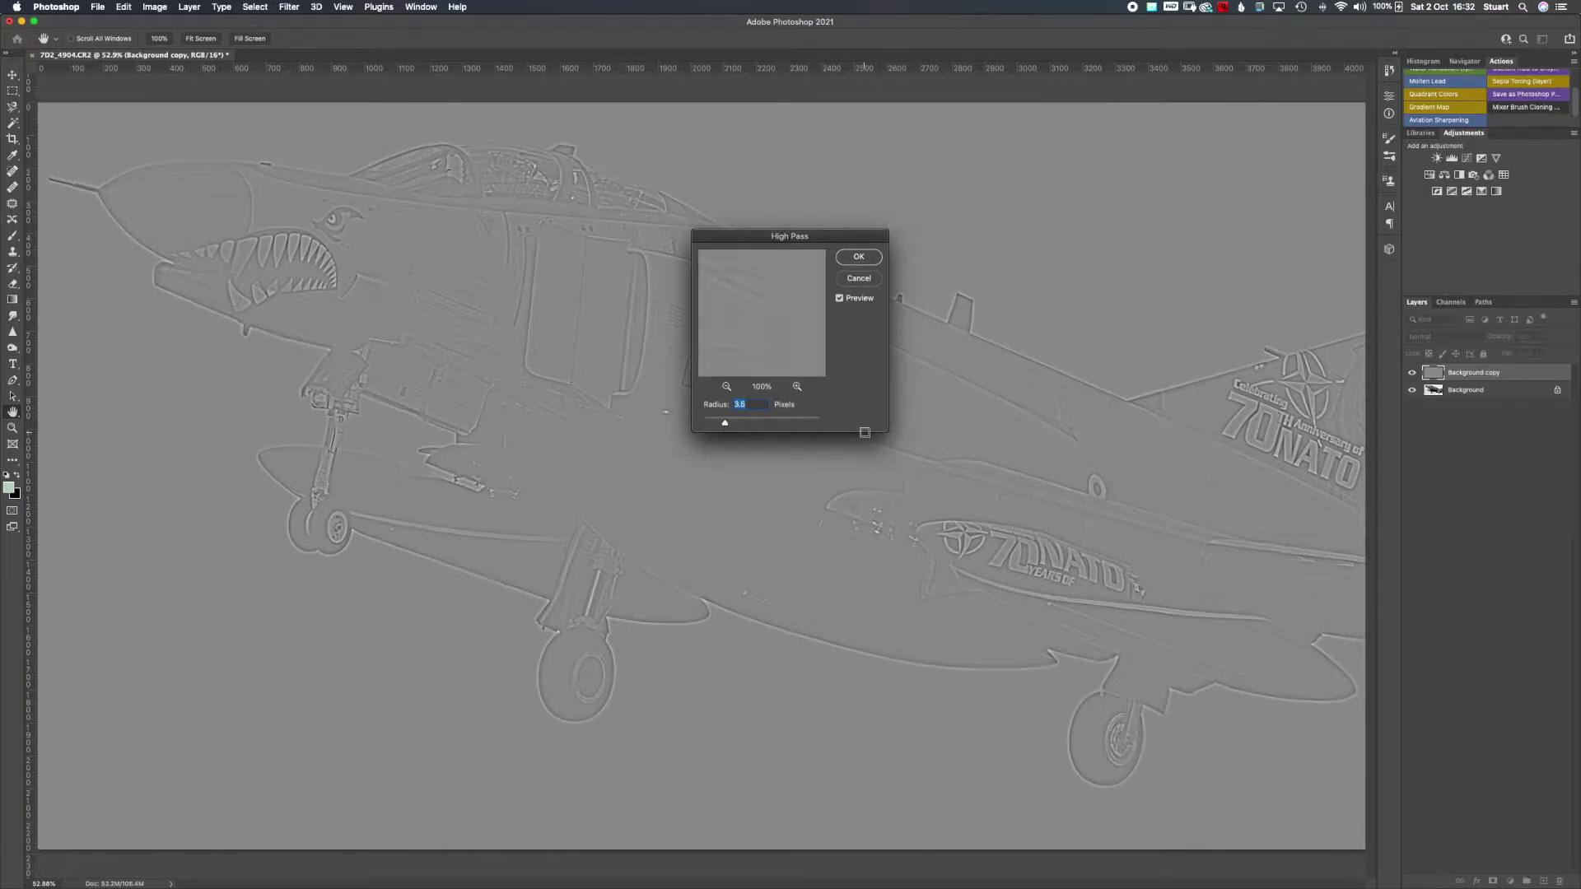
{"action": "left_click", "coordinate": [871, 256]}
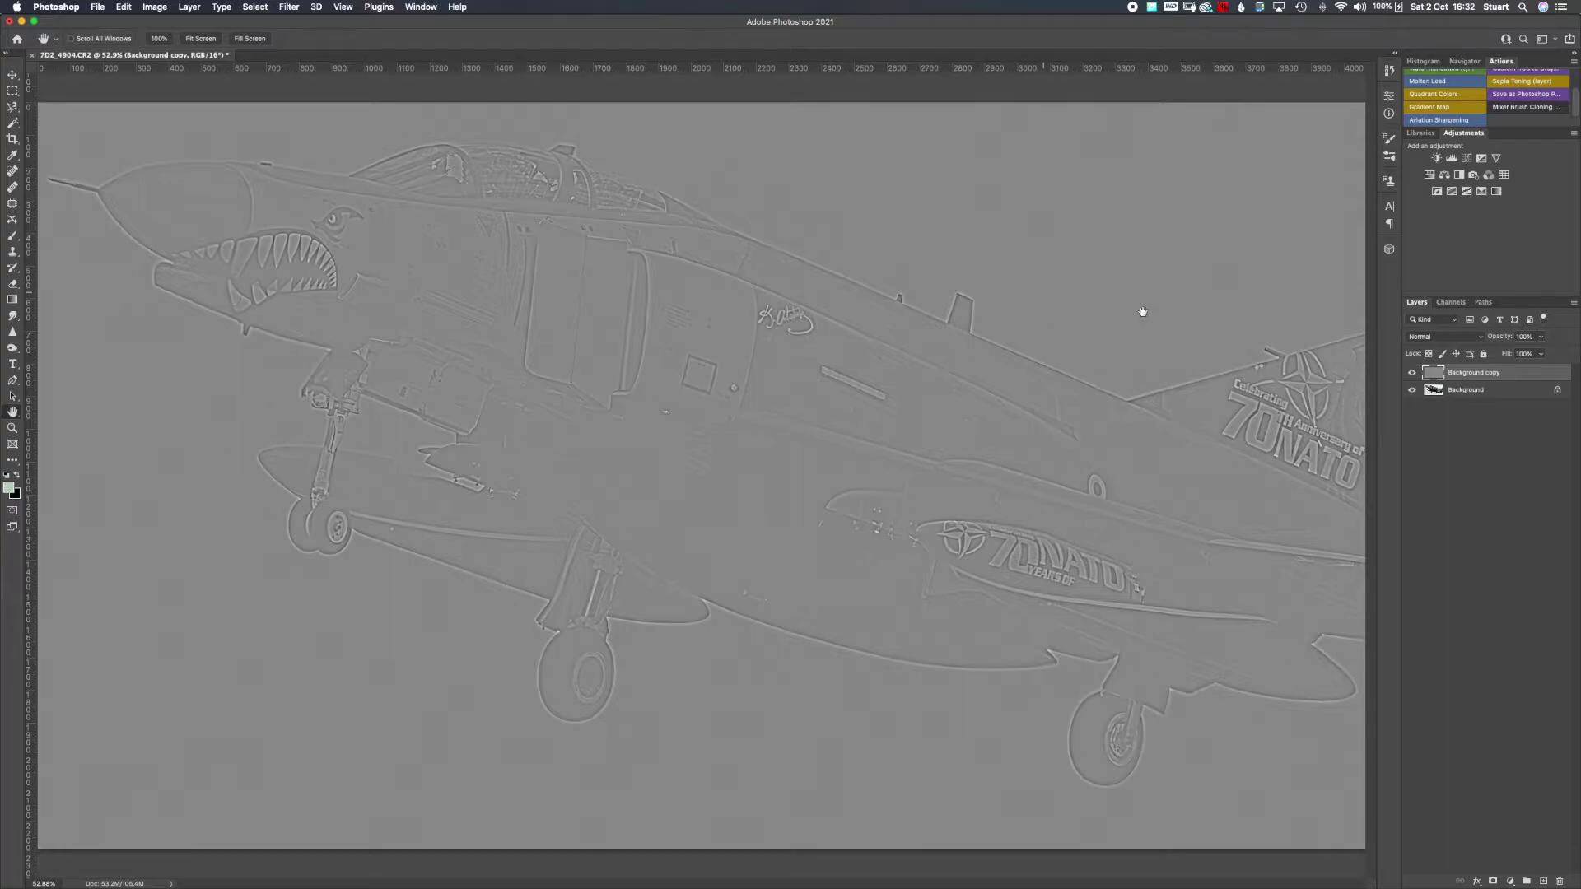
- Set the Background copy layer's blend mode to Overlay and compare the photo with that layer hidden and shown
{"action": "left_click", "coordinate": [1435, 338]}
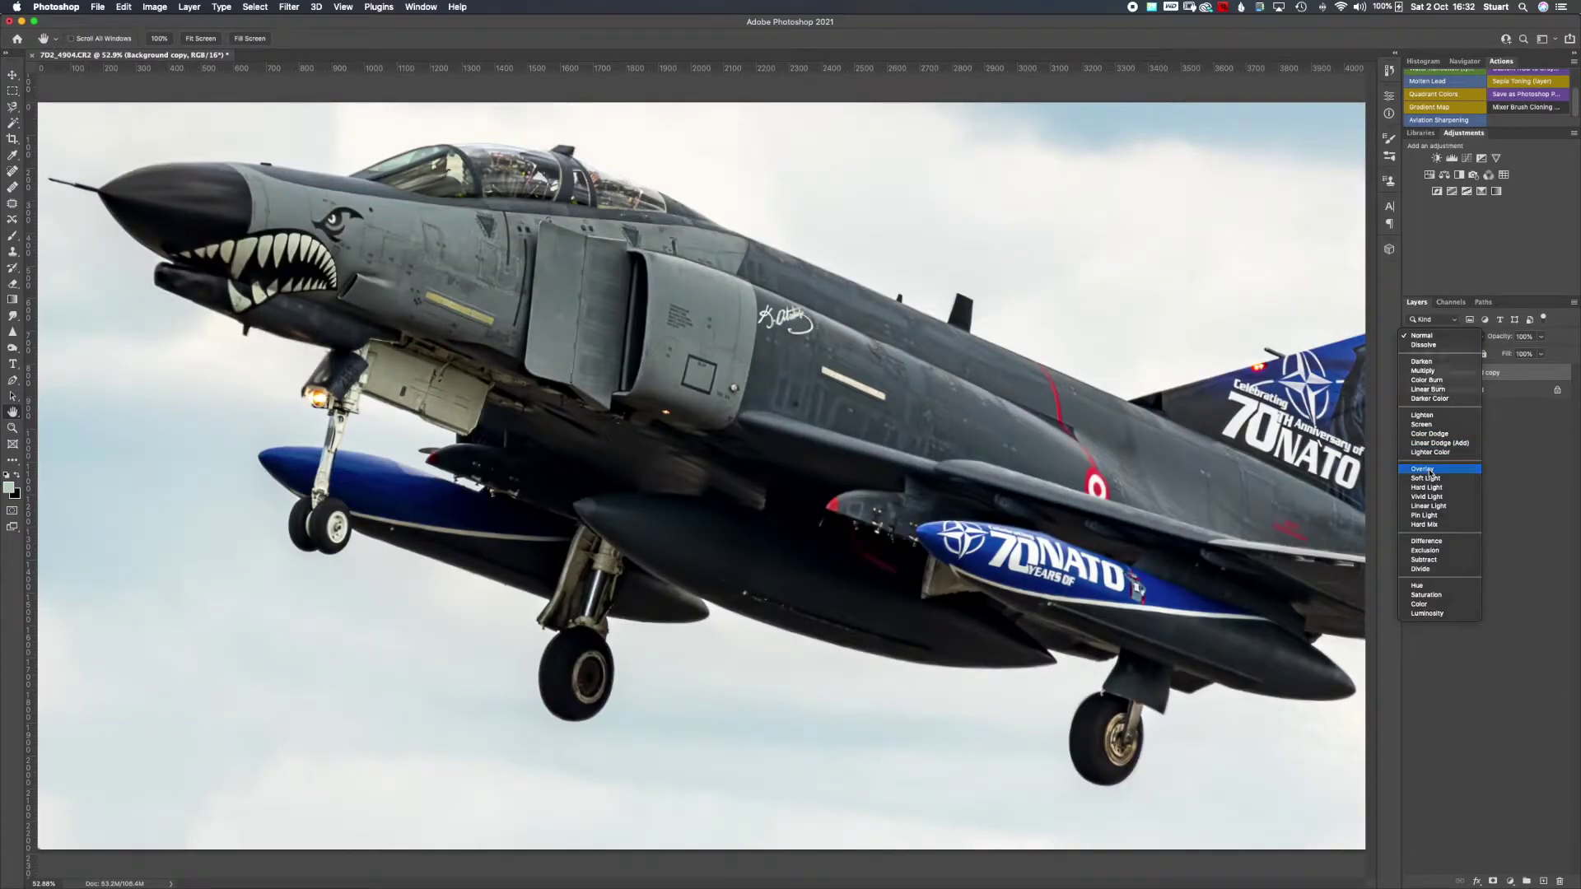
{"action": "left_click", "coordinate": [1430, 469]}
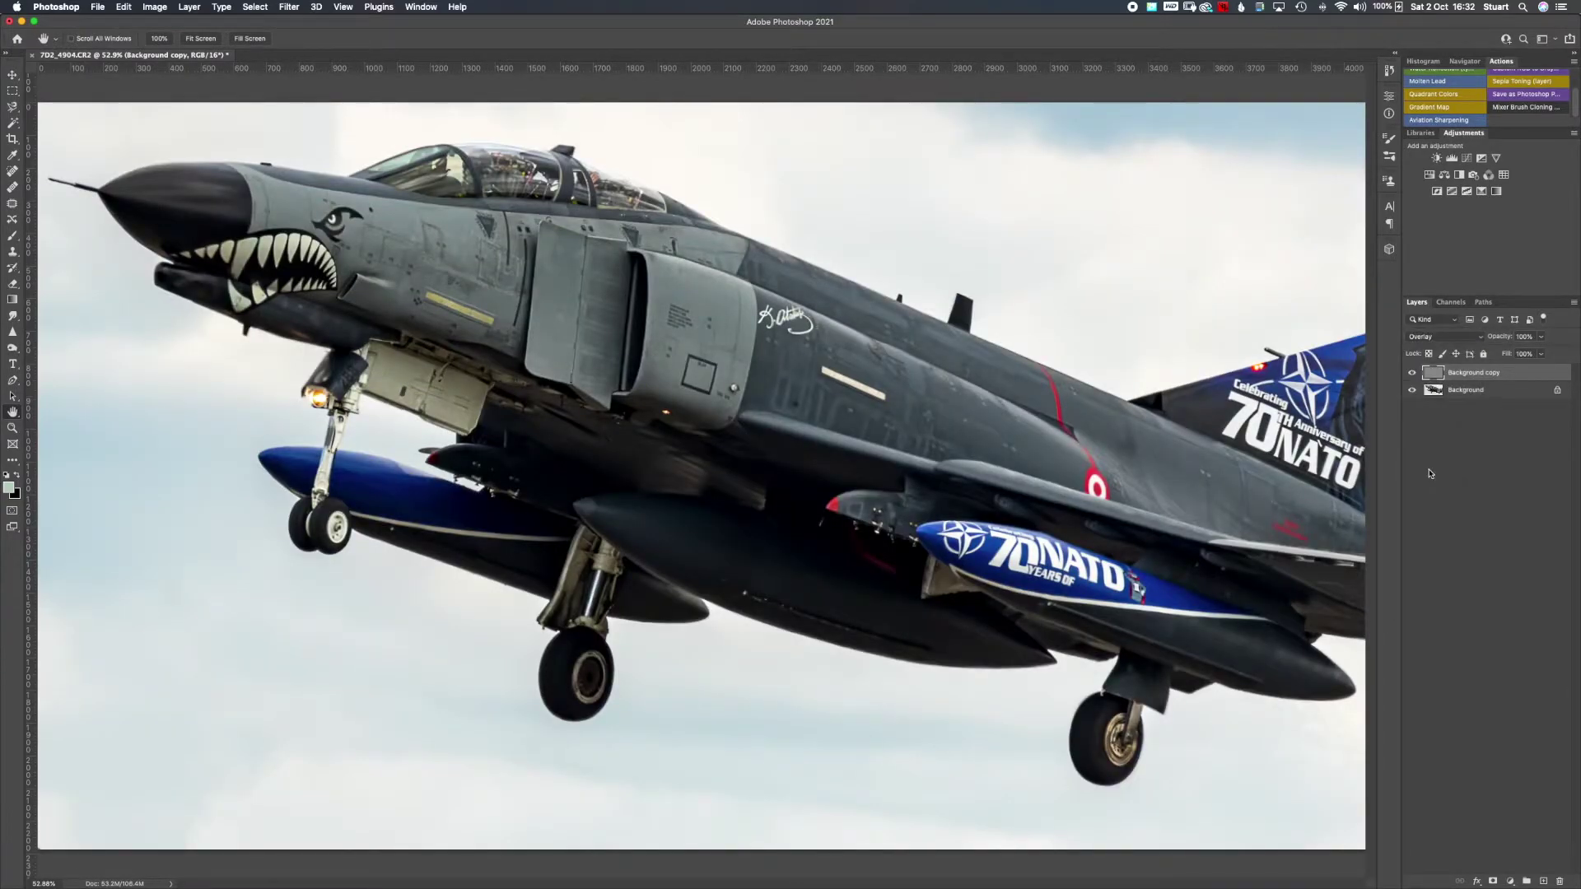
{"action": "left_click", "coordinate": [1412, 374]}
{"action": "left_click", "coordinate": [1411, 375]}
- Compare the air intake area at 200% zoom with the Background copy layer repeatedly hidden and shown
{"action": "key", "text": "super+1"}
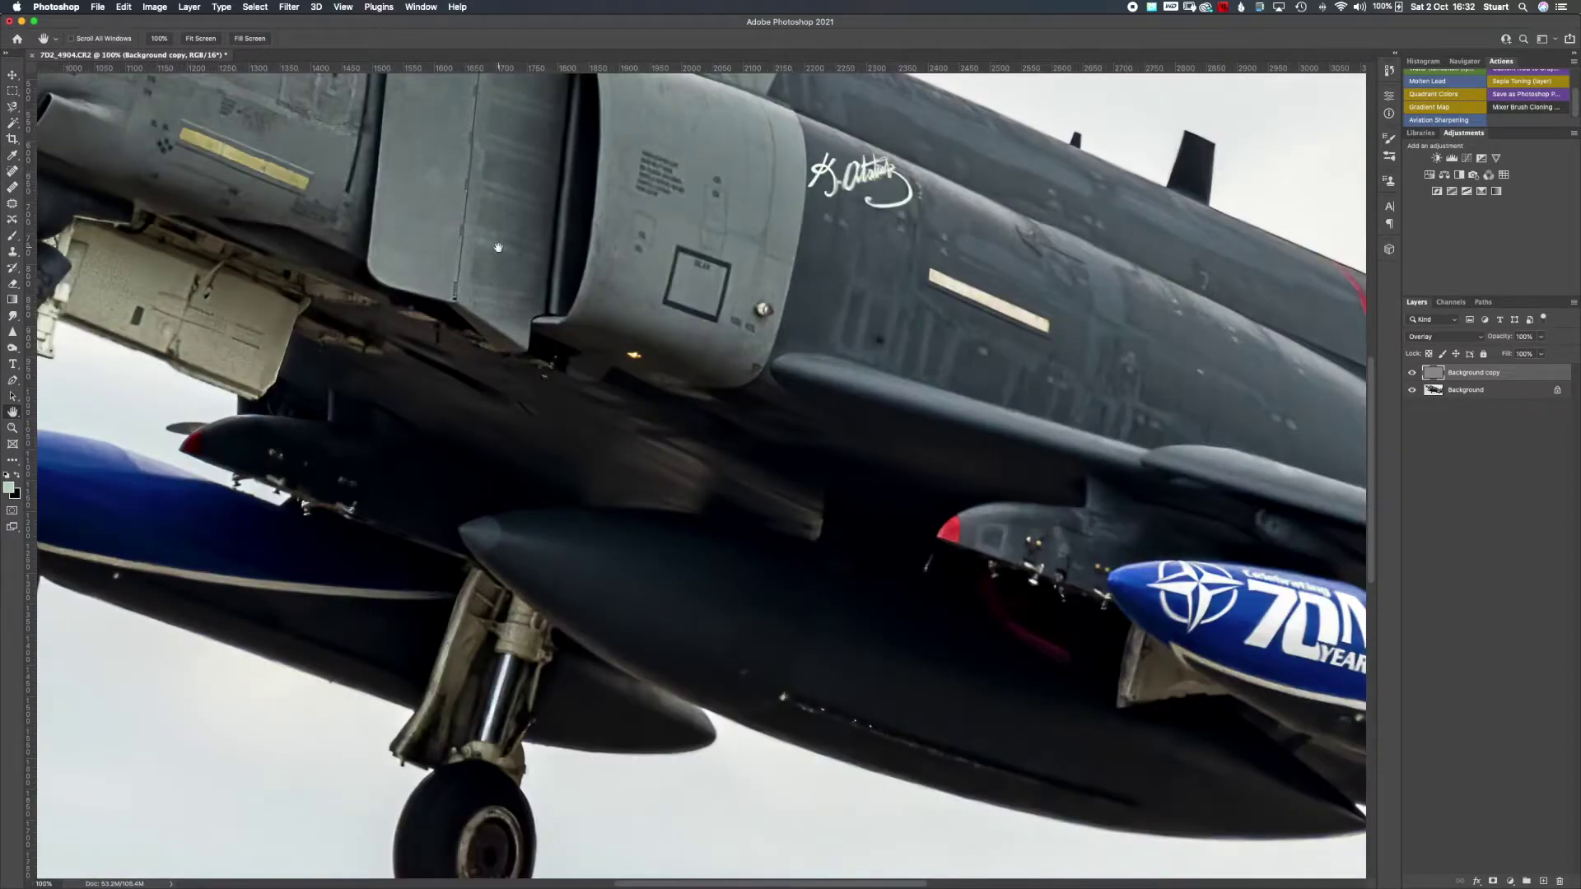
{"action": "mouse_move", "coordinate": [473, 228]}
{"action": "left_mouse_down"}
{"action": "mouse_move", "coordinate": [552, 347]}
{"action": "mouse_move", "coordinate": [939, 638]}
{"action": "mouse_move", "coordinate": [935, 580]}
{"action": "mouse_move", "coordinate": [754, 470]}
{"action": "left_mouse_up"}
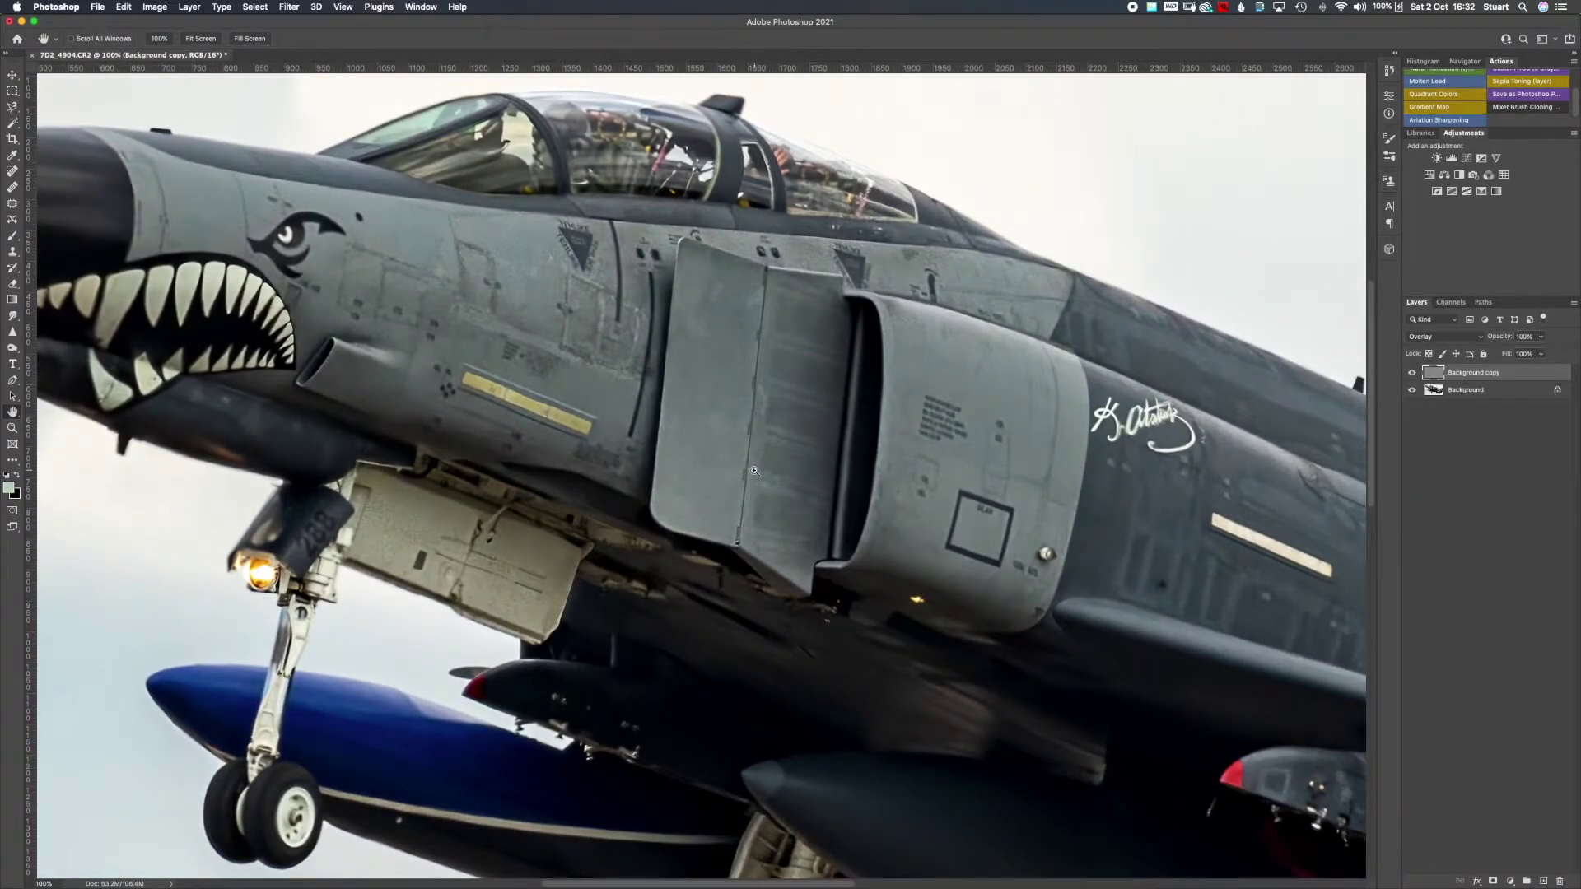
{"action": "key", "text": "super+plus"}
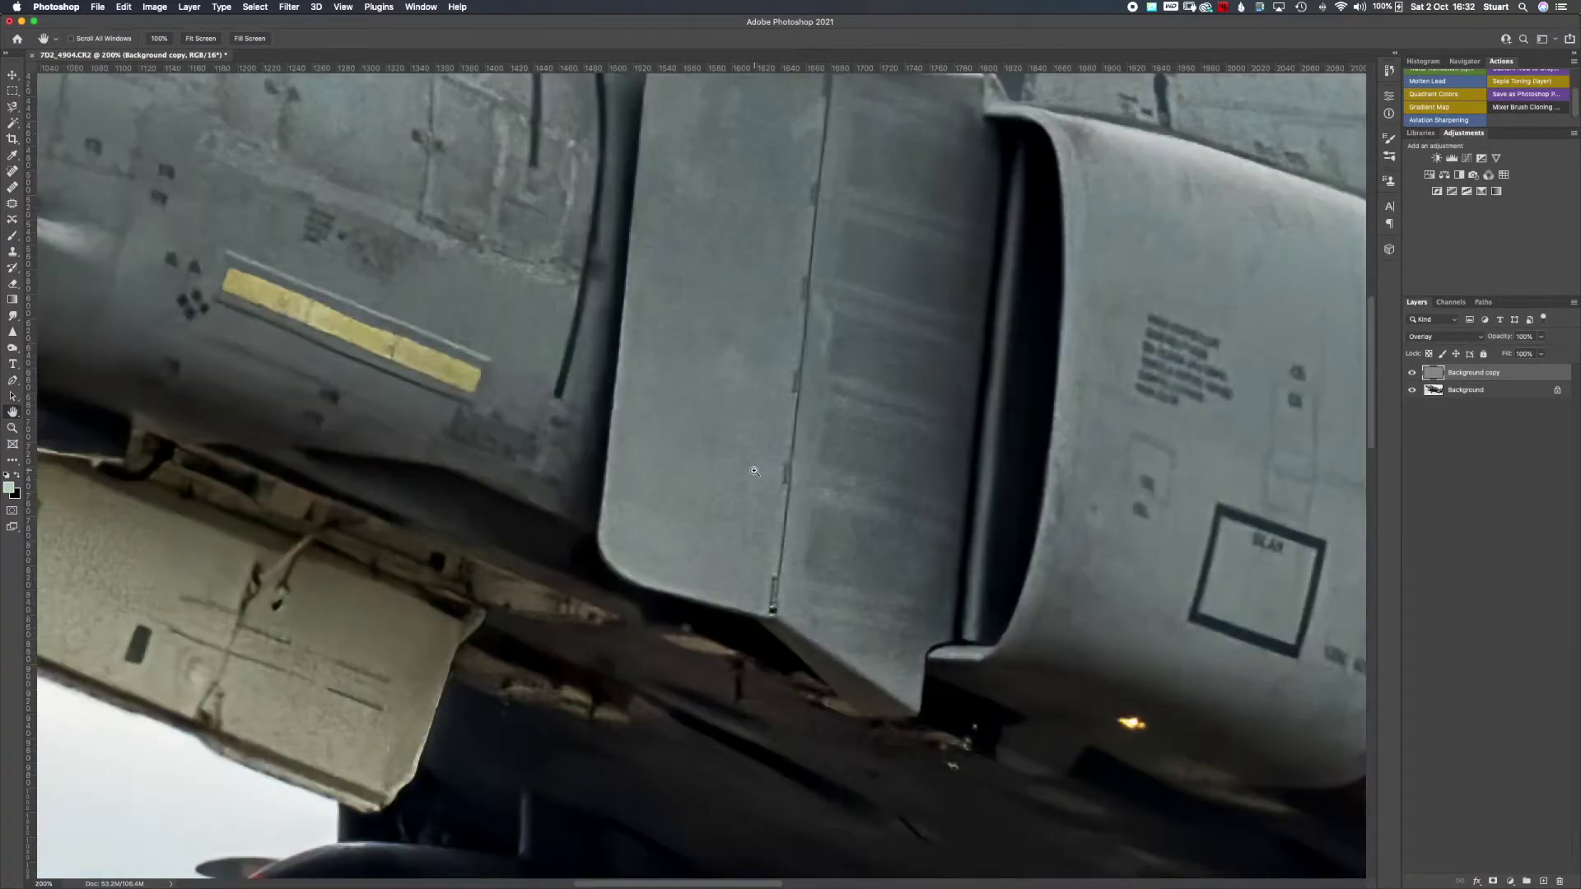
{"action": "left_click", "coordinate": [1412, 374]}
{"action": "left_click", "coordinate": [1412, 374]}
{"action": "left_click", "coordinate": [1412, 374]}
{"action": "left_click", "coordinate": [1412, 373]}
{"action": "left_click", "coordinate": [1412, 374]}
{"action": "left_click", "coordinate": [1411, 373]}
- Compare the nose wheel and blue fuel tank at 200% zoom with and without the Overlay sharpening layer
{"action": "left_click_drag", "start_coordinate": [714, 598], "coordinate": [1285, 112]}
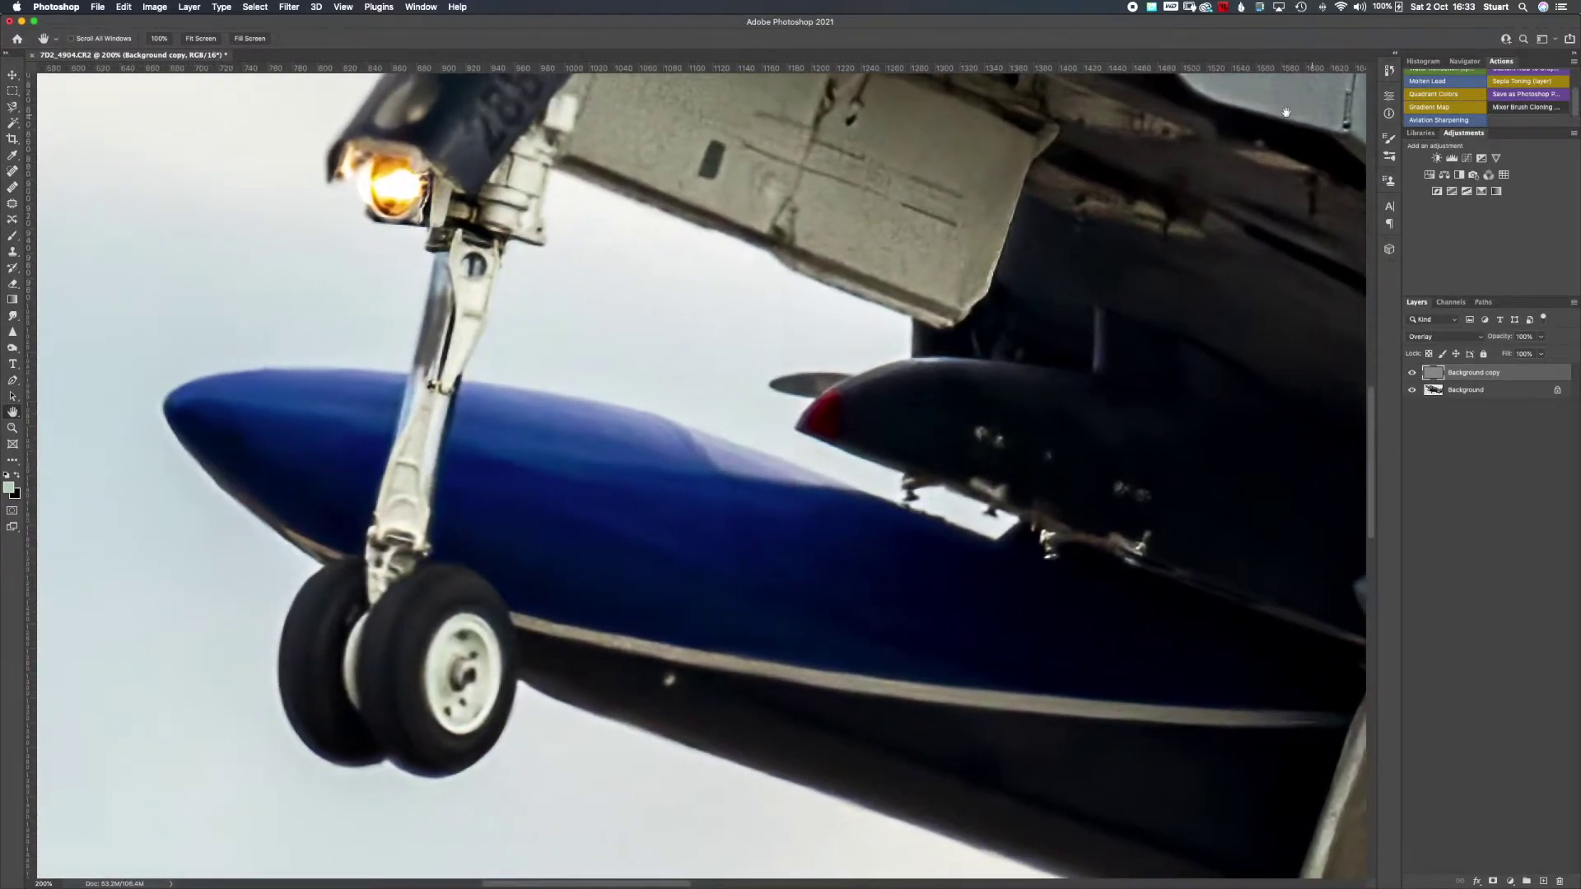
{"action": "left_click", "coordinate": [1411, 375]}
{"action": "left_click", "coordinate": [1412, 375]}
{"action": "left_click", "coordinate": [1411, 374]}
{"action": "left_click", "coordinate": [1412, 375]}
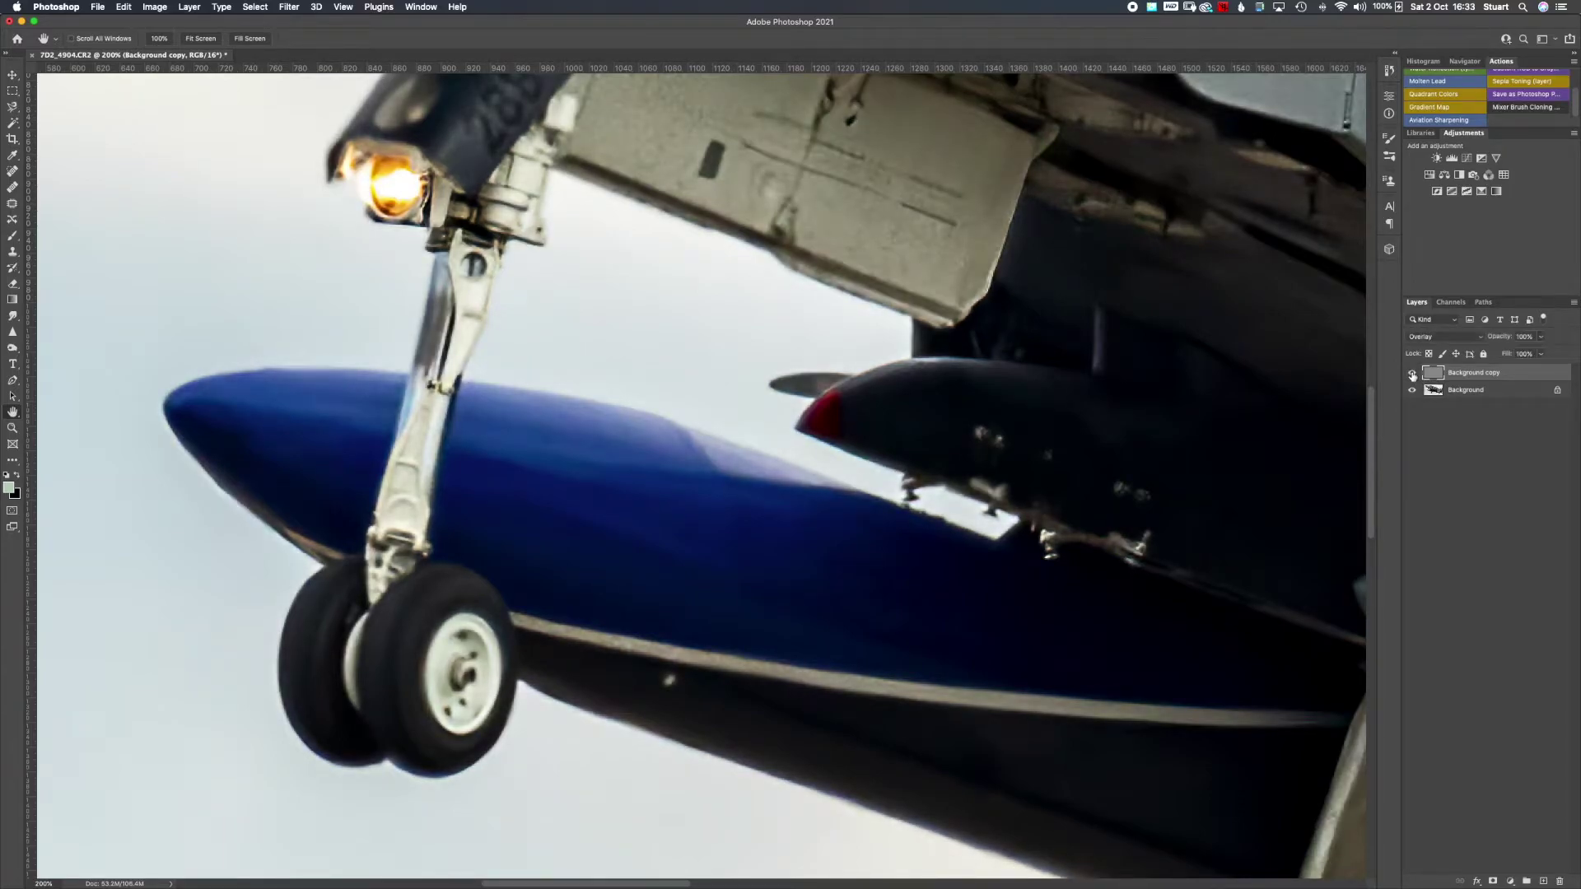
- Try the Soft Light blend mode on the Background copy layer and compare it with the layer hidden
{"action": "left_click", "coordinate": [1449, 340]}
{"action": "left_click", "coordinate": [1444, 350]}
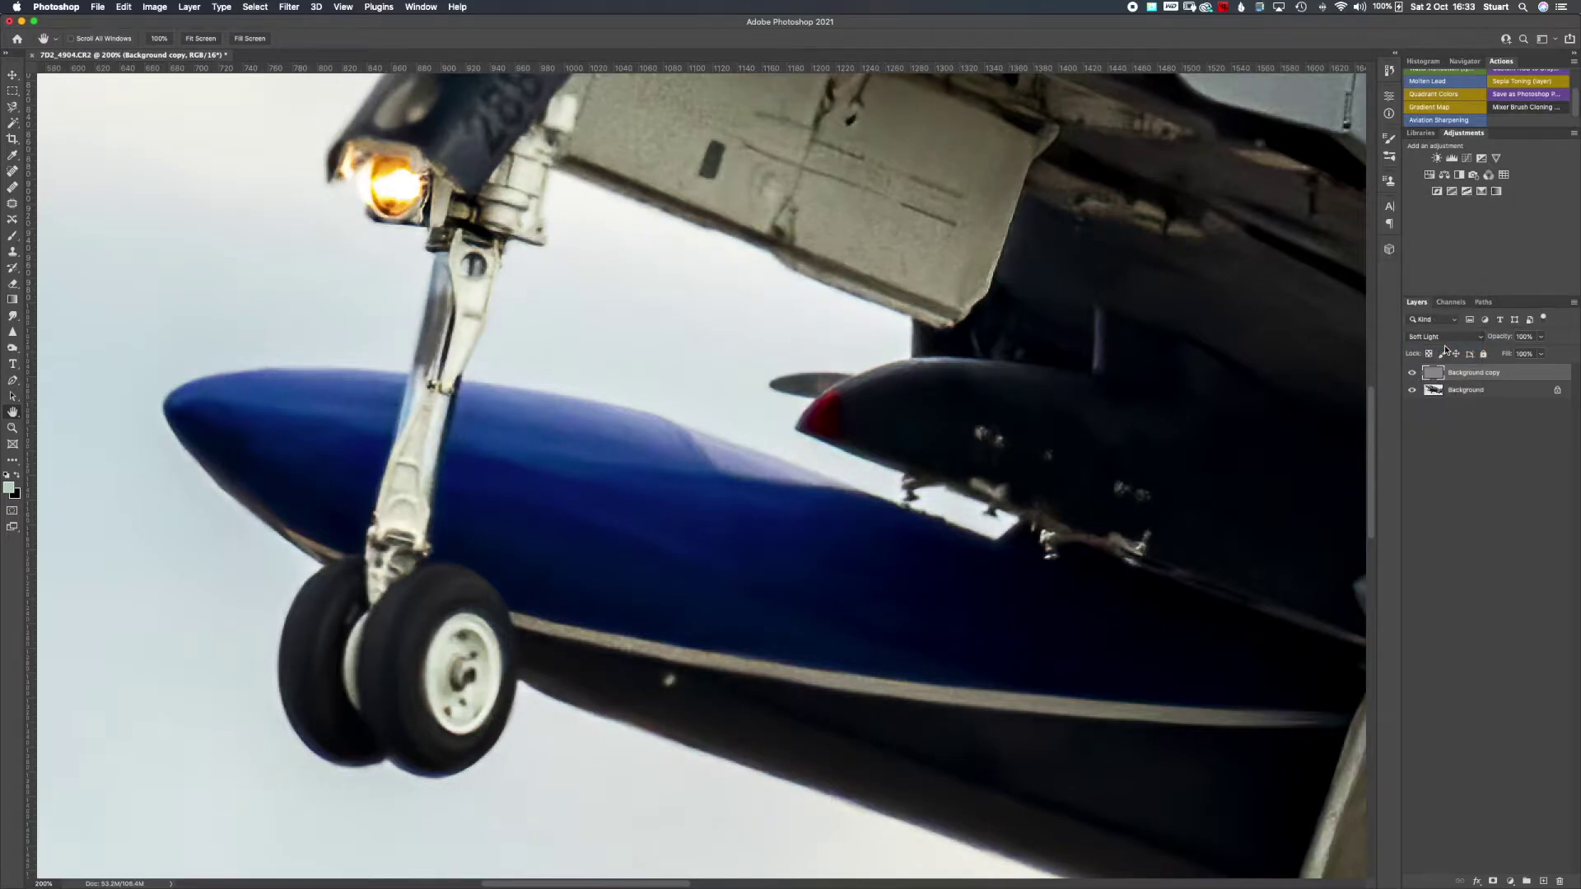
{"action": "left_click", "coordinate": [1413, 375]}
{"action": "left_click", "coordinate": [1412, 375]}
- Try the Hard Light blend mode on the Background copy layer and compare it with the layer hidden
{"action": "left_click", "coordinate": [1429, 340]}
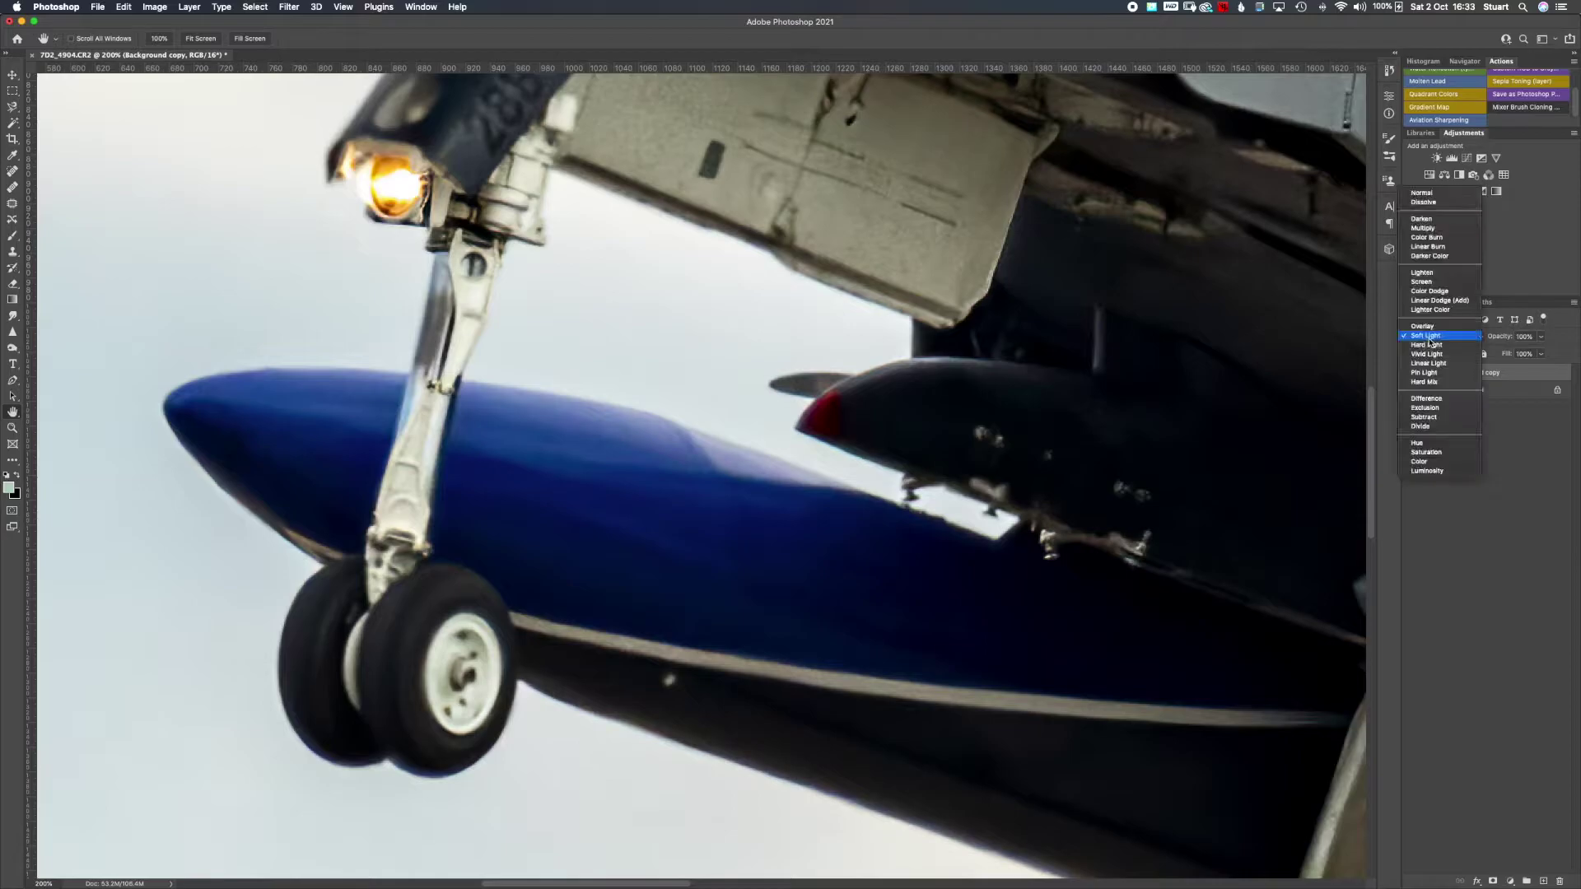
{"action": "left_click", "coordinate": [1429, 348]}
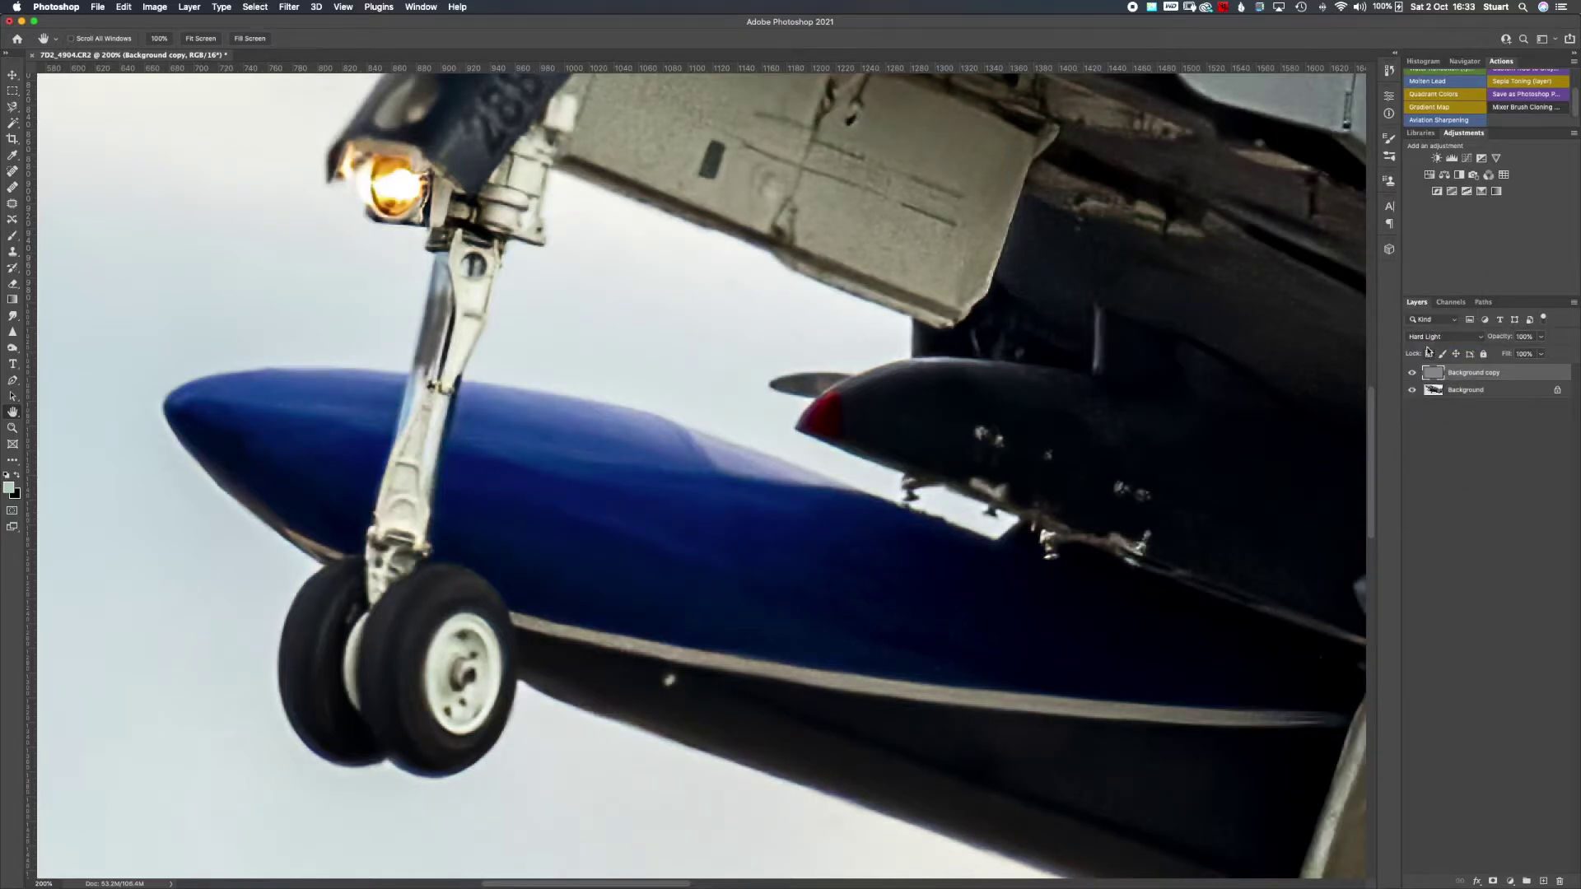
{"action": "left_click", "coordinate": [1413, 374]}
{"action": "left_click", "coordinate": [1412, 374]}
{"action": "left_click", "coordinate": [1413, 375]}
{"action": "left_click", "coordinate": [1412, 374]}
- Fit the whole photo on screen and compare the entire jet with and without the Hard Light sharpening layer
{"action": "key", "text": "super+0"}
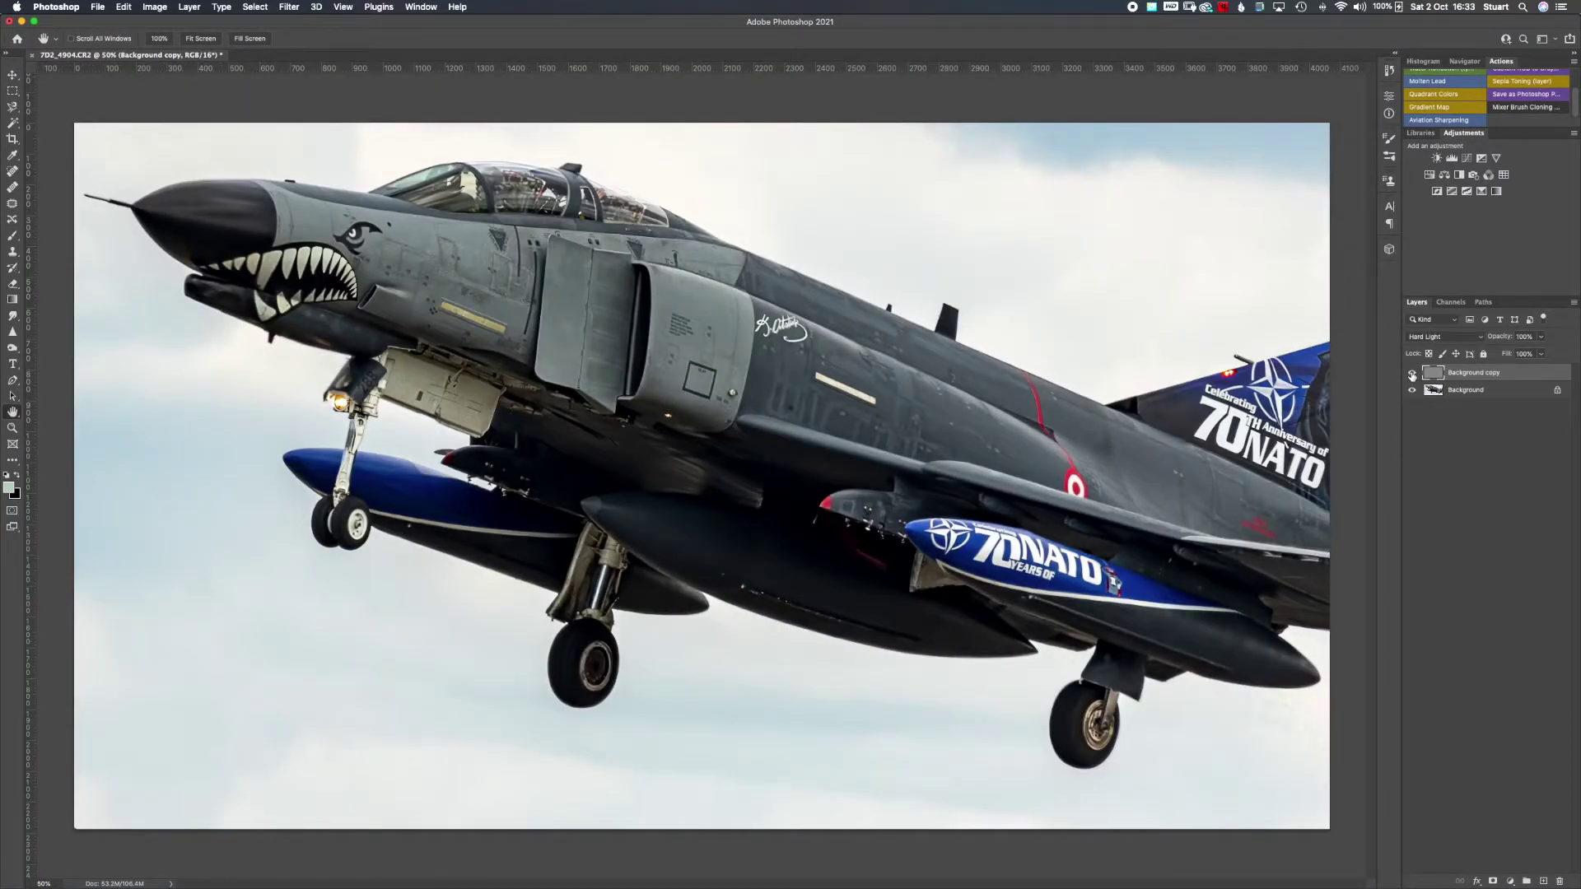
{"action": "left_click", "coordinate": [1412, 375]}
{"action": "left_click", "coordinate": [1413, 374]}
{"action": "left_click", "coordinate": [1413, 375]}
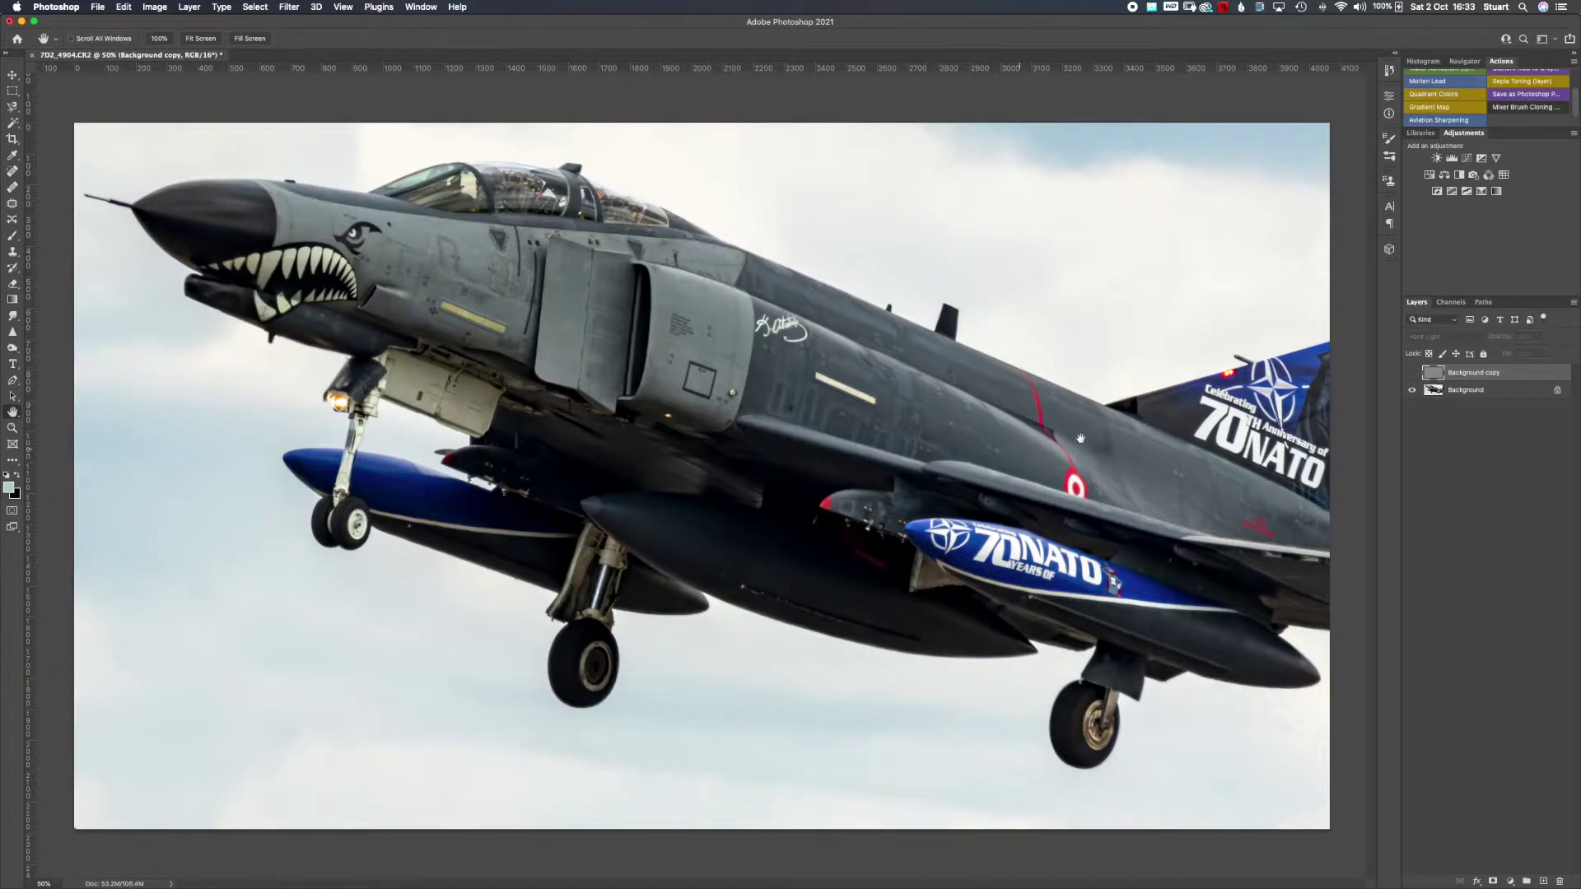
{"action": "left_click", "coordinate": [1413, 375]}
{"action": "left_click", "coordinate": [1413, 376]}
{"action": "left_click", "coordinate": [1413, 376]}
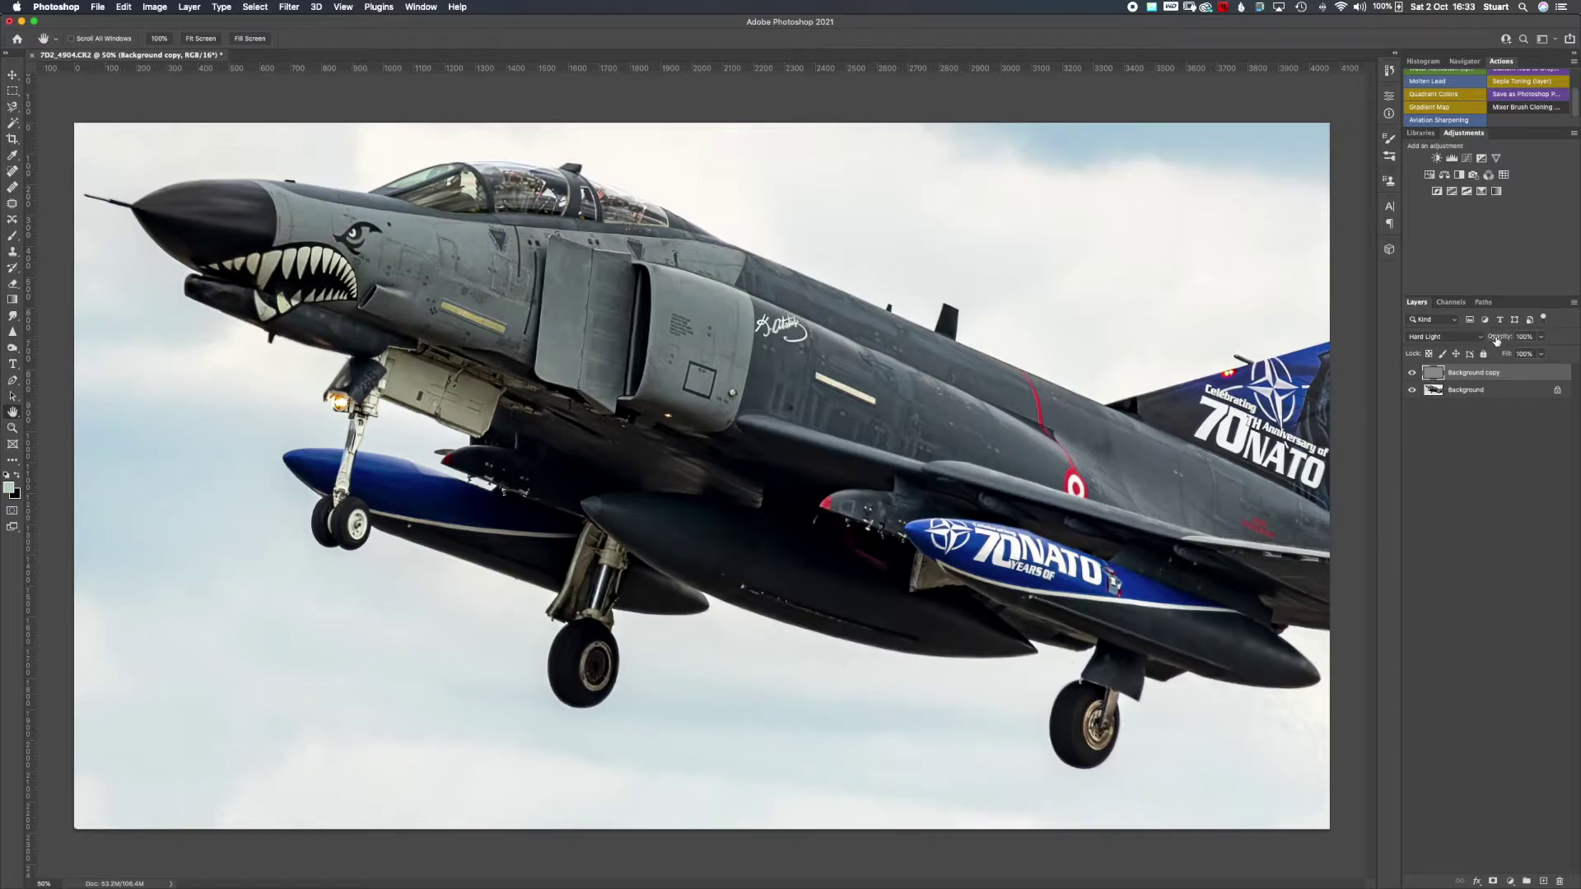
- Try Soft Light once more, and set the Background copy layer to Overlay at 100% opacity
{"action": "left_click", "coordinate": [1464, 337]}
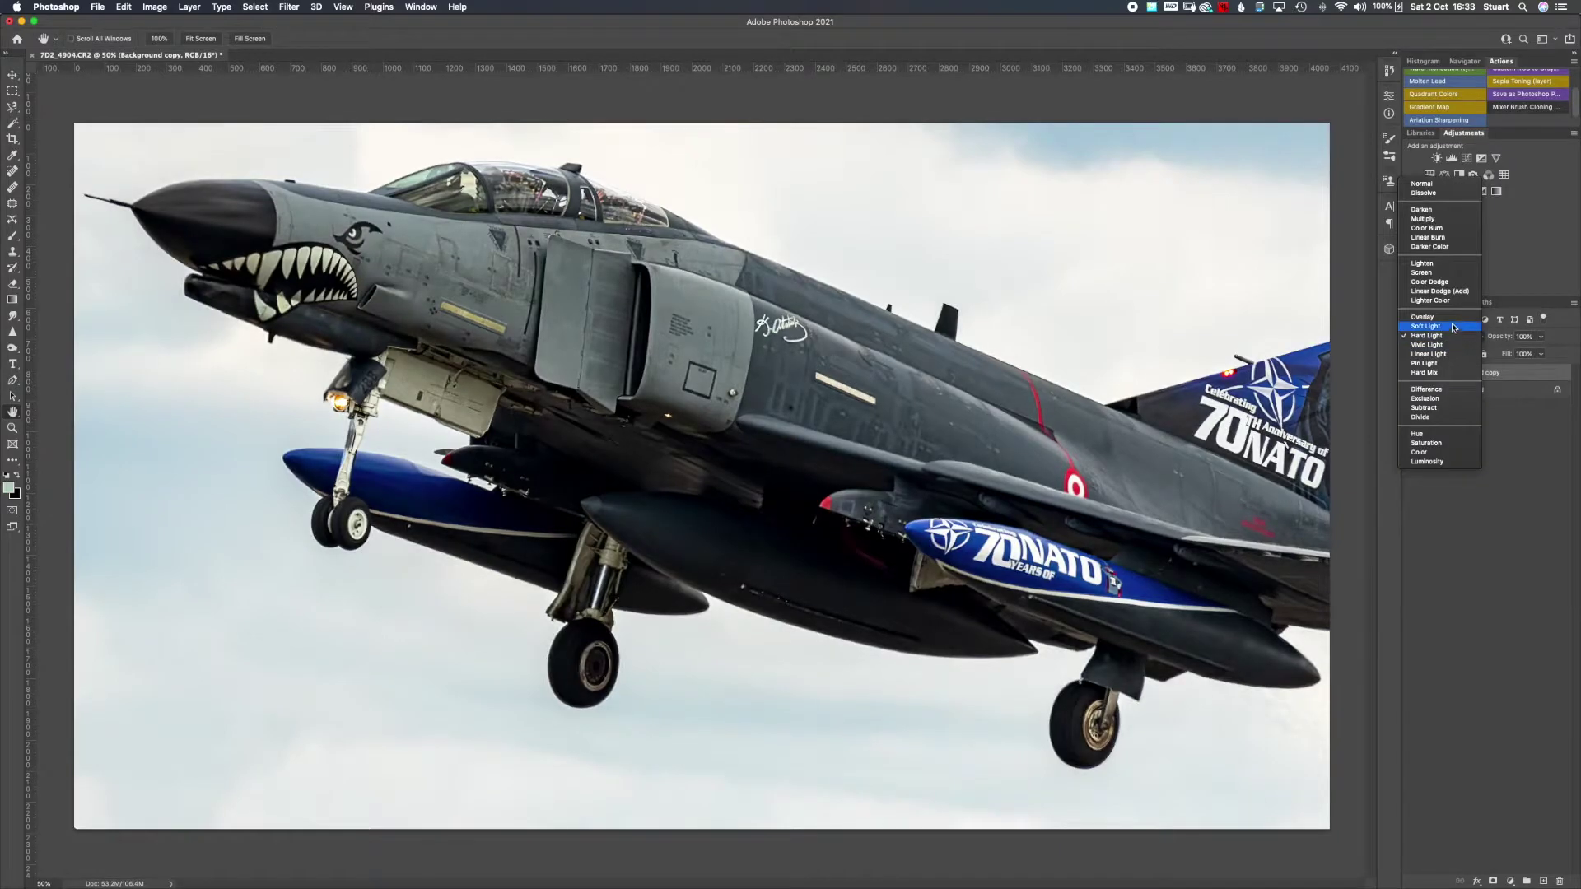
{"action": "left_click", "coordinate": [1453, 326]}
{"action": "left_click", "coordinate": [1448, 337]}
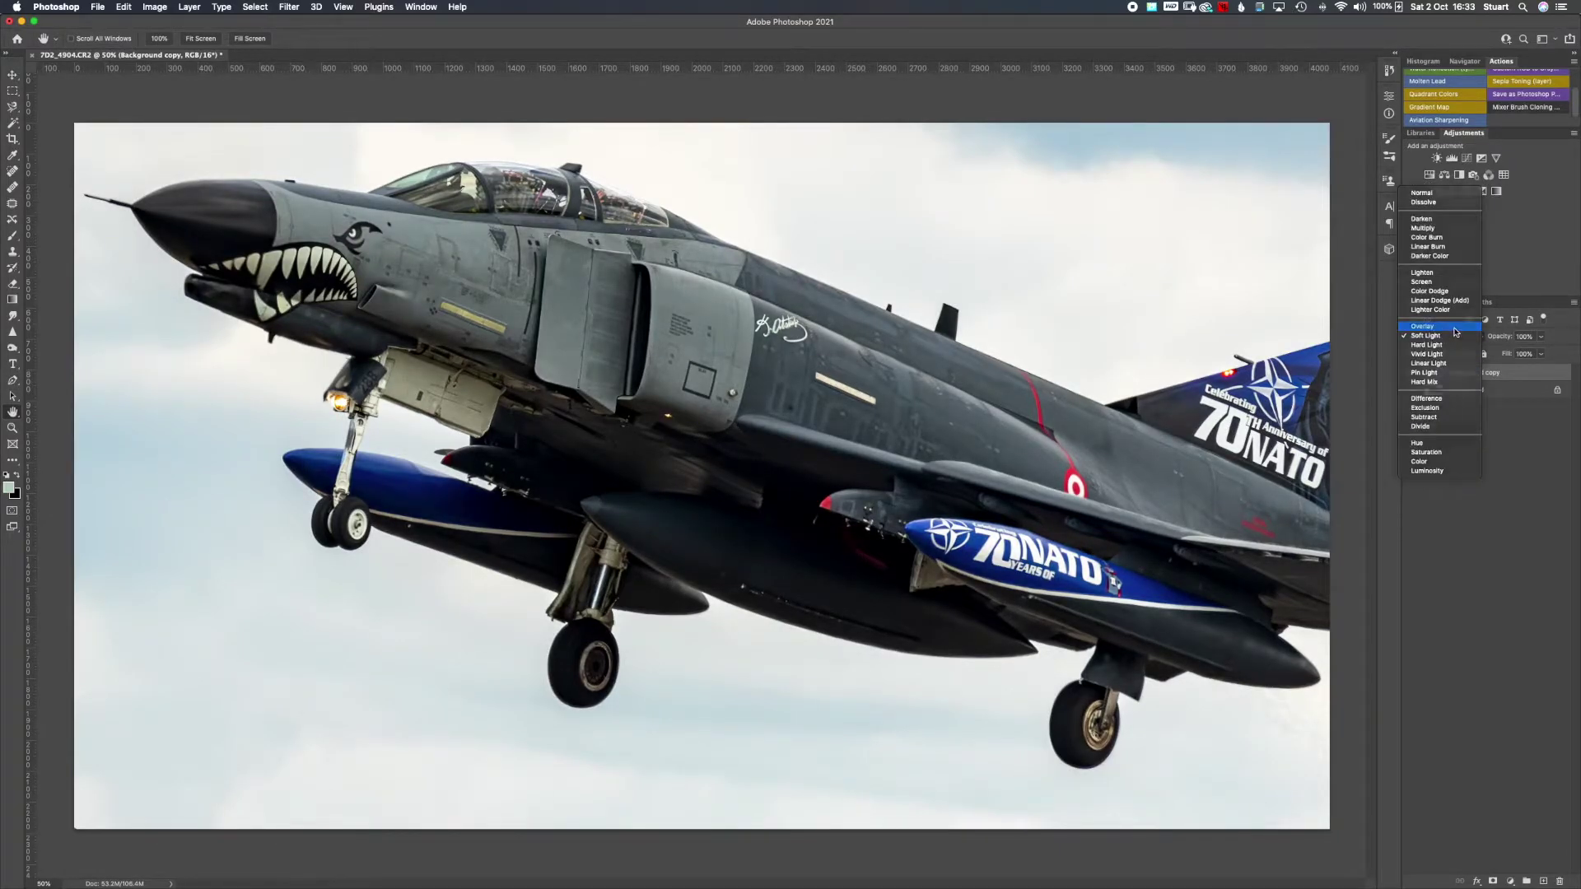
{"action": "left_click", "coordinate": [1449, 321]}
{"action": "mouse_move", "coordinate": [1493, 337]}
{"action": "left_mouse_down"}
{"action": "mouse_move", "coordinate": [1444, 344]}
{"action": "mouse_move", "coordinate": [1546, 342]}
{"action": "mouse_move", "coordinate": [1523, 339]}
{"action": "left_mouse_up"}
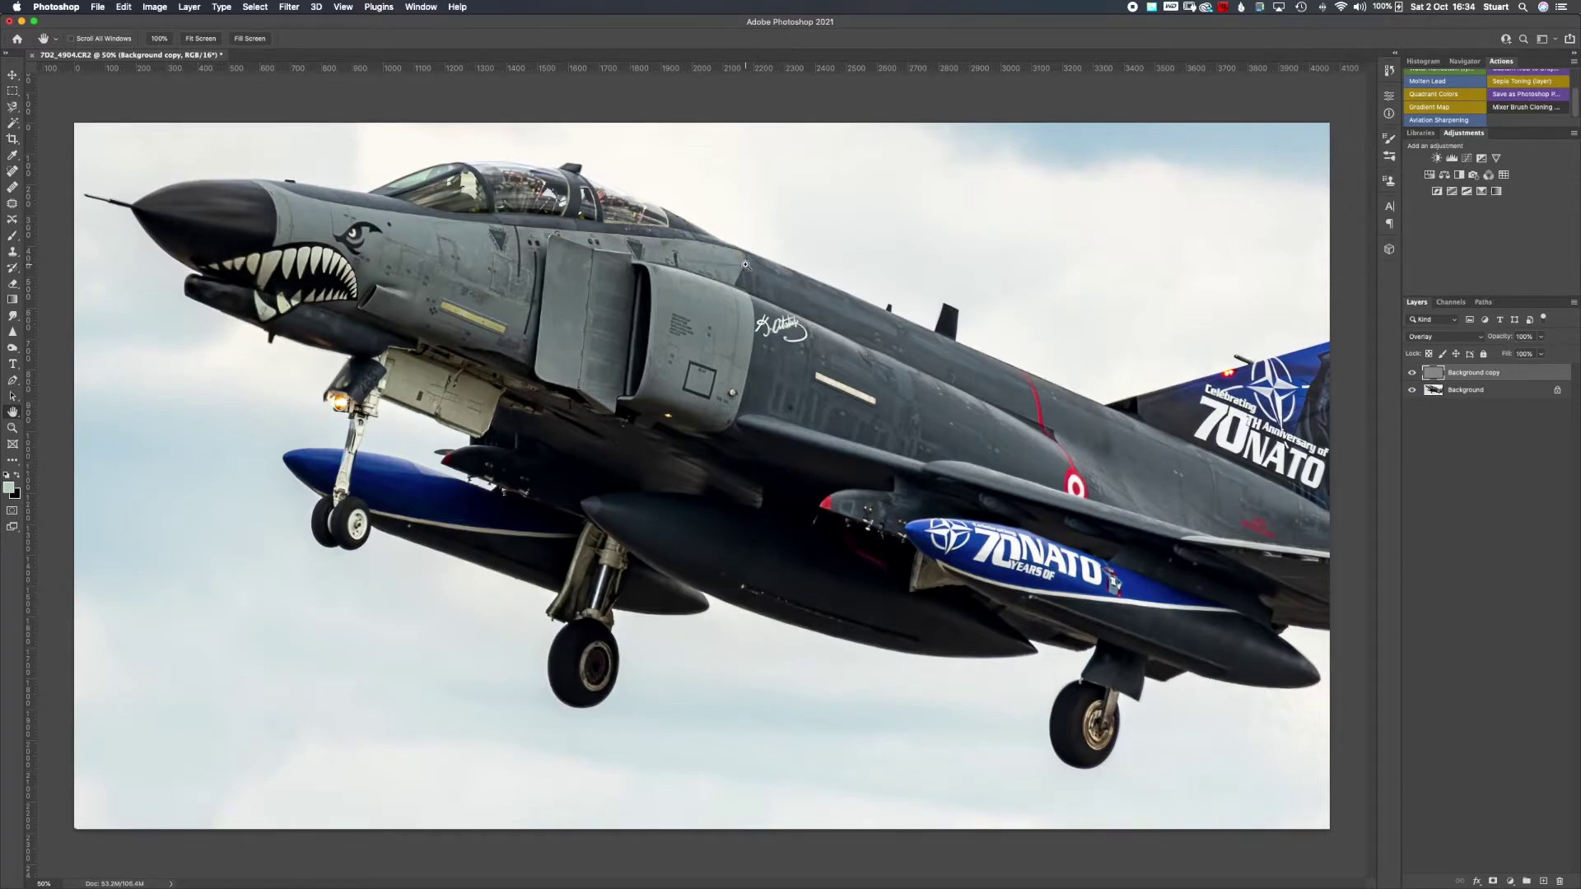
- Save the sharpened photo and close its document
{"action": "key", "text": "super+s"}
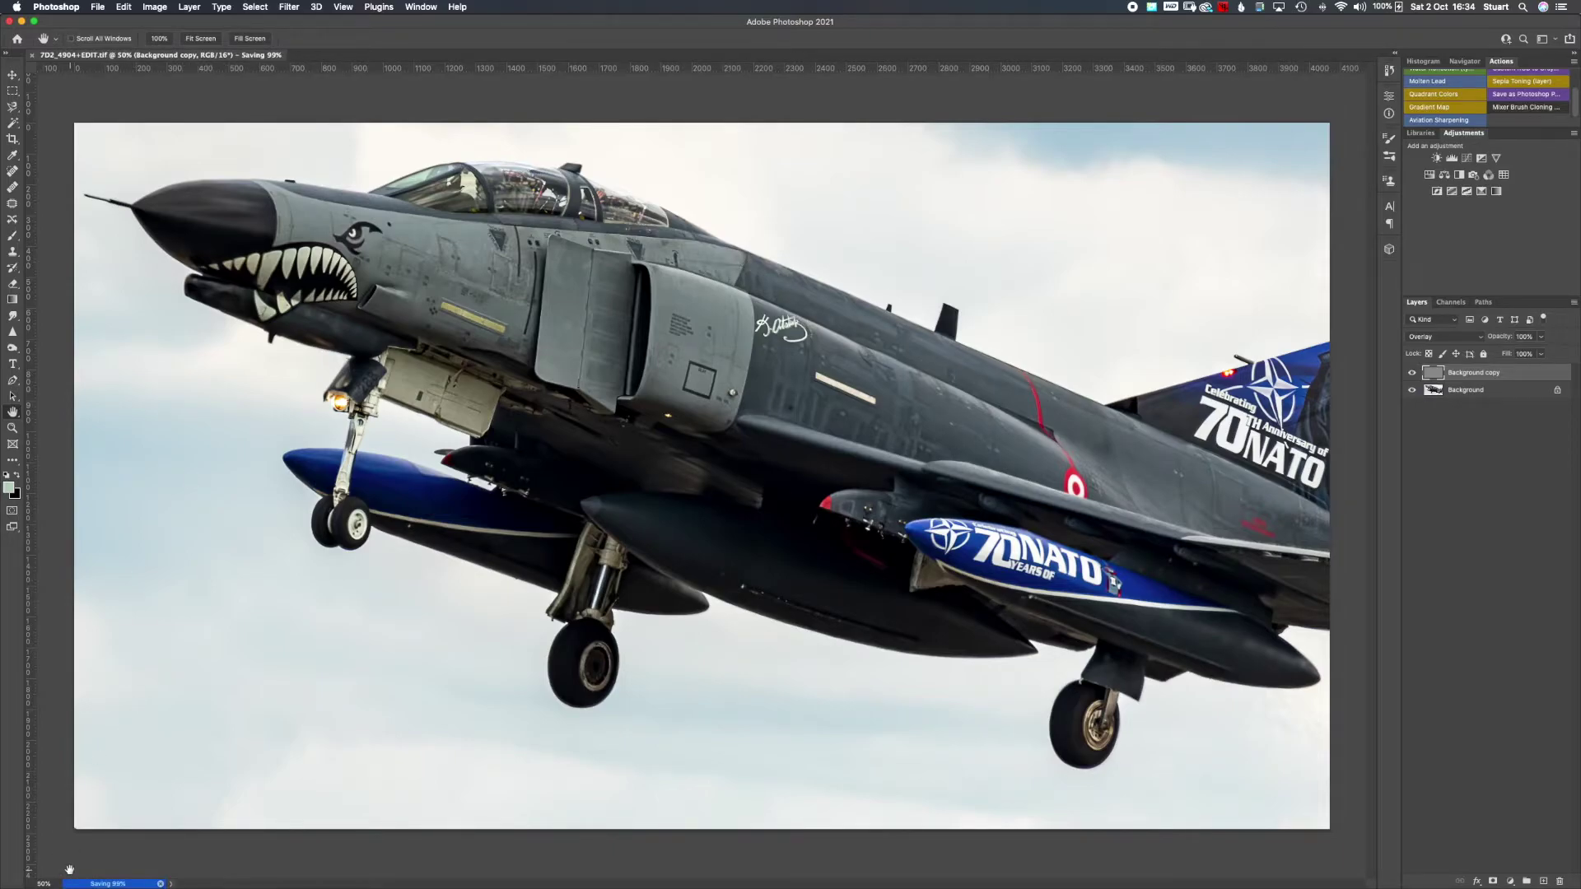
{"action": "key", "text": "super+w"}
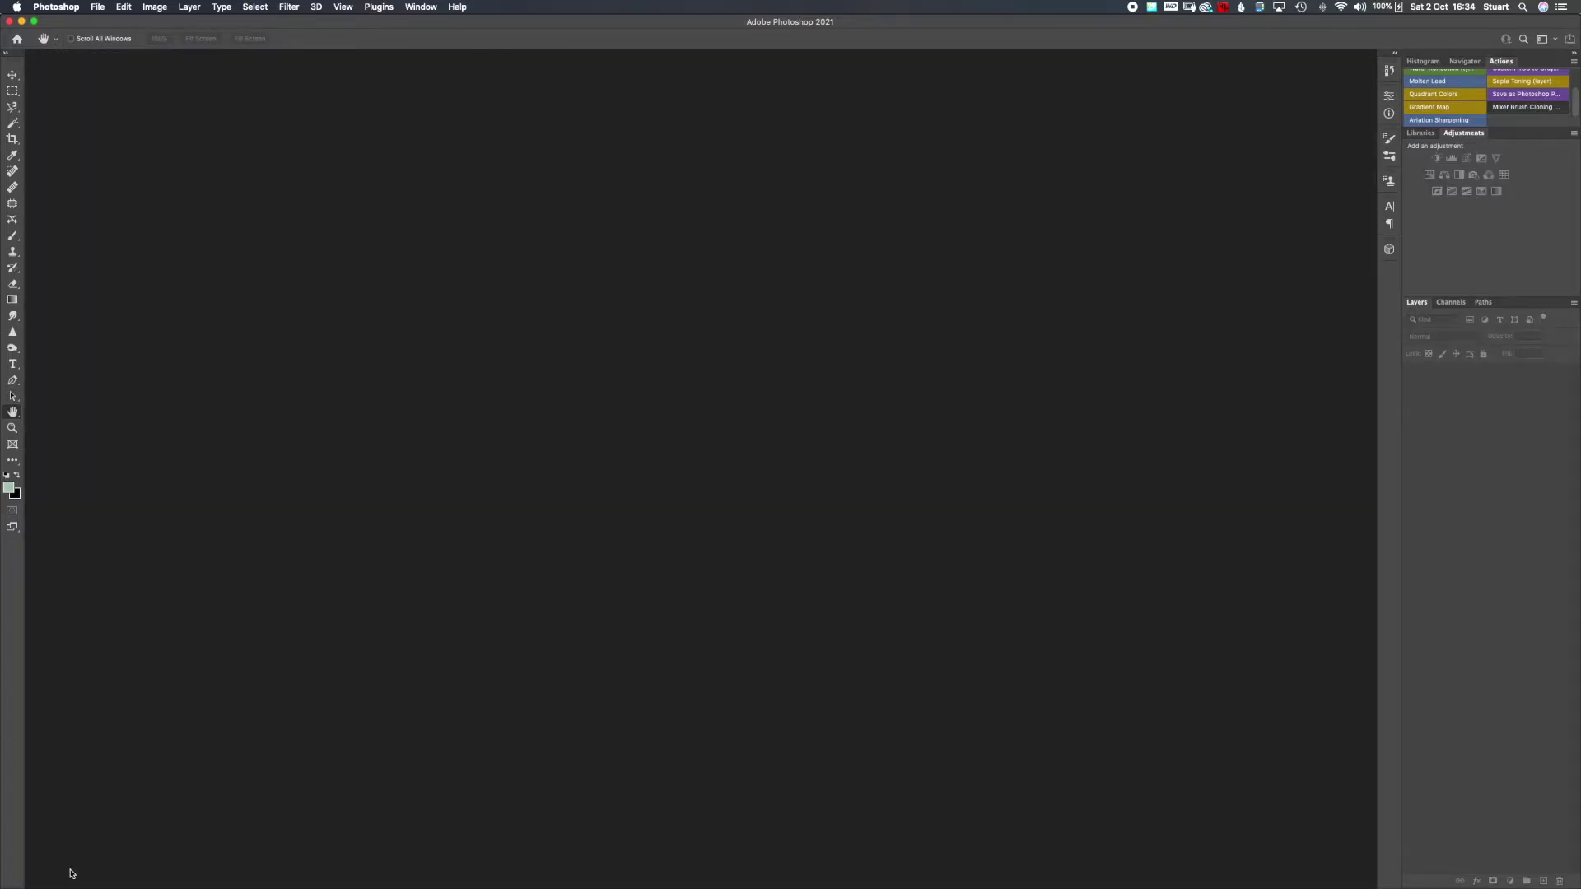
- Switch to Lightroom Classic and show 7D2_4904+EDIT.tif and 7D2_4904.CR2 side by side in Survey view without side panels
{"action": "key", "text": "super+Tab"}
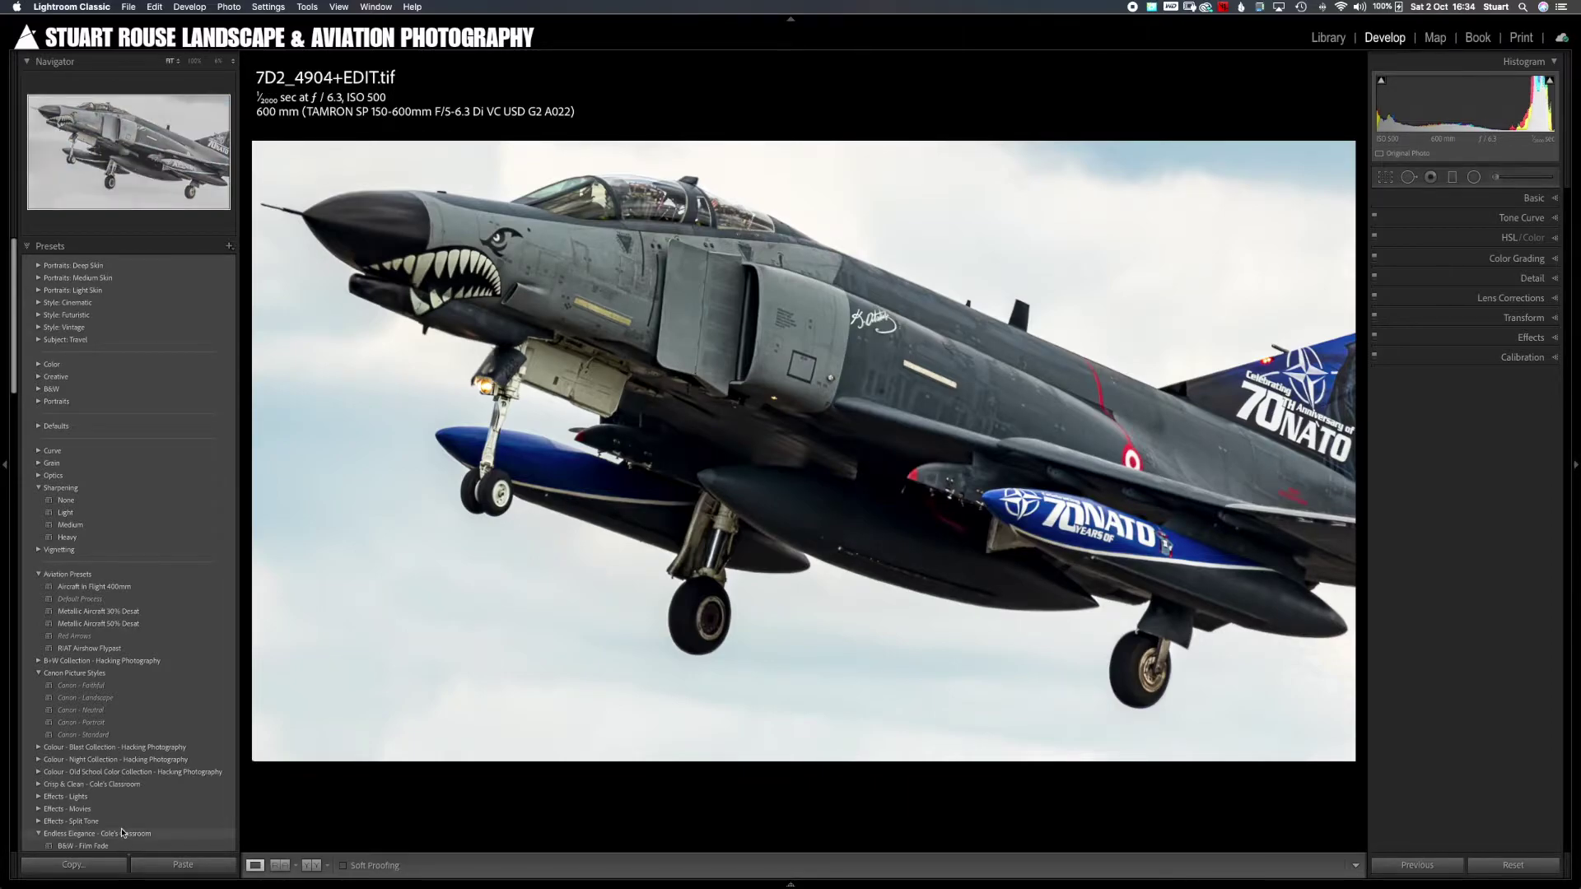
{"action": "key", "text": "g"}
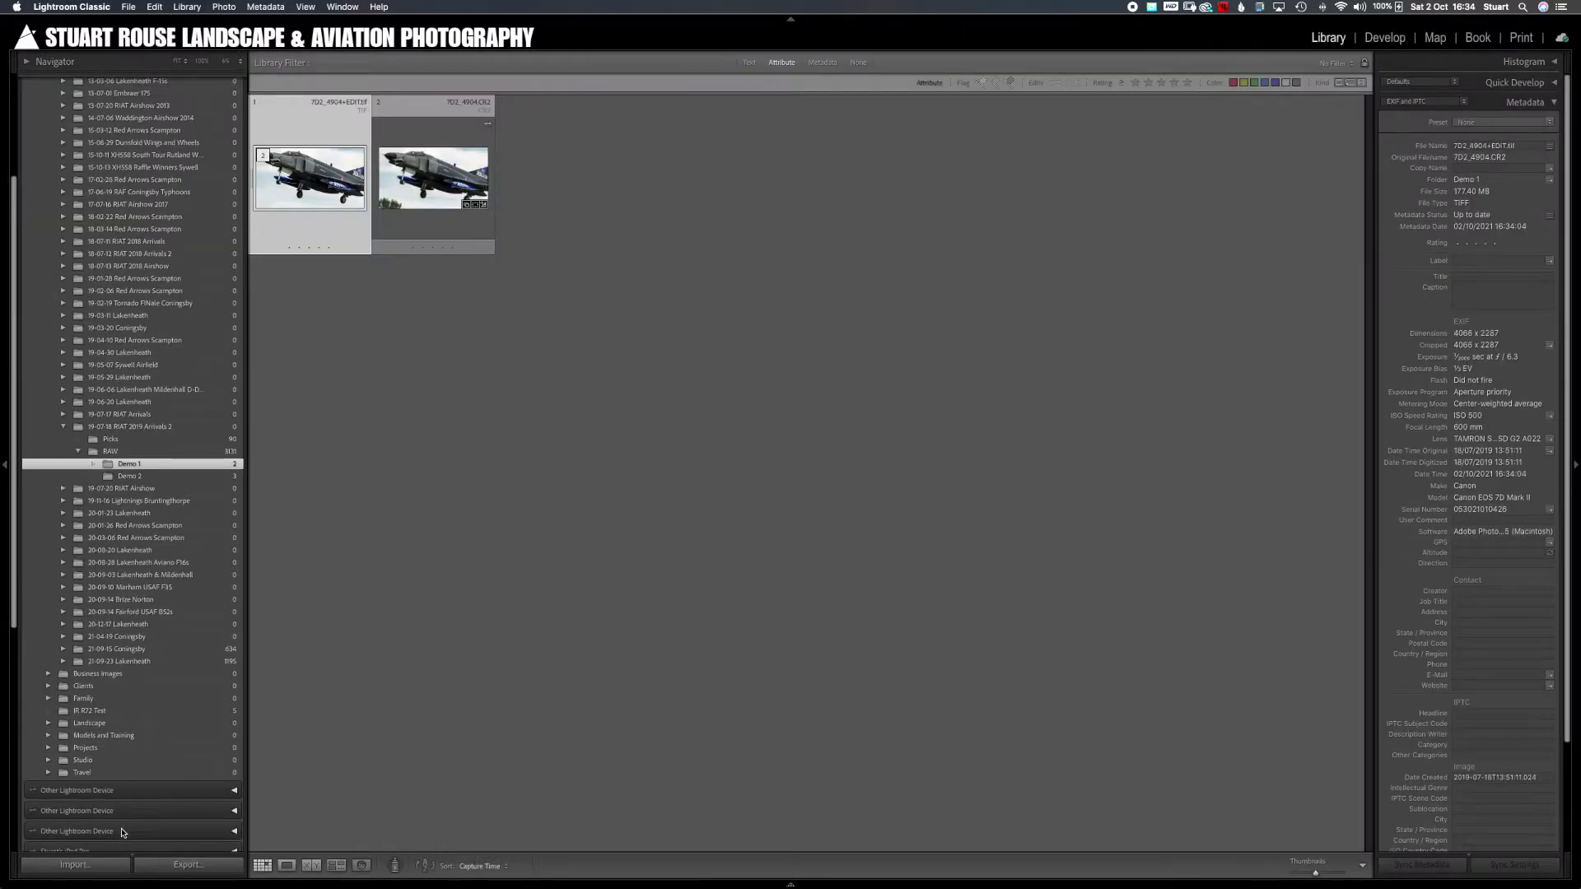
{"action": "left_click", "coordinate": [434, 188], "text": "super"}
{"action": "key", "text": "n"}
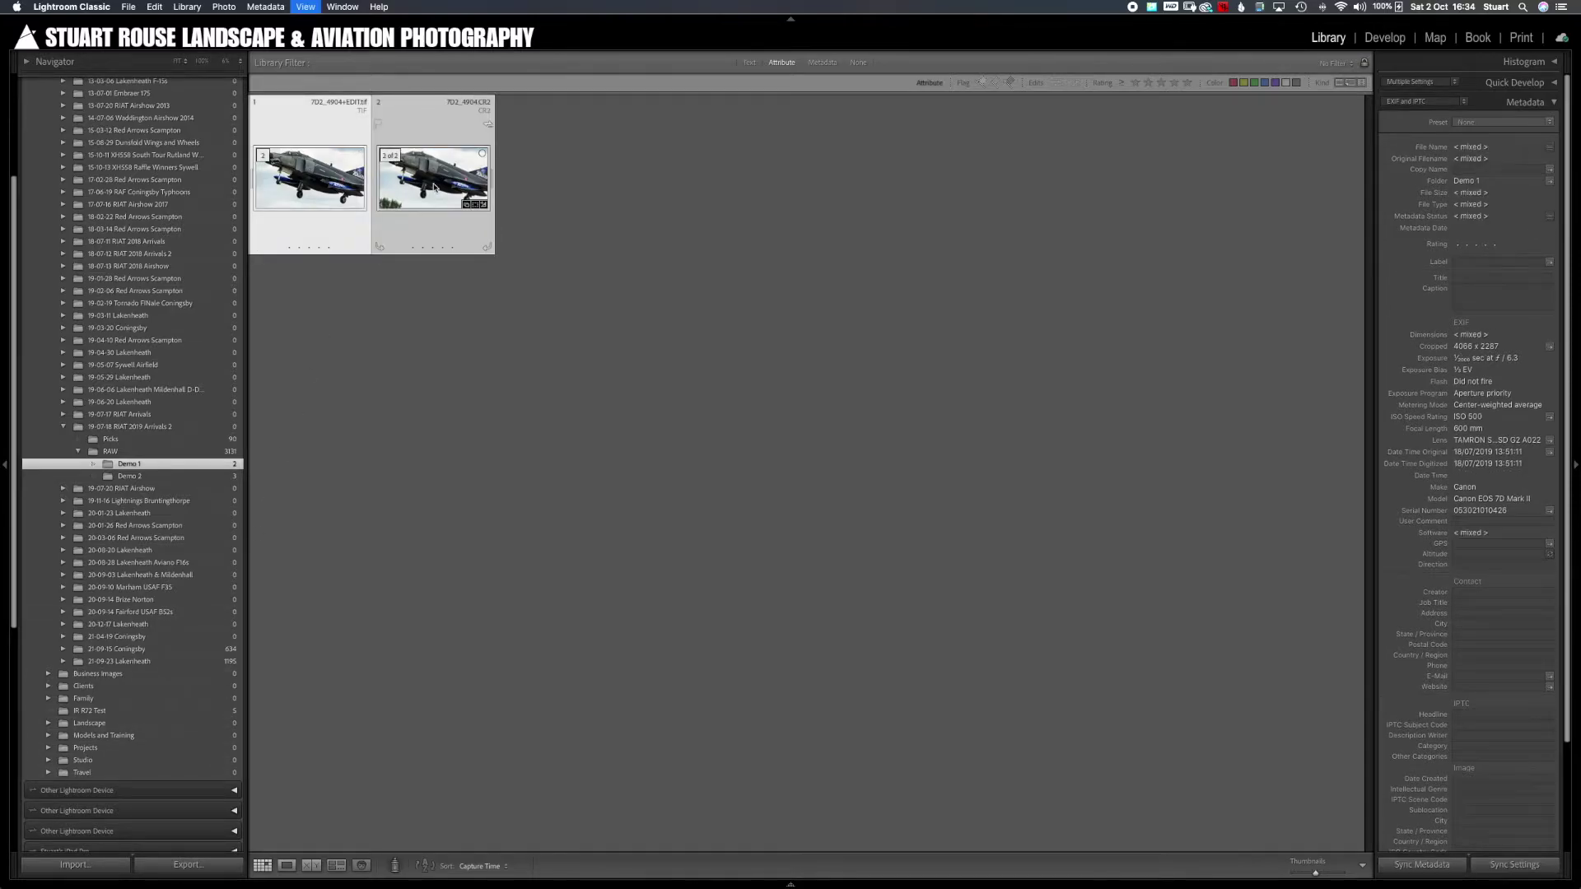
{"action": "key", "text": "Tab"}
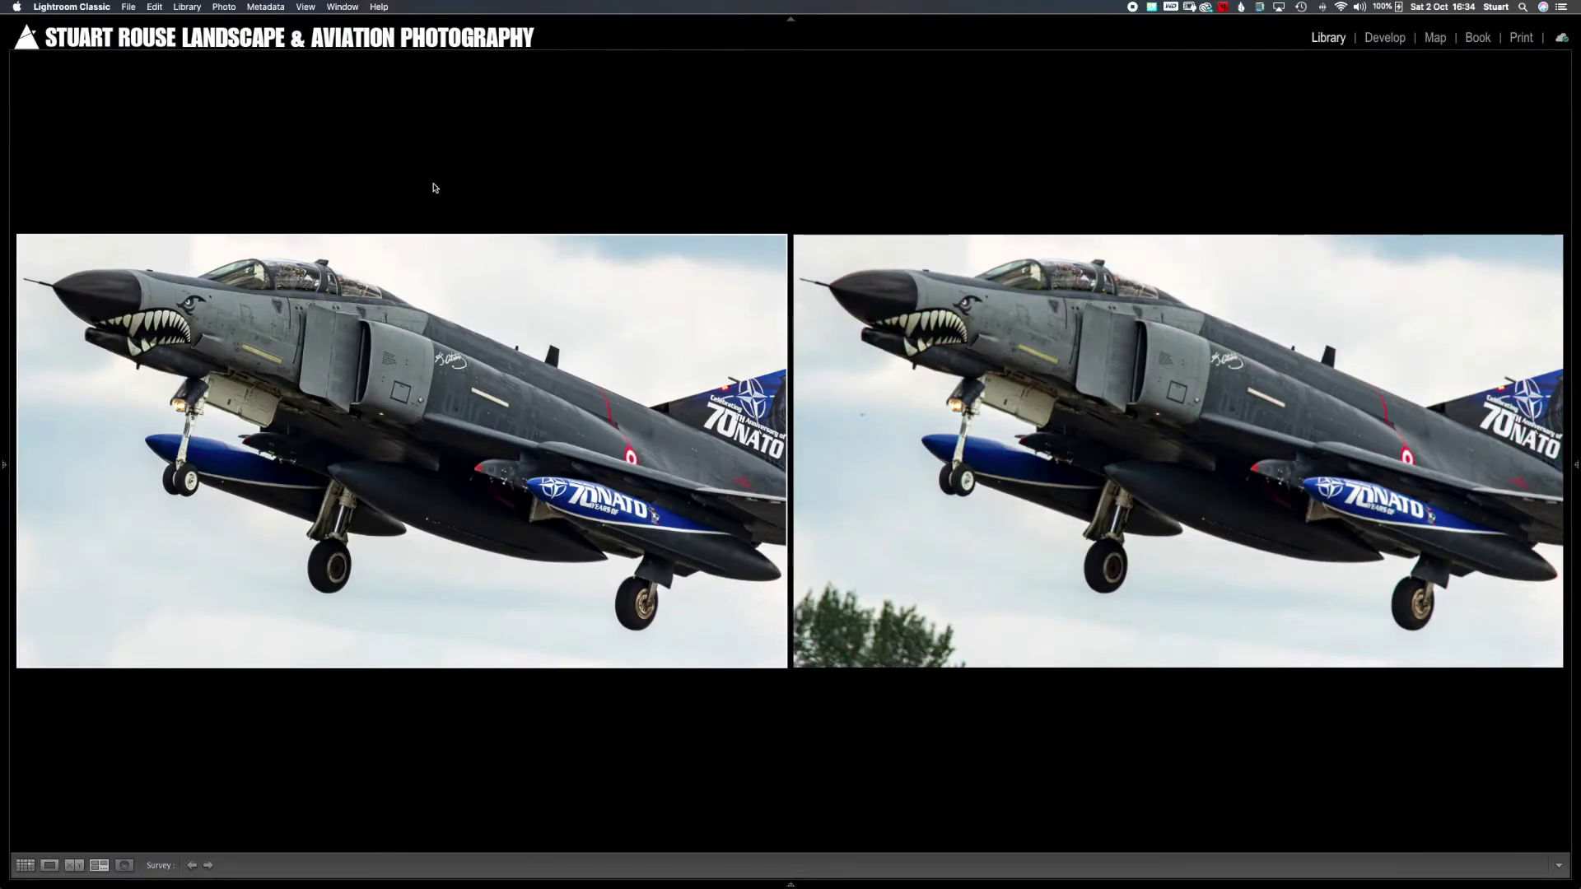
- Flip between the edited TIFF and the CR2 original in Loupe view, ending on the TIFF, and return to the grid
{"action": "key", "text": "e"}
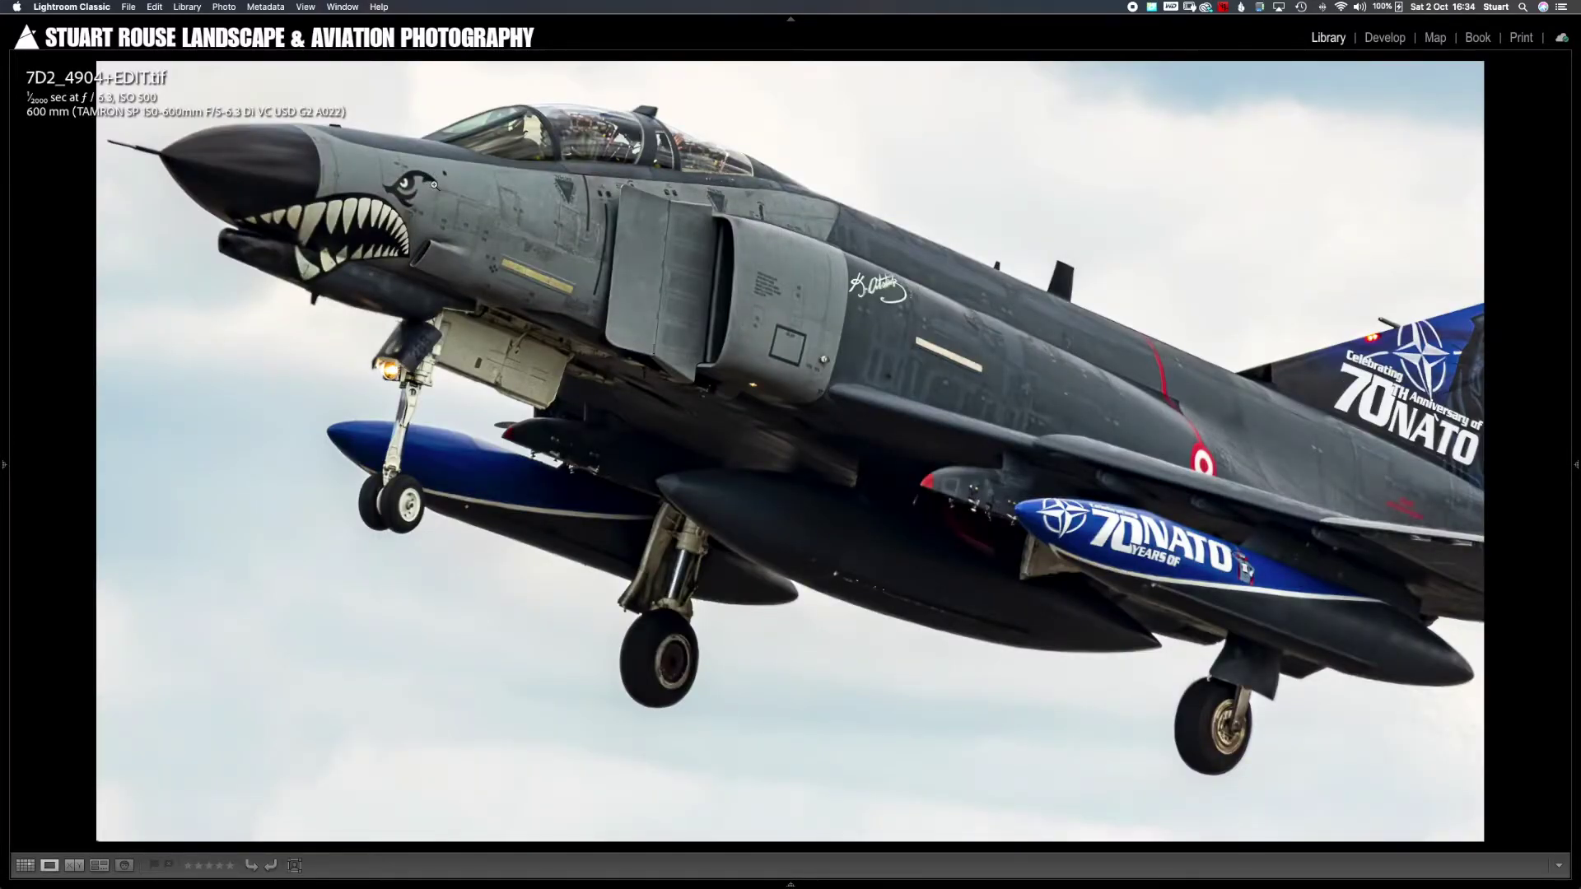
{"action": "key", "text": "Left"}
{"action": "key", "text": "Right"}
{"action": "key", "text": "Left"}
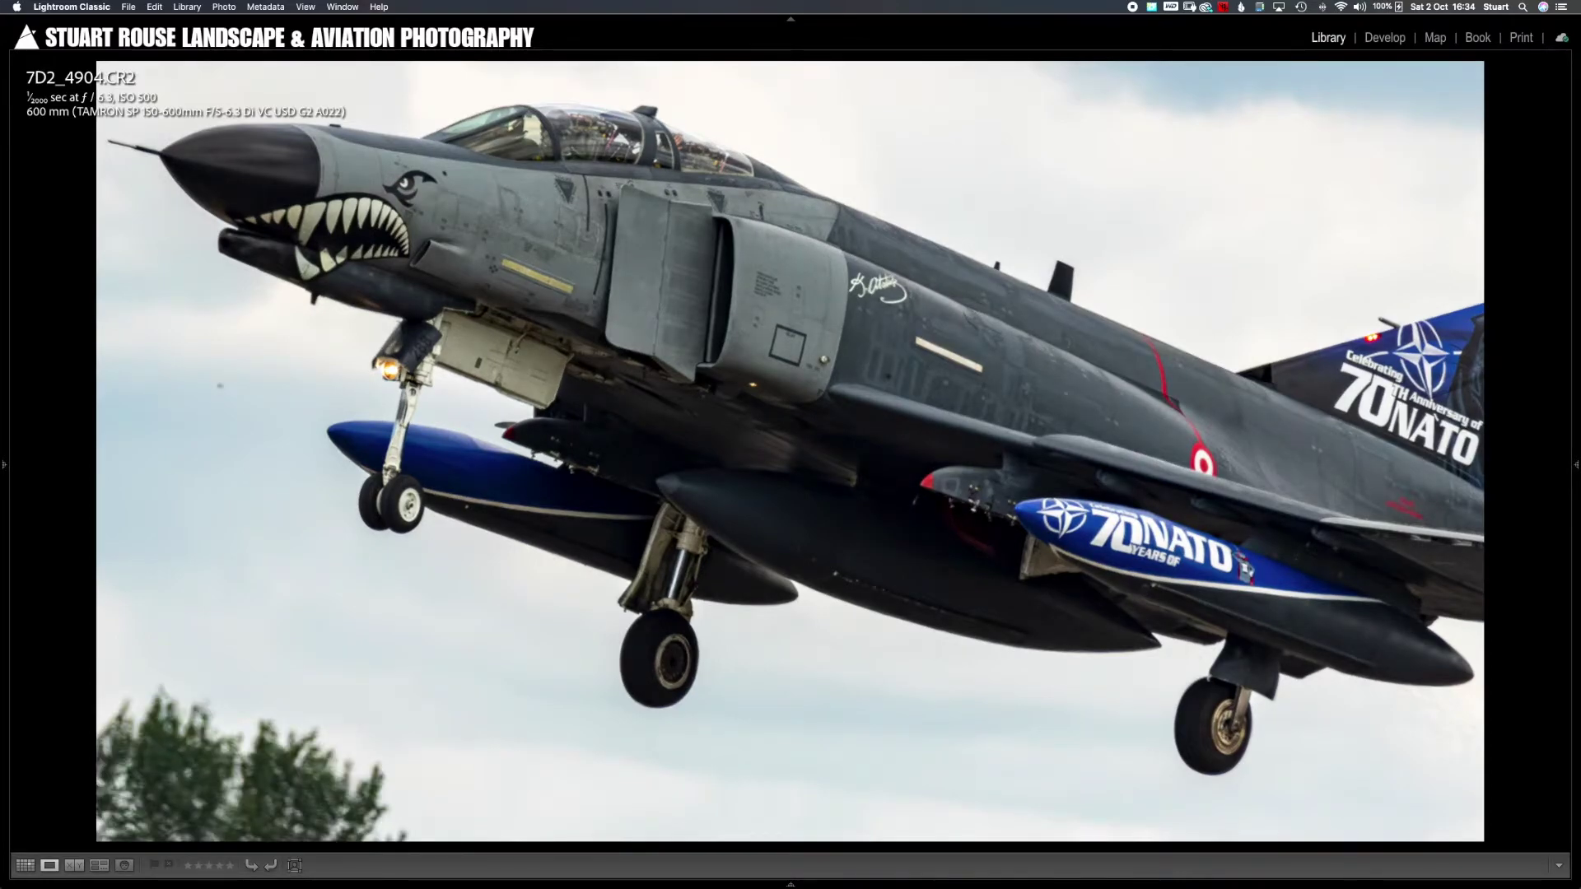
{"action": "key", "text": "Right"}
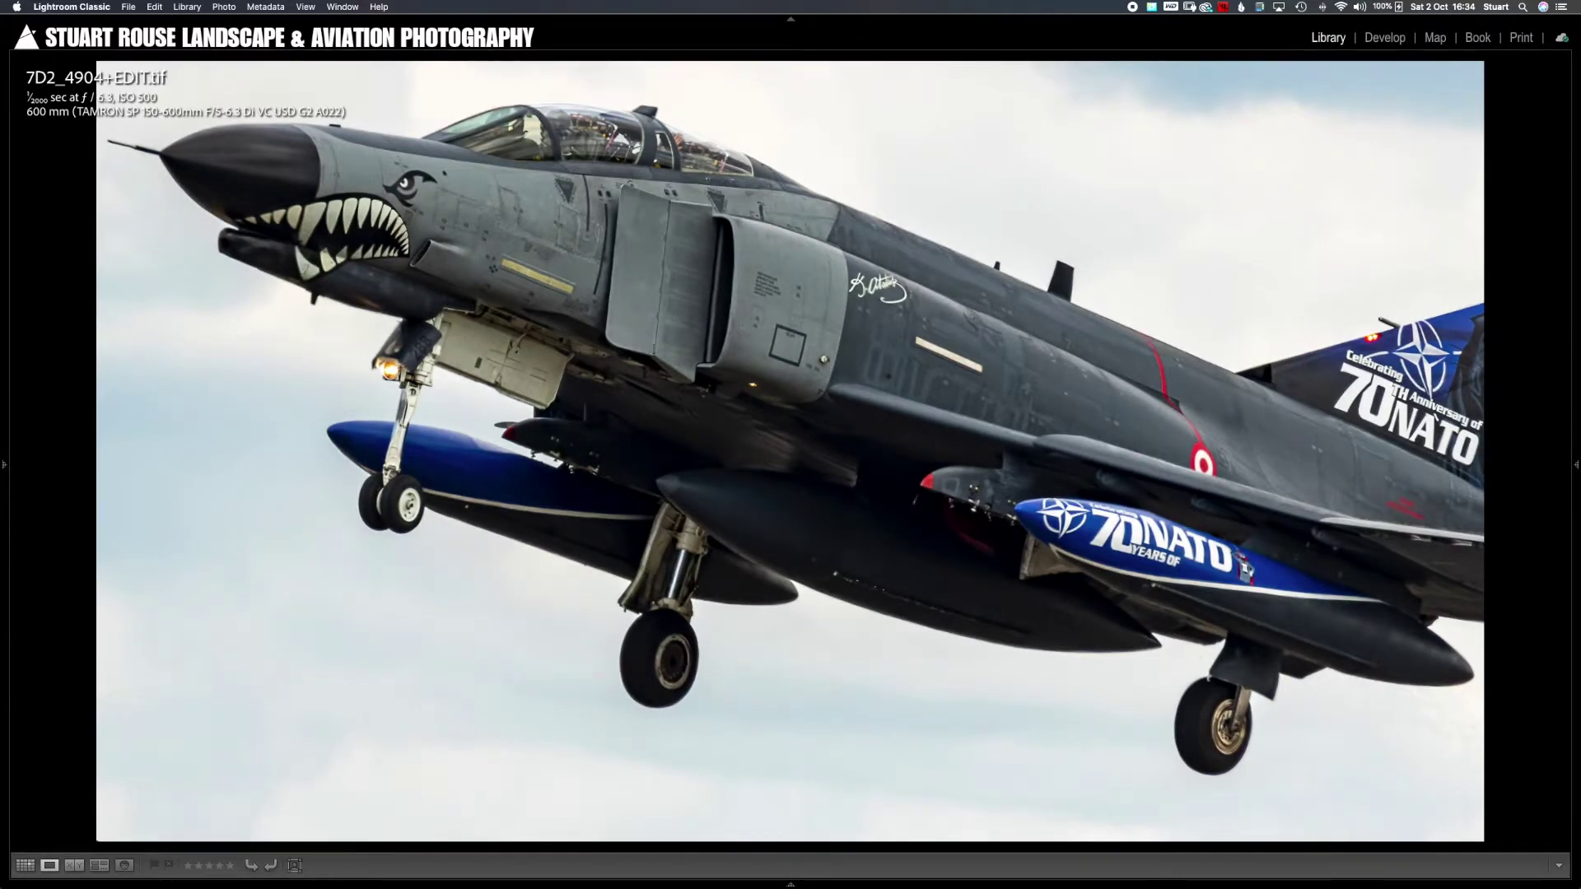
{"action": "key", "text": "g"}
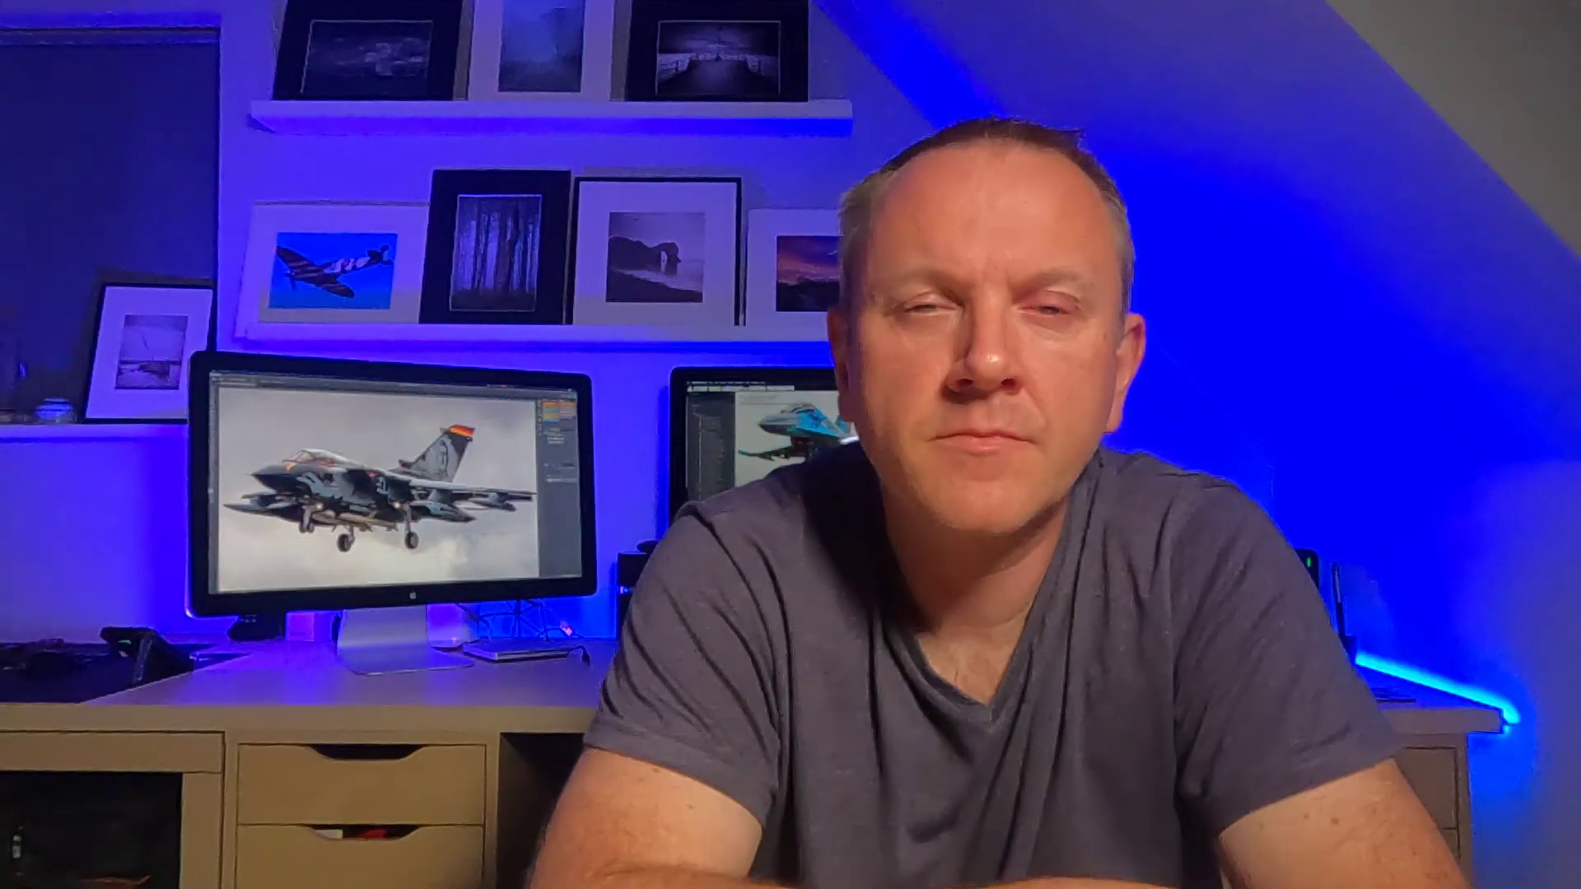
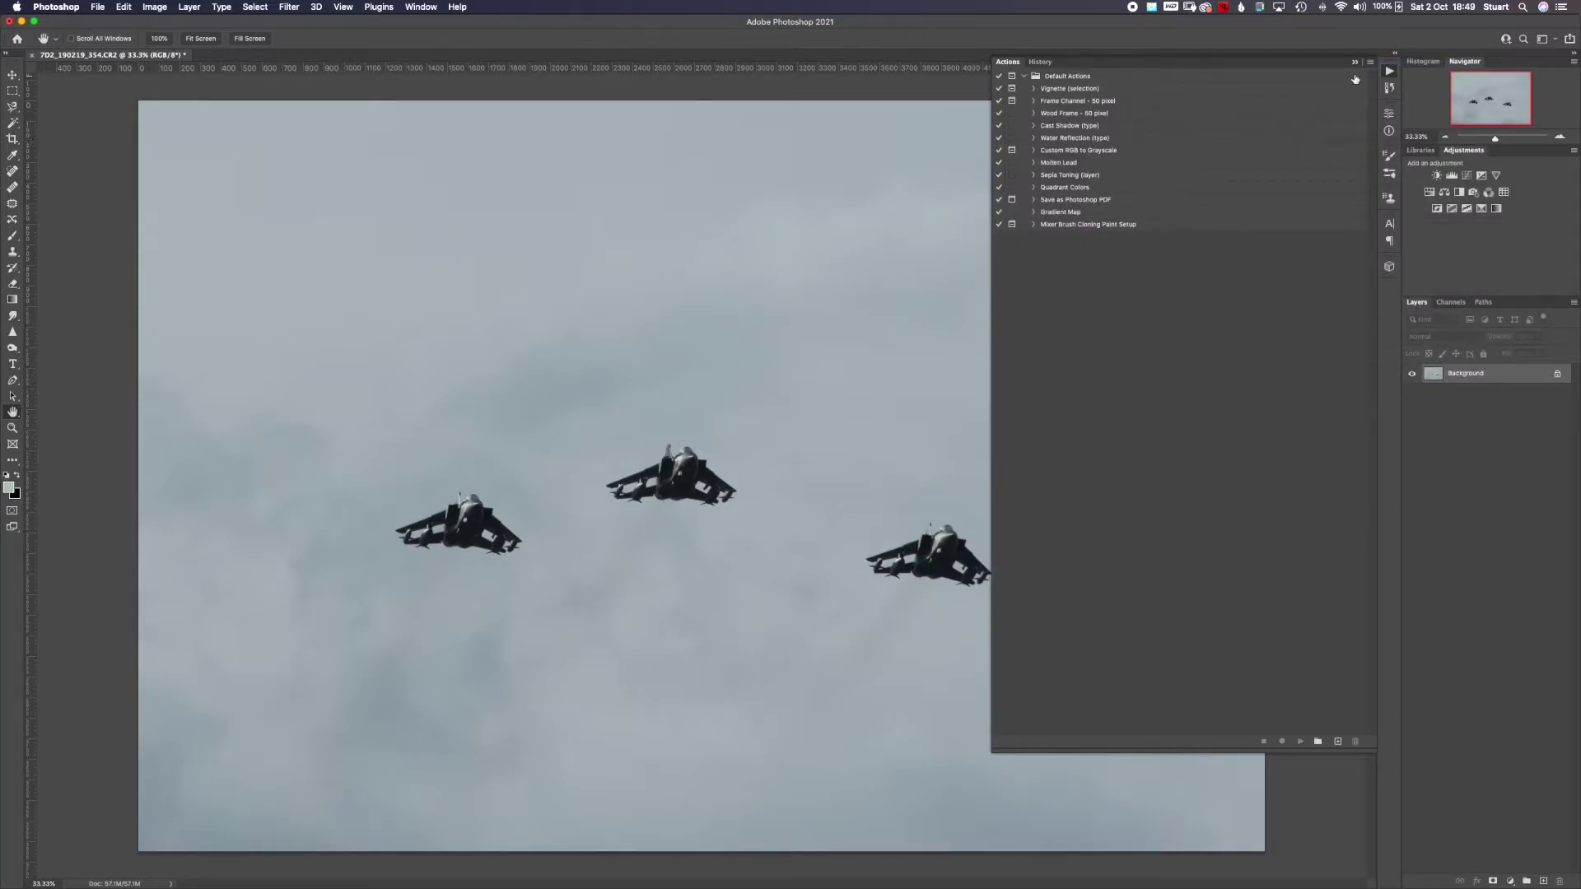
- Create a blue action named Aviation Sharpen in the Default Actions set and start recording it
{"action": "left_click", "coordinate": [1370, 62]}
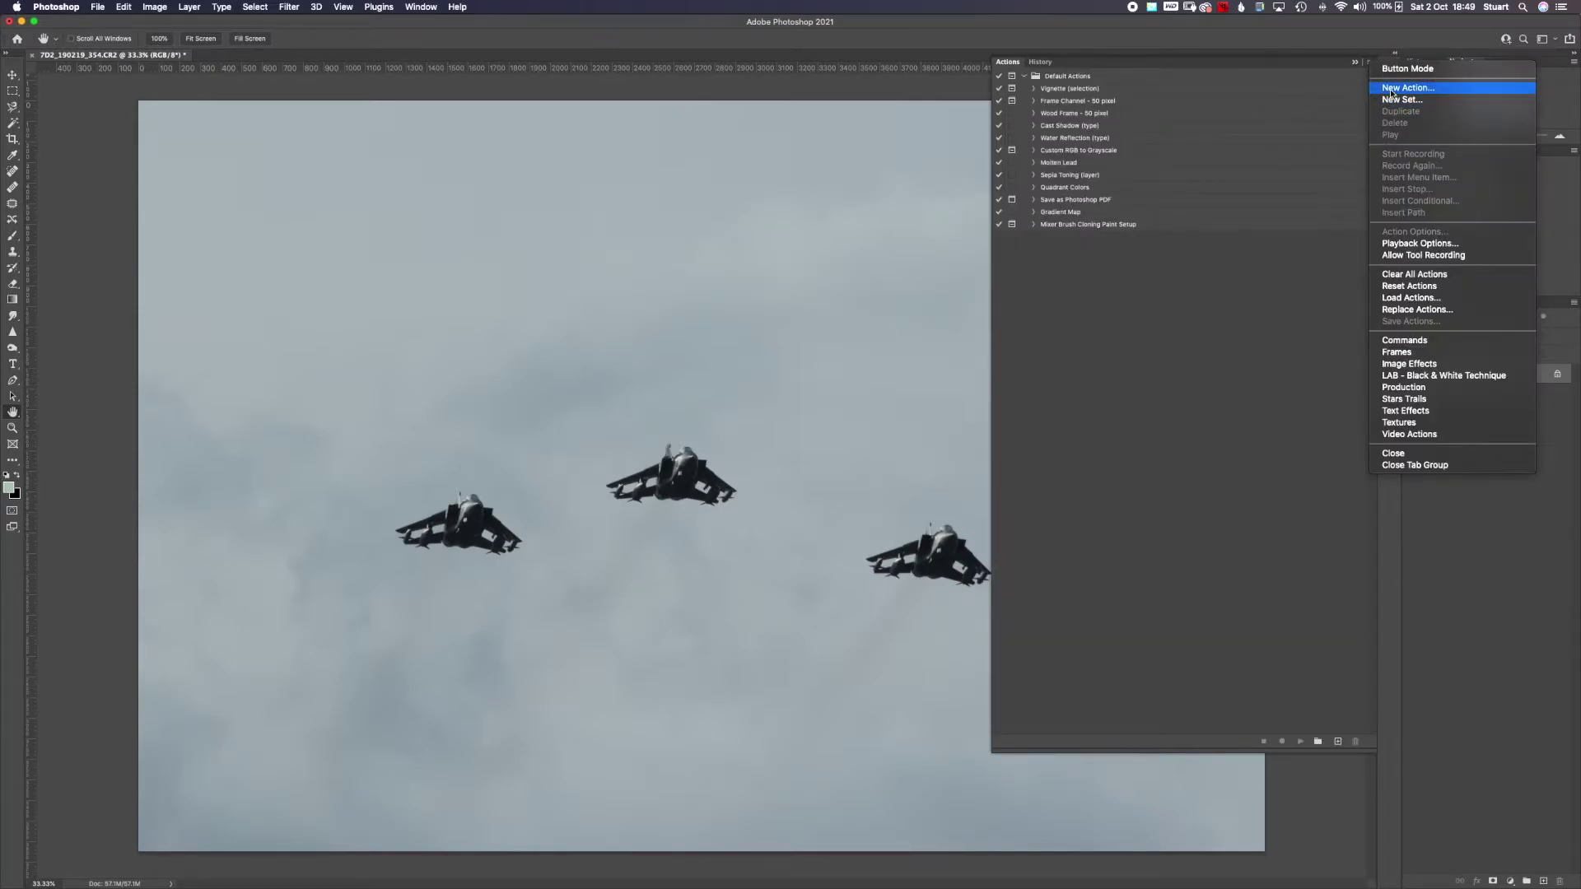
{"action": "left_click", "coordinate": [1390, 89]}
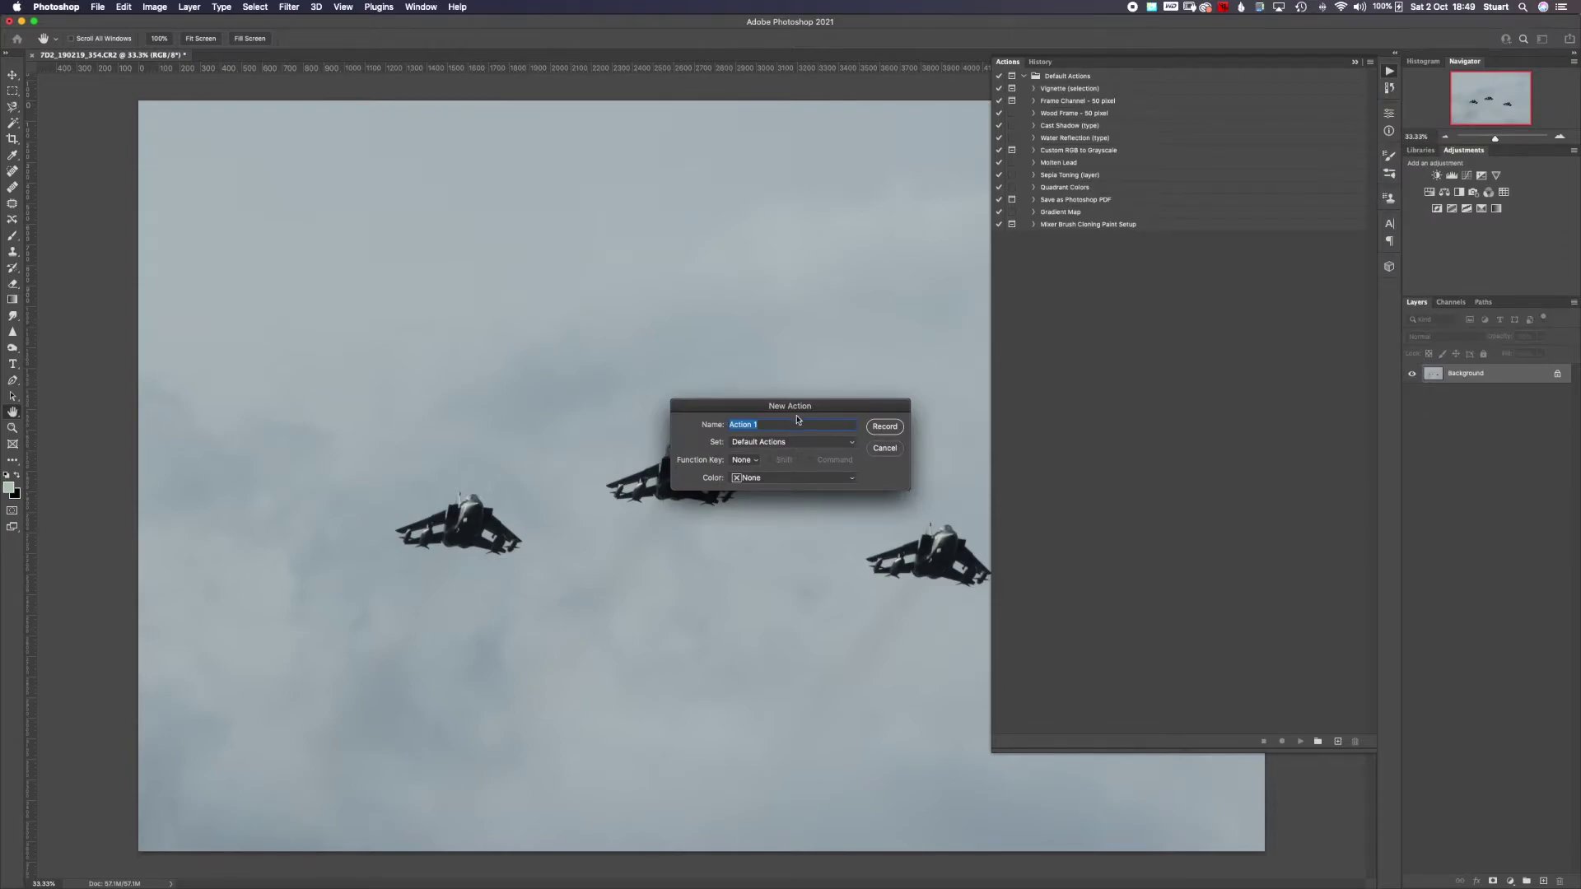
{"action": "type", "text": "Aviation Sharpen"}
{"action": "left_click", "coordinate": [798, 479]}
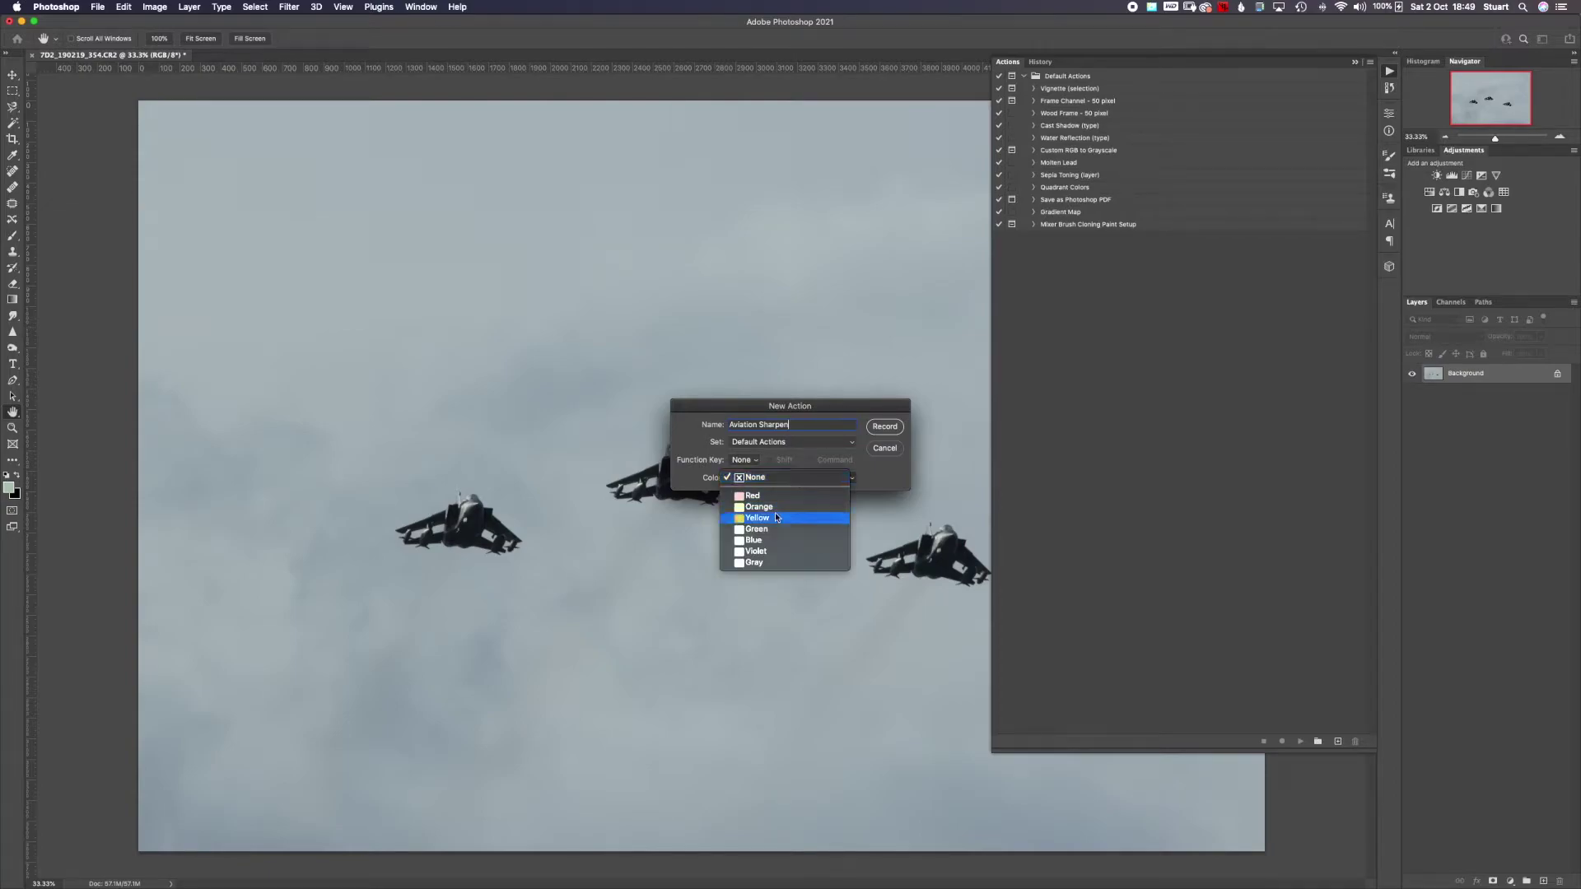
{"action": "left_click", "coordinate": [774, 540]}
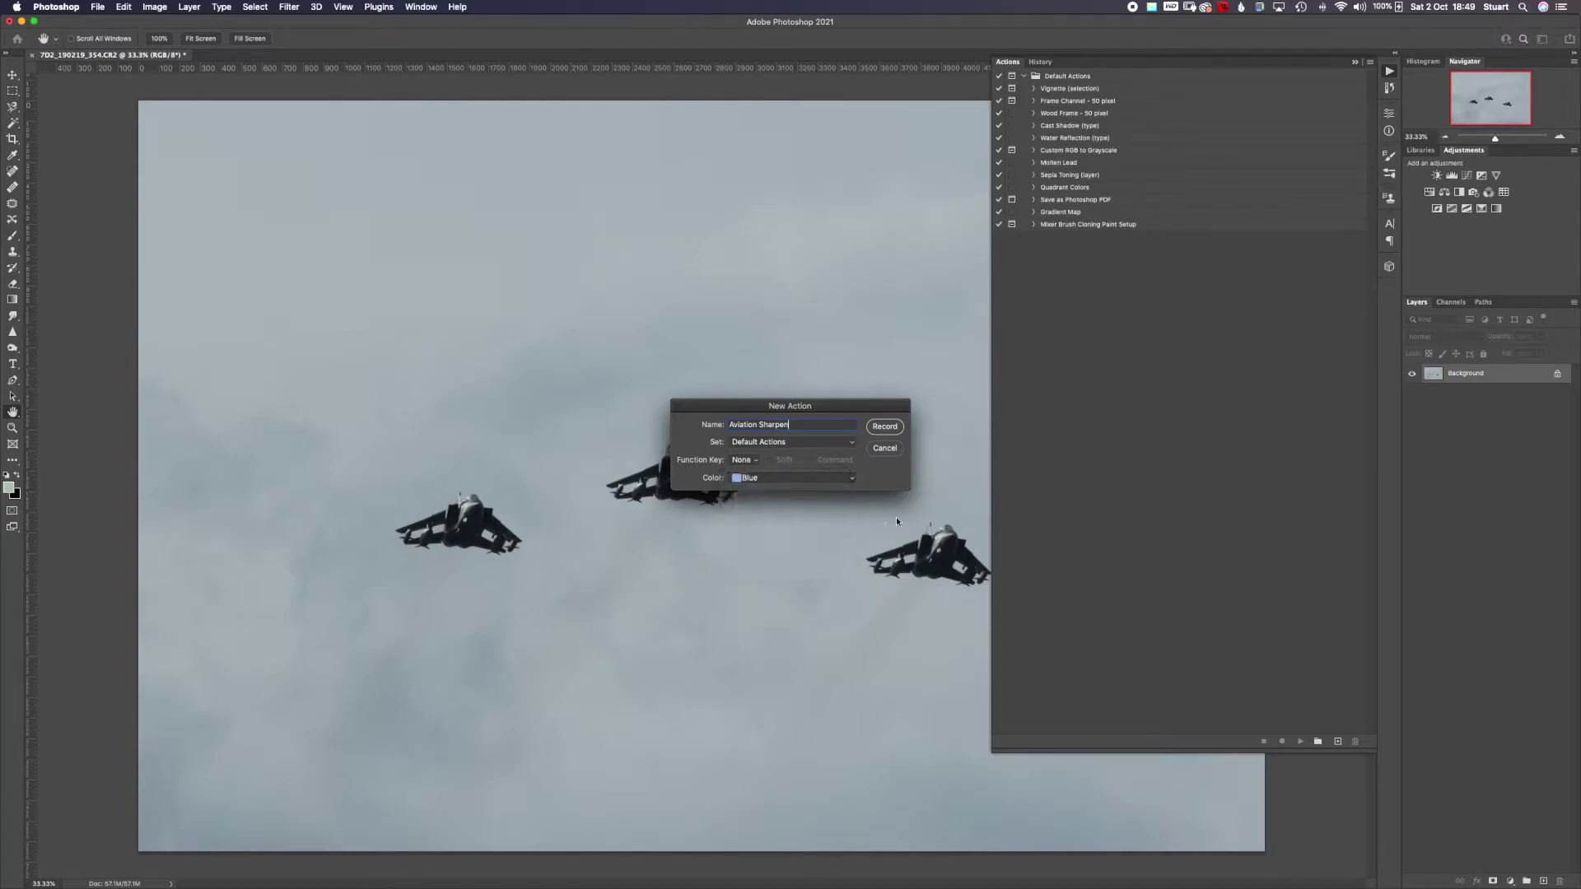
{"action": "left_click", "coordinate": [885, 427]}
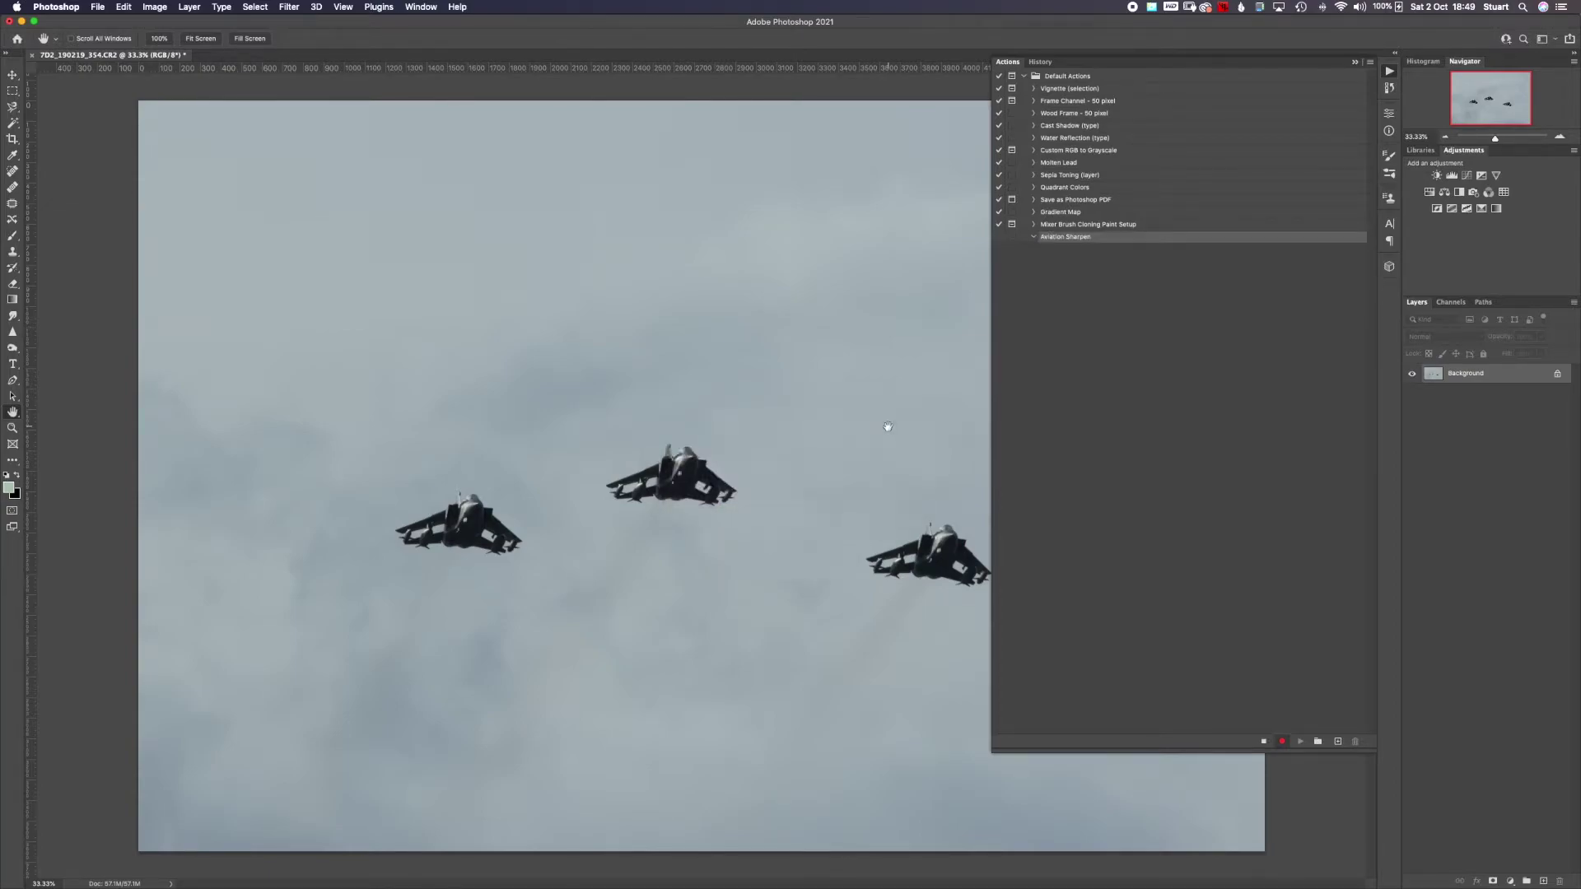
- Duplicate the Background layer of the three-jet photo and desaturate the copy
{"action": "left_click", "coordinate": [1355, 63]}
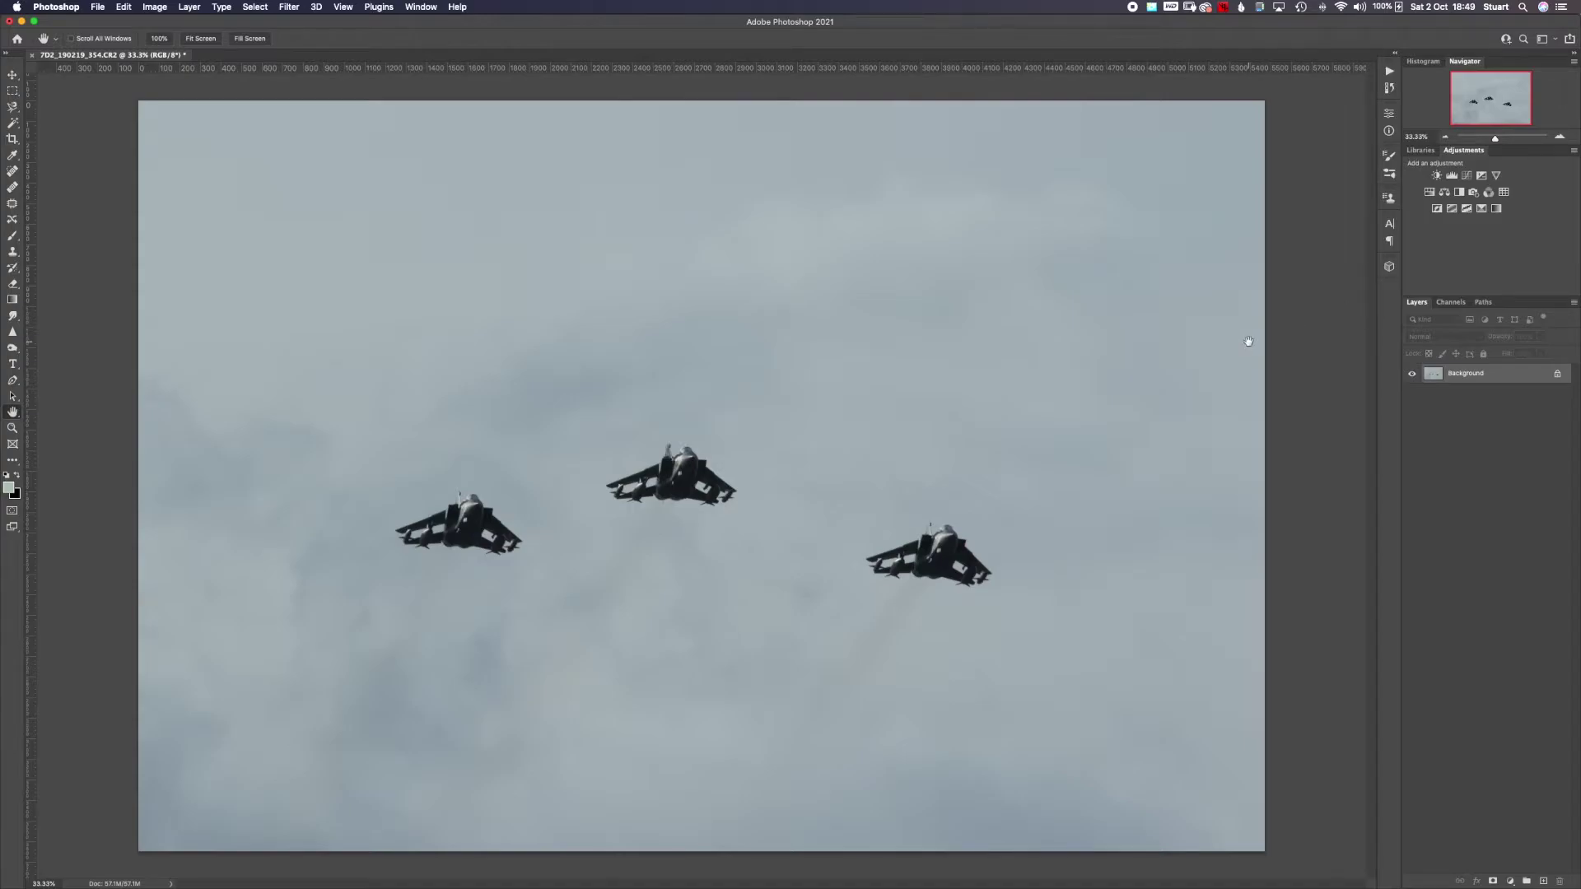
{"action": "key", "text": "super+j"}
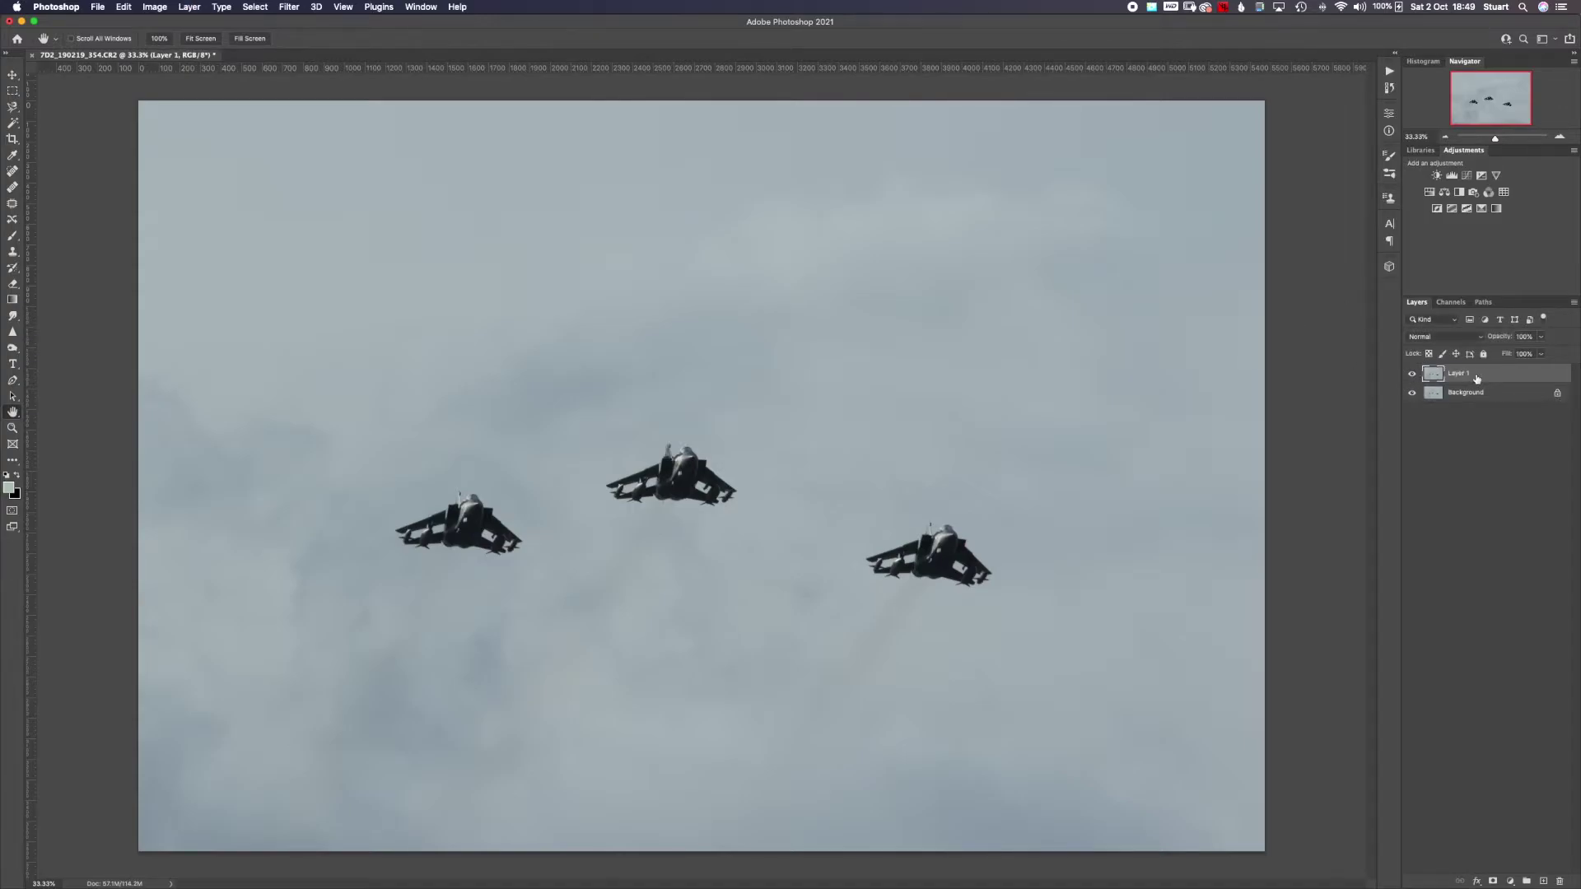
{"action": "left_click", "coordinate": [155, 9]}
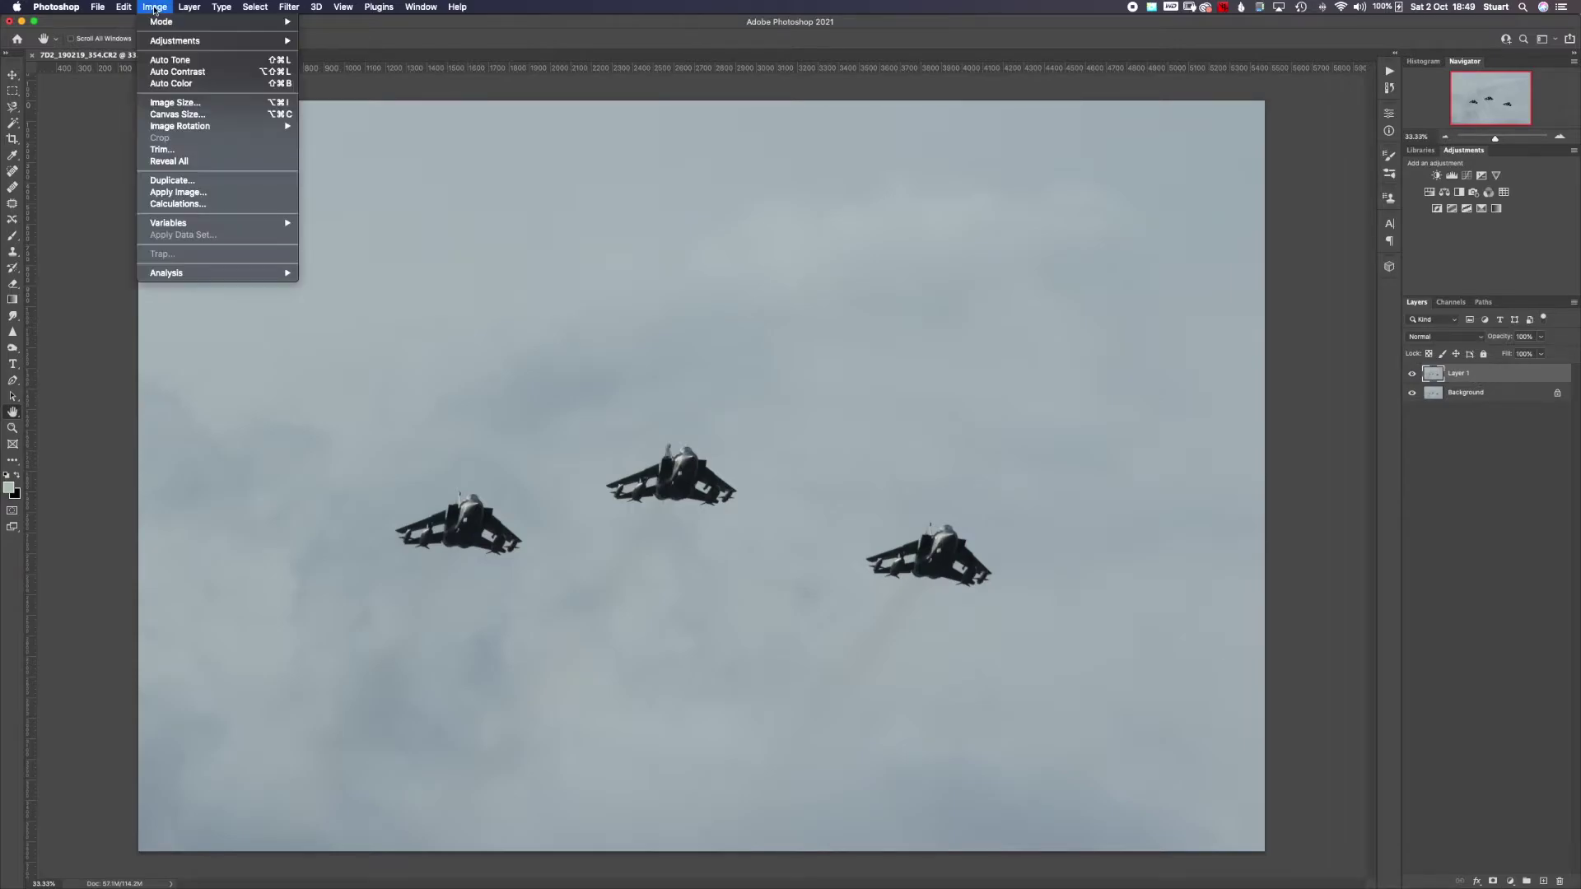
{"action": "mouse_move", "coordinate": [239, 40]}
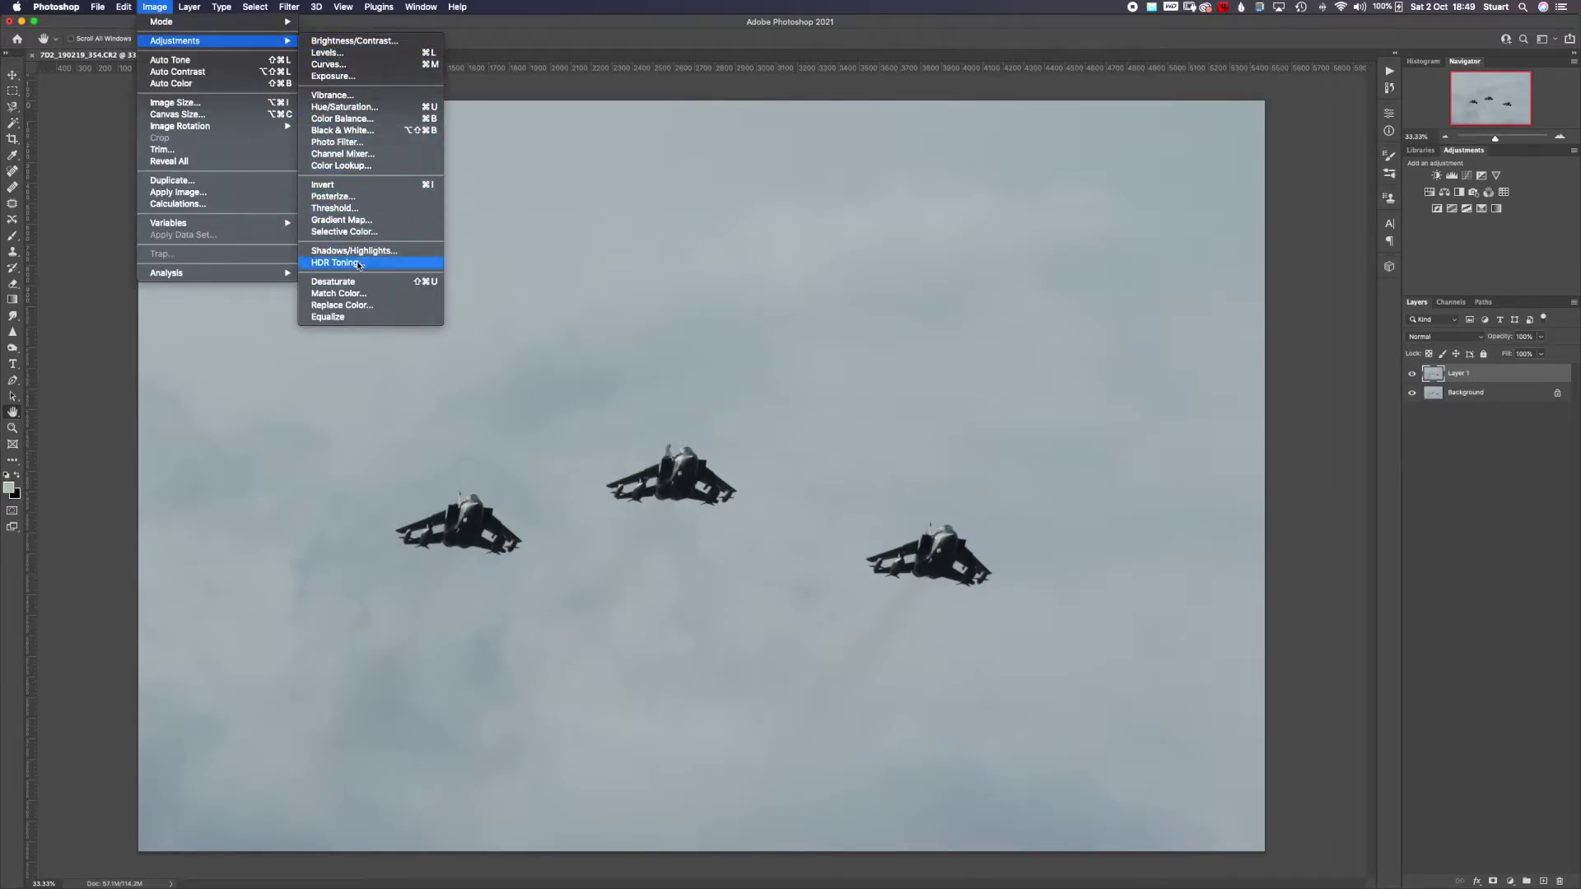
{"action": "left_click", "coordinate": [356, 281]}
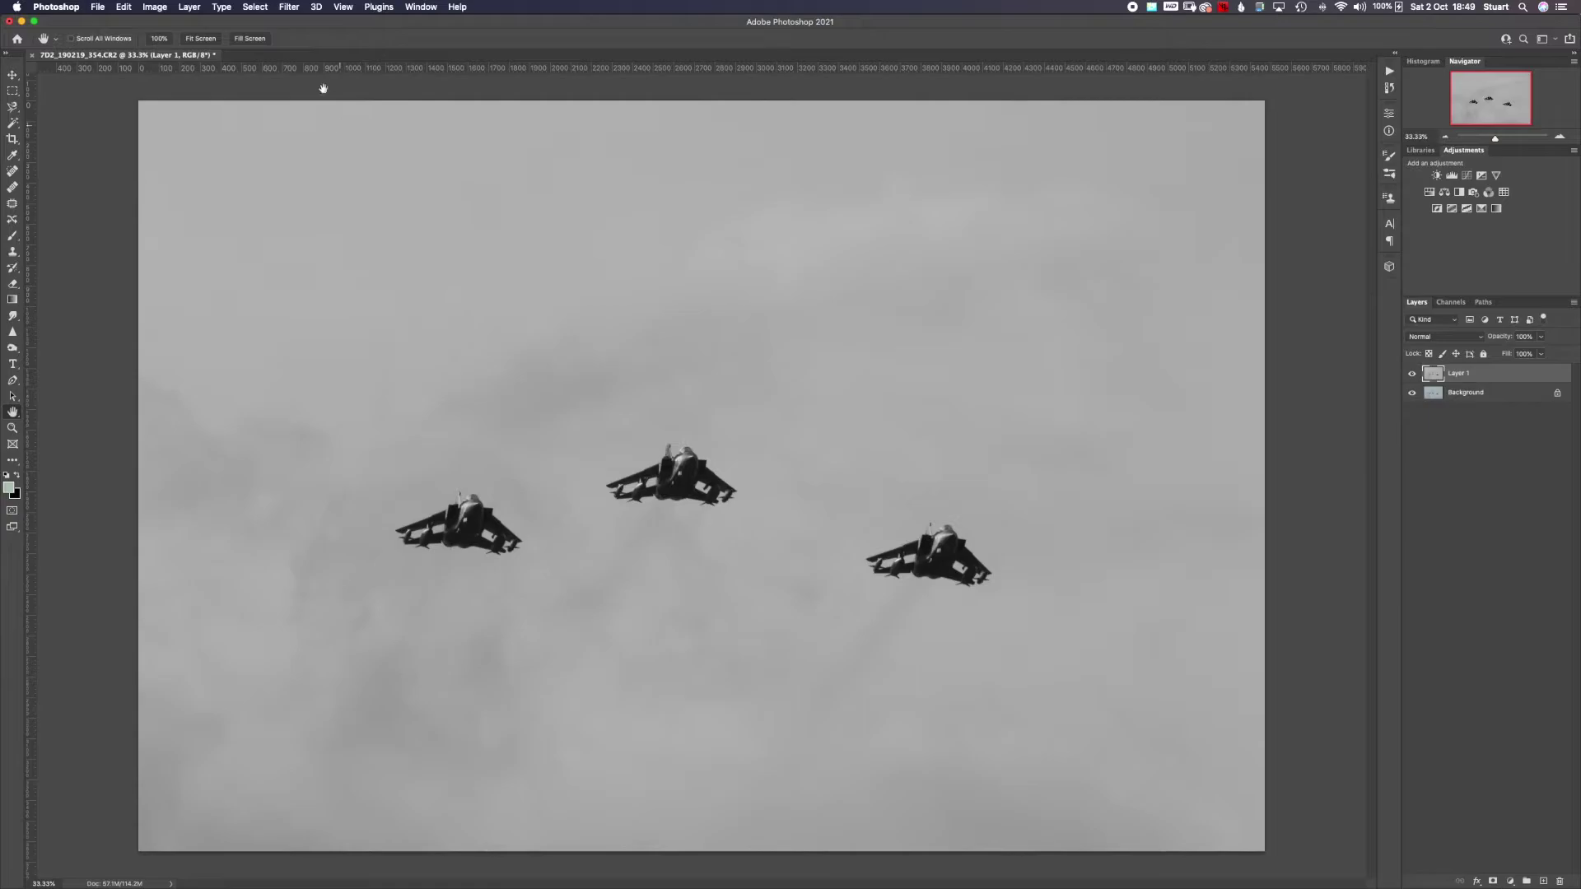
- Apply a High Pass filter with a 3.5 pixel radius to Layer 1 and set its blend mode to Overlay
{"action": "left_click", "coordinate": [289, 8]}
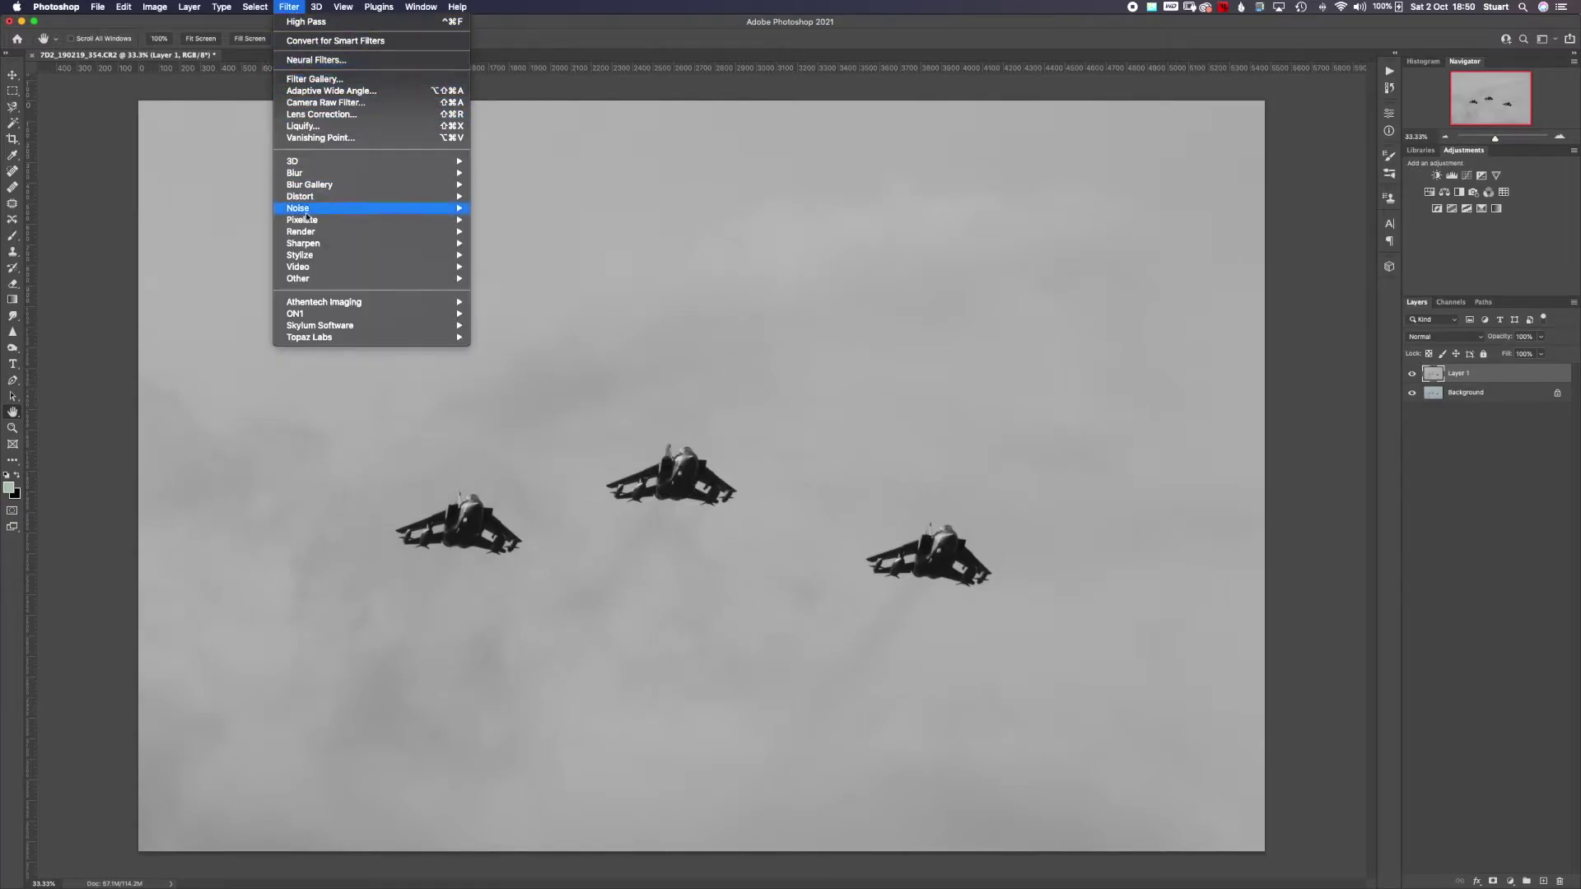
{"action": "mouse_move", "coordinate": [316, 280]}
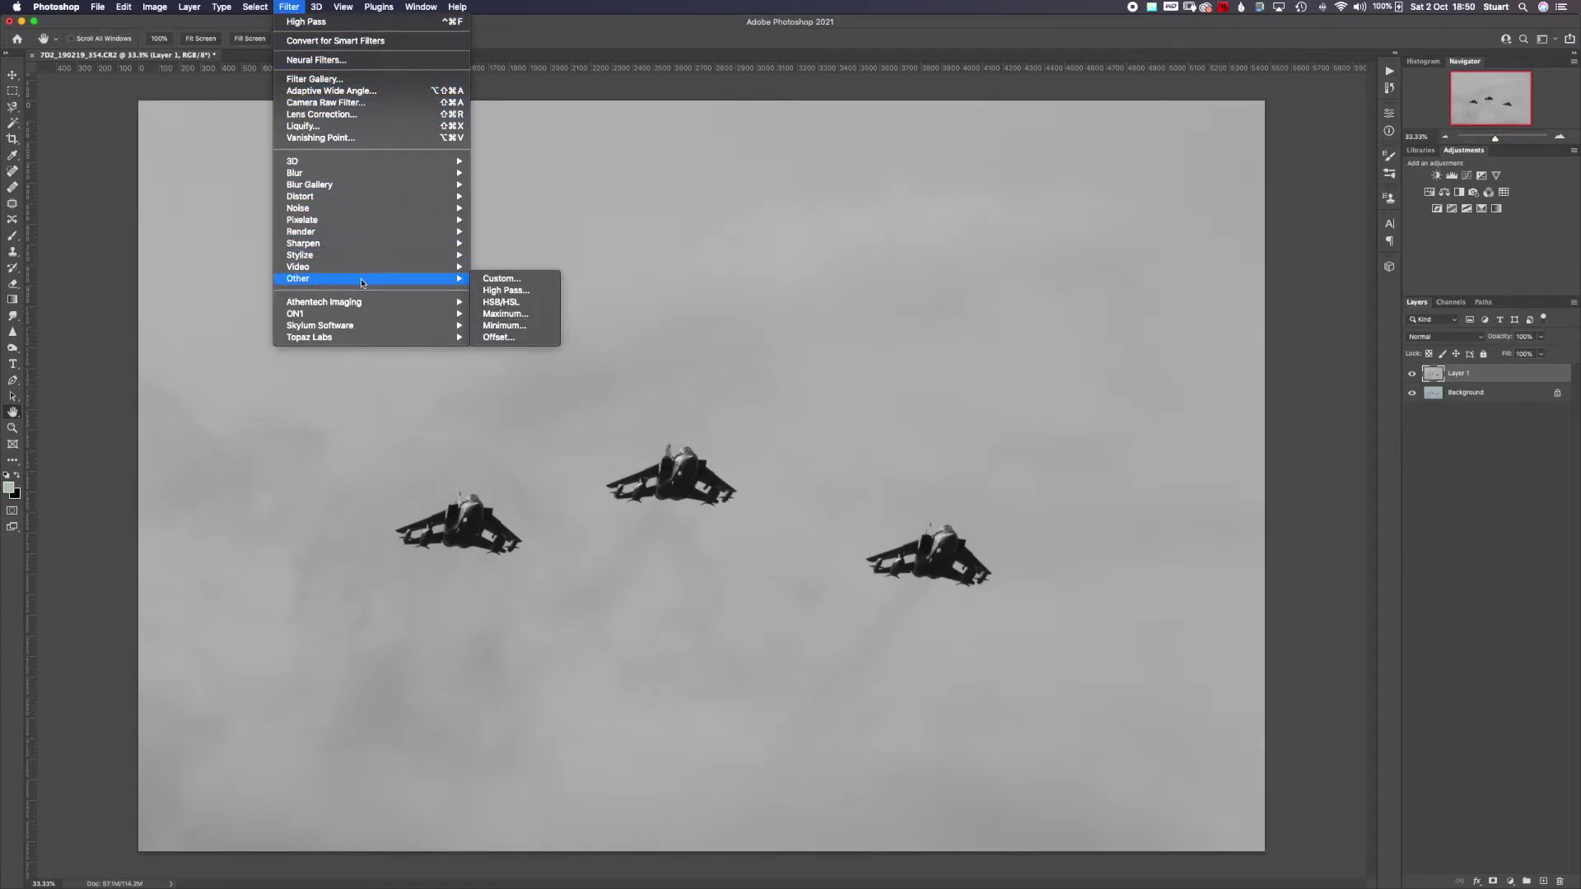
{"action": "left_click", "coordinate": [498, 291]}
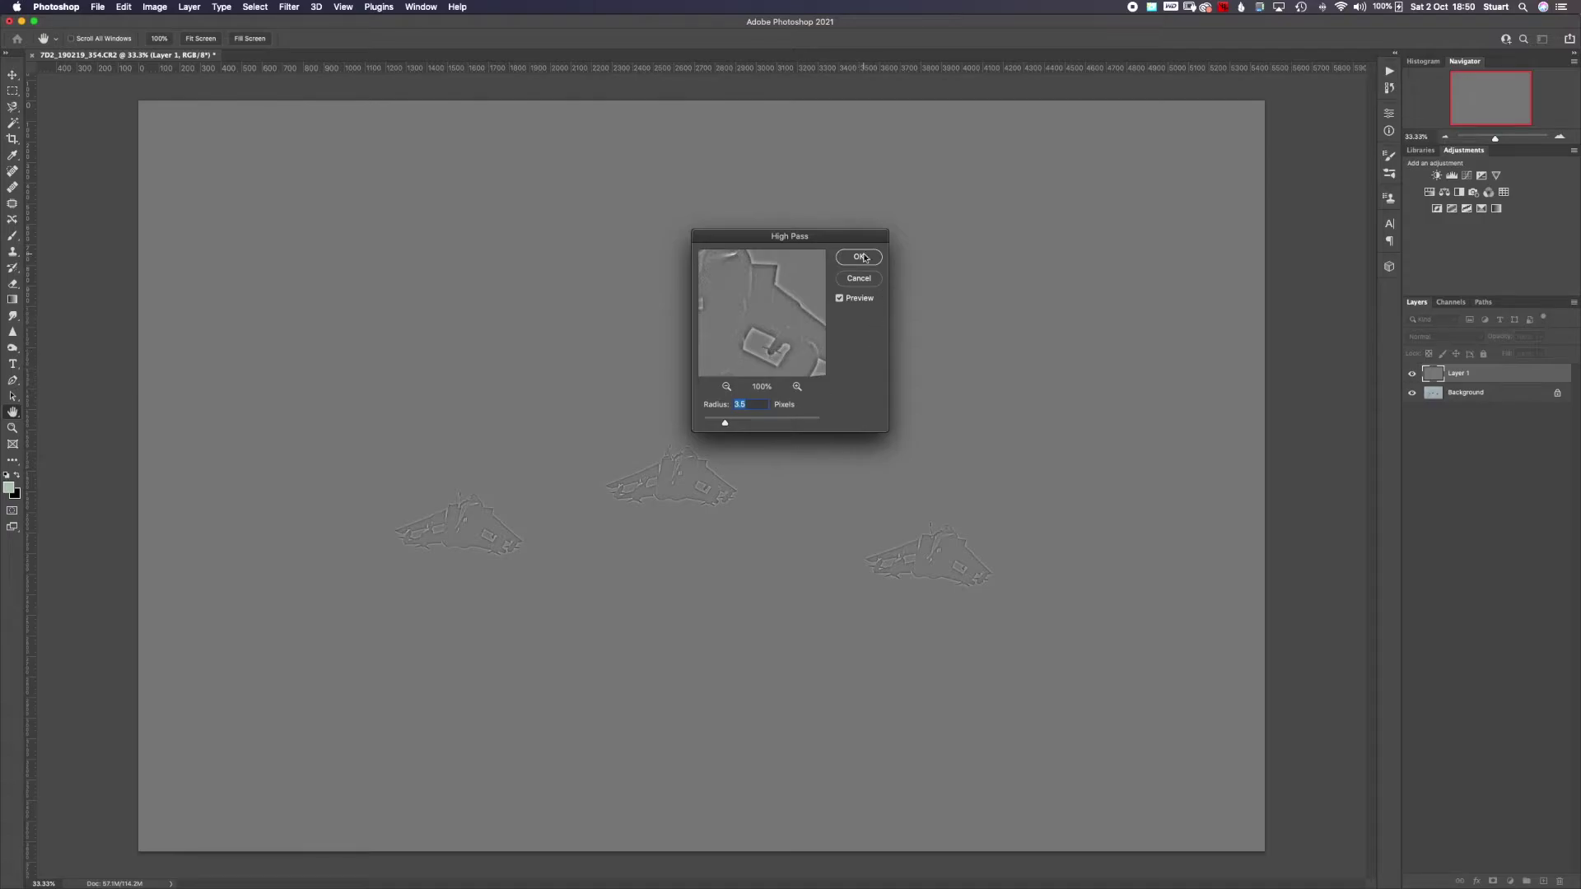
{"action": "left_click", "coordinate": [860, 257]}
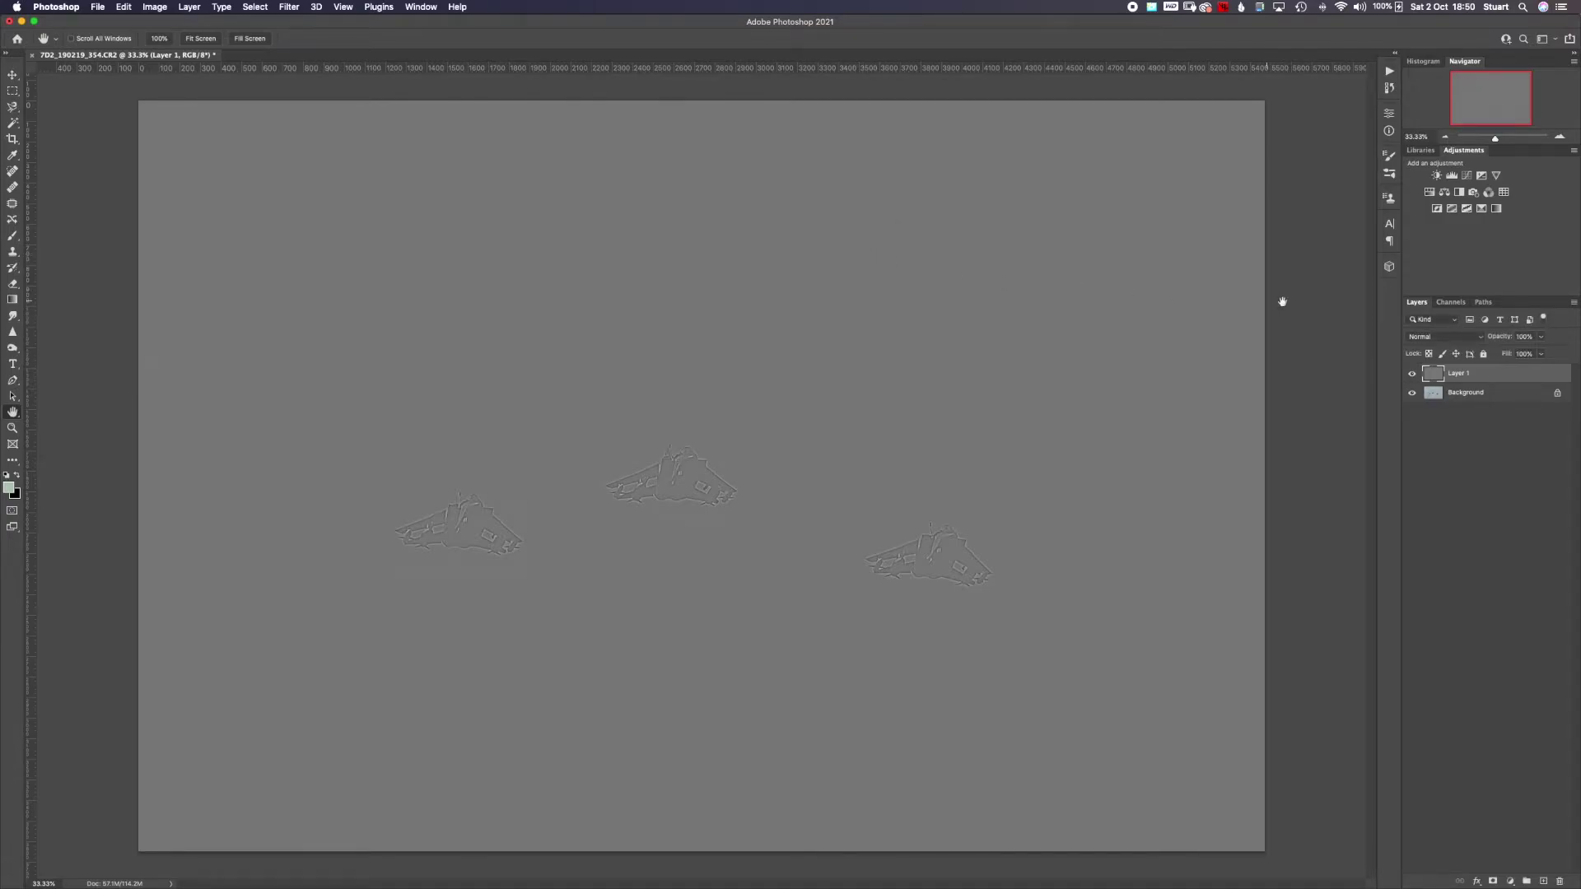
{"action": "left_click", "coordinate": [1428, 336]}
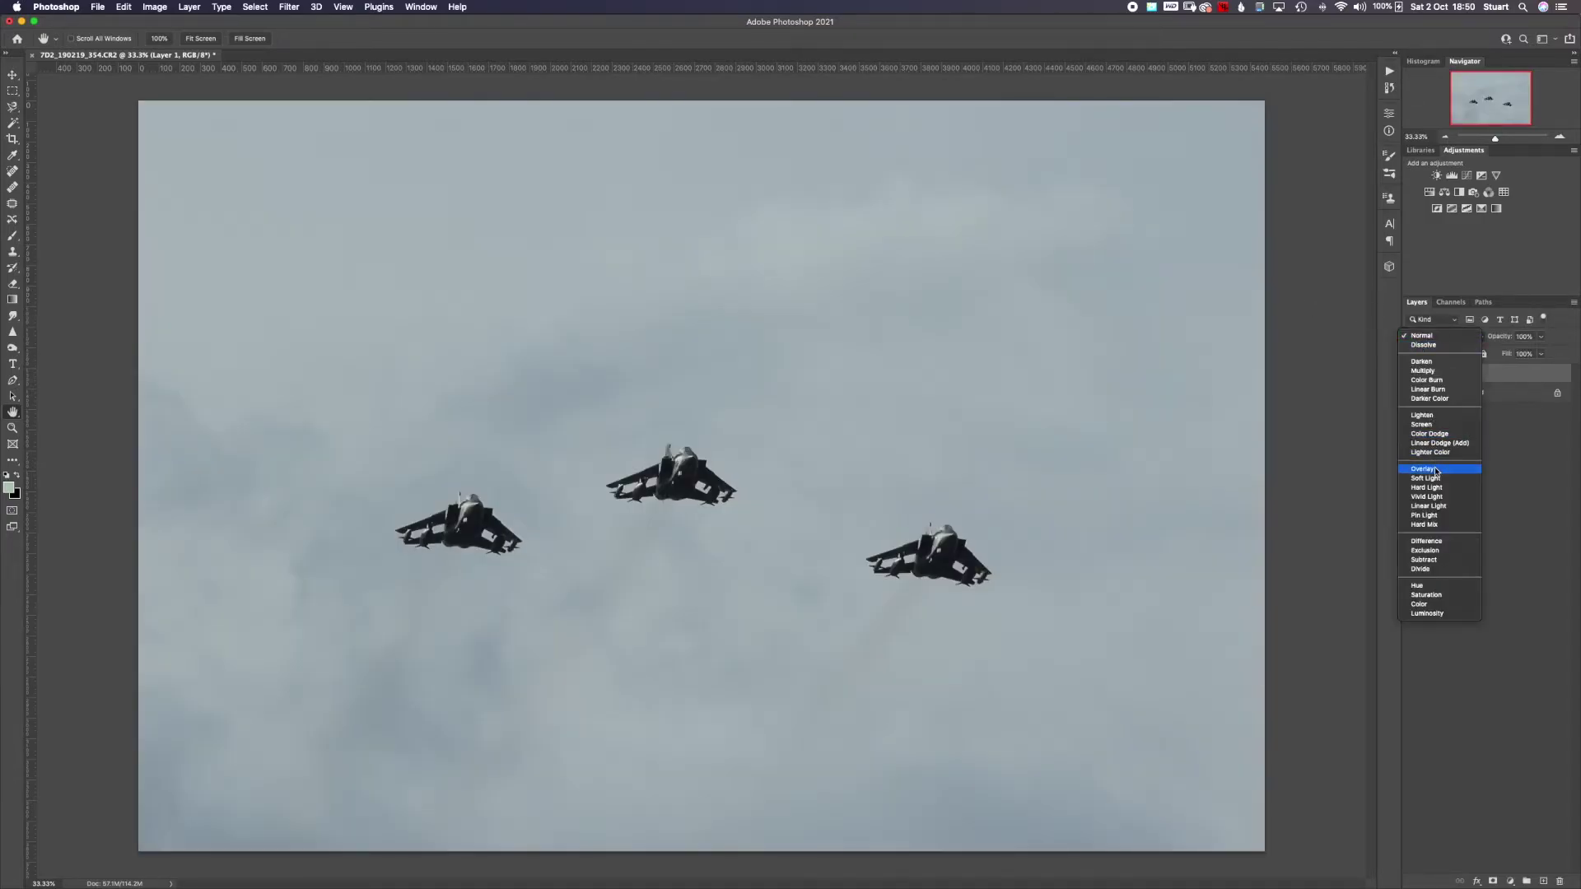
{"action": "left_click", "coordinate": [1423, 469]}
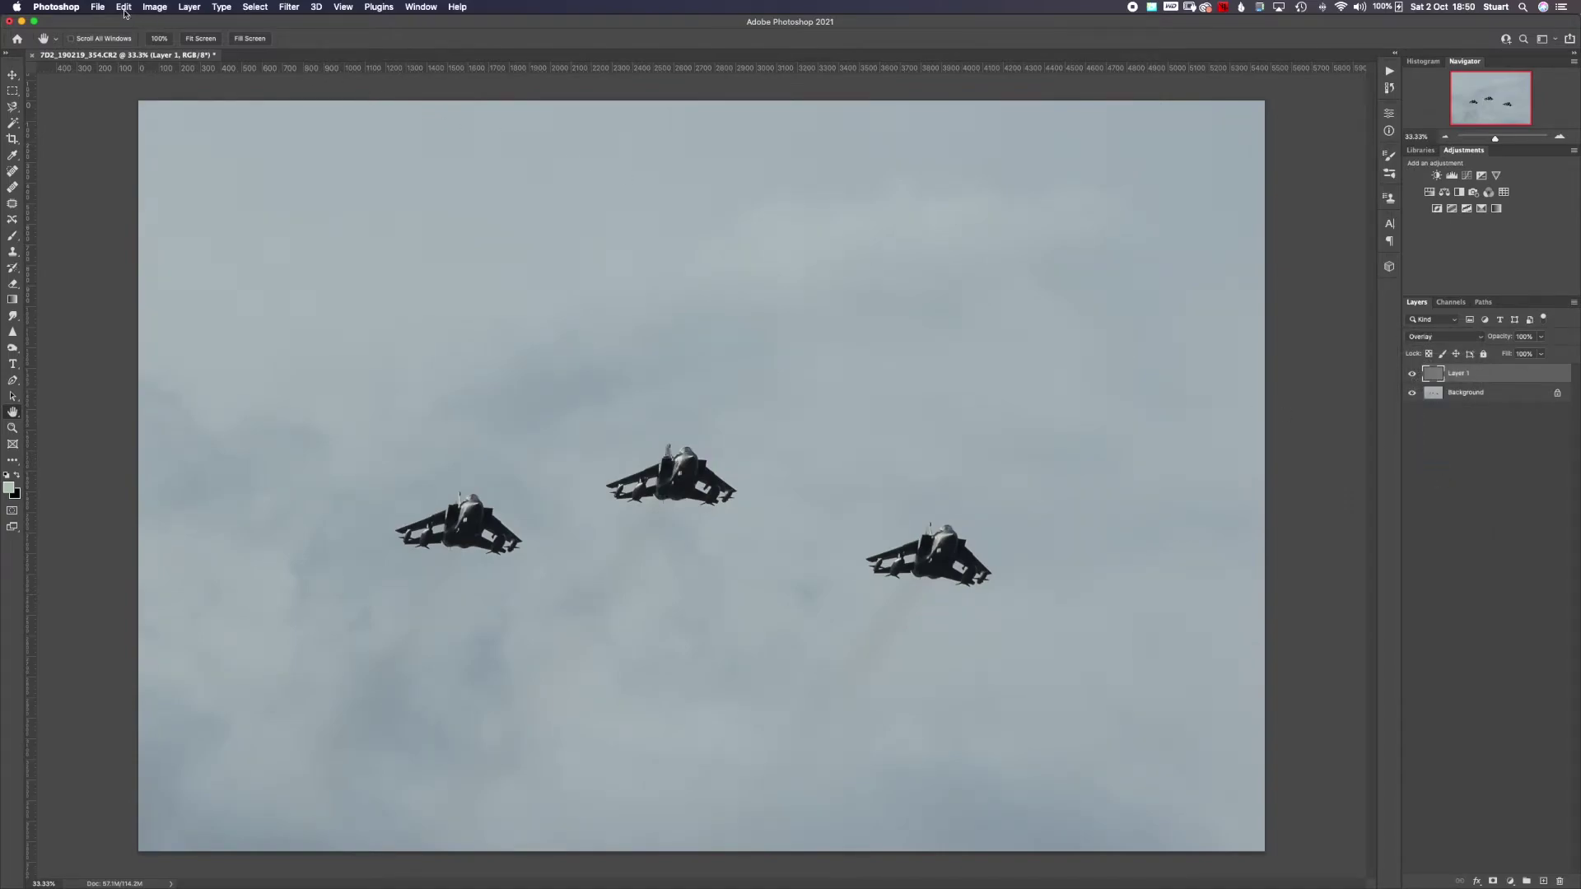
- Save a TIFF copy without layers or compression in the desktop's Sharpened Aviation Images folder, named 7D2_190219_354 copy.tif
{"action": "left_click", "coordinate": [99, 8]}
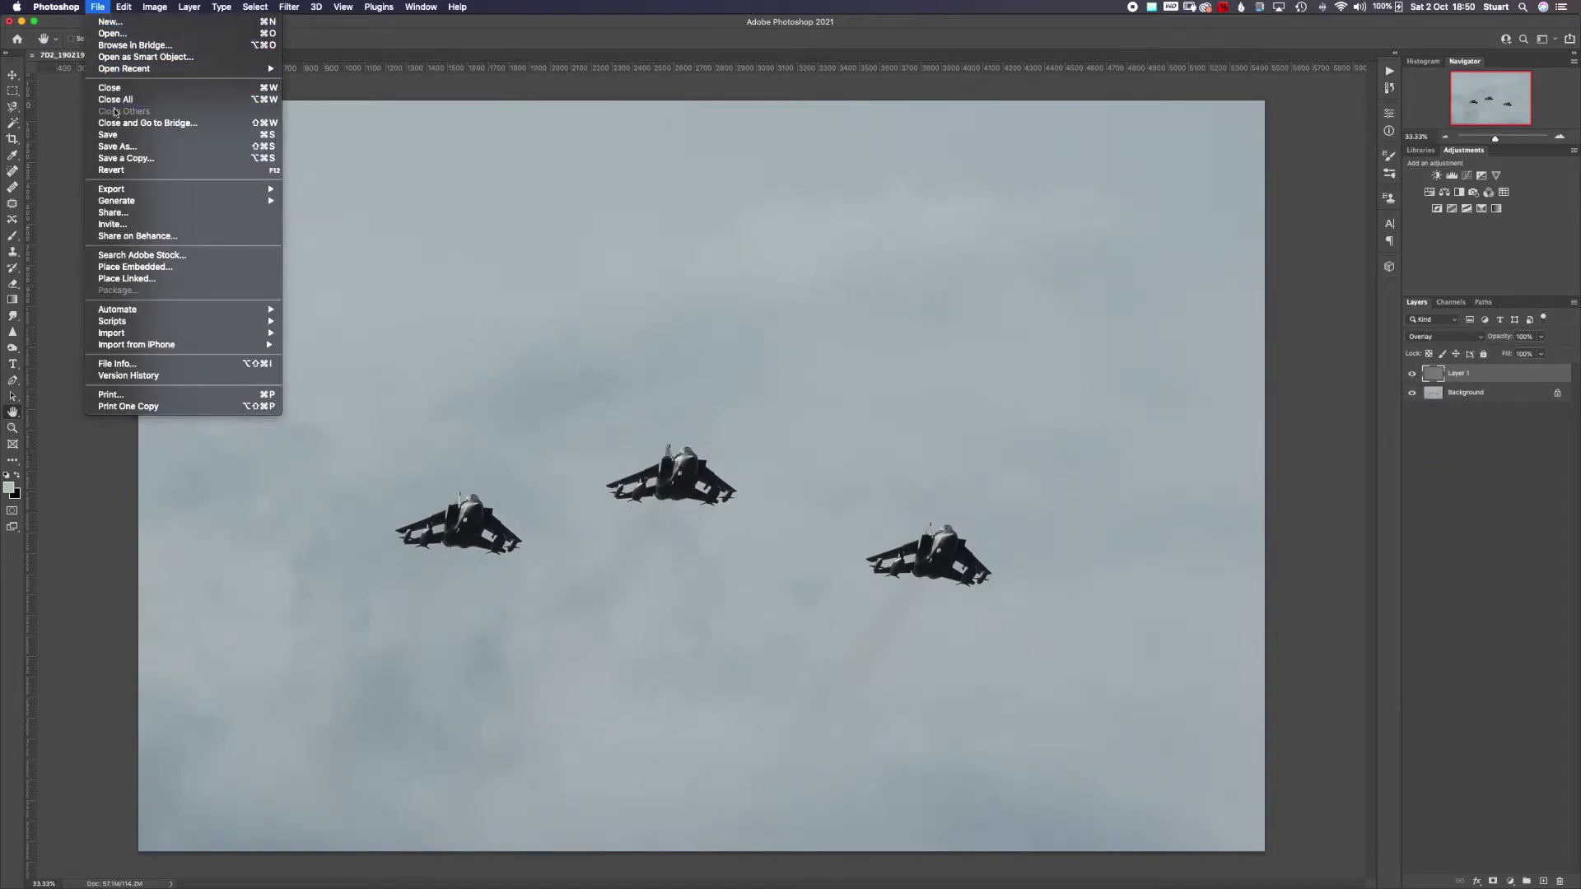
{"action": "left_click", "coordinate": [128, 159]}
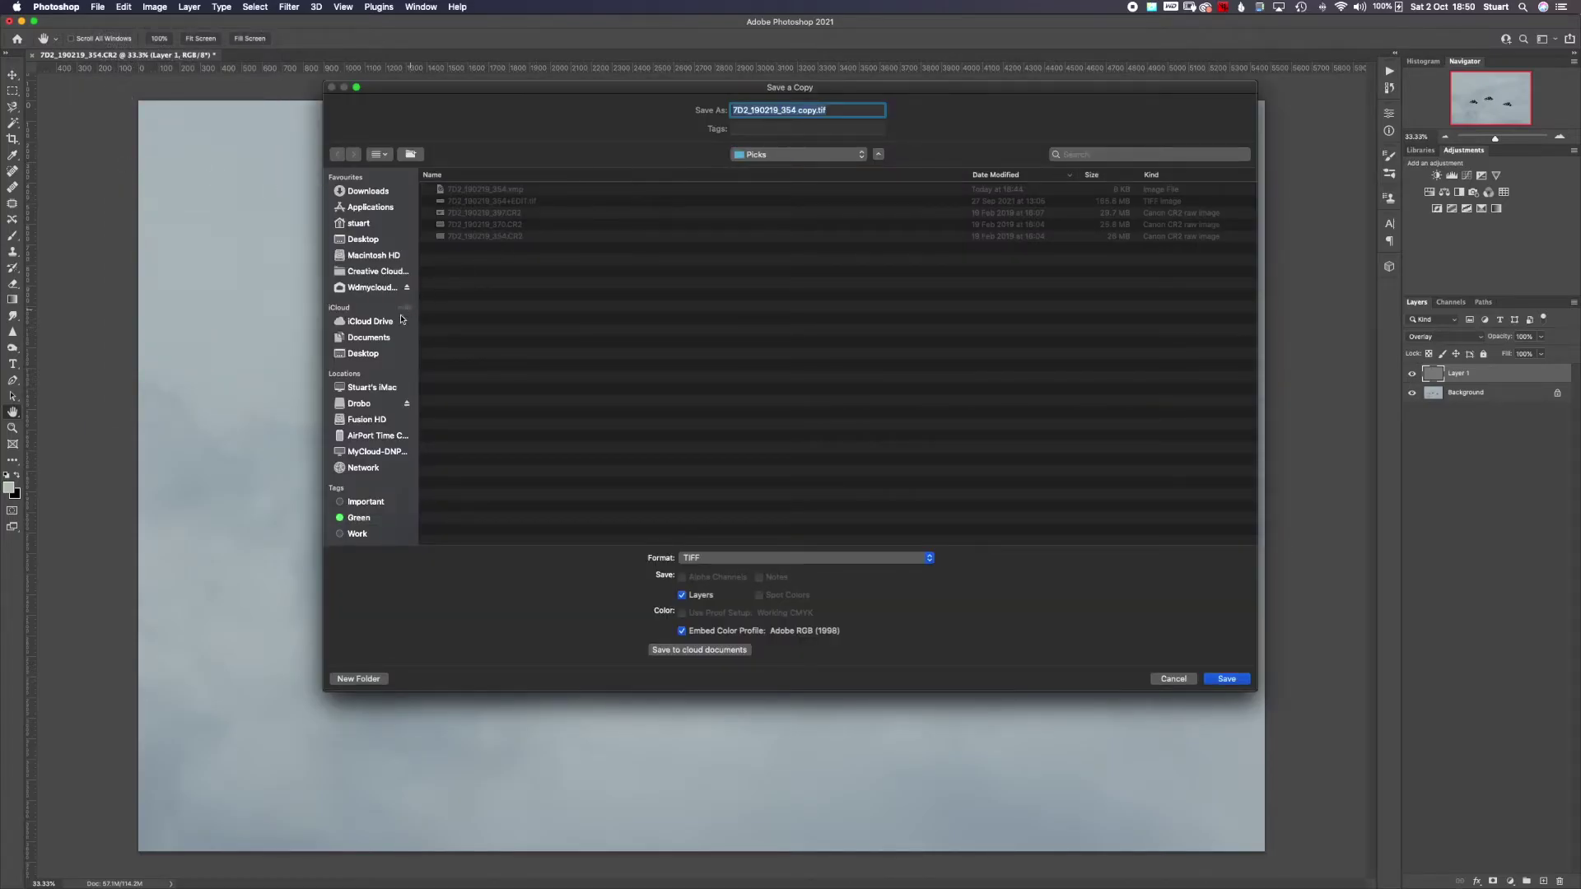
{"action": "left_click", "coordinate": [367, 355]}
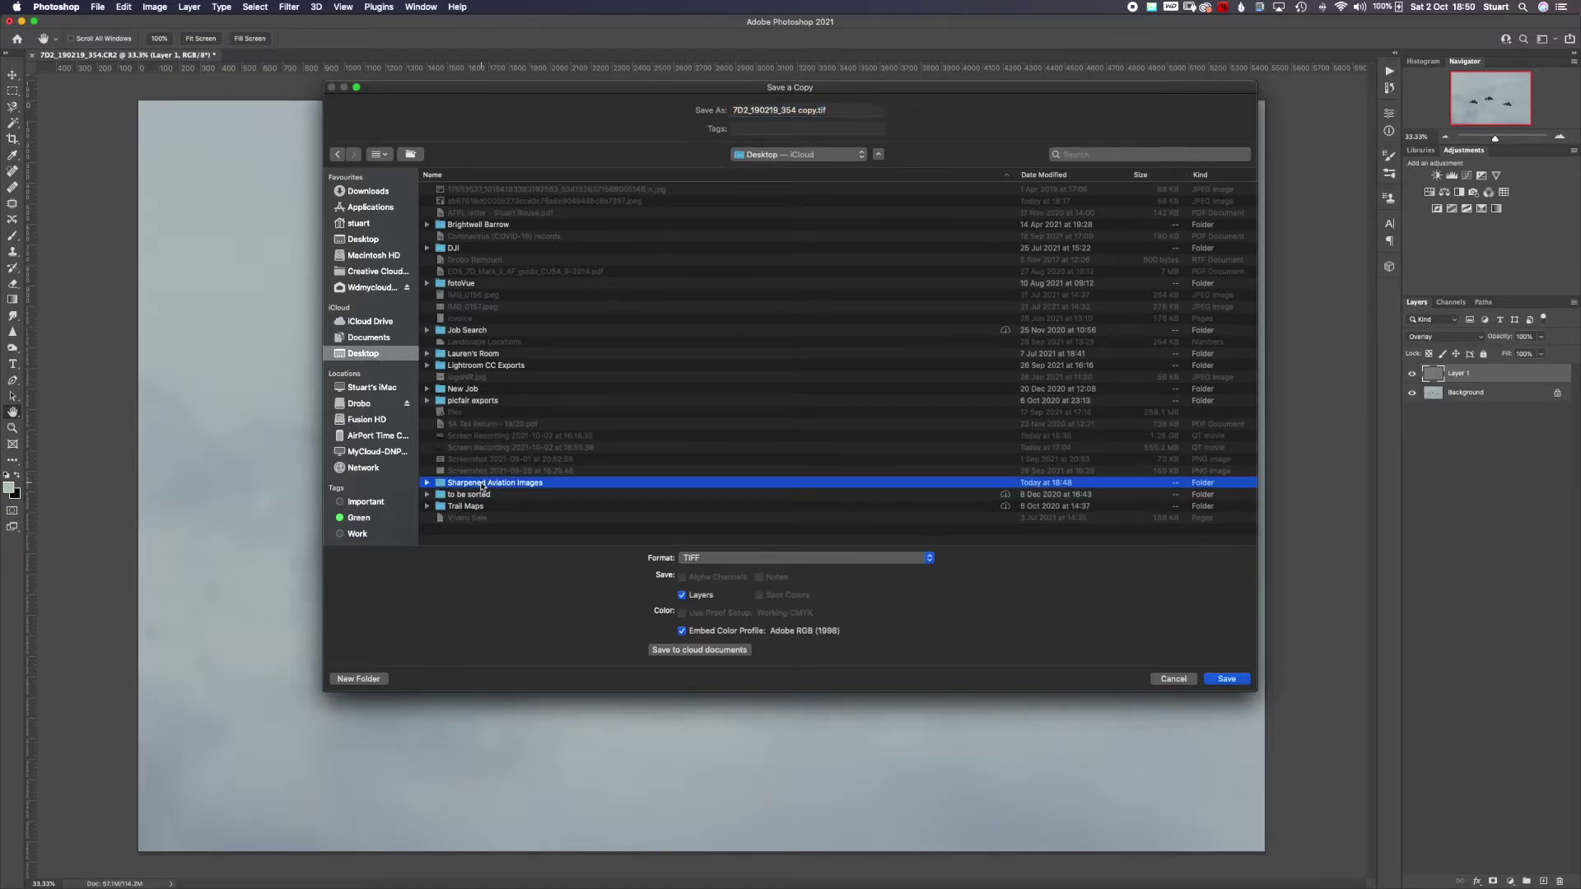
{"action": "double_click", "coordinate": [483, 484]}
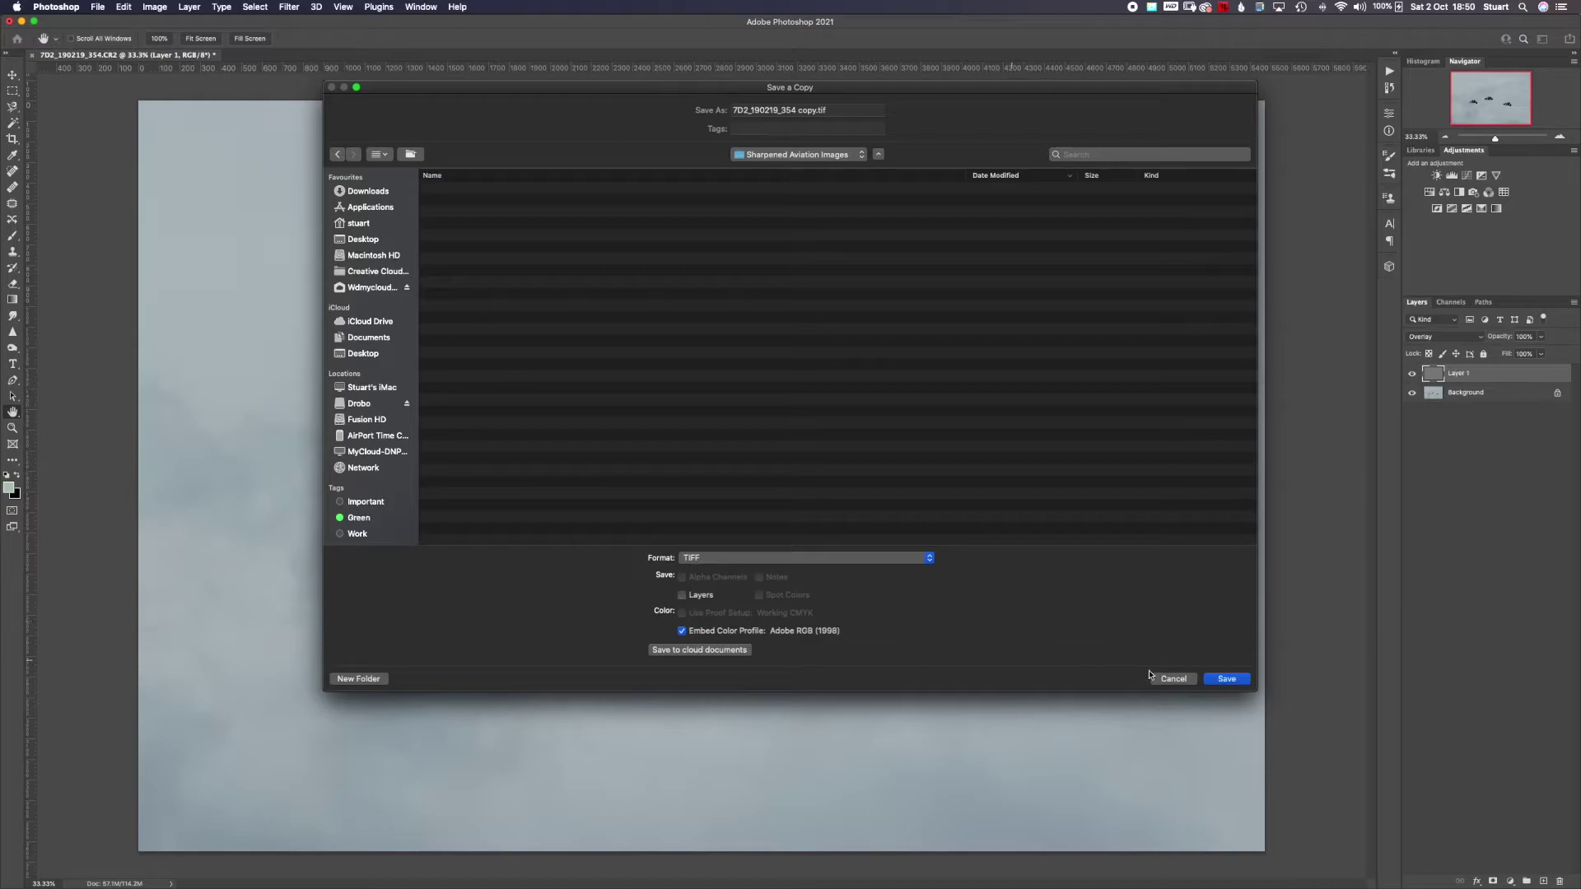
{"action": "left_click", "coordinate": [1227, 679]}
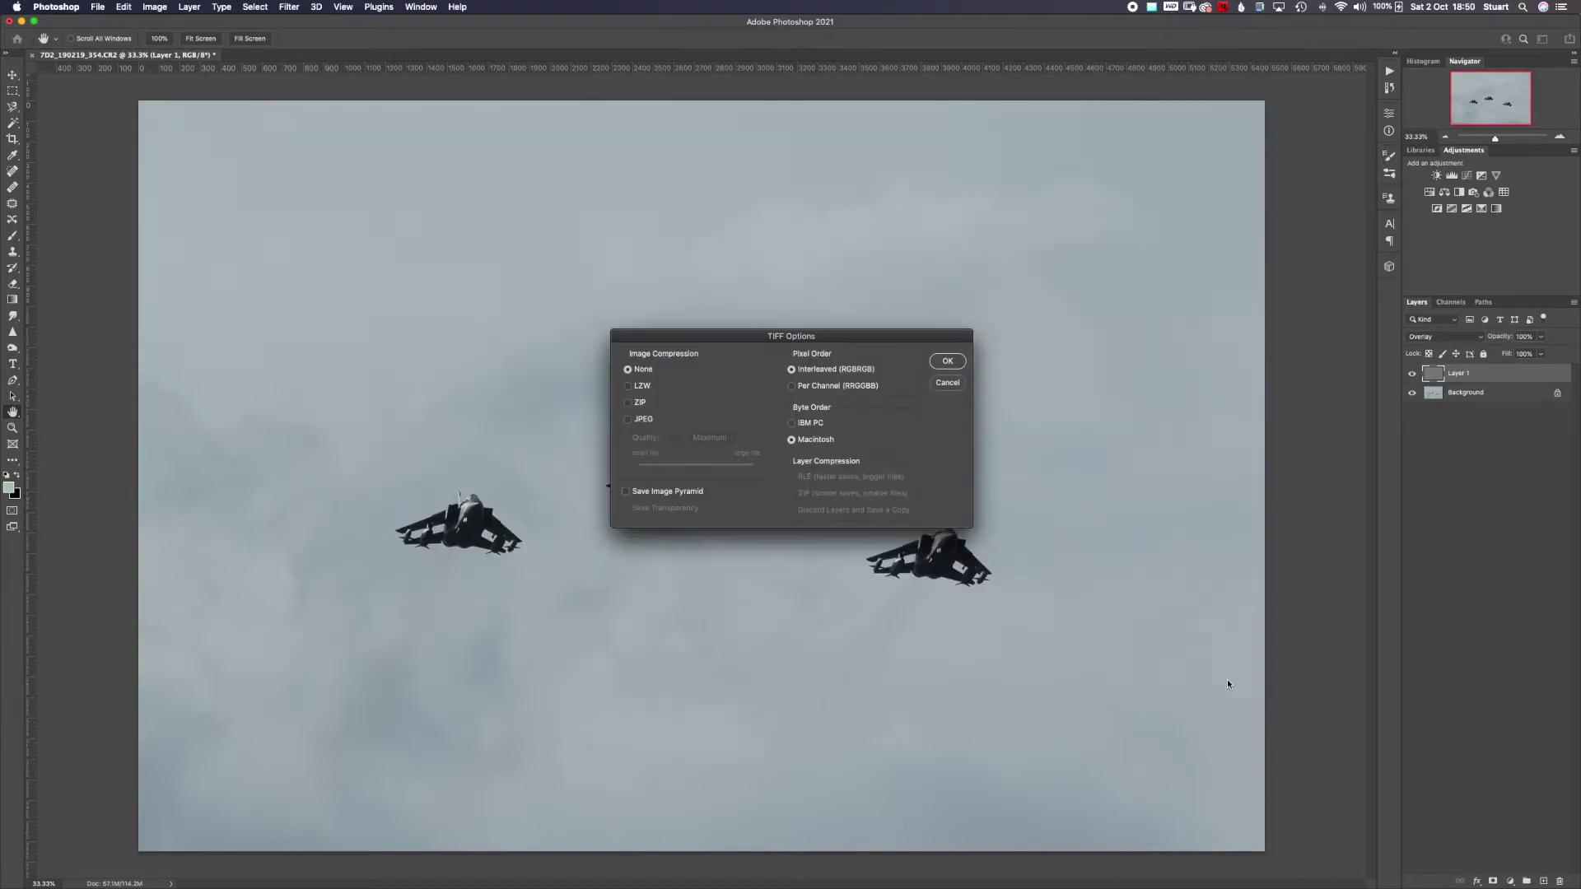
{"action": "left_click", "coordinate": [947, 361]}
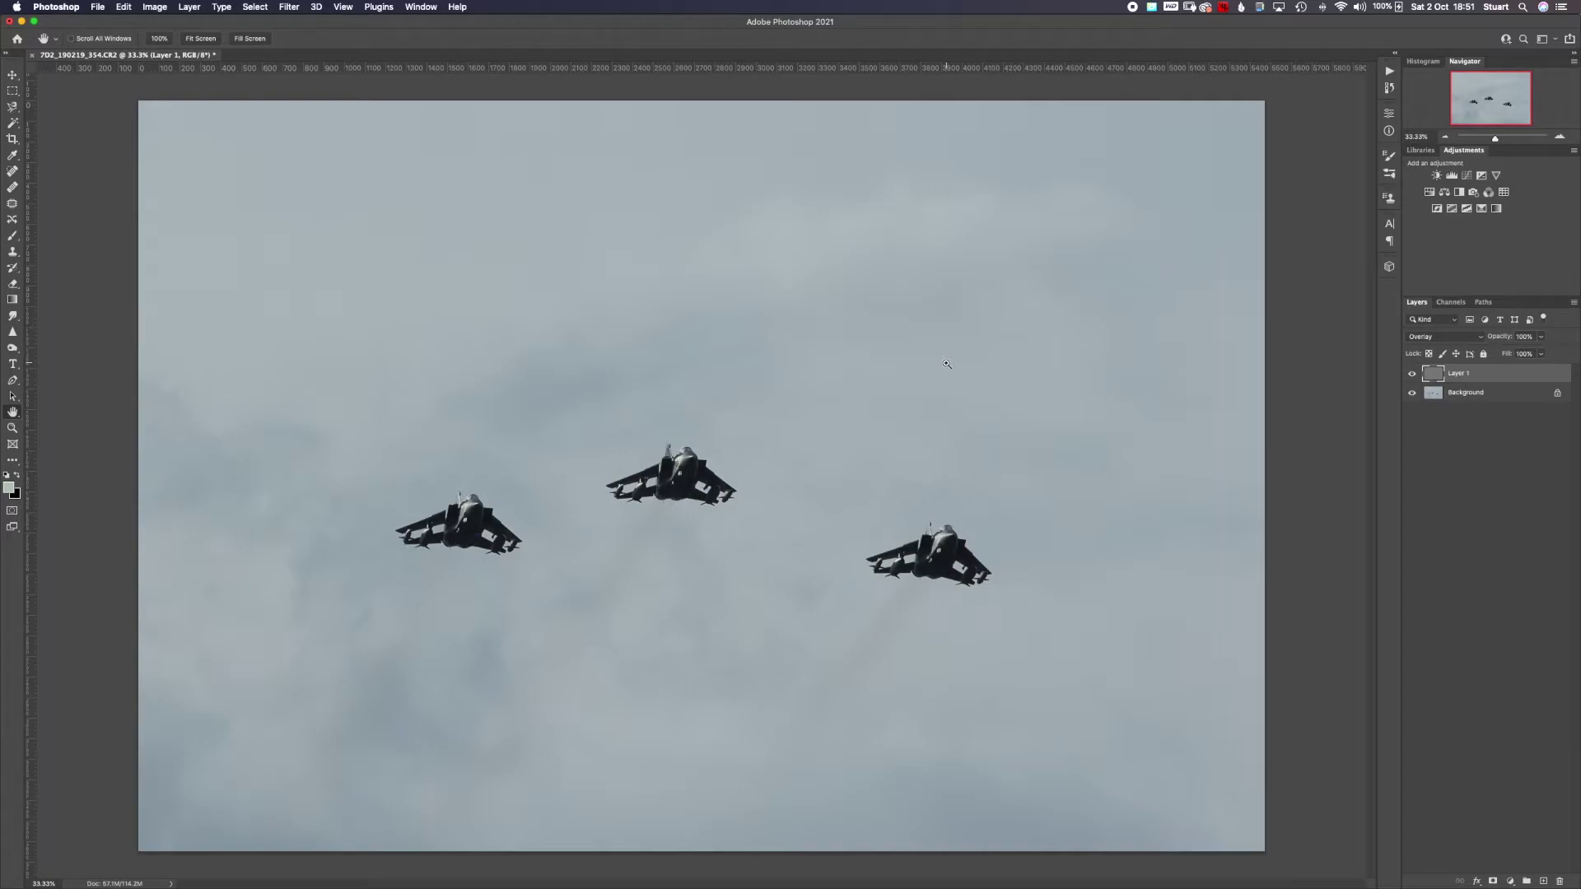
- Close the photo without saving its changes and stop recording the Aviation Sharpen action
{"action": "key", "text": "super+w"}
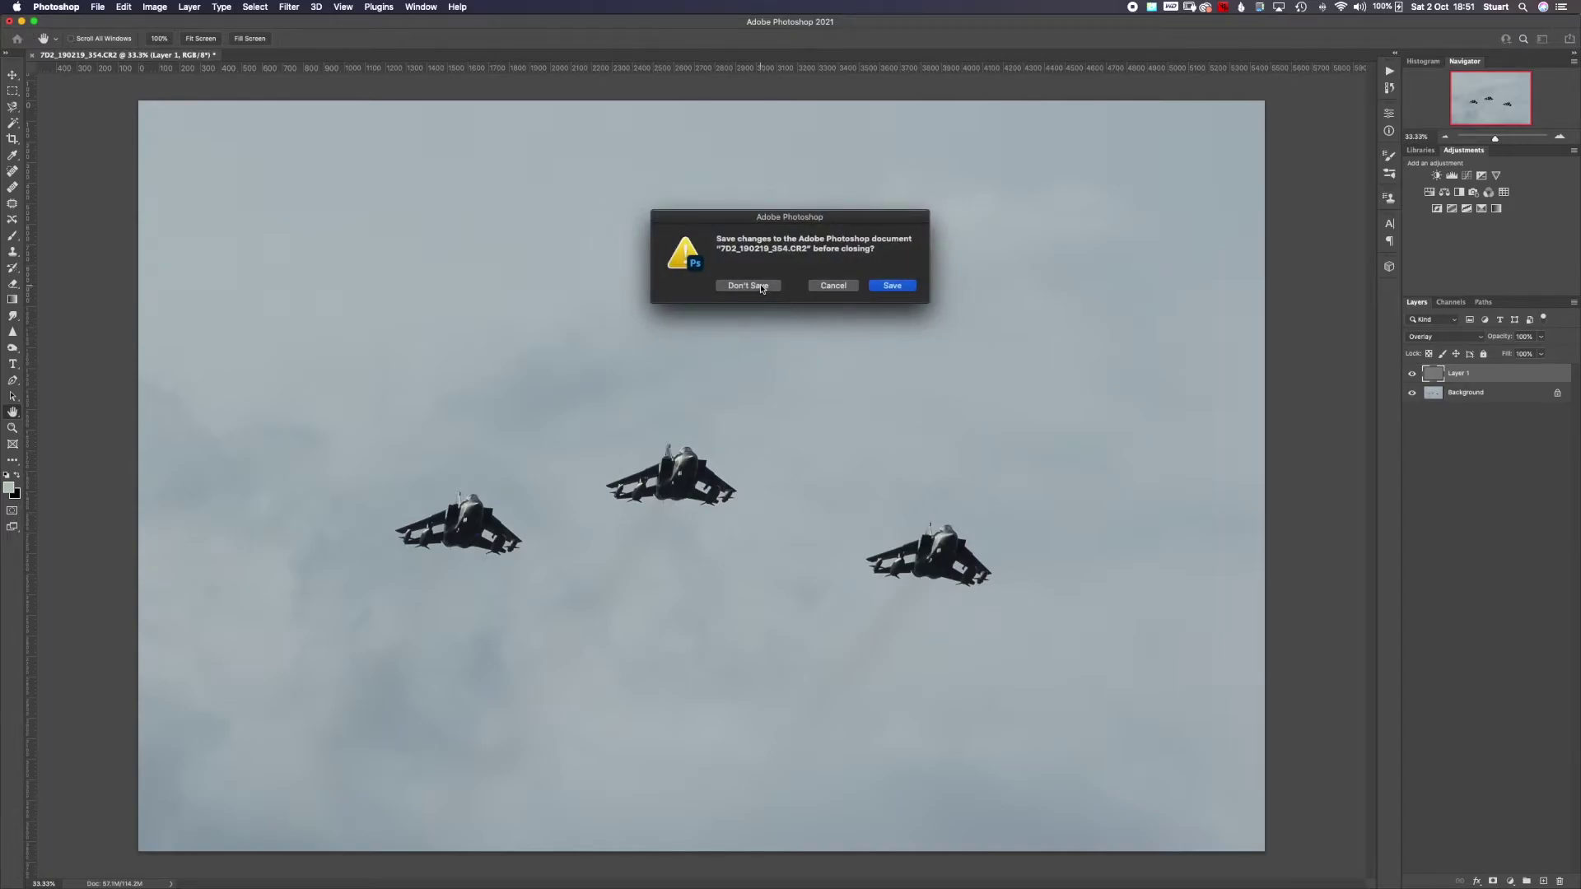
{"action": "left_click", "coordinate": [747, 285]}
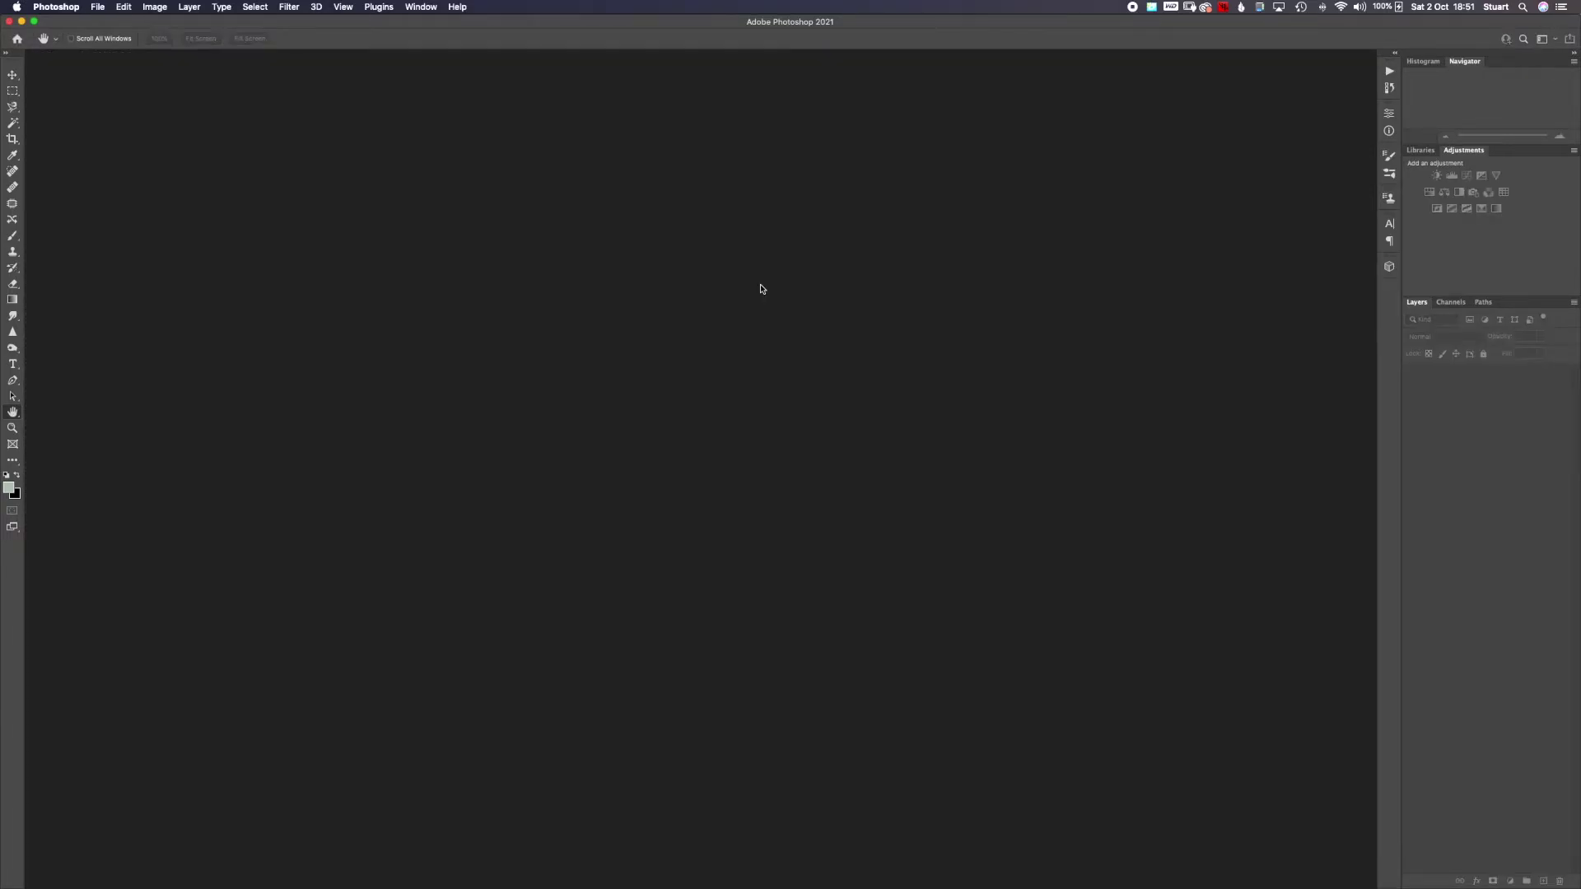
{"action": "left_click", "coordinate": [1389, 73]}
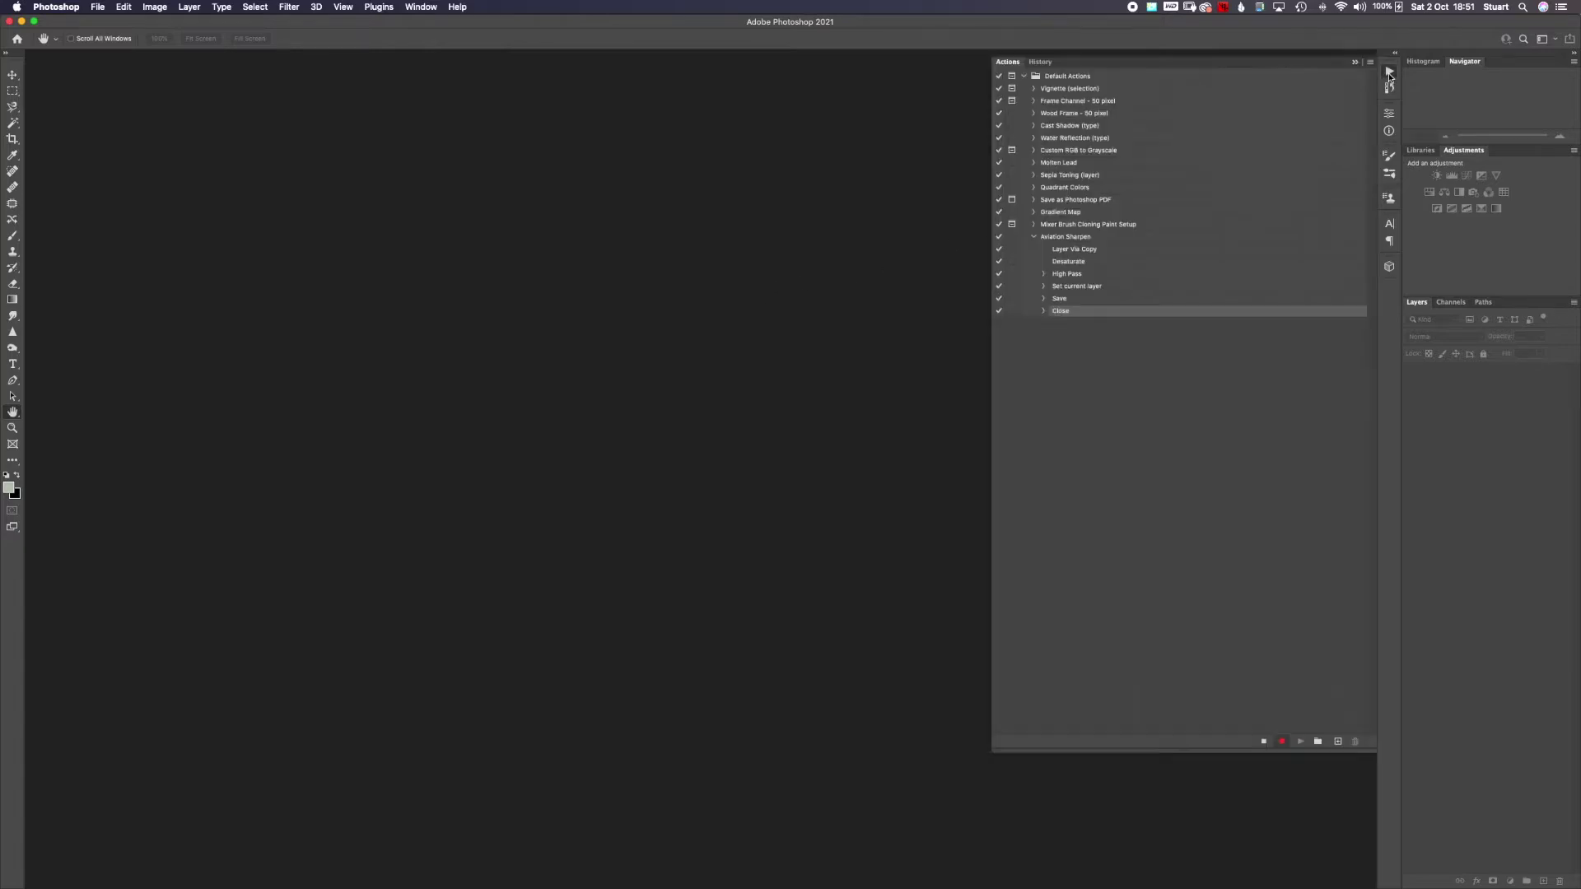
{"action": "left_click", "coordinate": [1264, 741]}
- Show the actions in Button Mode, dock the Actions panel beside Navigator, and enlarge it until all action buttons fit
{"action": "left_click", "coordinate": [1370, 62]}
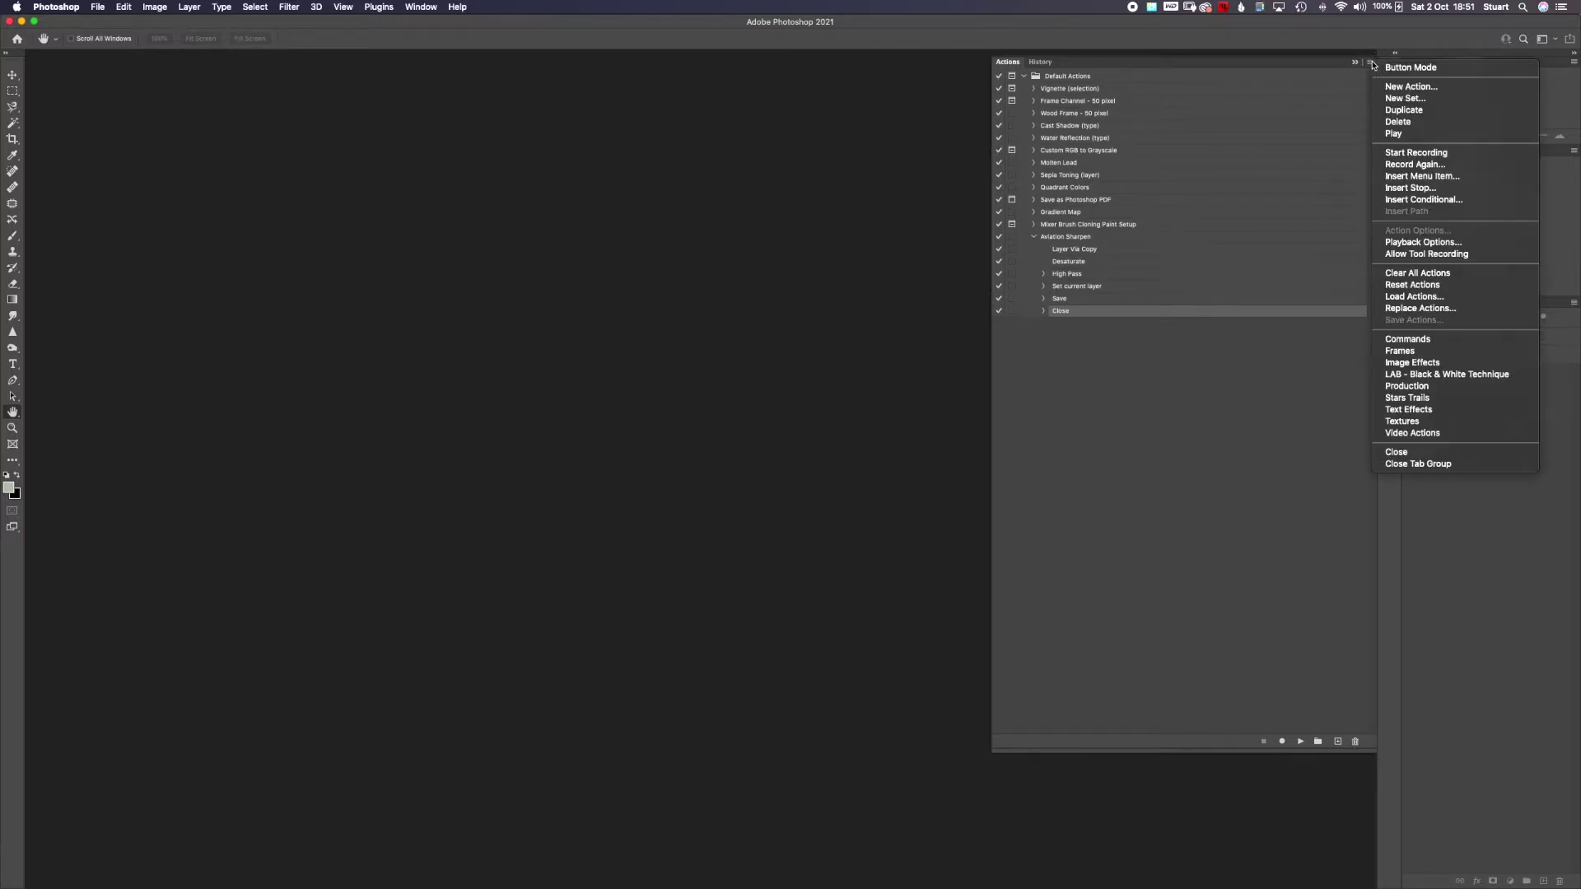
{"action": "left_click", "coordinate": [1389, 68]}
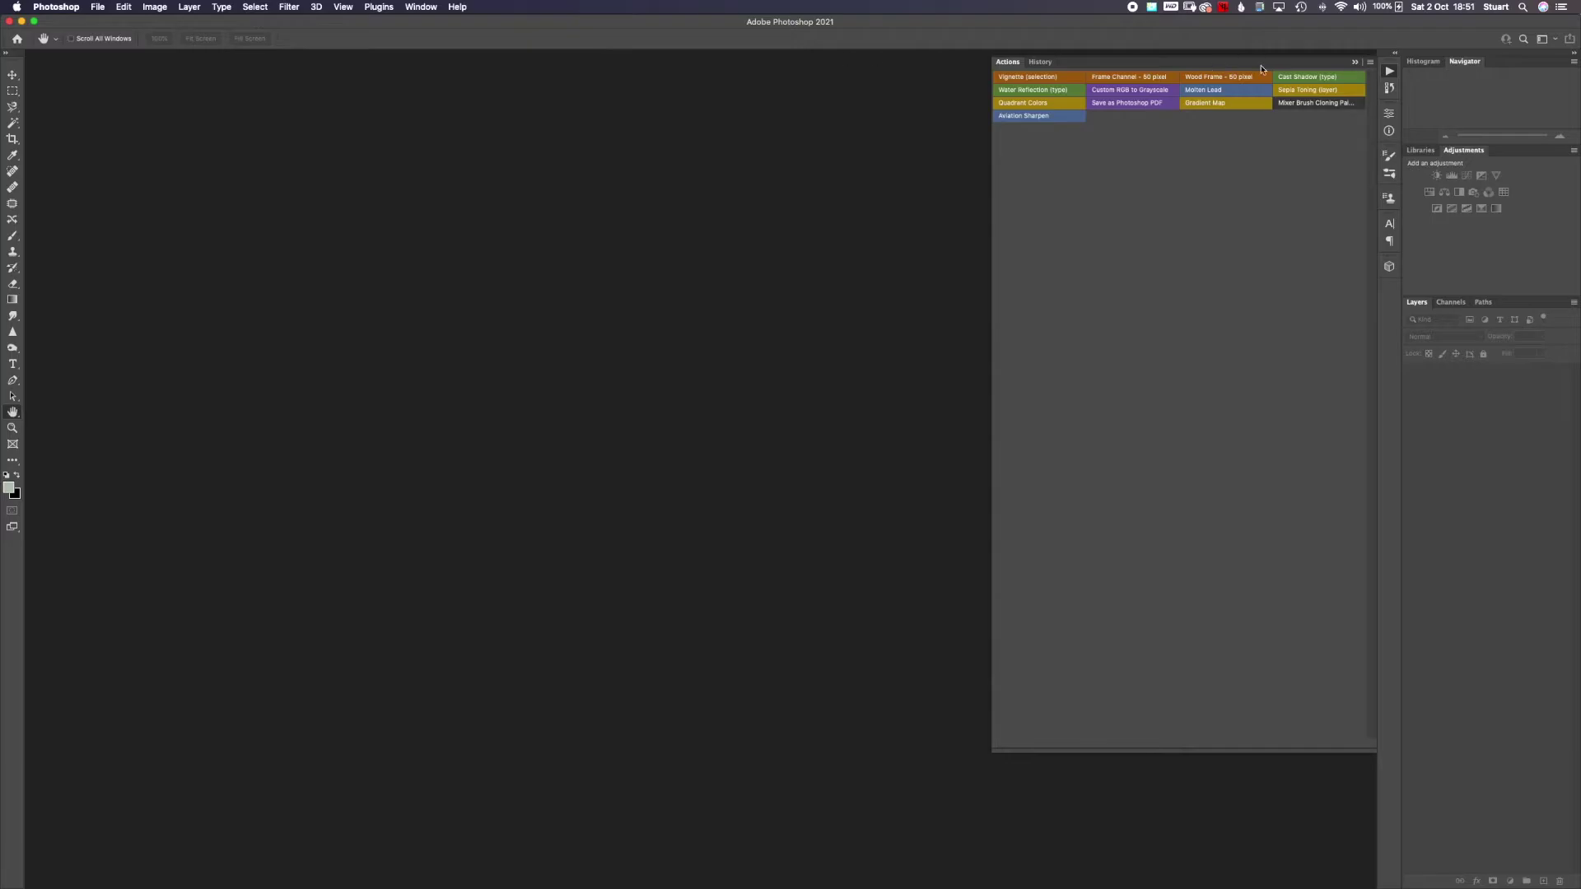
{"action": "left_click_drag", "start_coordinate": [1287, 61], "coordinate": [1494, 66]}
{"action": "scroll", "coordinate": [1477, 104], "scroll_direction": "down", "scroll_amount": 1}
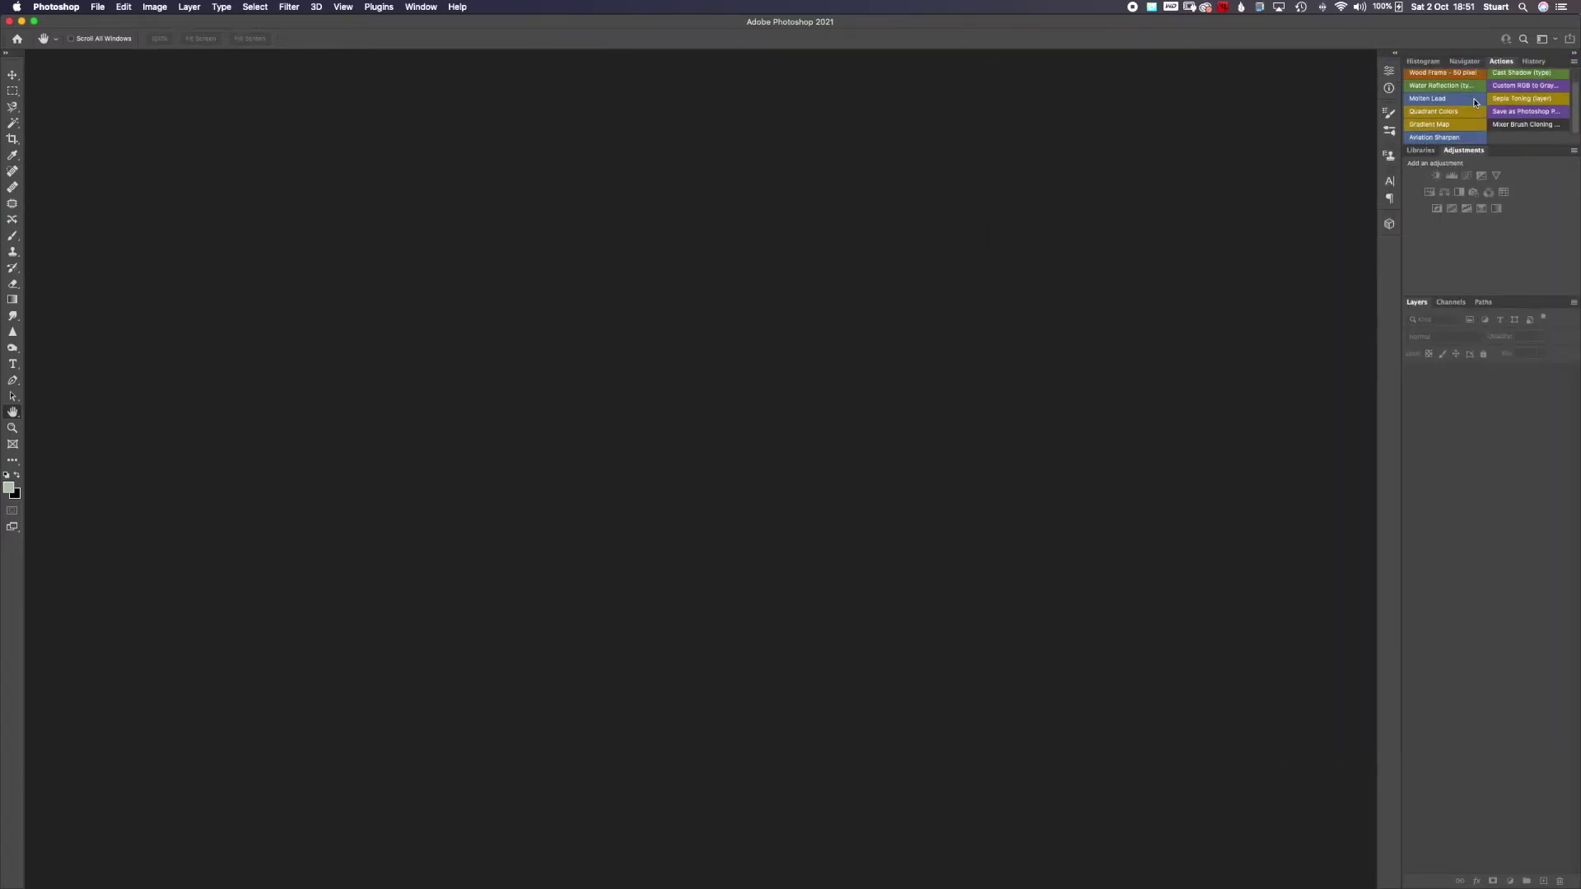
{"action": "left_click_drag", "start_coordinate": [1503, 145], "coordinate": [1503, 196]}
{"action": "left_click_drag", "start_coordinate": [1504, 295], "coordinate": [1504, 359]}
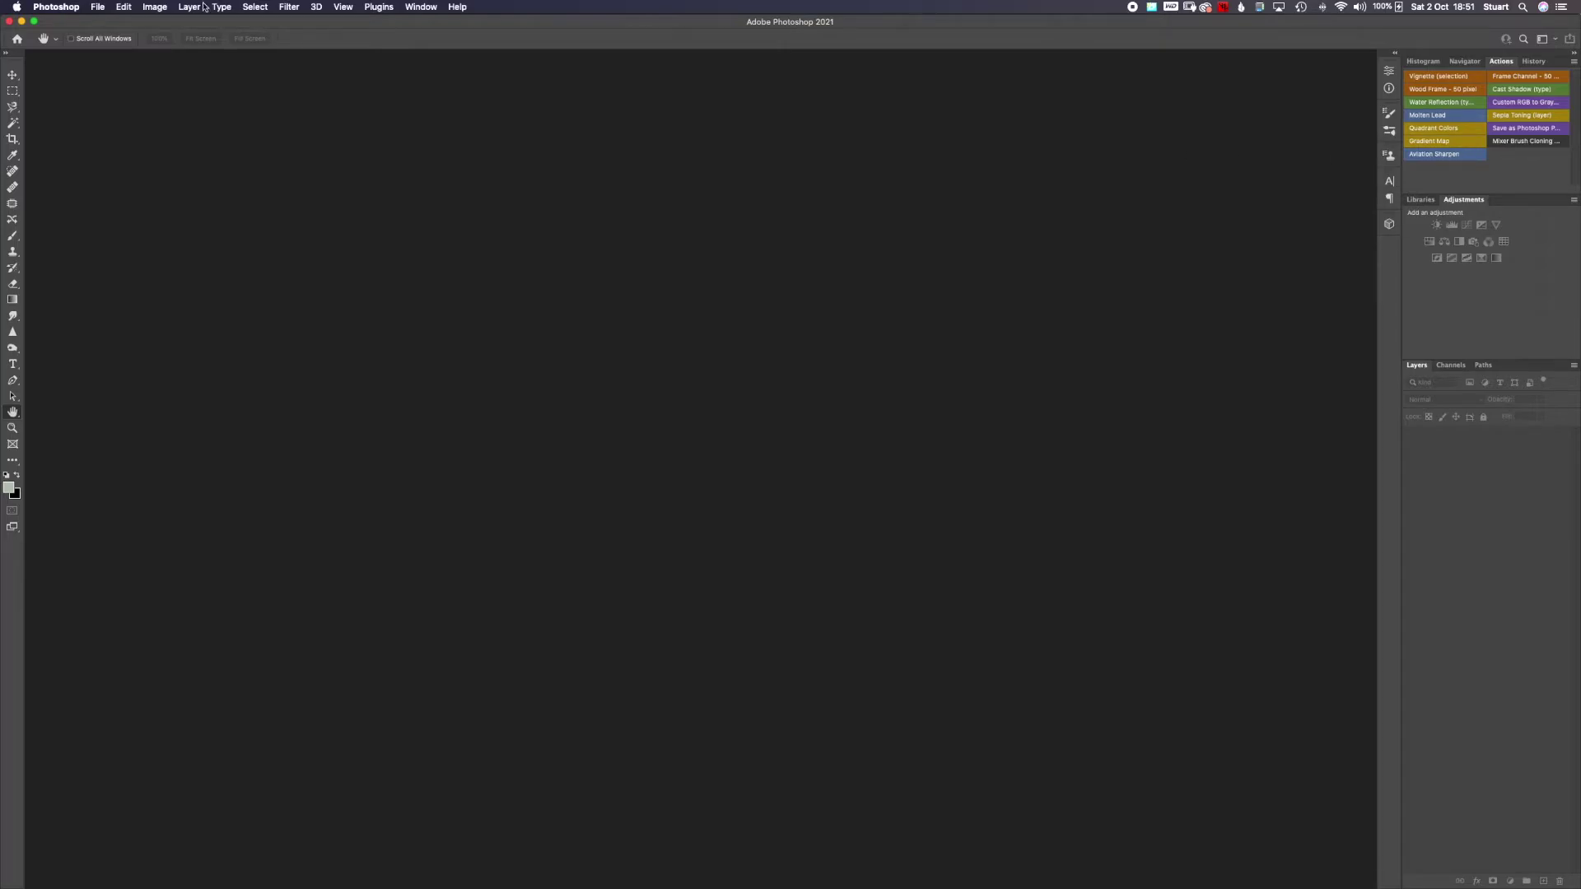
- Reopen the recent file 7D2_190219_354.CR2 through Camera Raw with unchanged settings and run the Aviation Sharpen action on it
{"action": "left_click", "coordinate": [97, 8]}
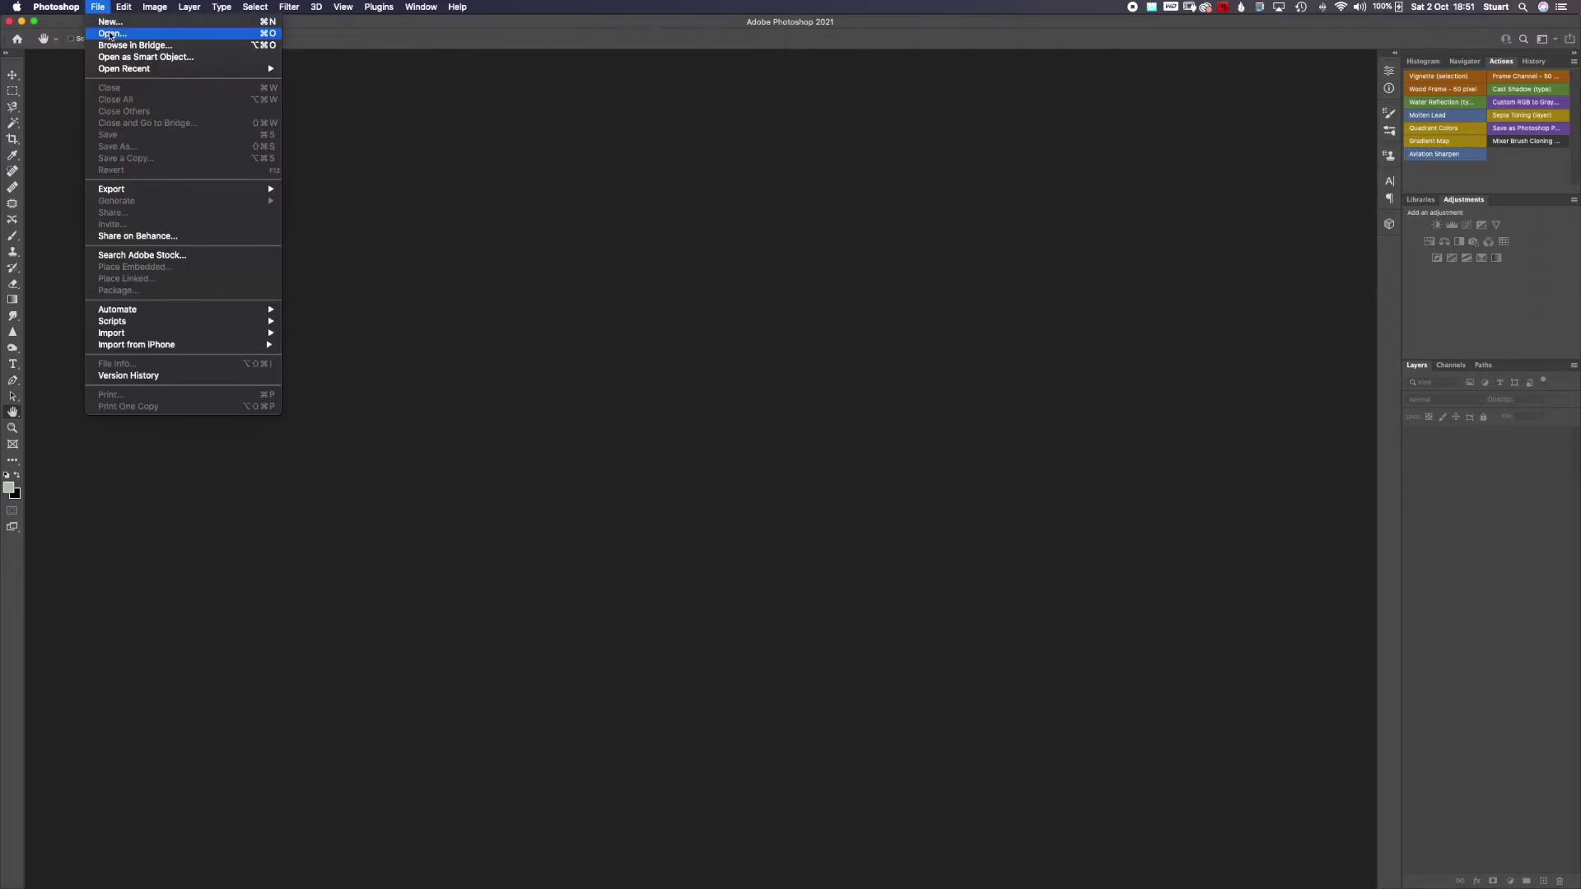
{"action": "mouse_move", "coordinate": [121, 71]}
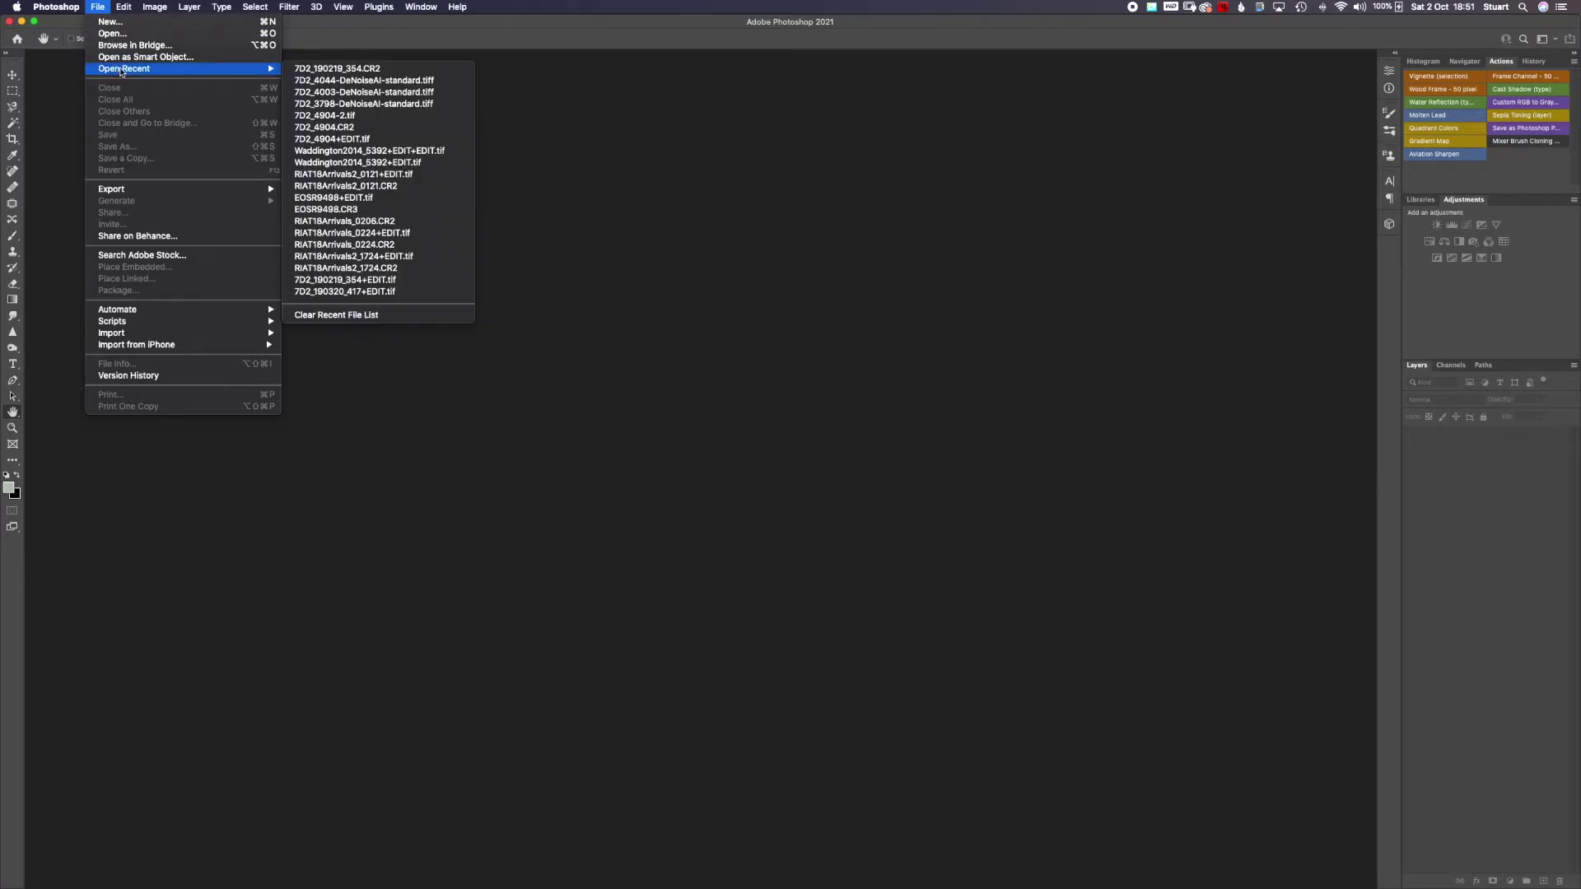
{"action": "left_click", "coordinate": [313, 70]}
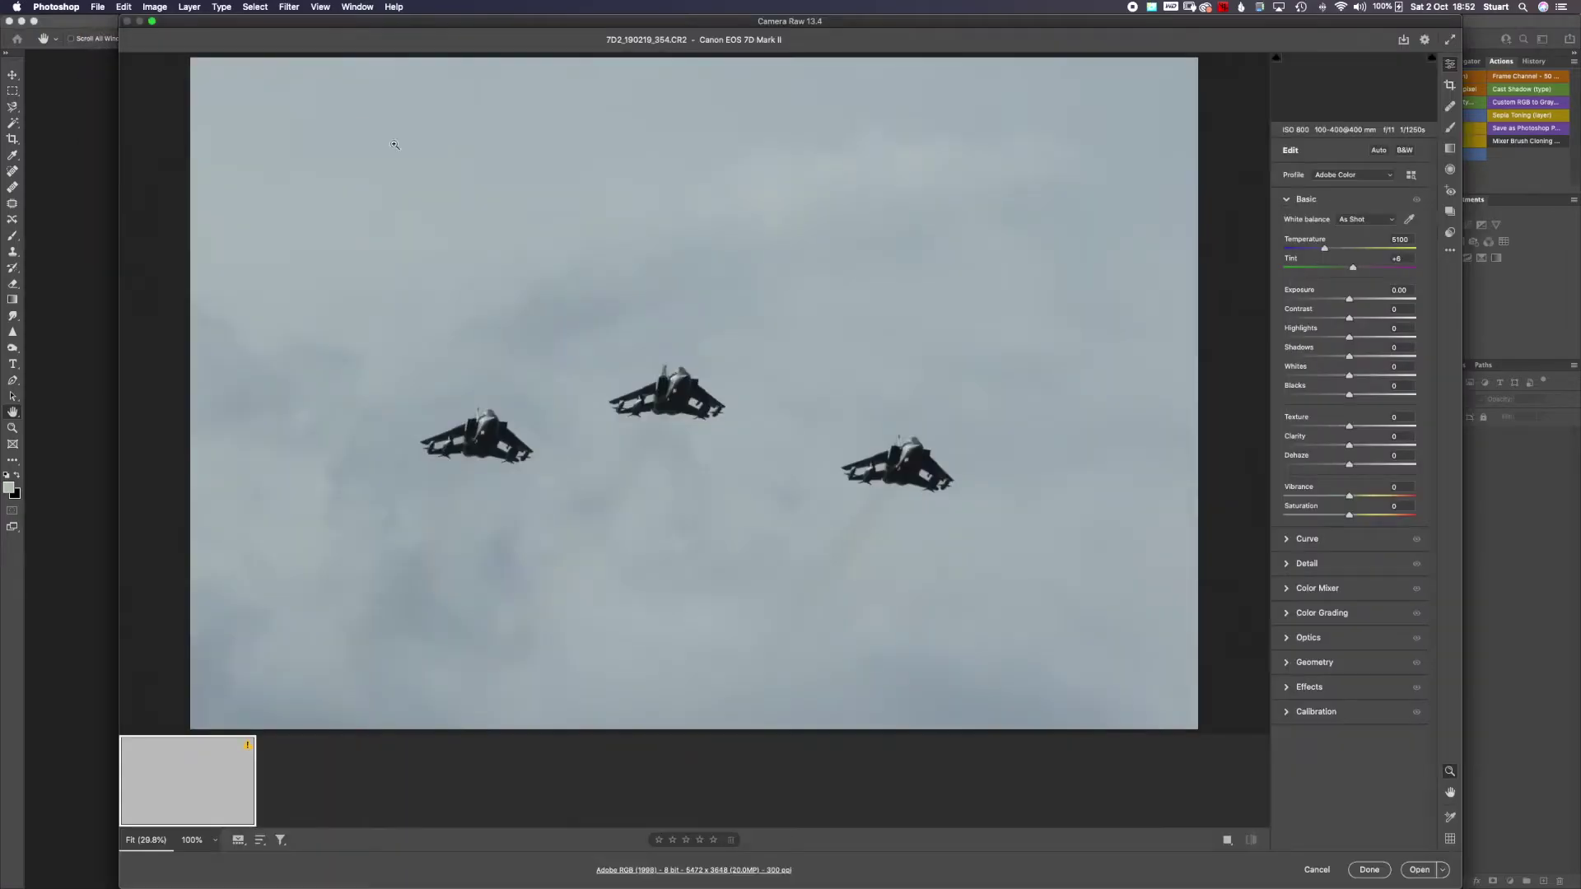
{"action": "left_click", "coordinate": [1419, 871]}
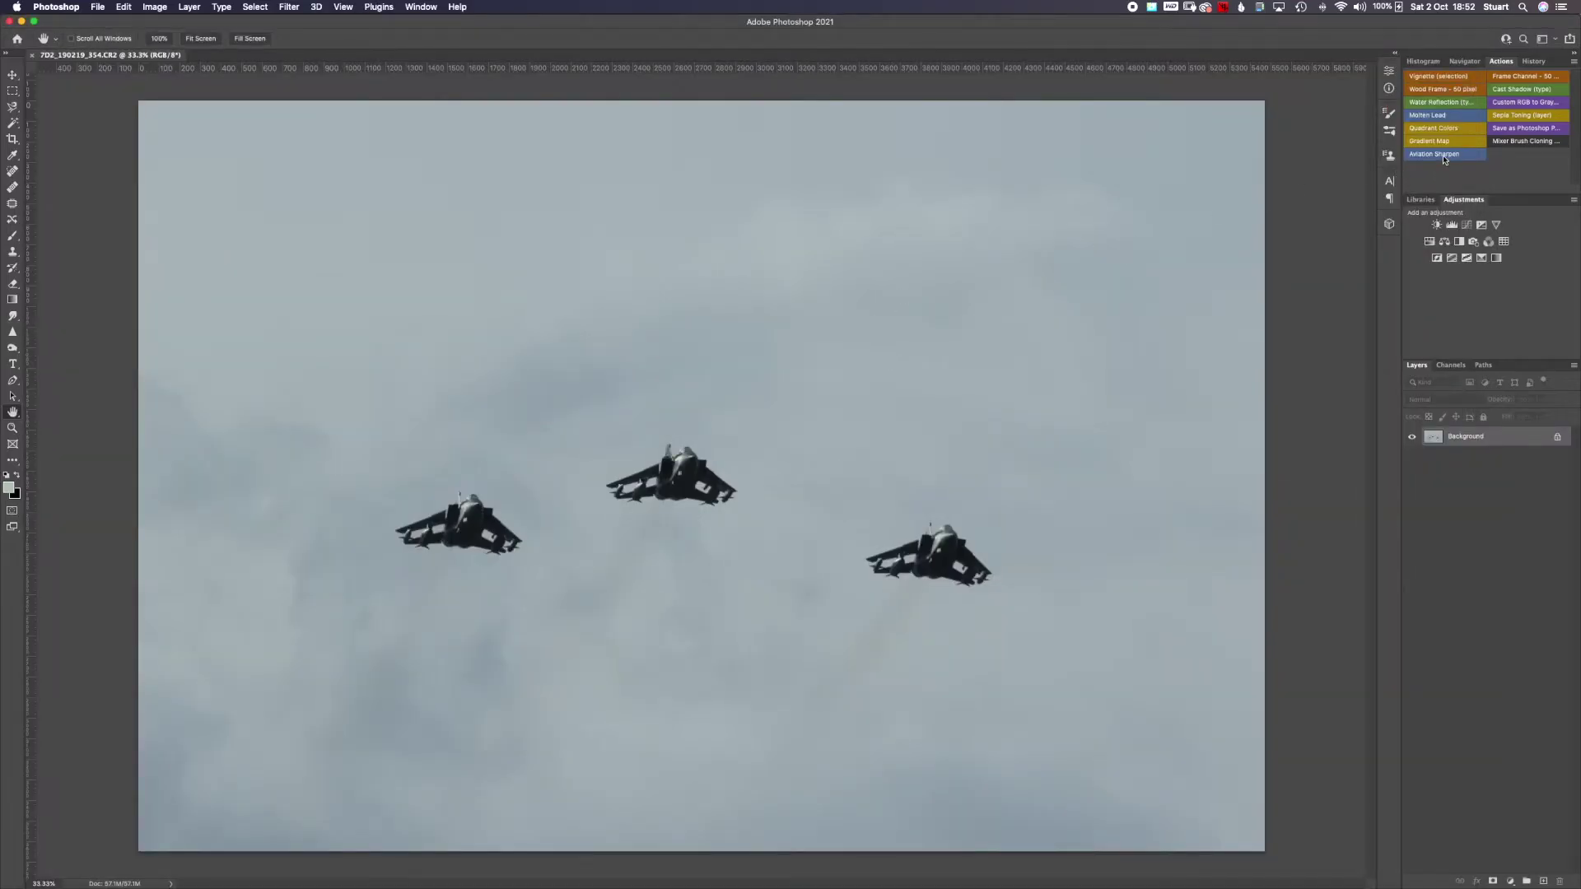
{"action": "left_click", "coordinate": [1443, 157]}
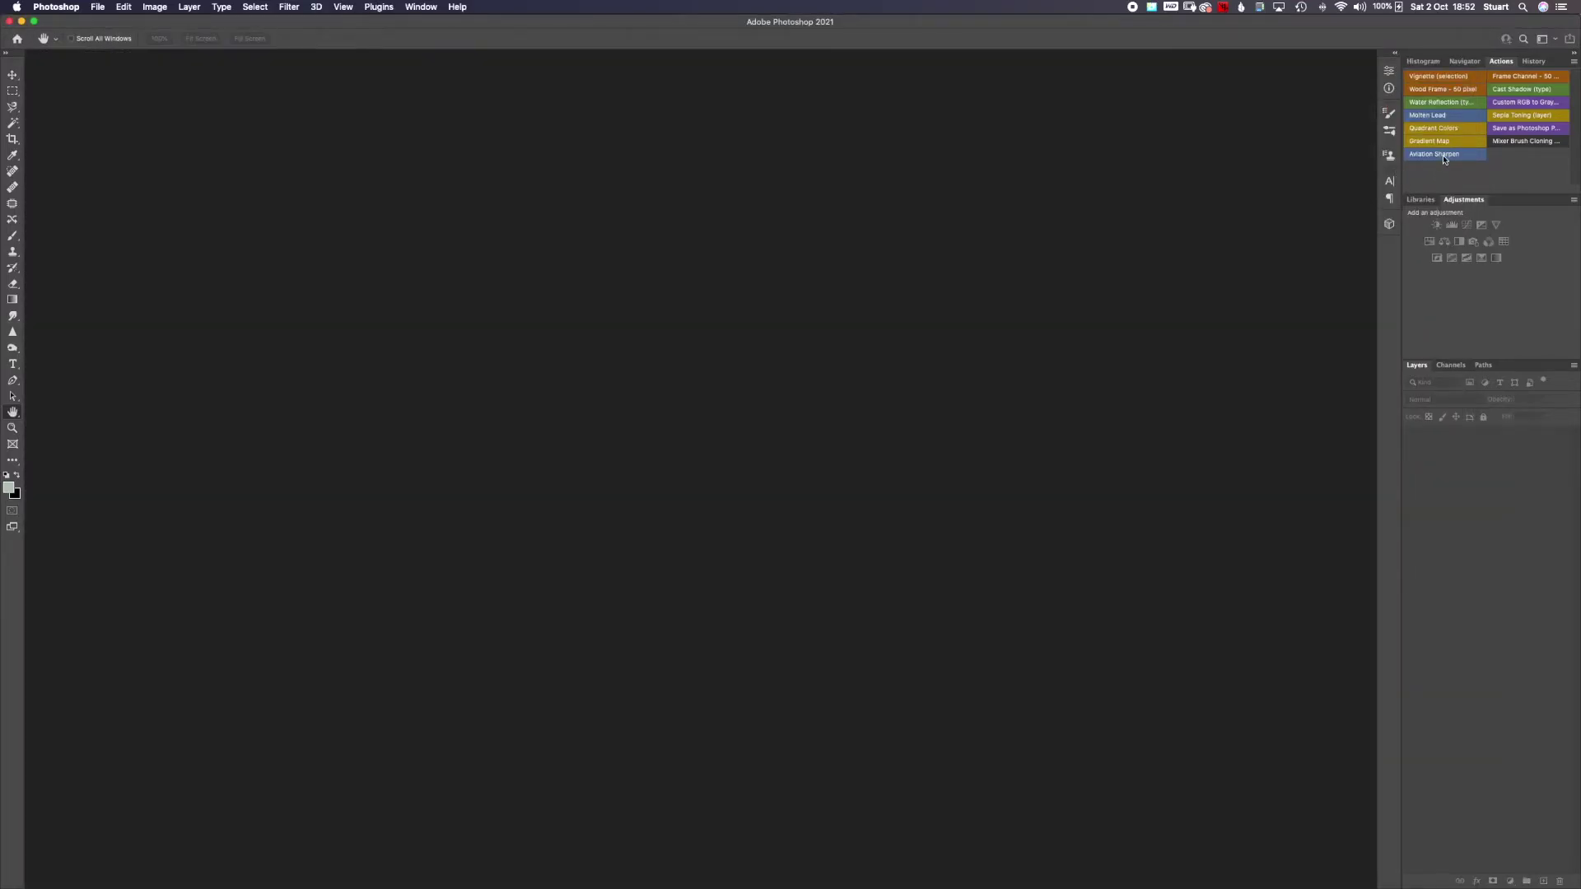
- Switch to Finder, preview the TIFF copy in the Sharpened Aviation Images folder, and close the folder window
{"action": "key", "text": "ctrl+Up"}
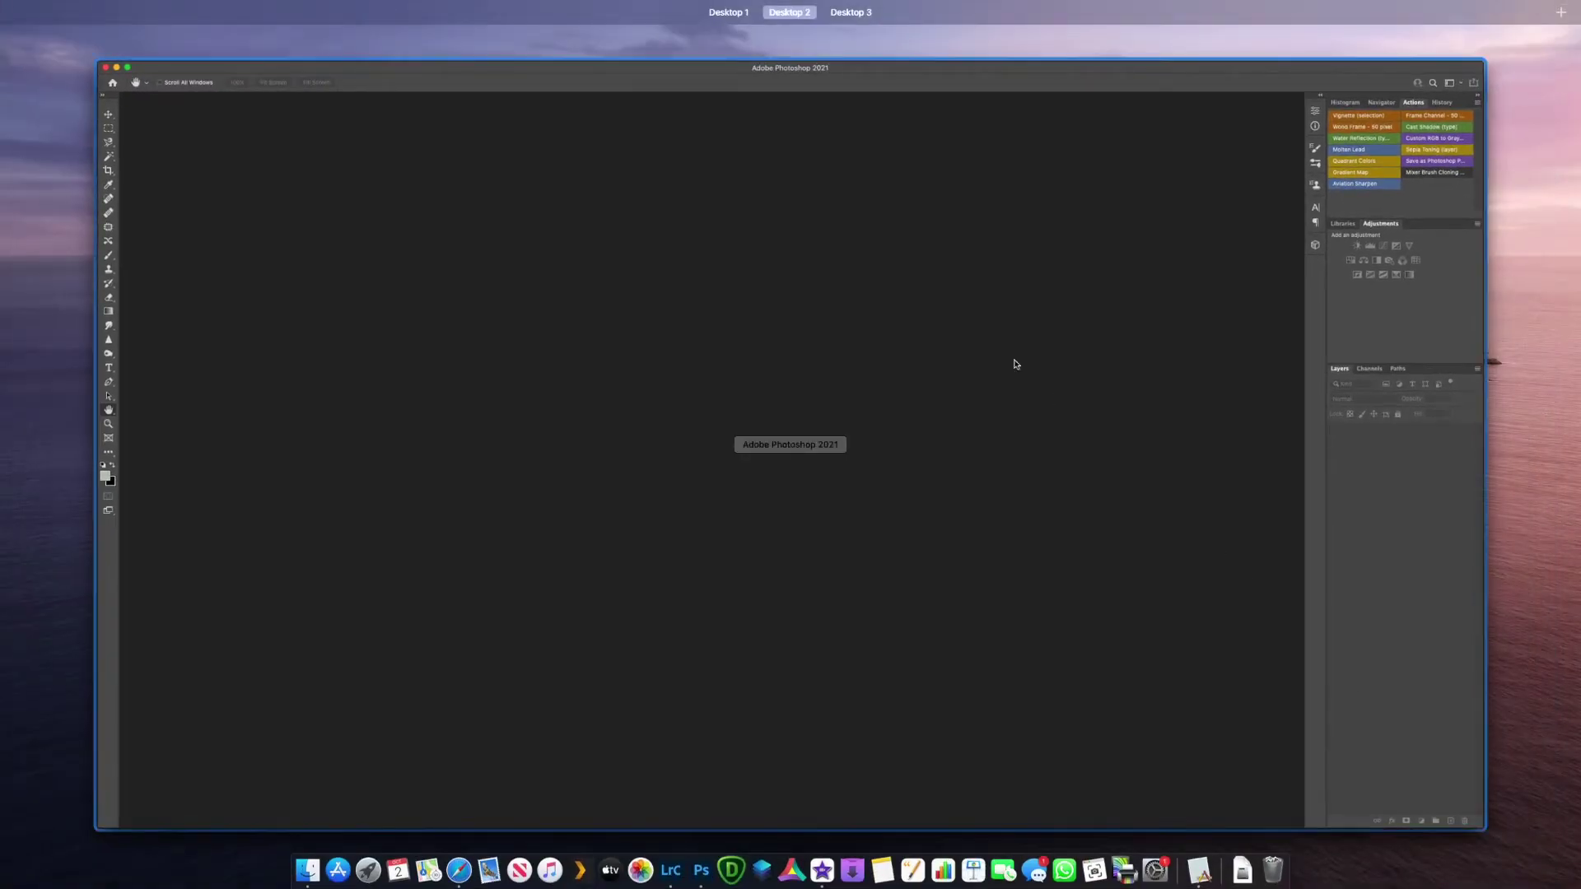
{"action": "left_click", "coordinate": [743, 56]}
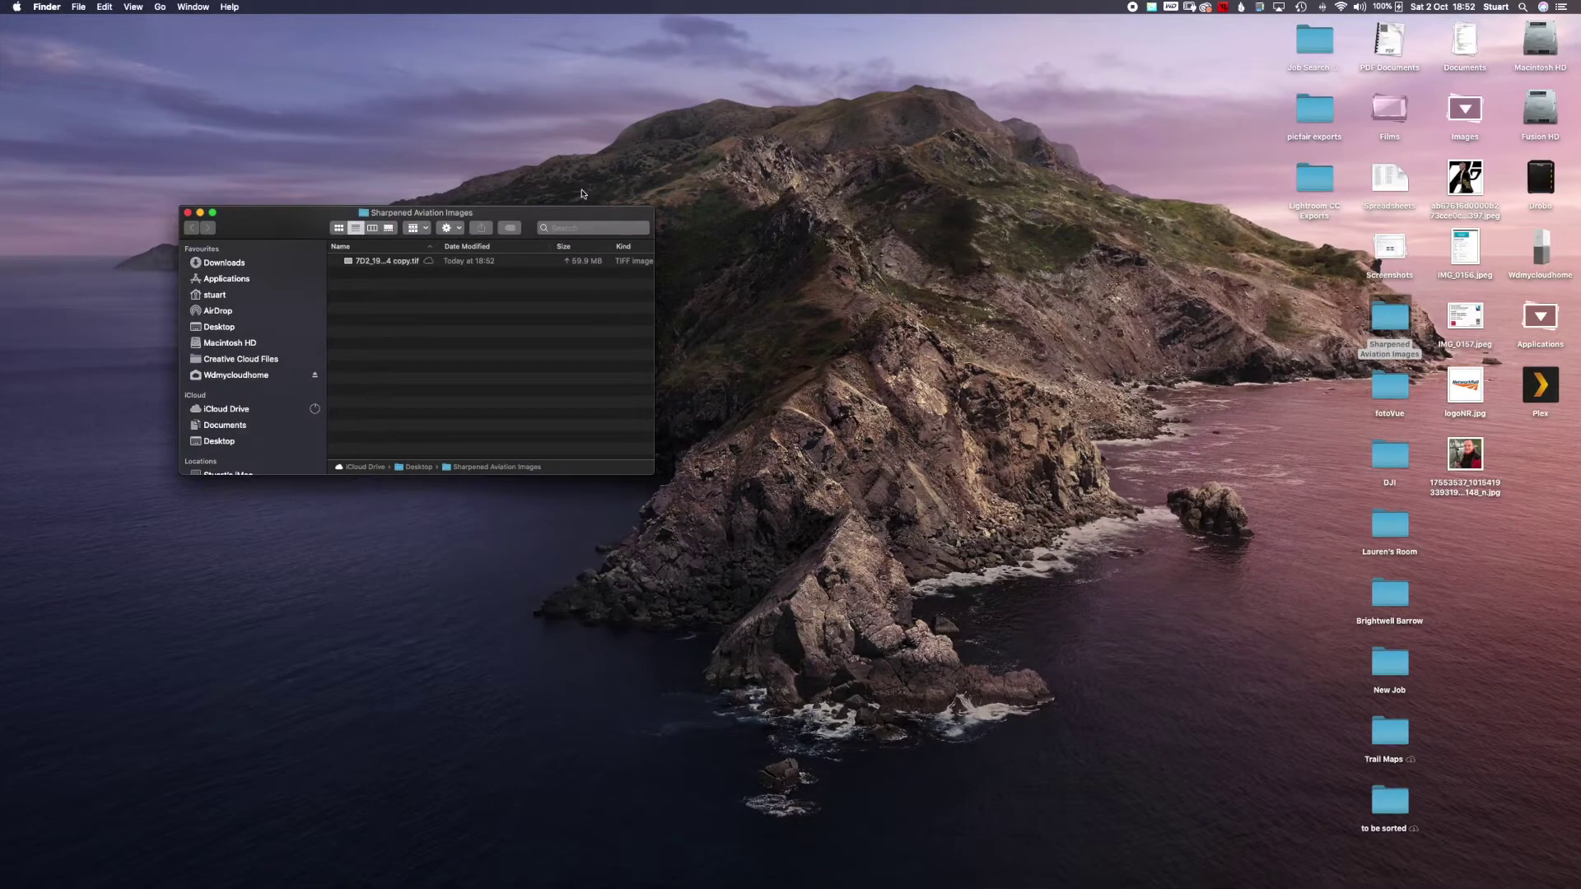
{"action": "left_click", "coordinate": [385, 265]}
{"action": "key", "text": "space"}
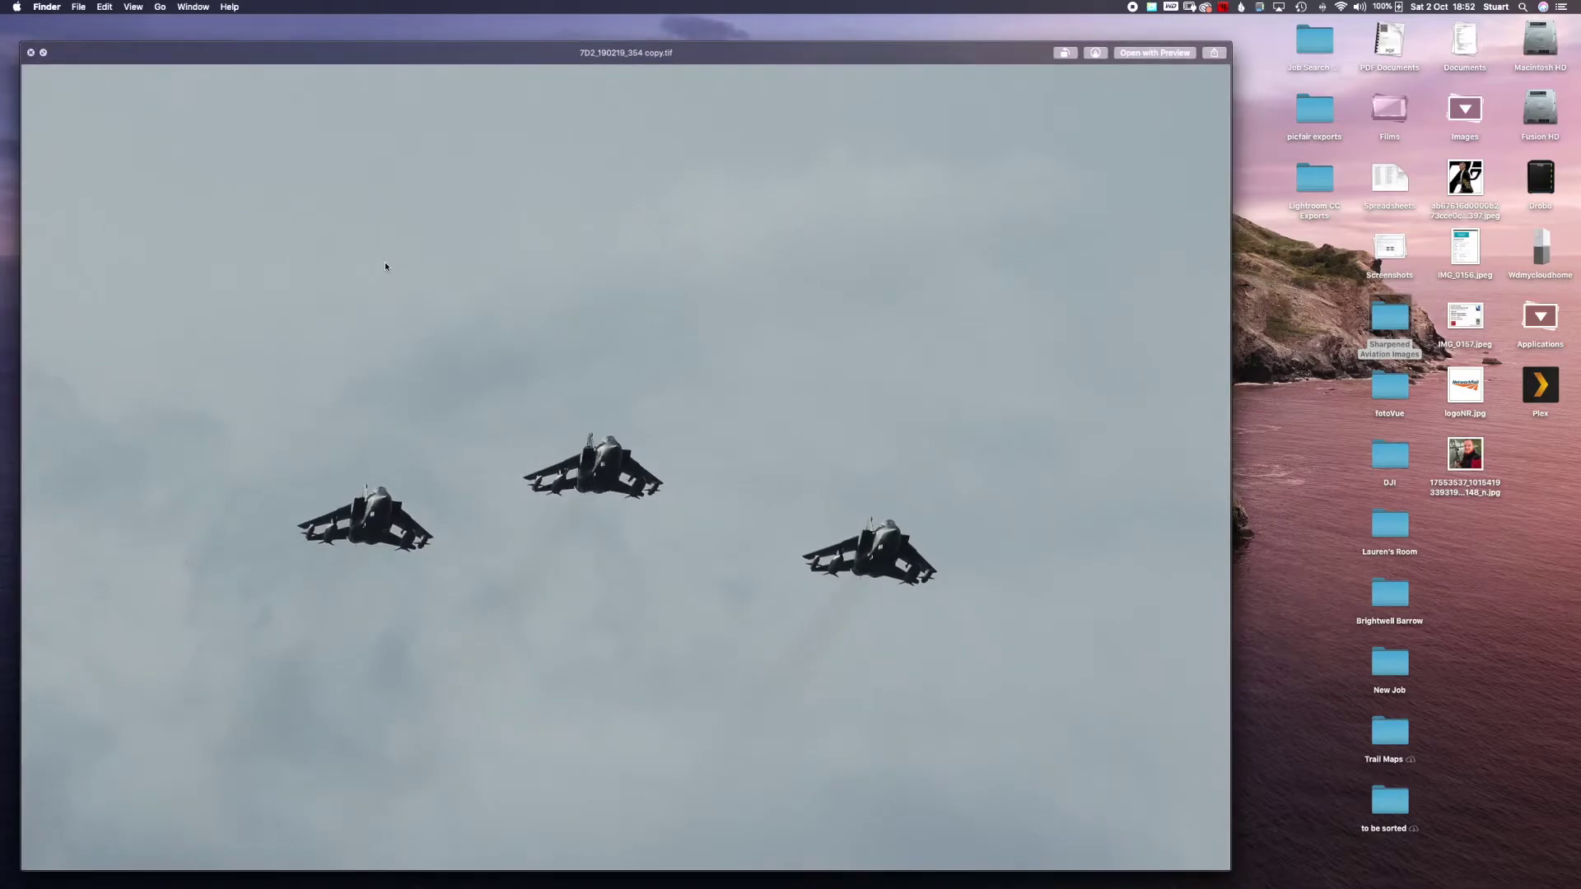
{"action": "key", "text": "space"}
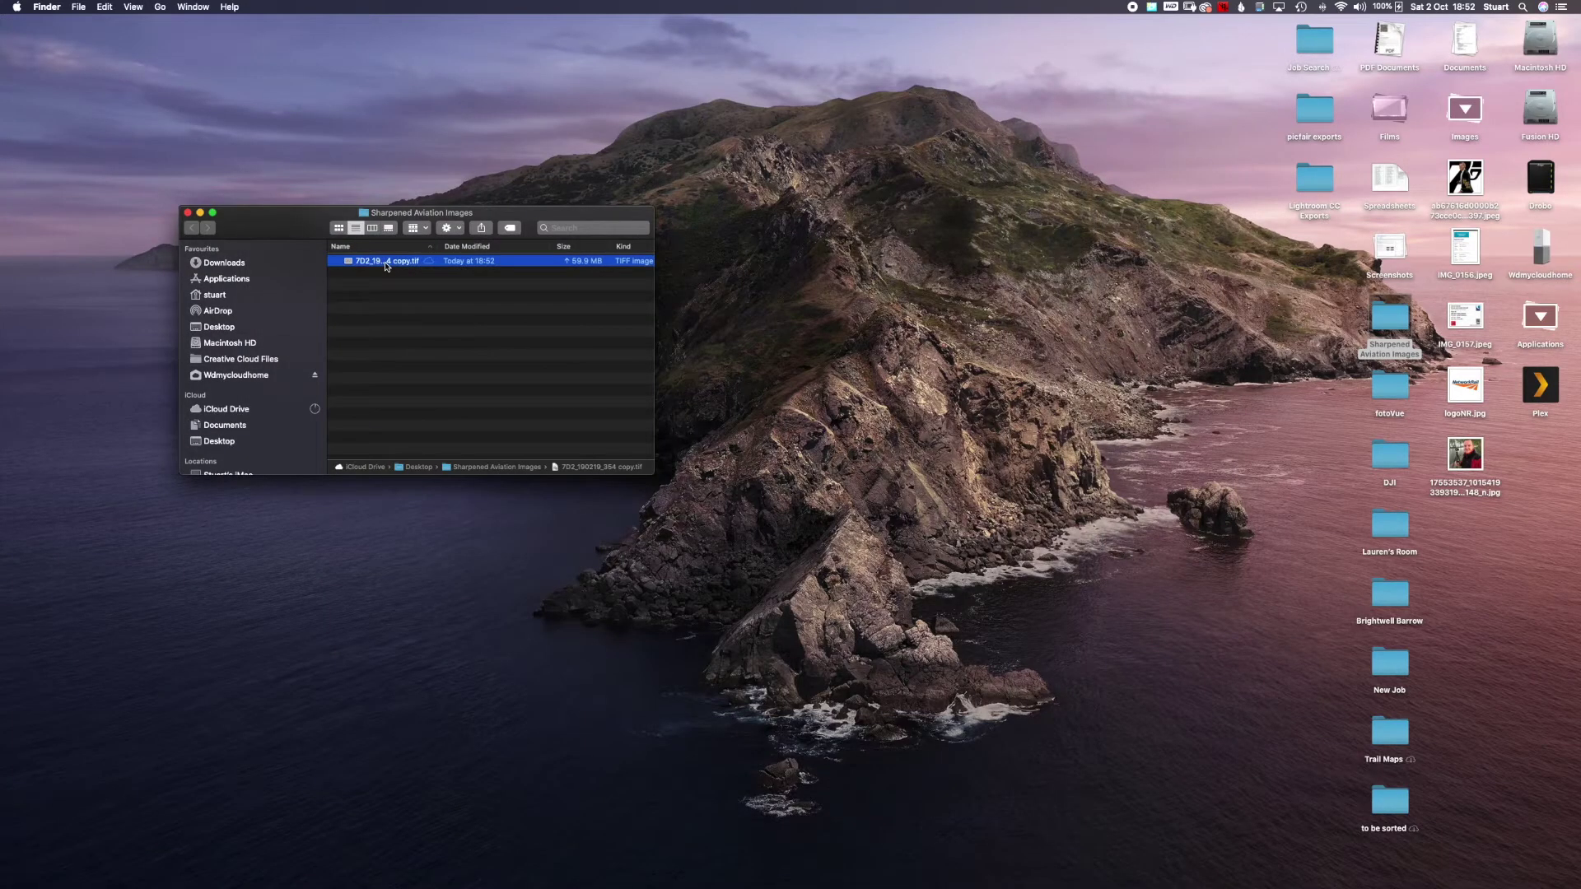
{"action": "left_click", "coordinate": [188, 213]}
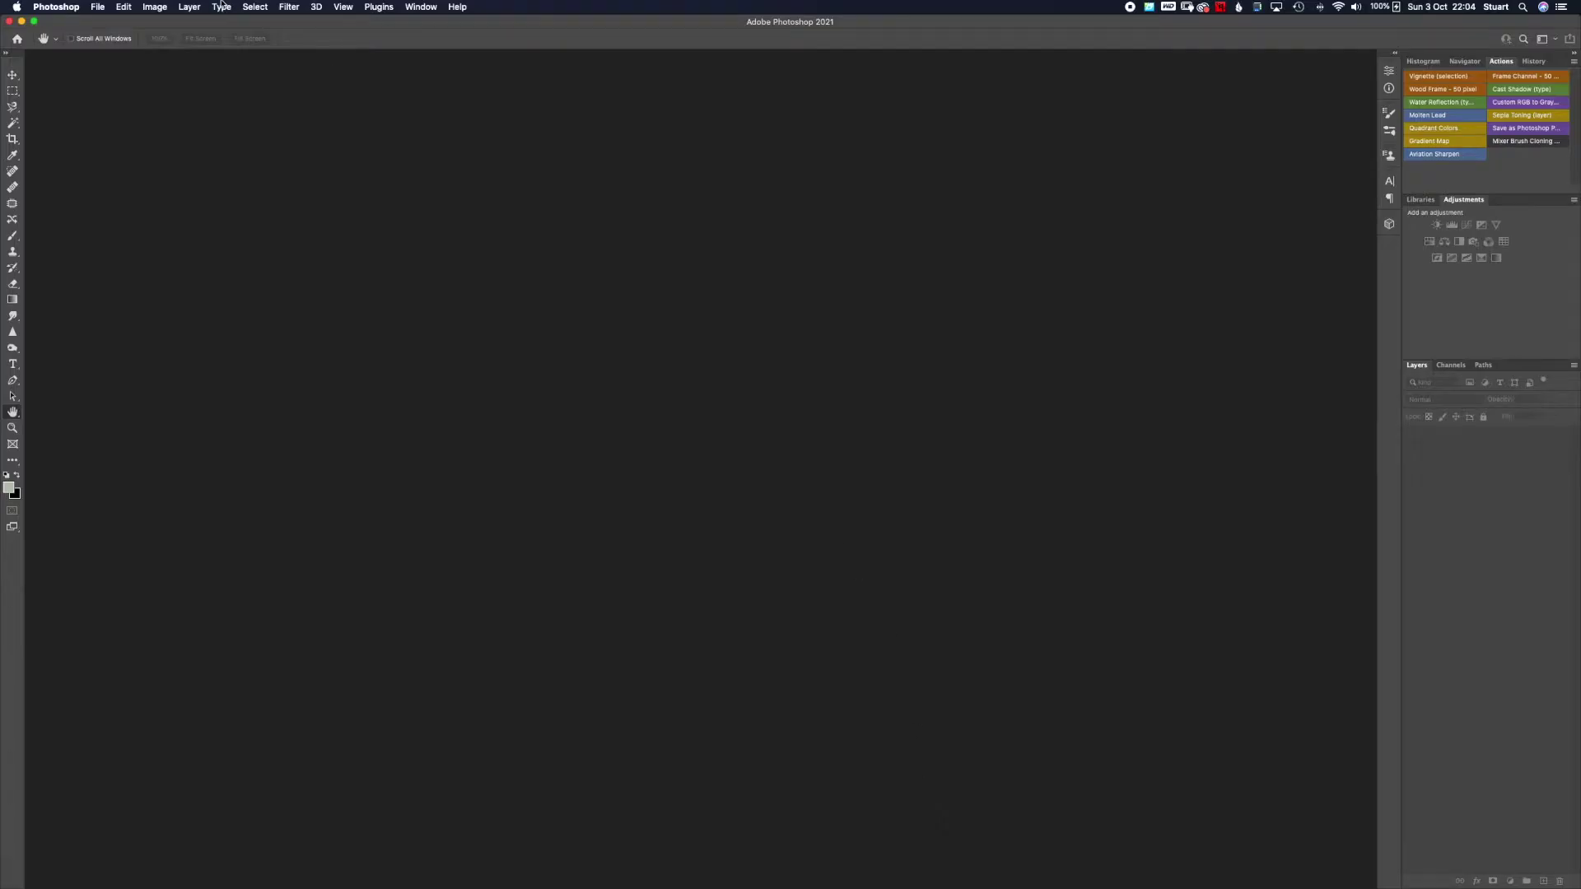
- Start creating a droplet and set it to be saved on the Desktop as Aviation Sharpen.app
{"action": "left_click", "coordinate": [71, 9]}
{"action": "mouse_move", "coordinate": [97, 9]}
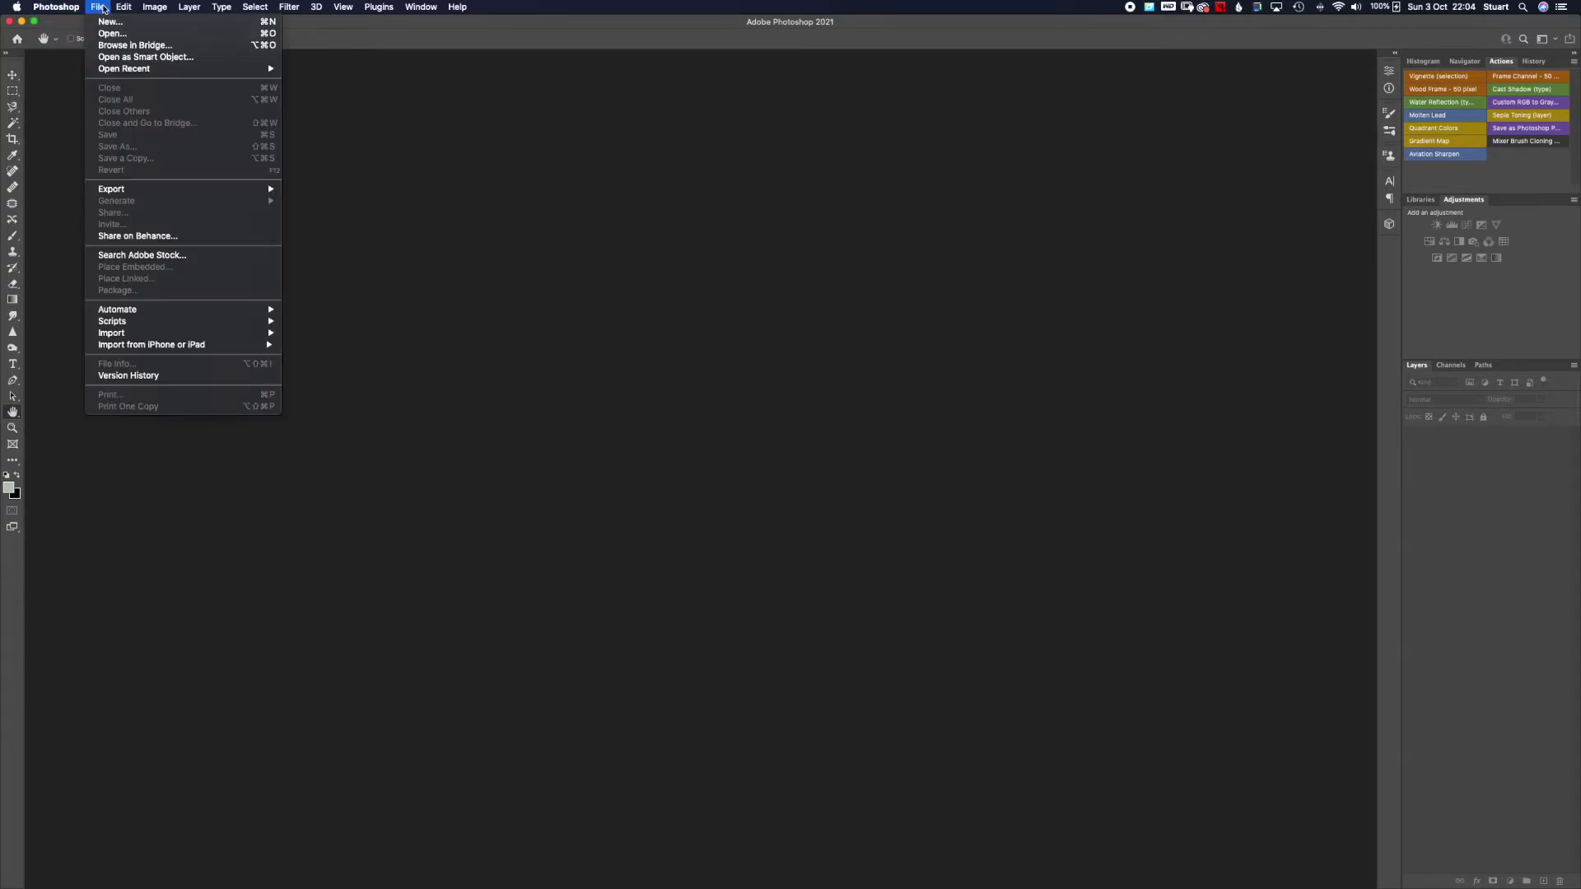
{"action": "mouse_move", "coordinate": [116, 313]}
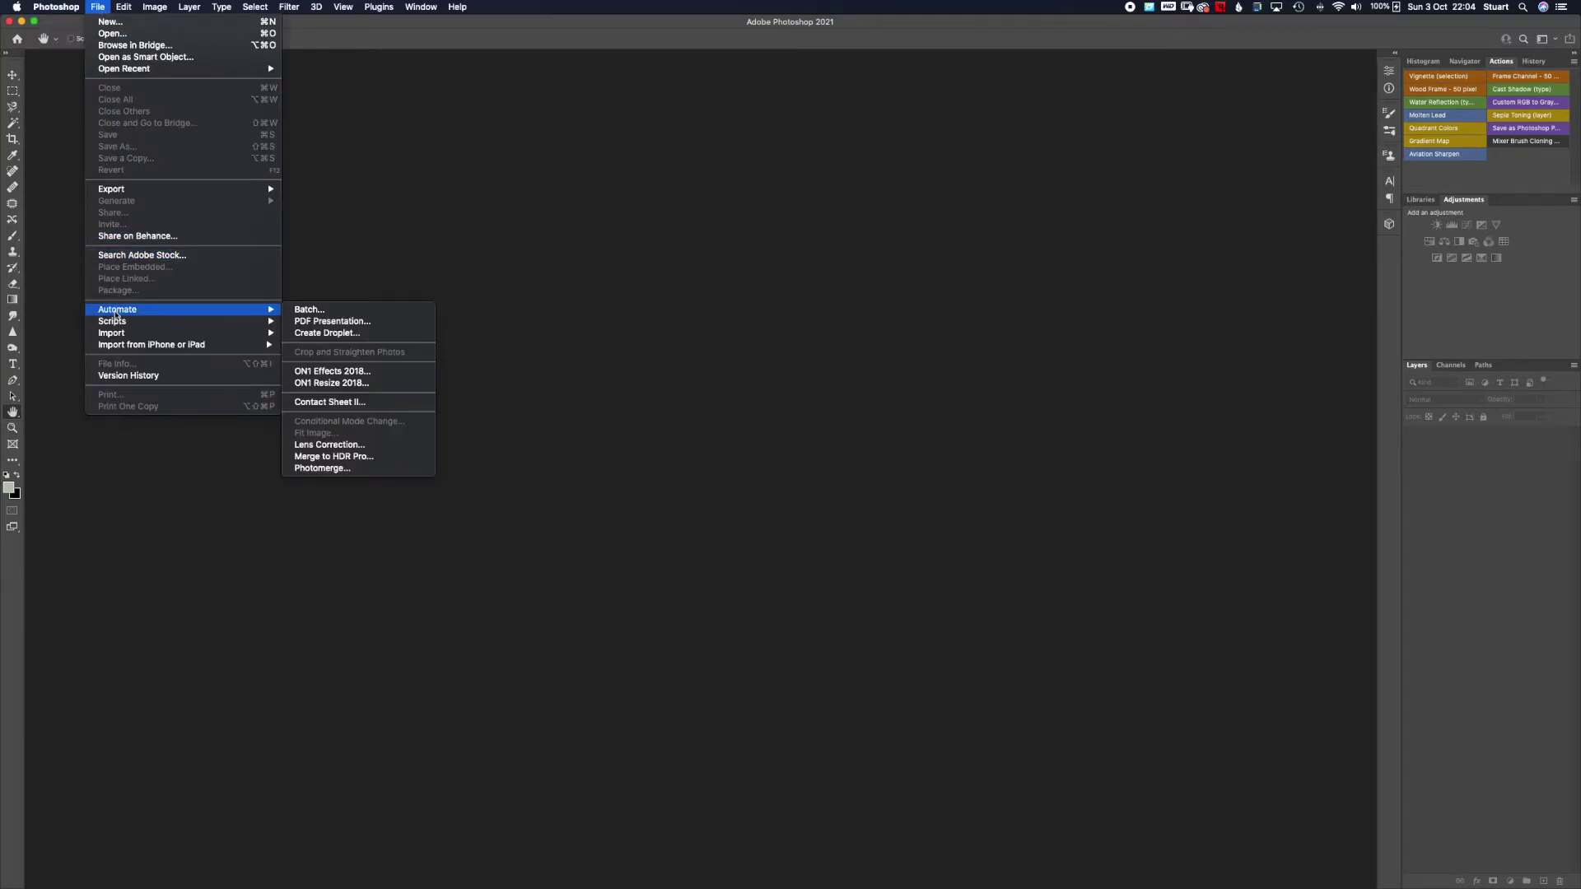
{"action": "left_click", "coordinate": [324, 334]}
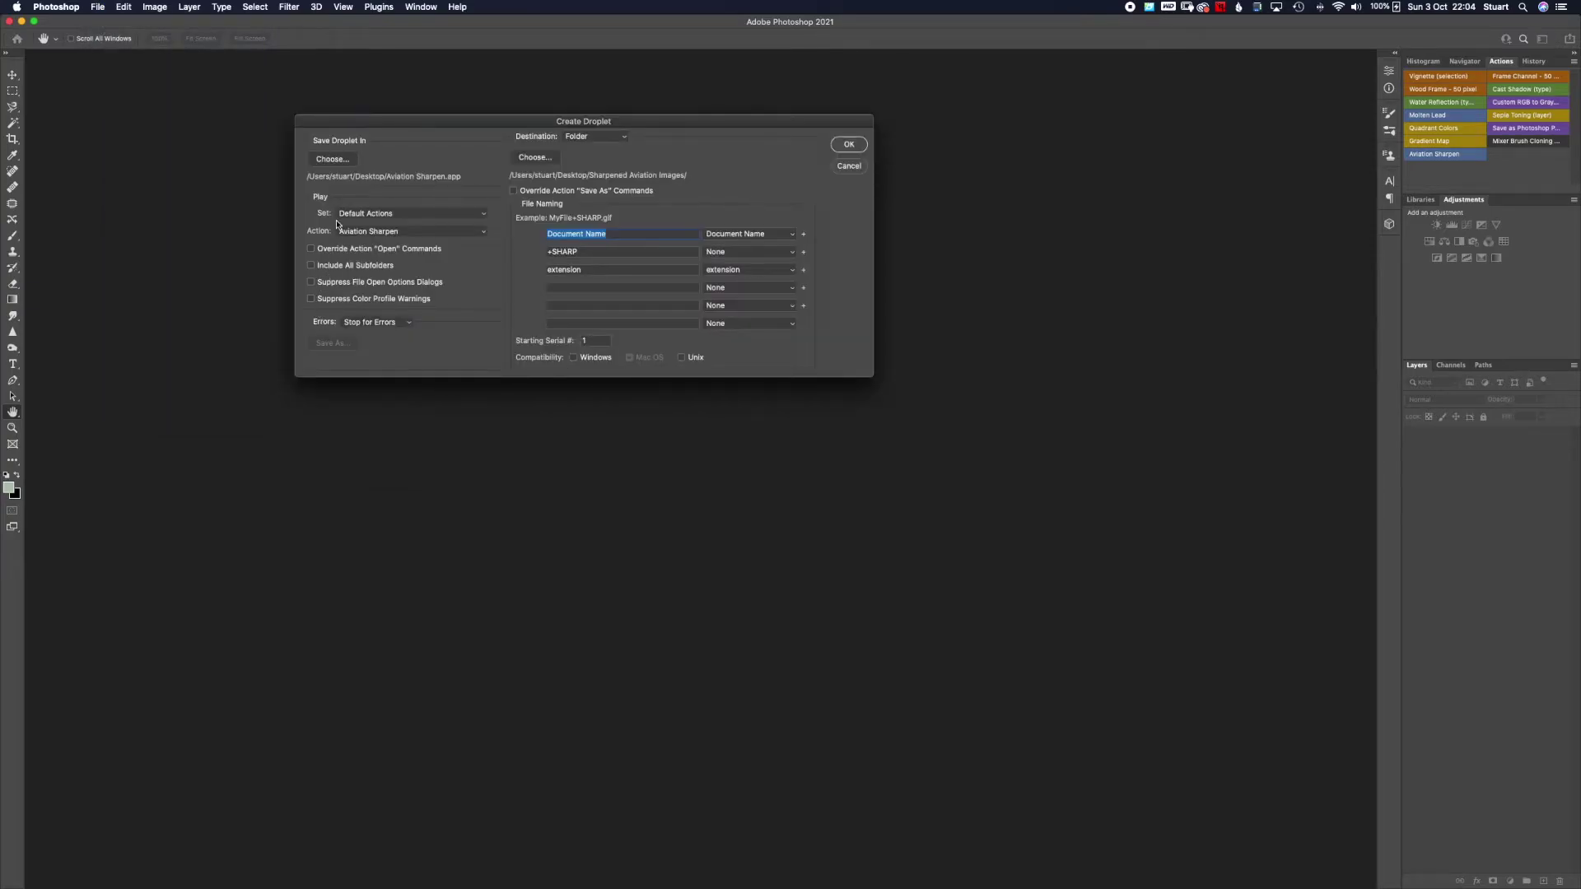
{"action": "left_click", "coordinate": [336, 162]}
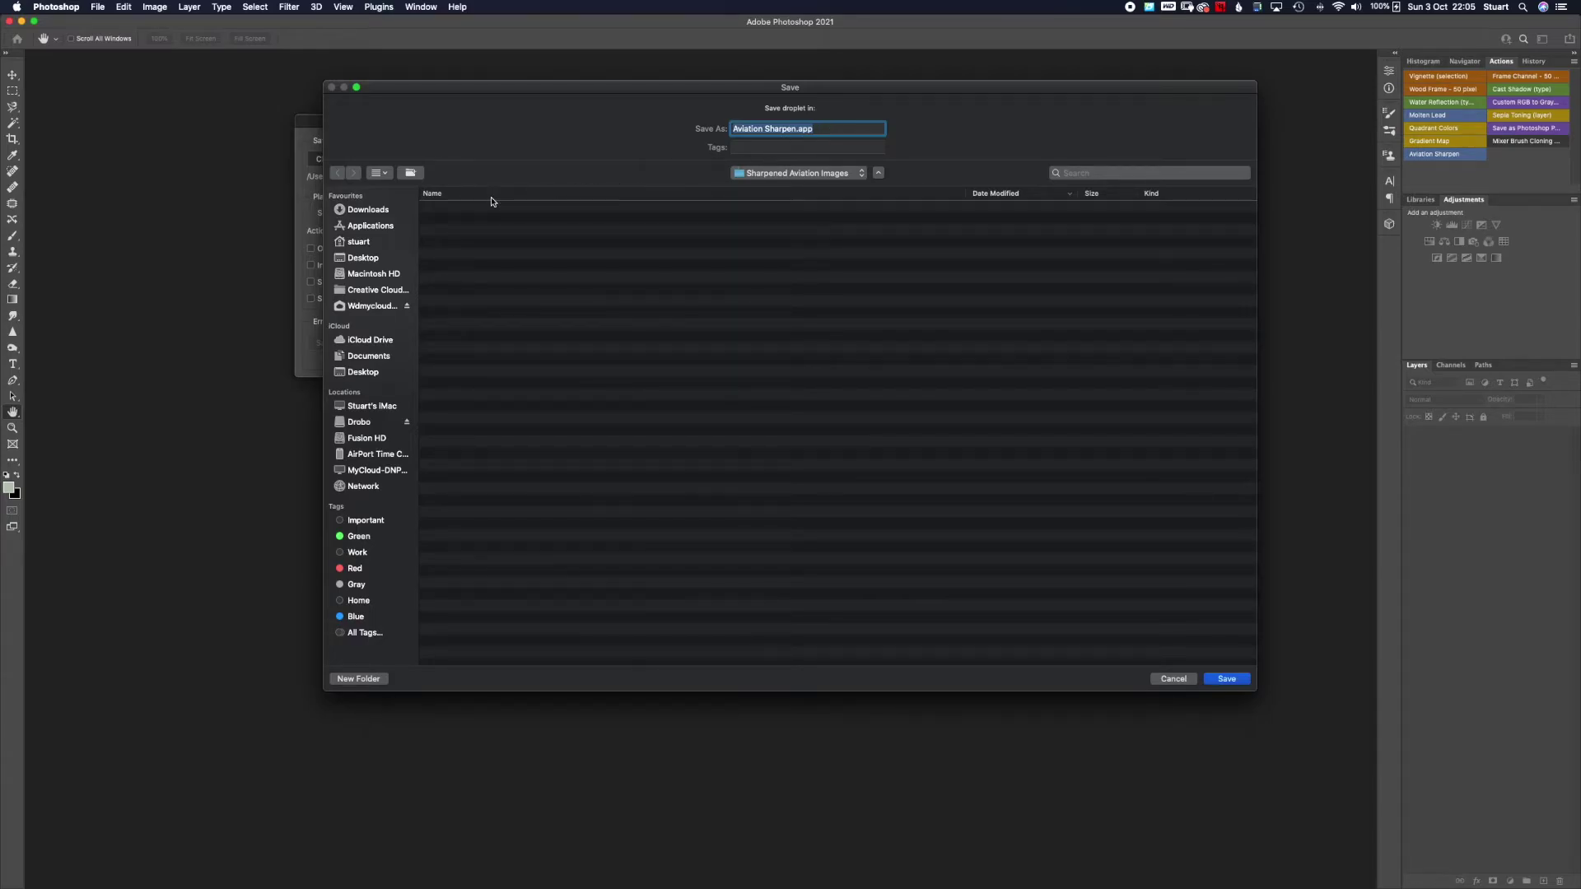
{"action": "left_click", "coordinate": [363, 261]}
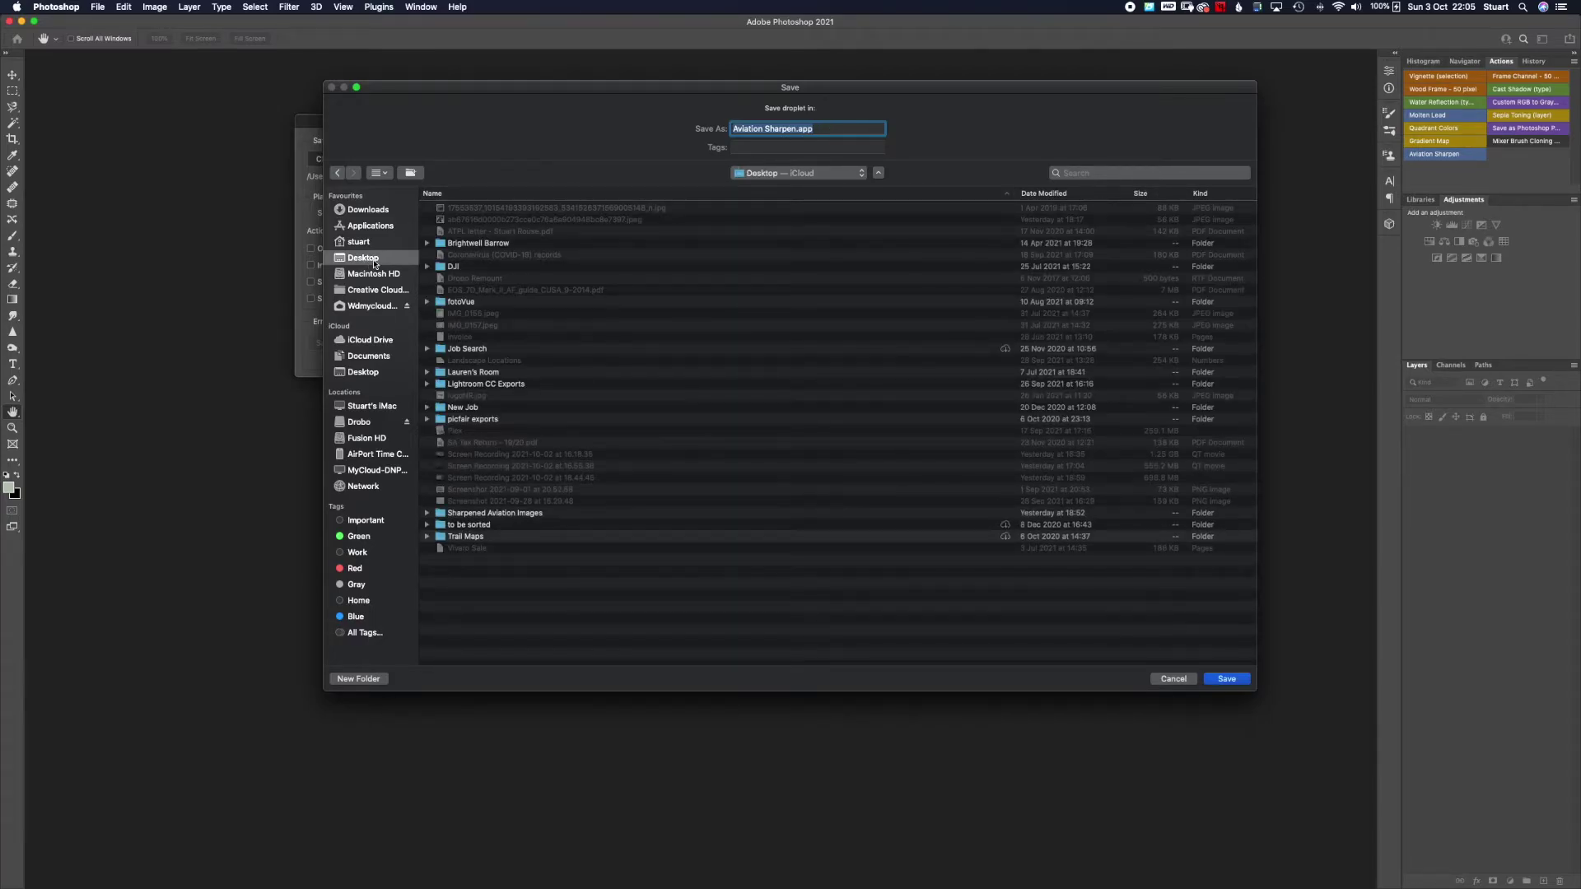
{"action": "left_click", "coordinate": [1227, 679]}
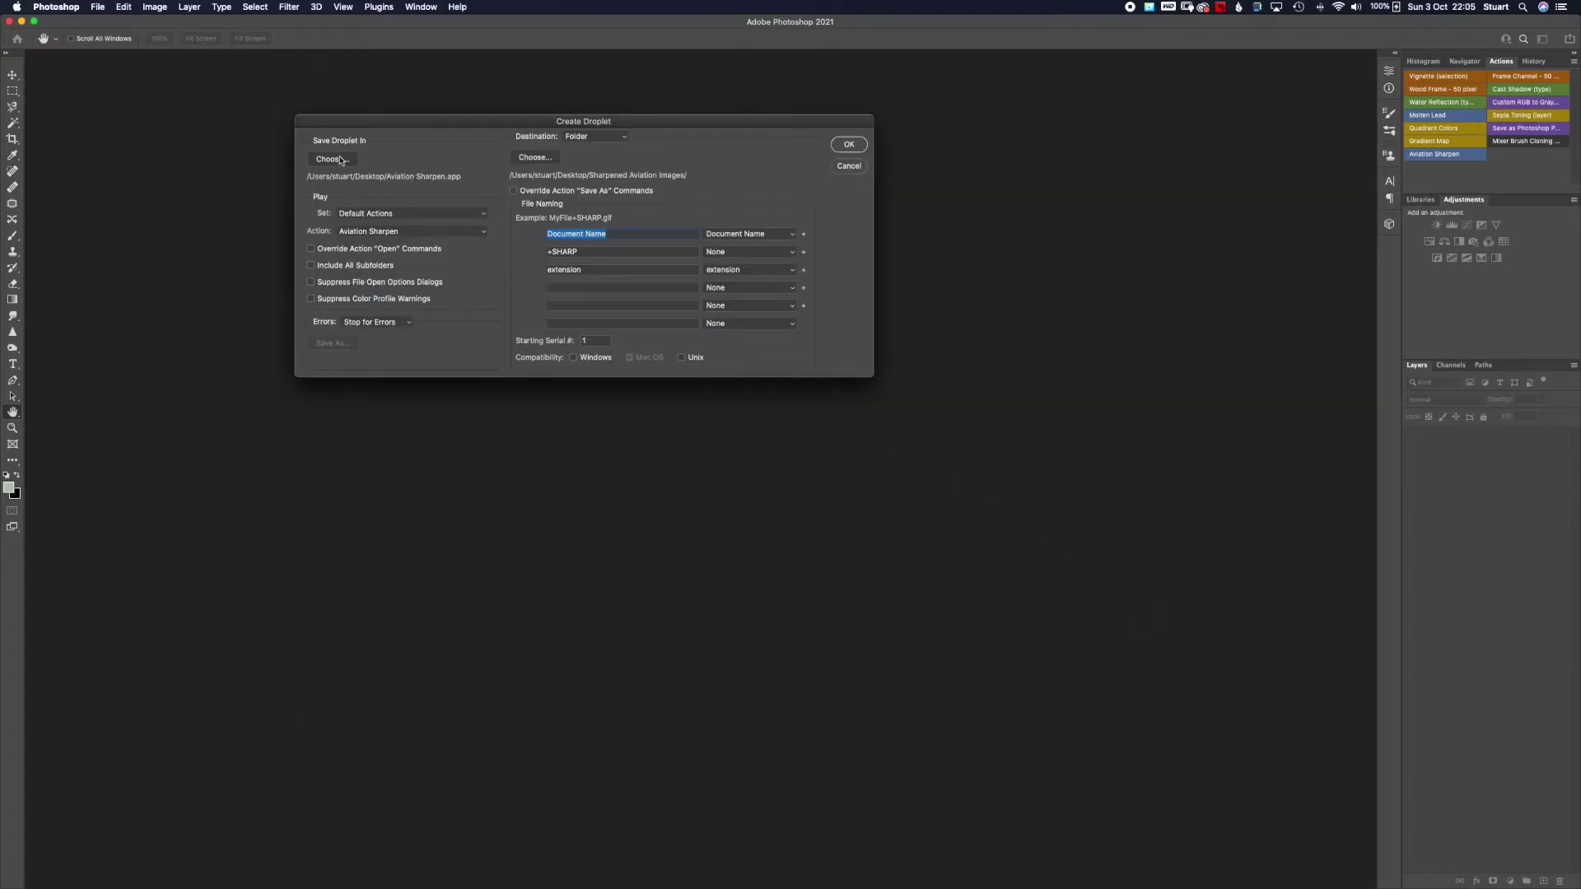
- Keep Aviation Sharpen as the droplet's action, choose the Desktop folder Sharpened Aviation Images as its destination, and create the droplet
{"action": "left_click", "coordinate": [361, 234]}
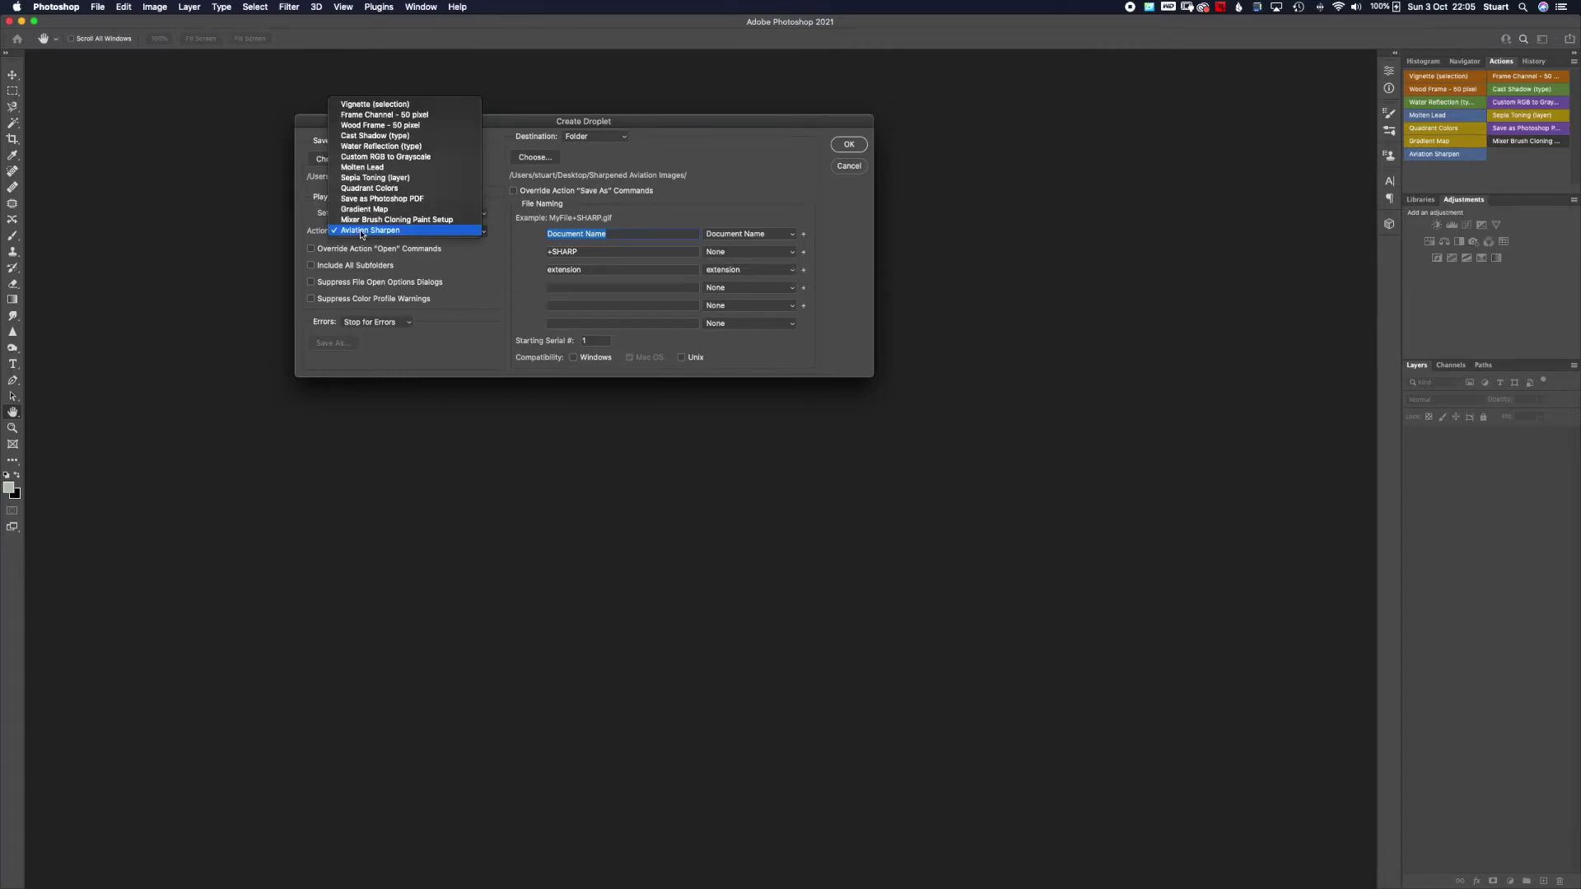
{"action": "left_click", "coordinate": [362, 234]}
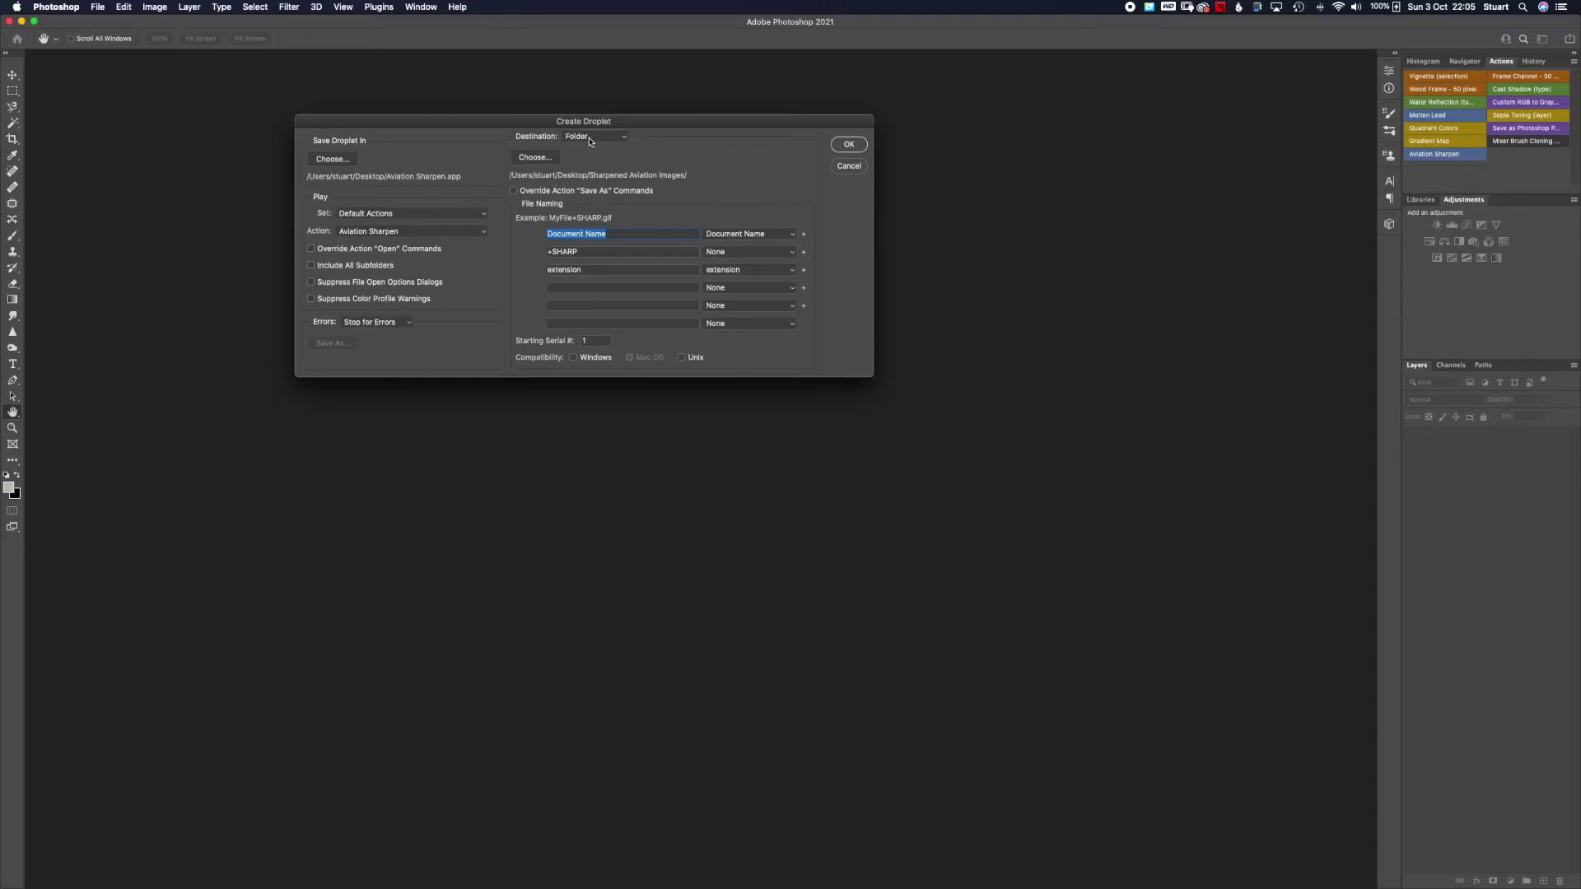
{"action": "left_click", "coordinate": [540, 161]}
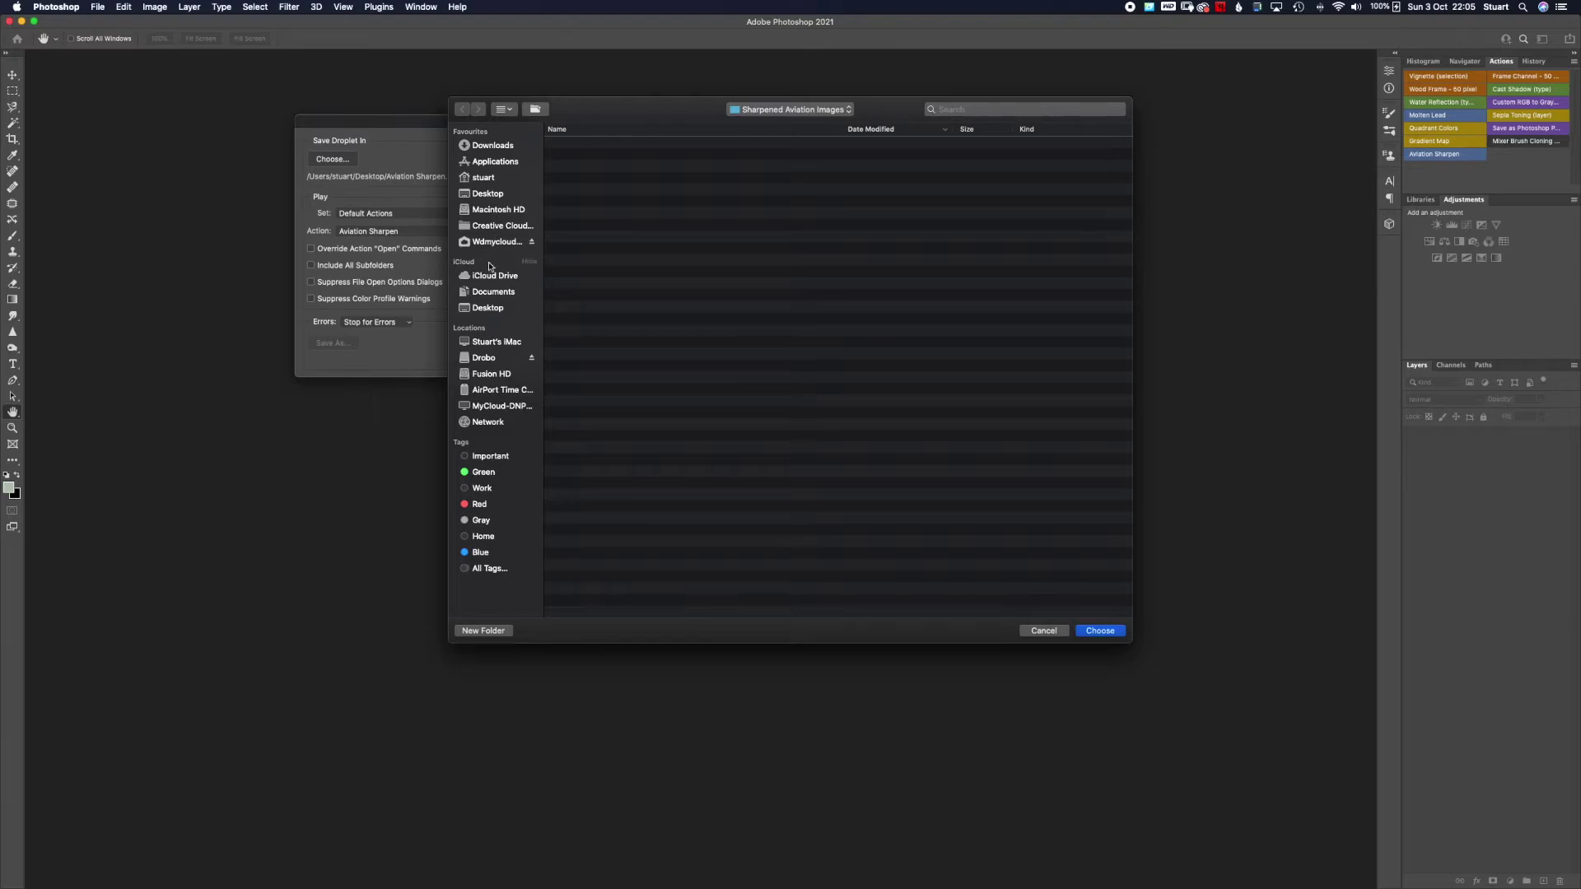
{"action": "left_click", "coordinate": [494, 308]}
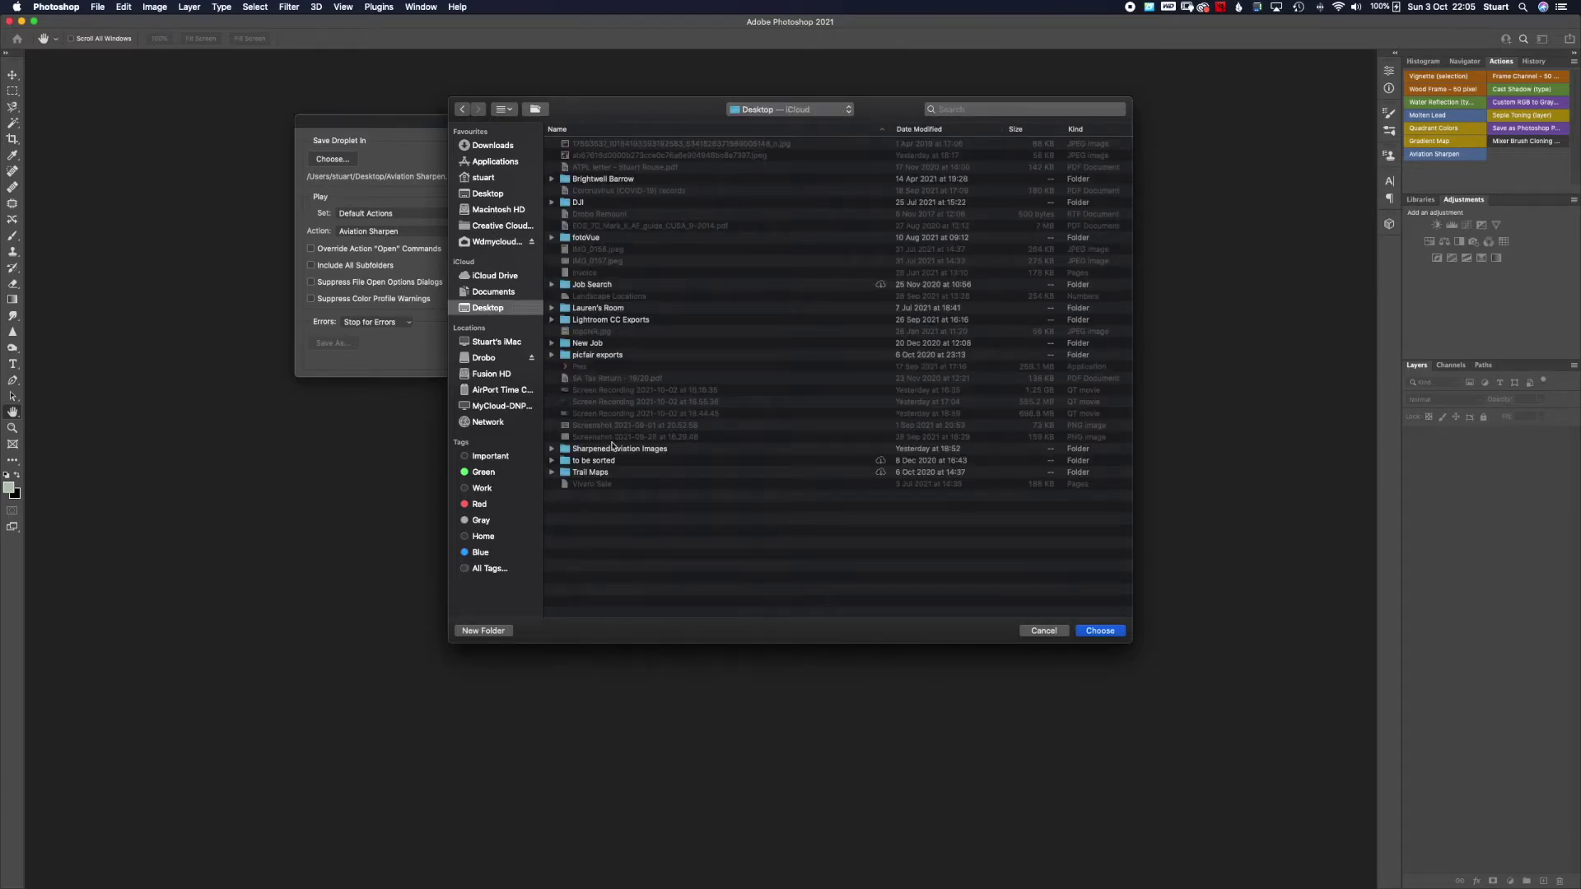
{"action": "left_click", "coordinate": [582, 449]}
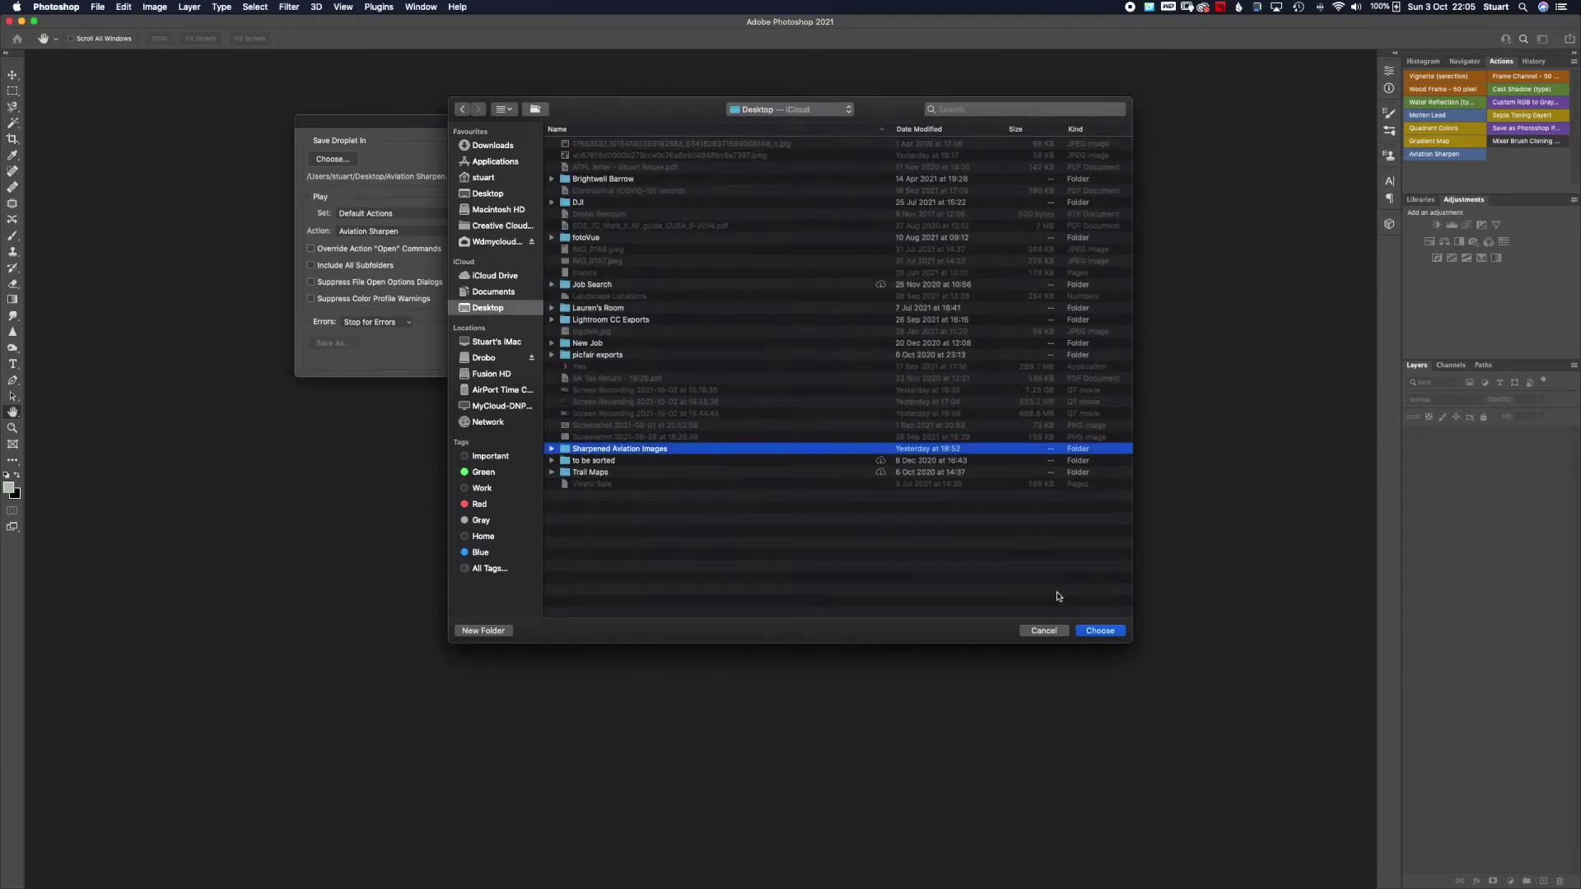
{"action": "left_click", "coordinate": [1099, 632]}
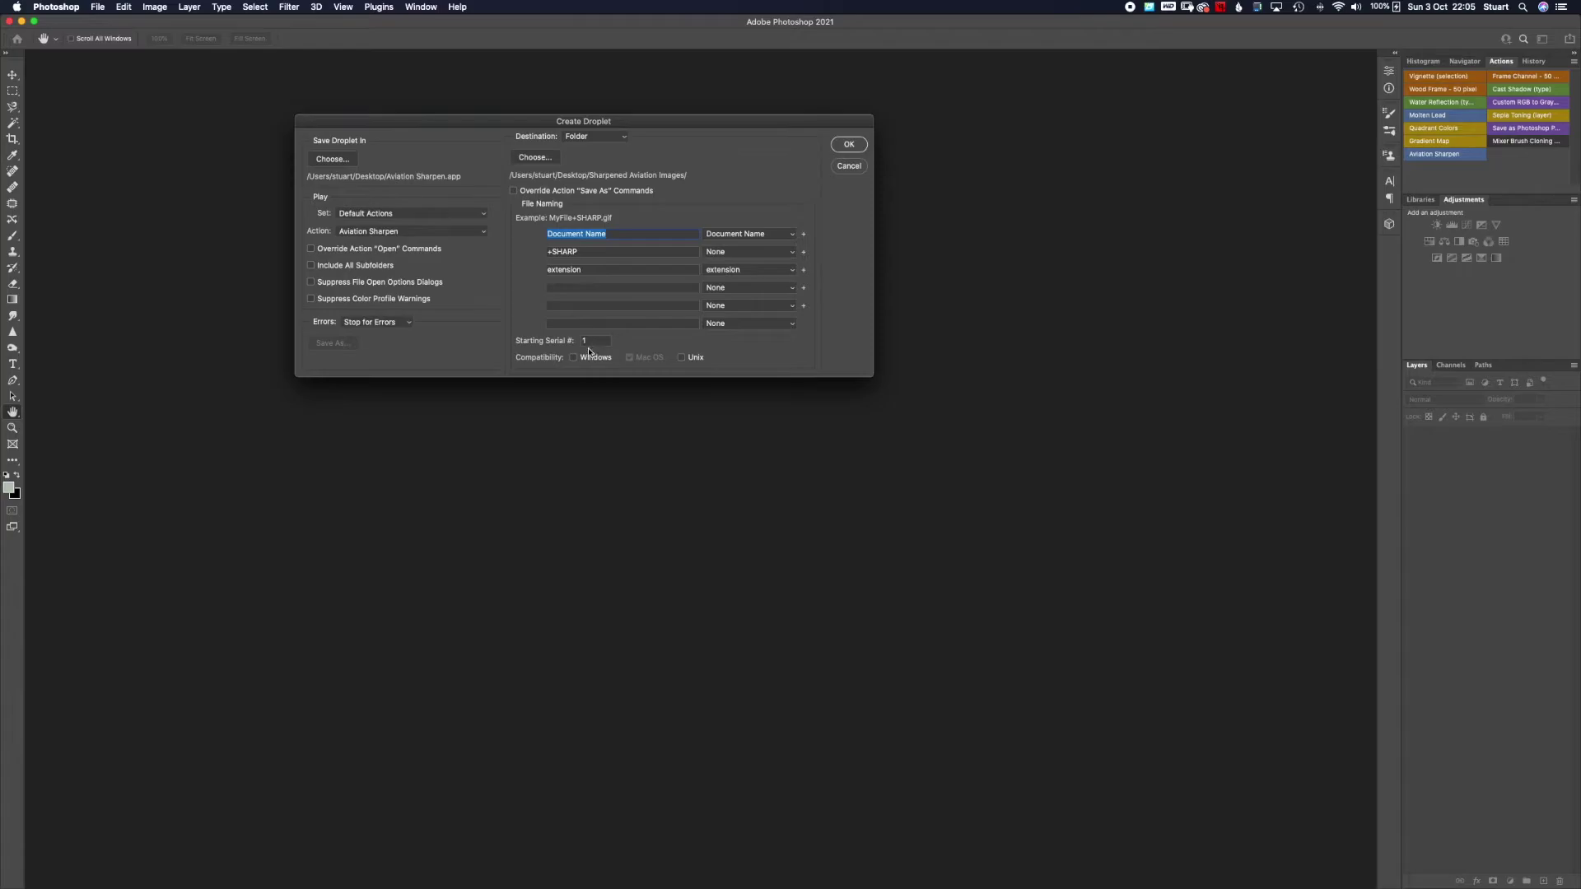
{"action": "left_click", "coordinate": [849, 146]}
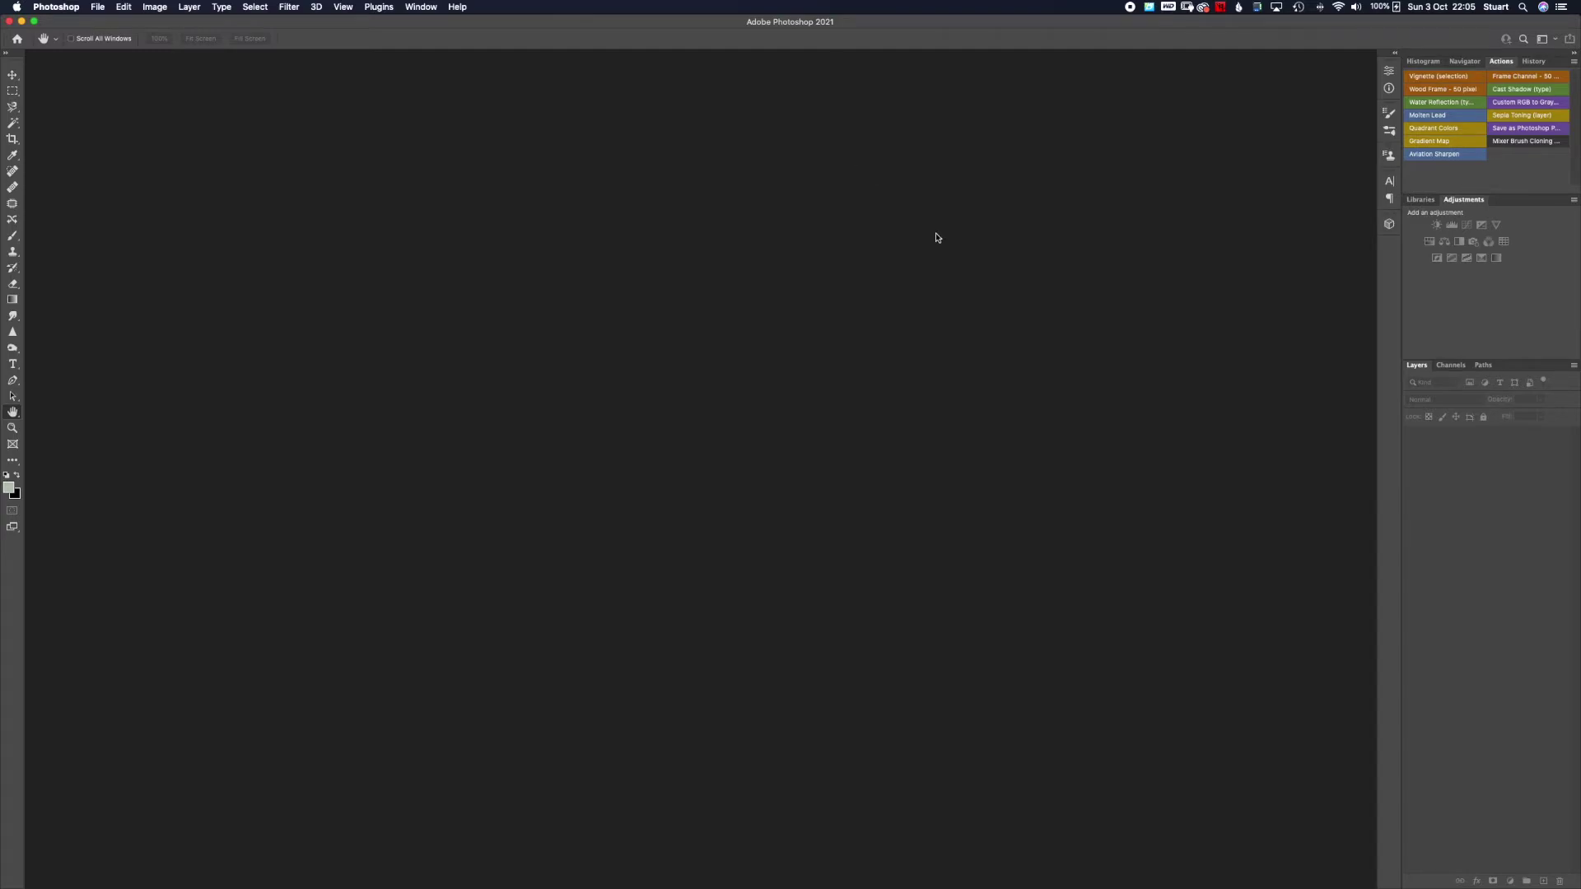
- Switch to the Desktop 1 space to look at the macOS desktop where the droplet is saved
{"action": "key", "text": "ctrl+Up"}
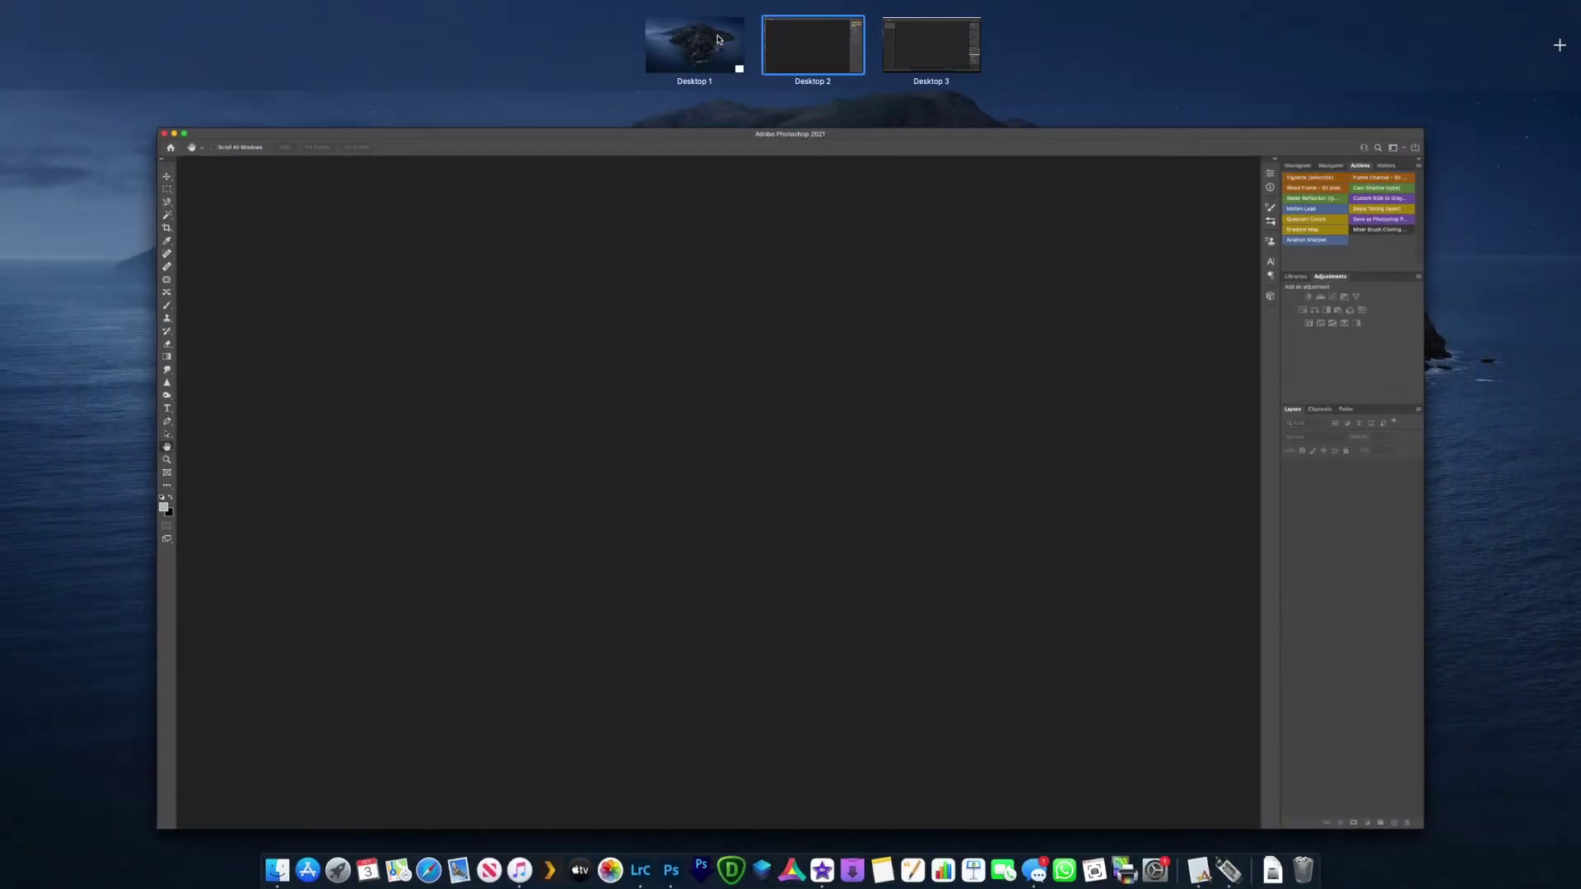
{"action": "left_click", "coordinate": [719, 39]}
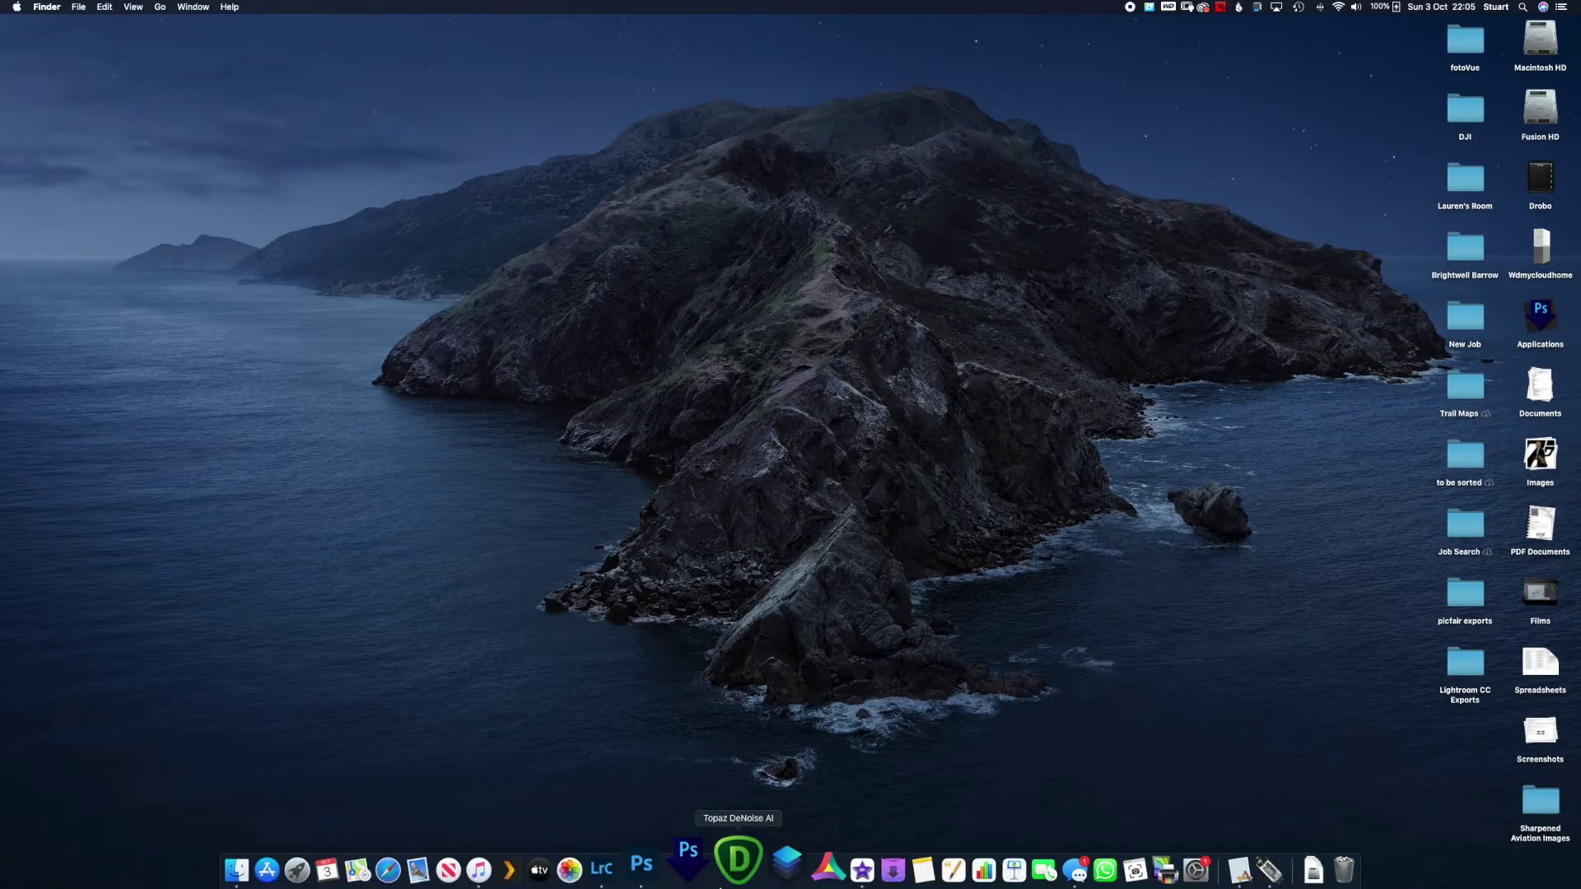
{"action": "left_click", "coordinate": [731, 856]}
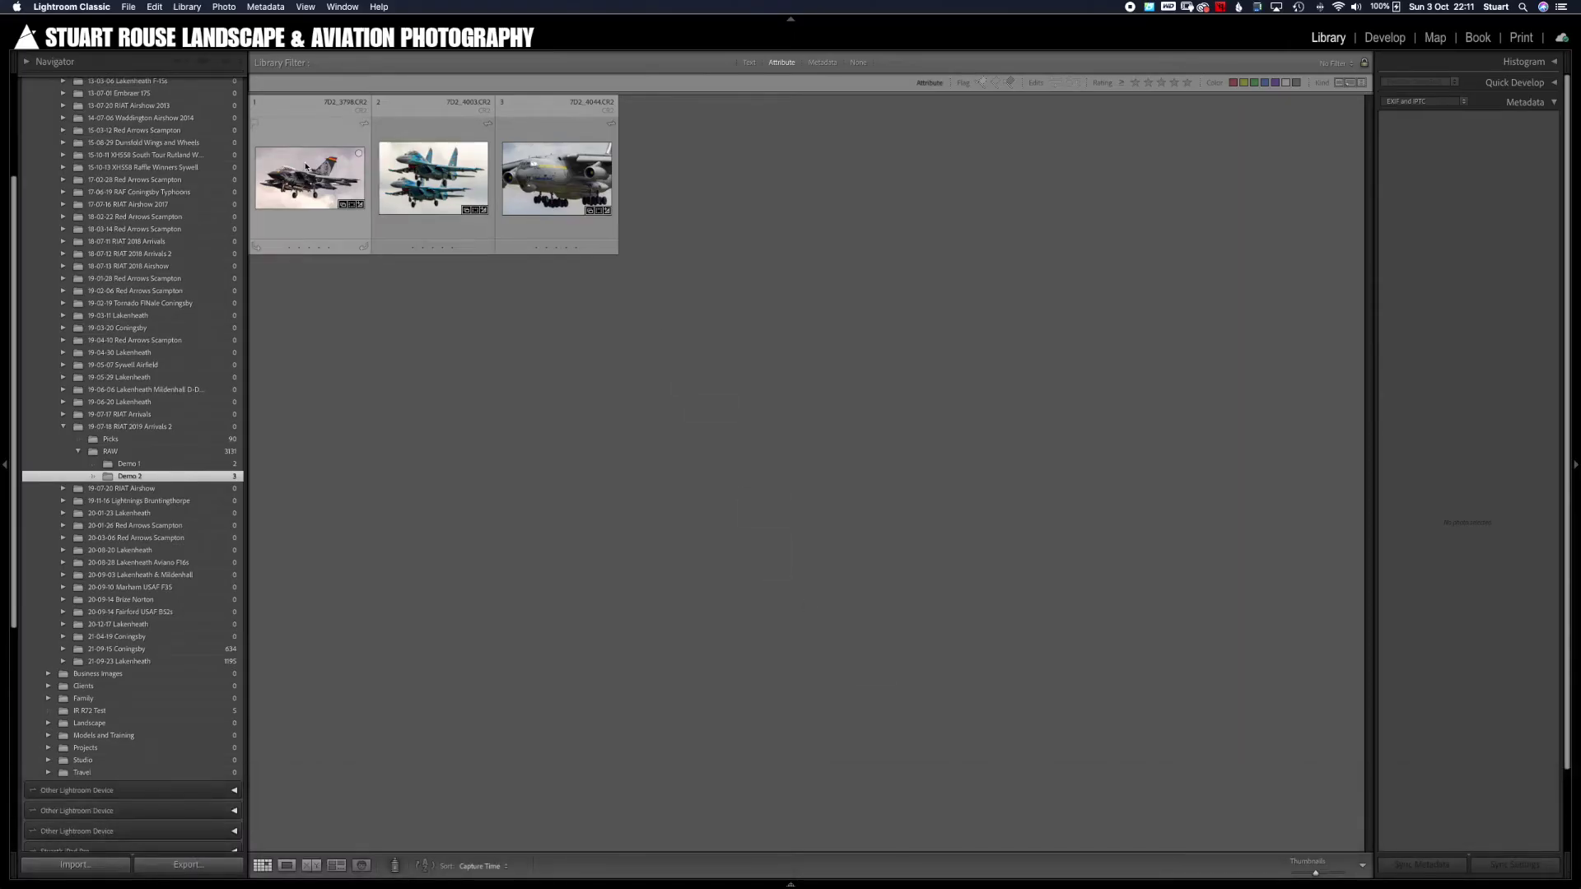
- In Lightroom Classic, view the three RAW photos in the Demo 2 folder enlarged, ending on 7D2_3798.CR2
{"action": "double_click", "coordinate": [306, 166]}
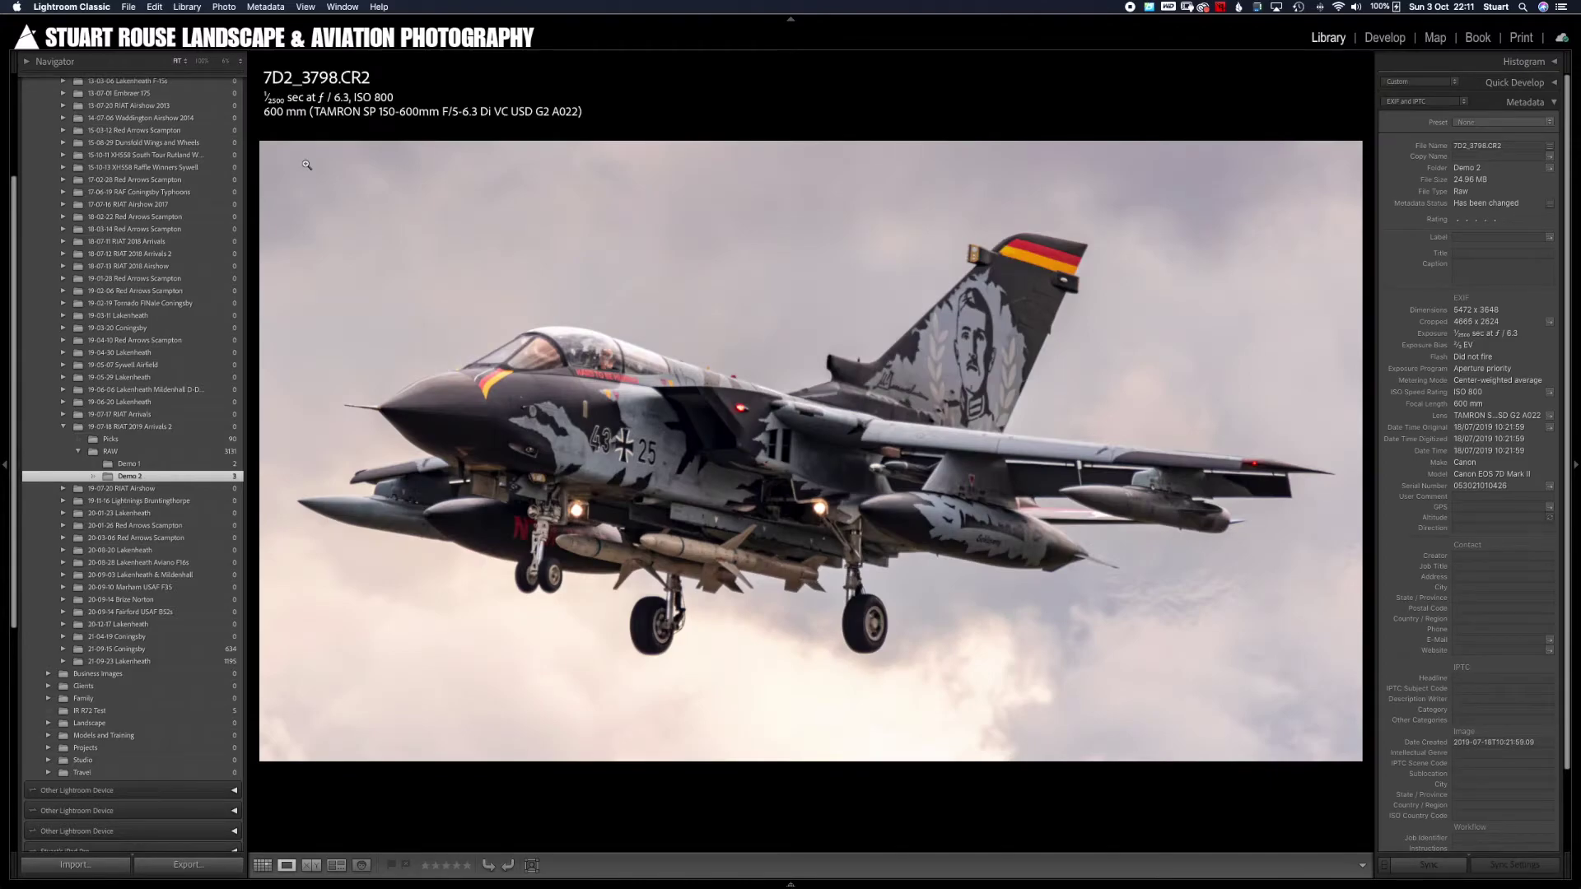
{"action": "key", "text": "Right"}
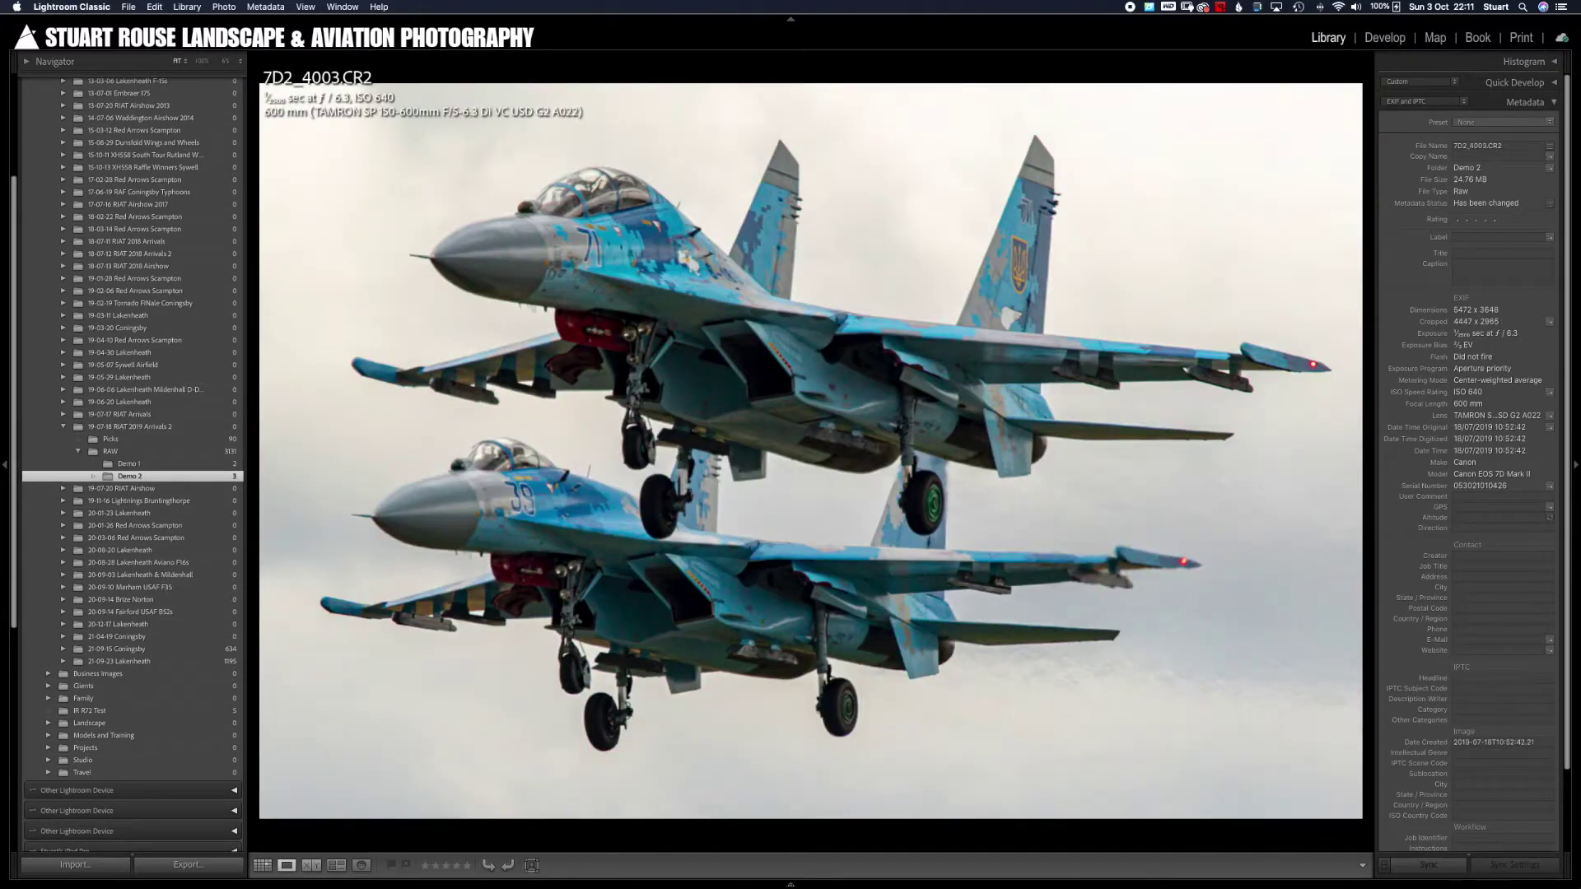
{"action": "key", "text": "Right"}
{"action": "key", "text": "Left"}
{"action": "key", "text": "Left"}
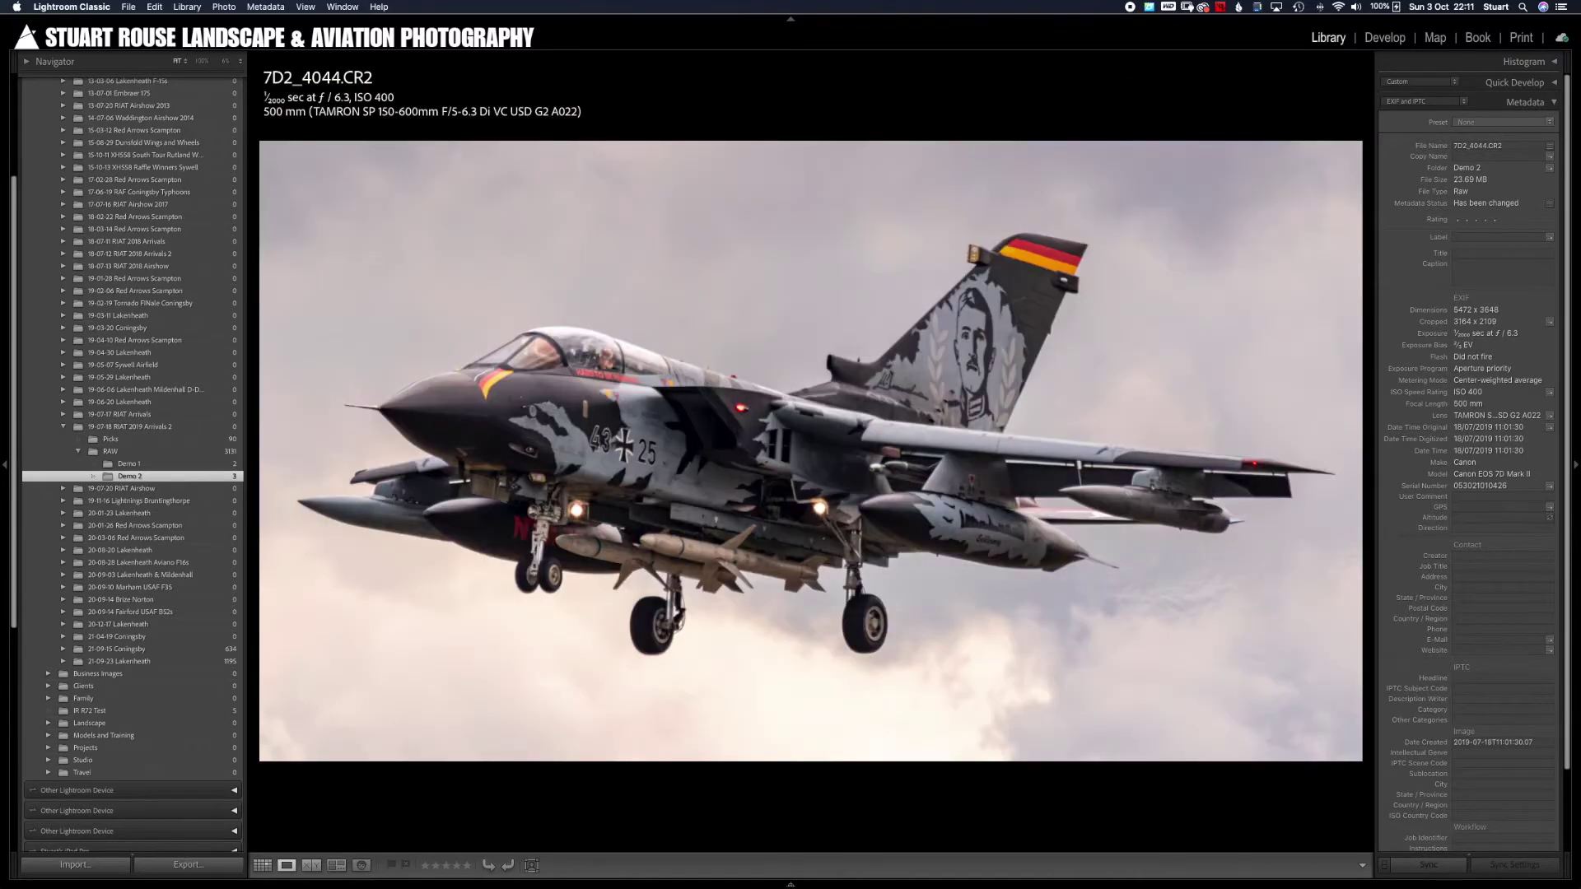
- Examine the Basic develop adjustments of 7D2_3798.CR2, 7D2_4003.CR2 and 7D2_4044.CR2
{"action": "left_click", "coordinate": [1374, 42]}
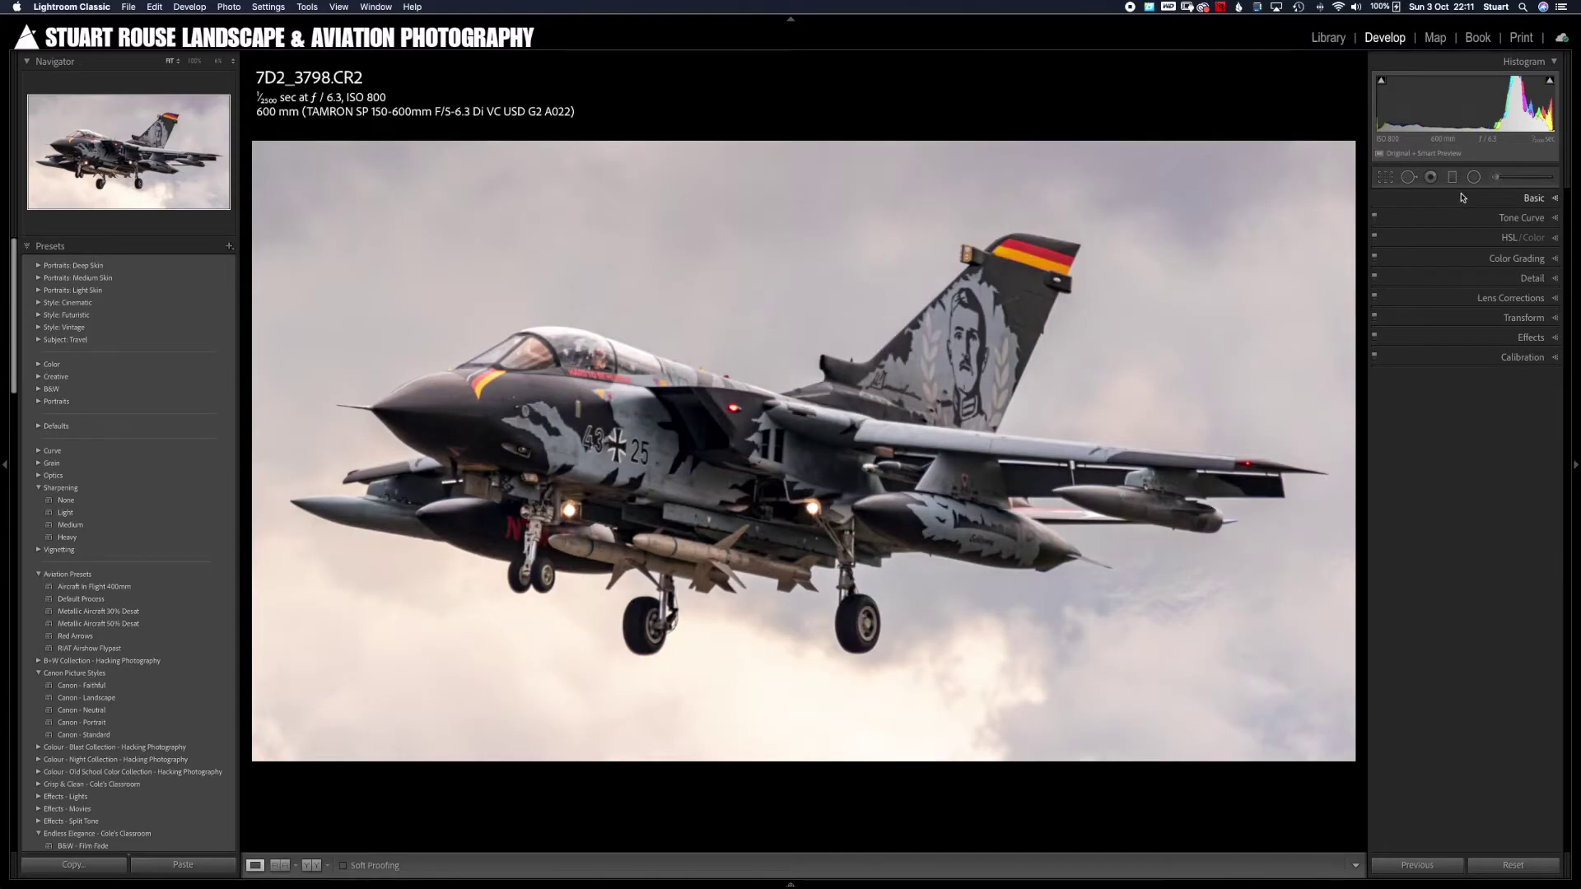
{"action": "left_click", "coordinate": [1462, 197]}
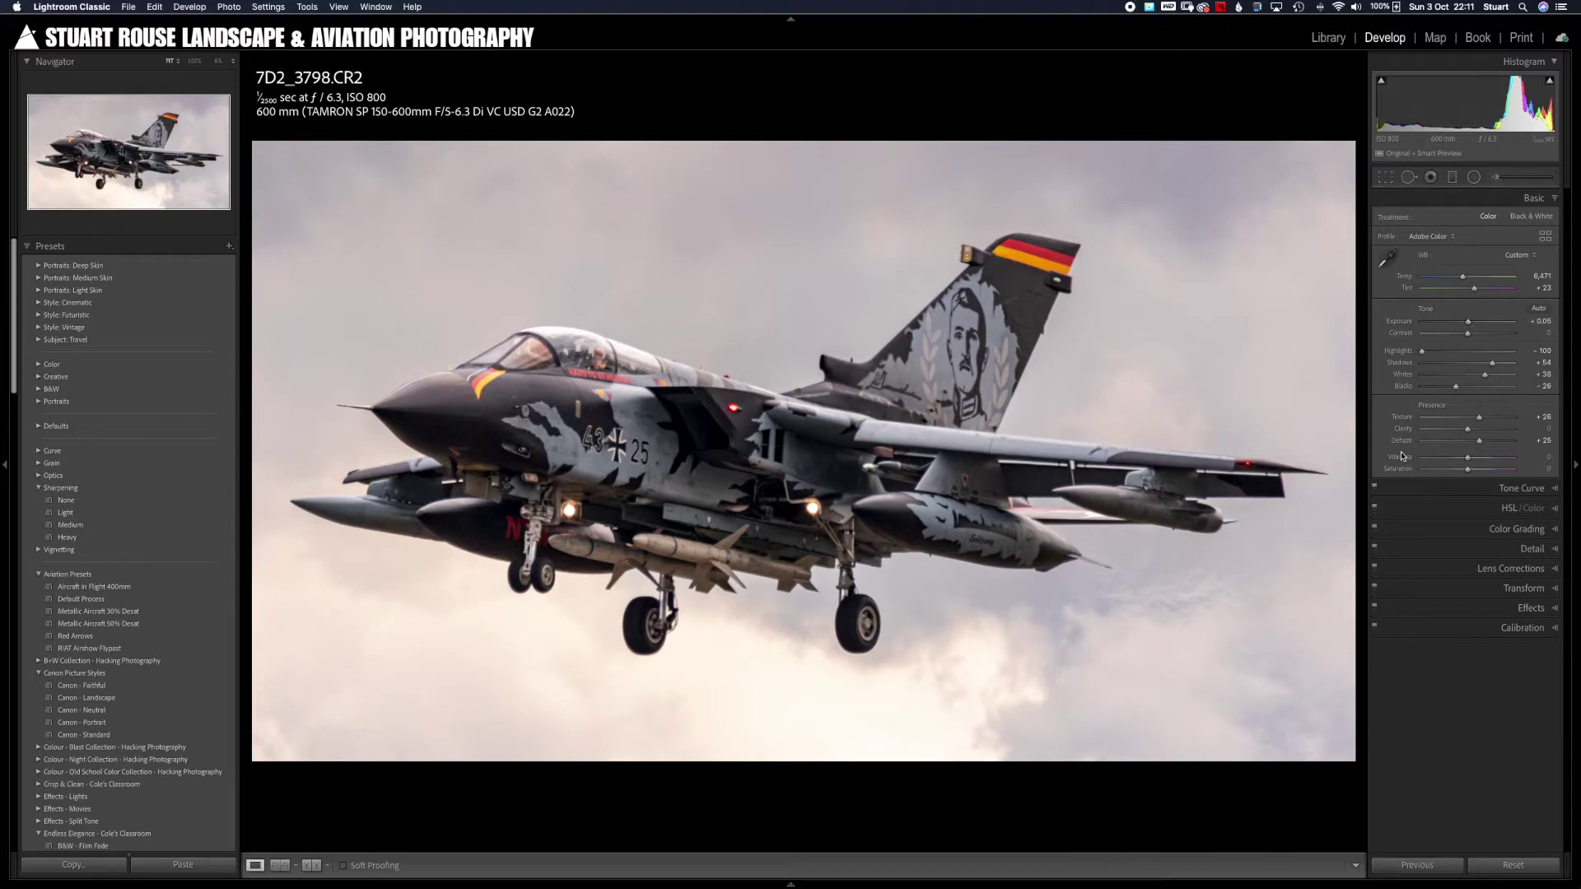
{"action": "key", "text": "Right"}
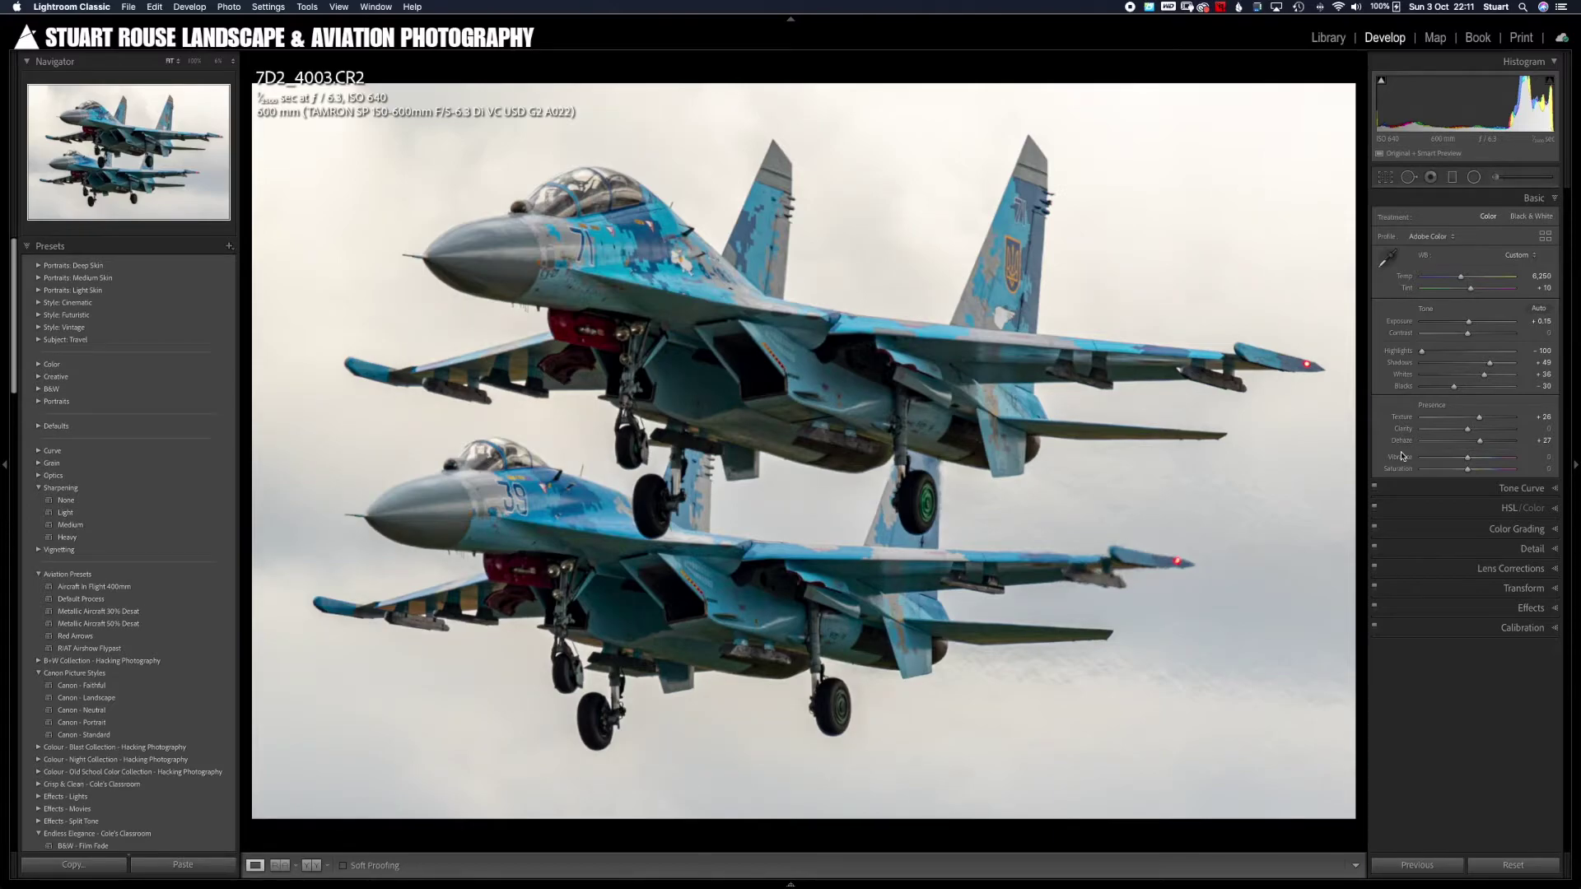
{"action": "key", "text": "Right"}
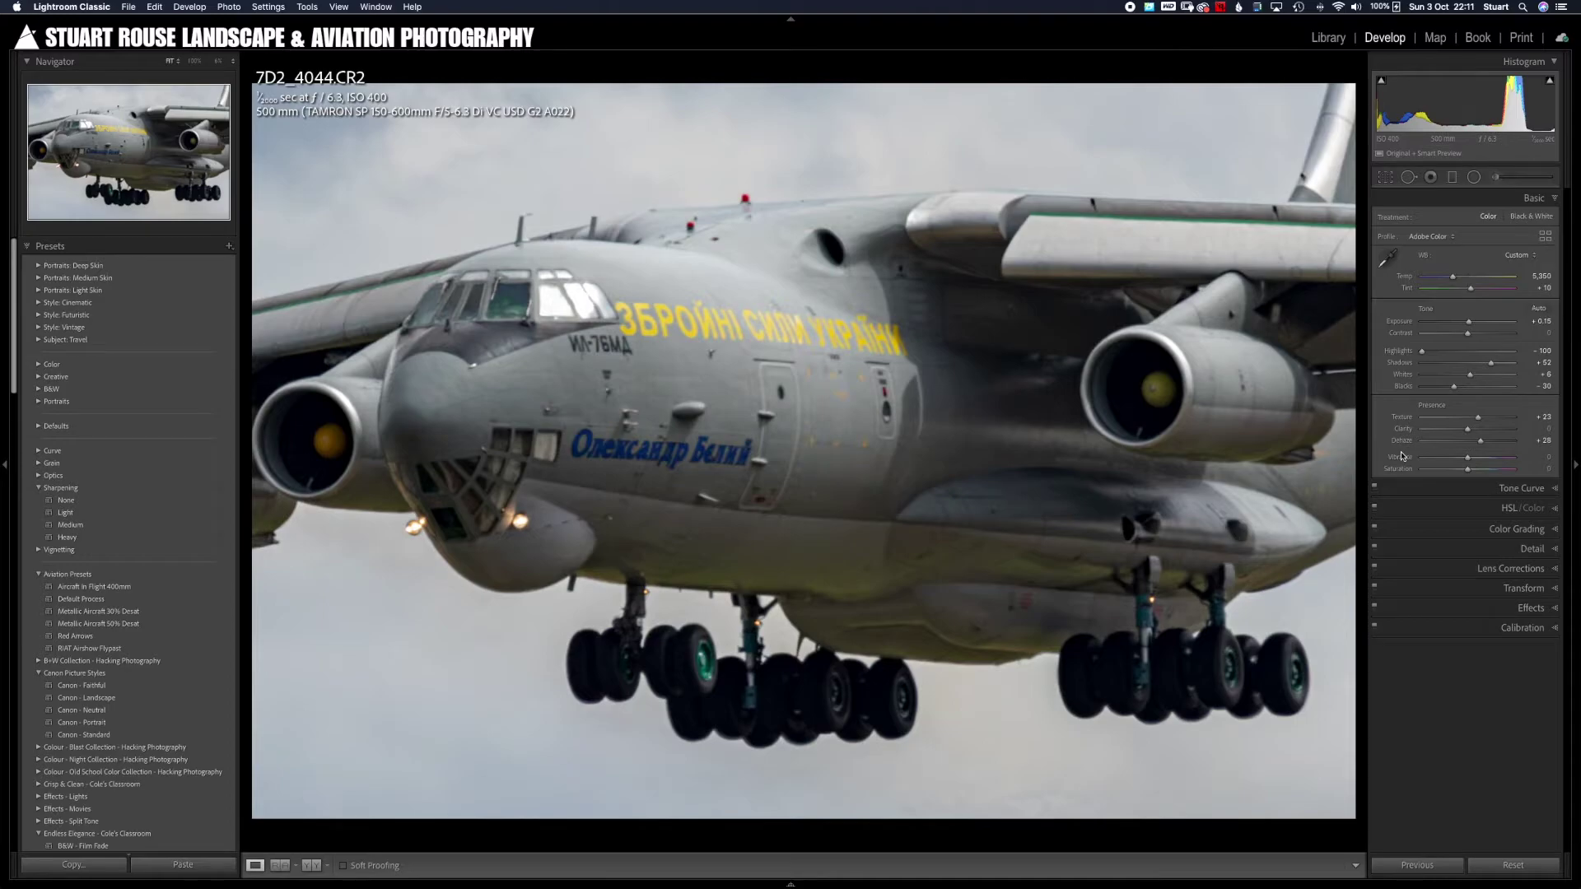
- Send all three Demo 2 photos to Topaz DeNoise AI as 16-bit ProPhoto RGB TIFF copies with Lightroom adjustments and no compression
{"action": "key", "text": "g"}
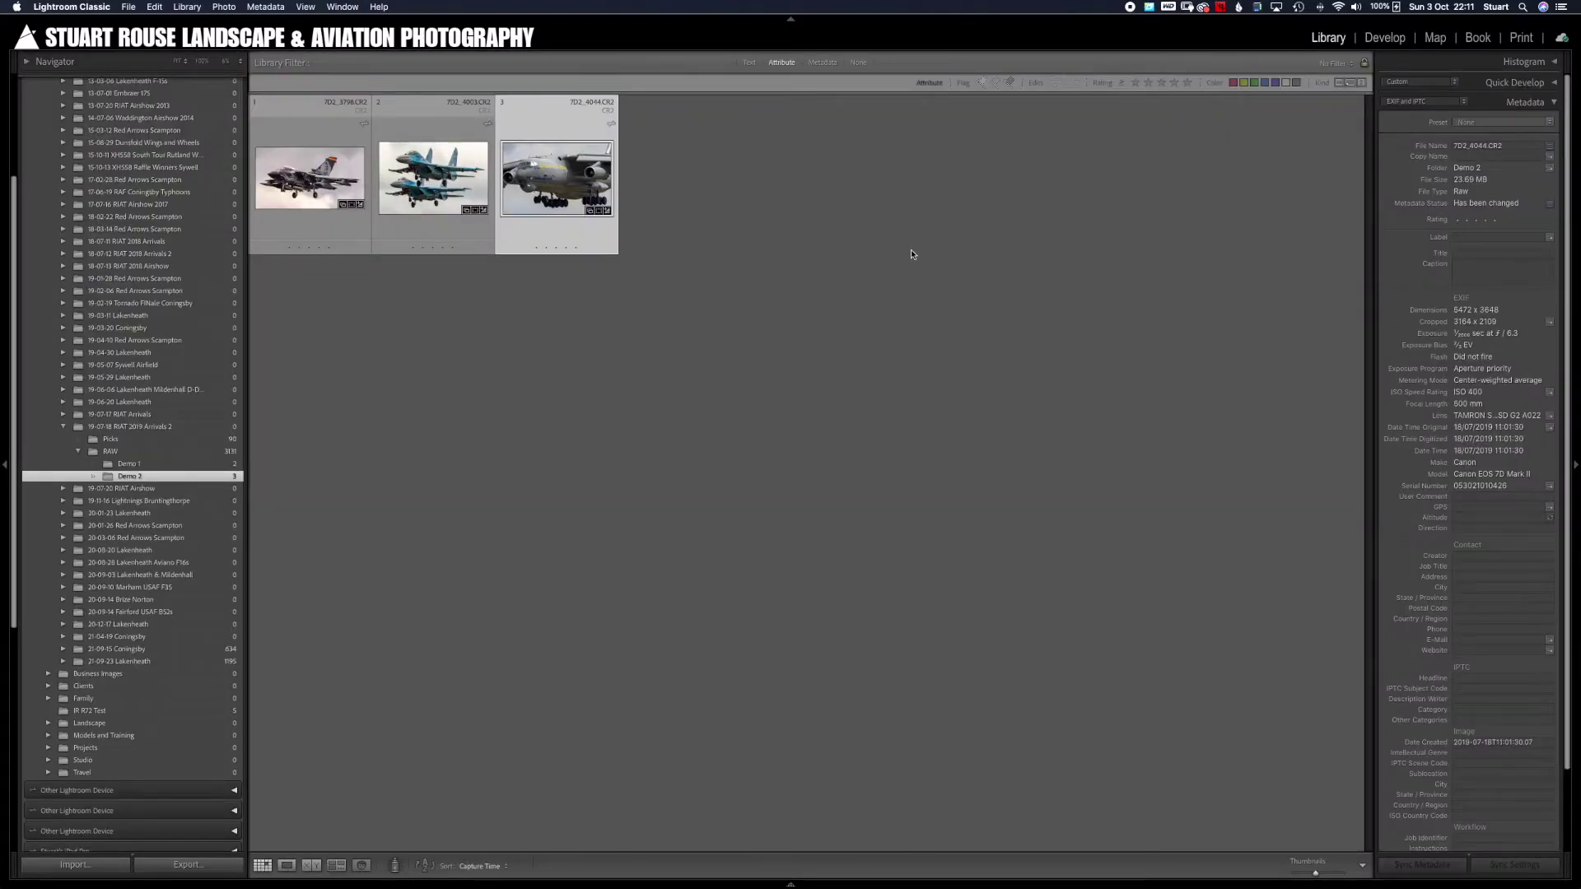
{"action": "key", "text": "super+a"}
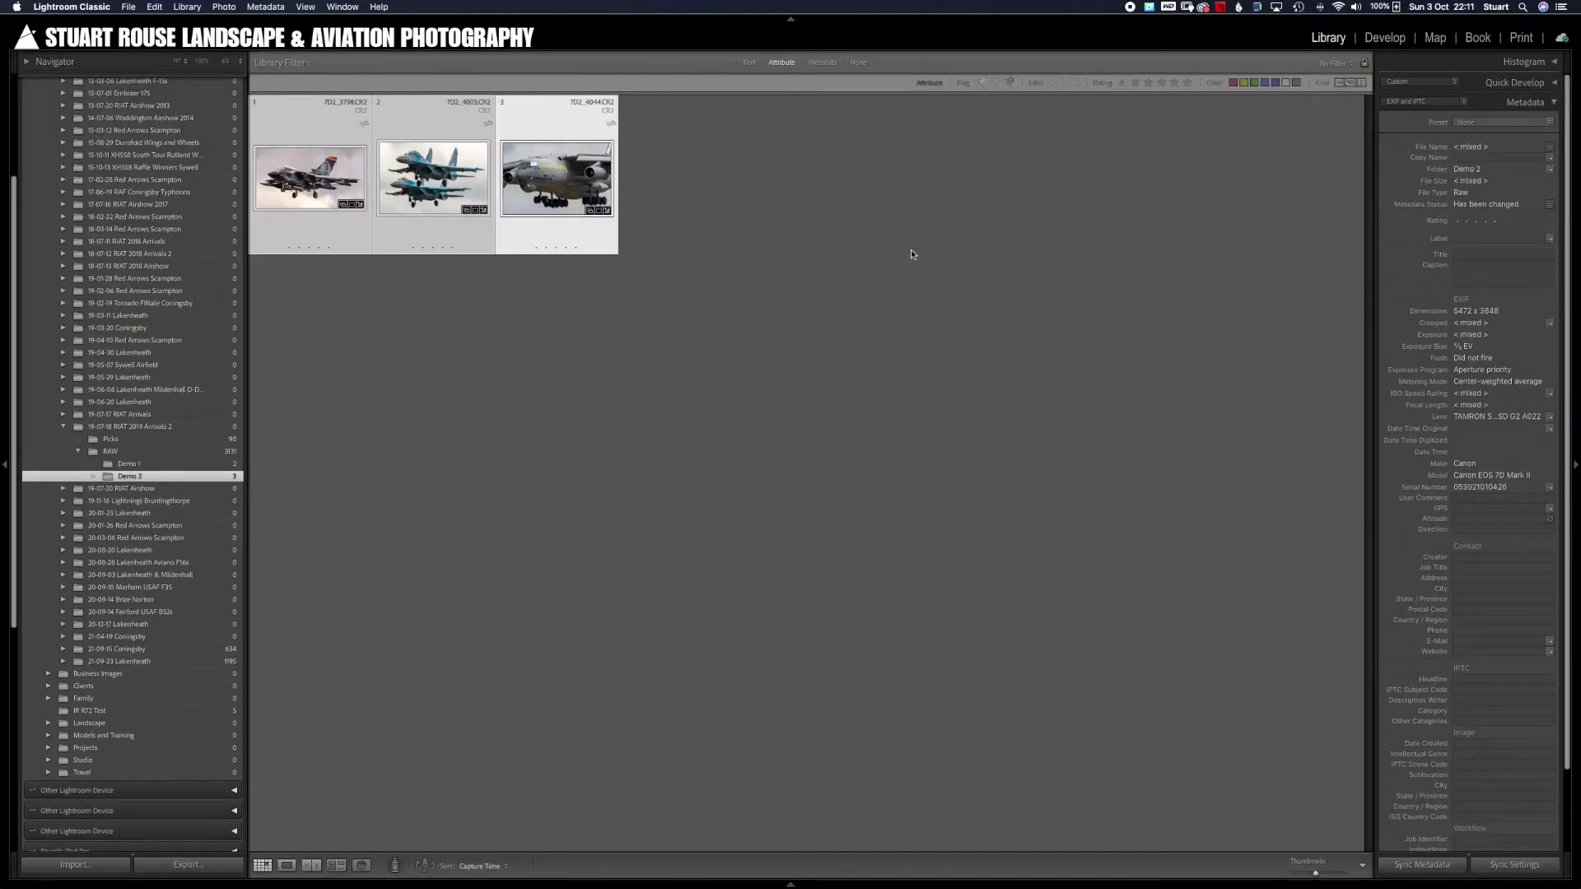
{"action": "right_click", "coordinate": [559, 167]}
{"action": "mouse_move", "coordinate": [583, 295]}
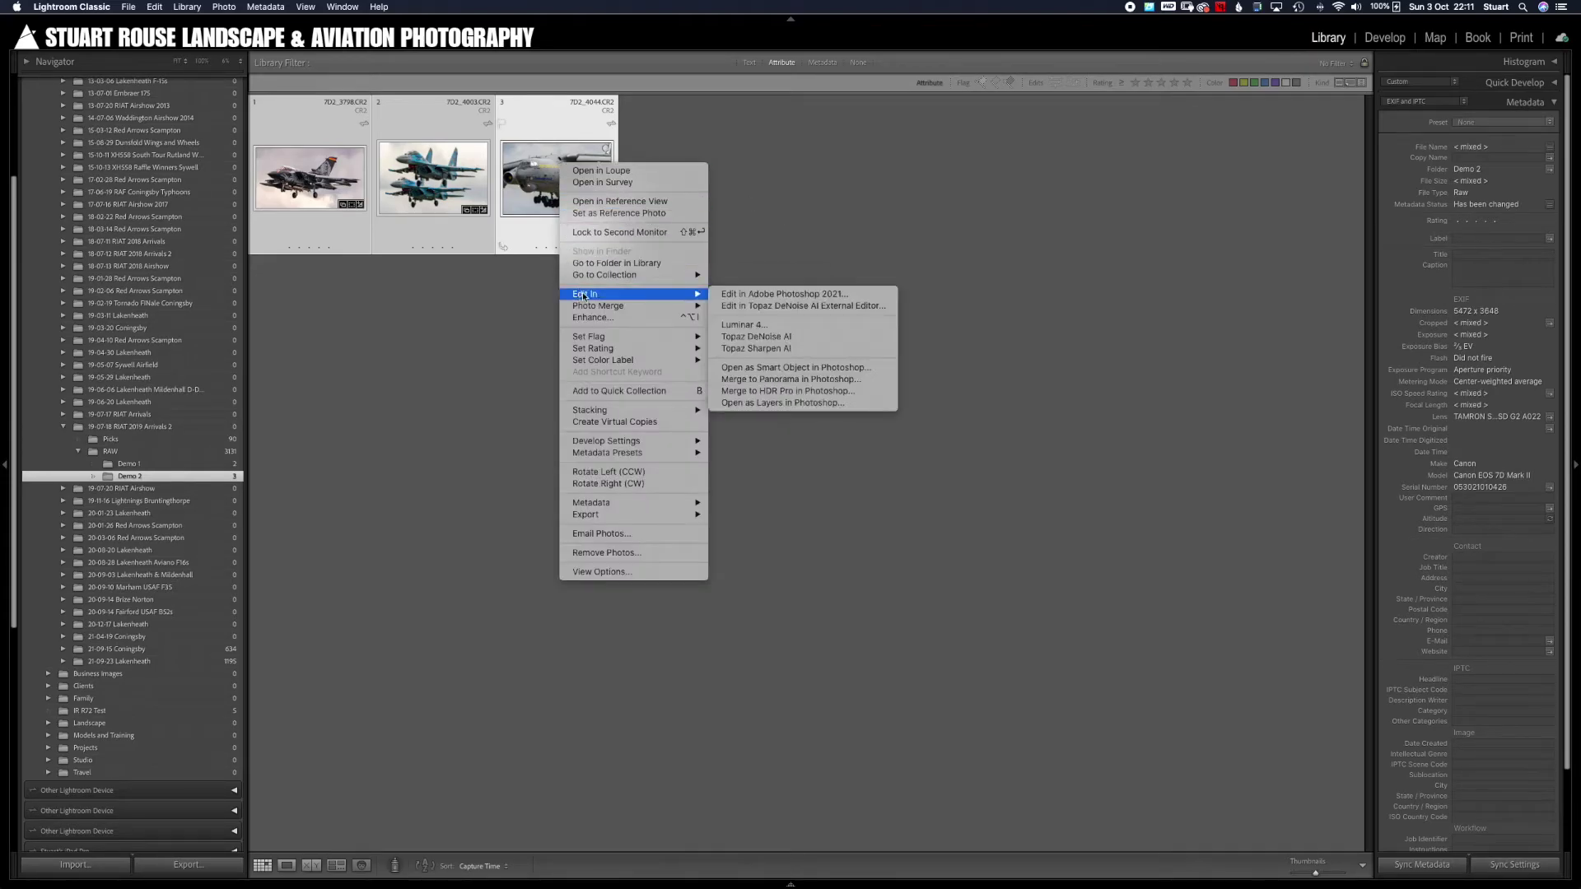
{"action": "left_click", "coordinate": [758, 338]}
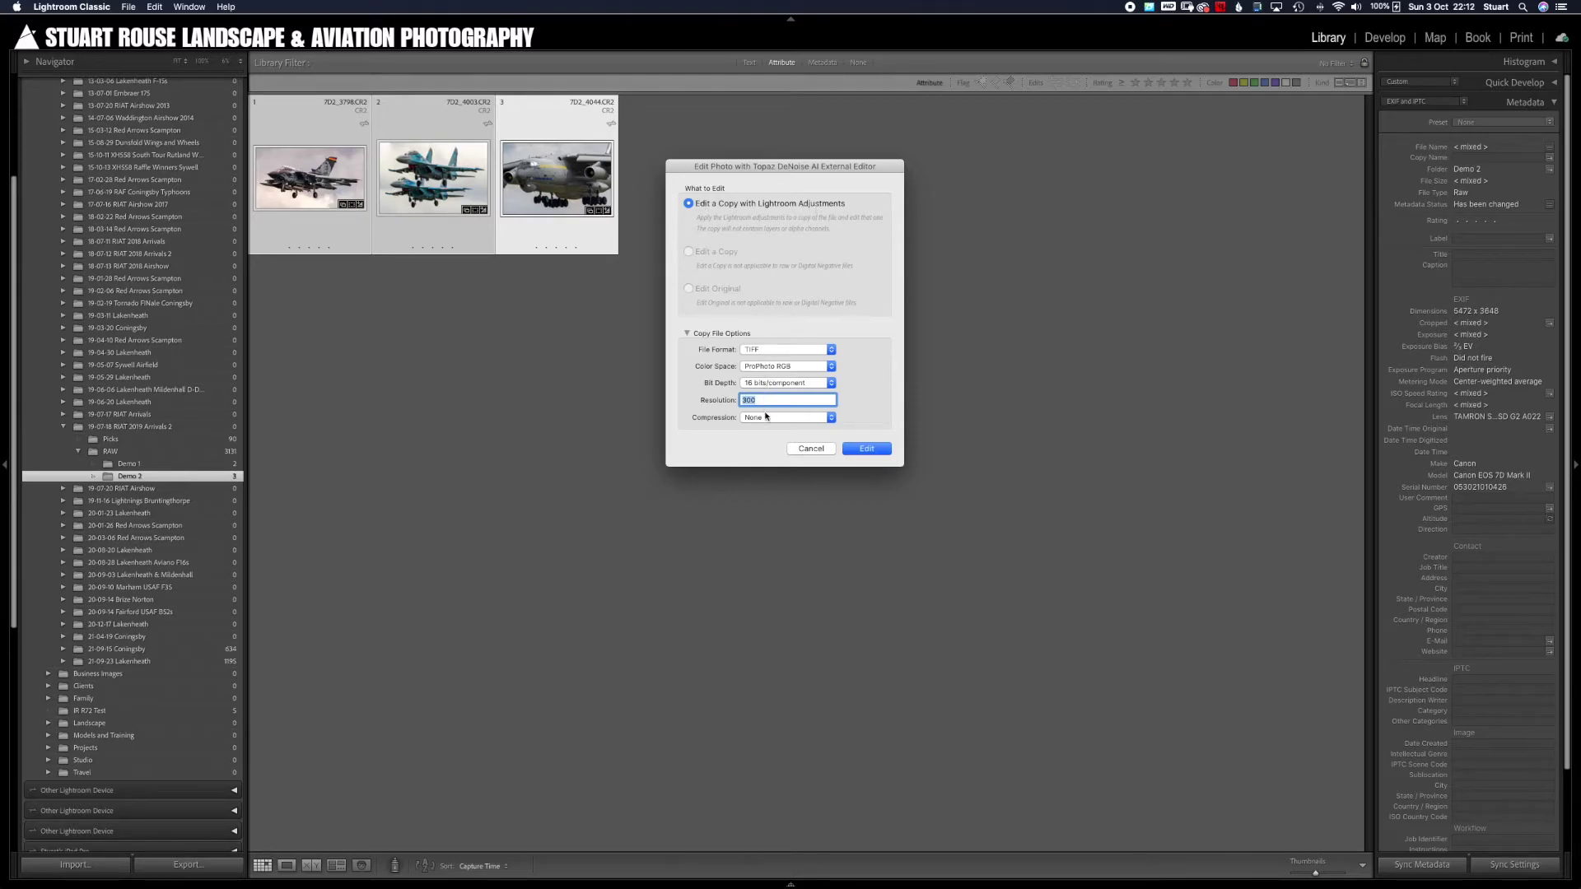
{"action": "left_click", "coordinate": [860, 449]}
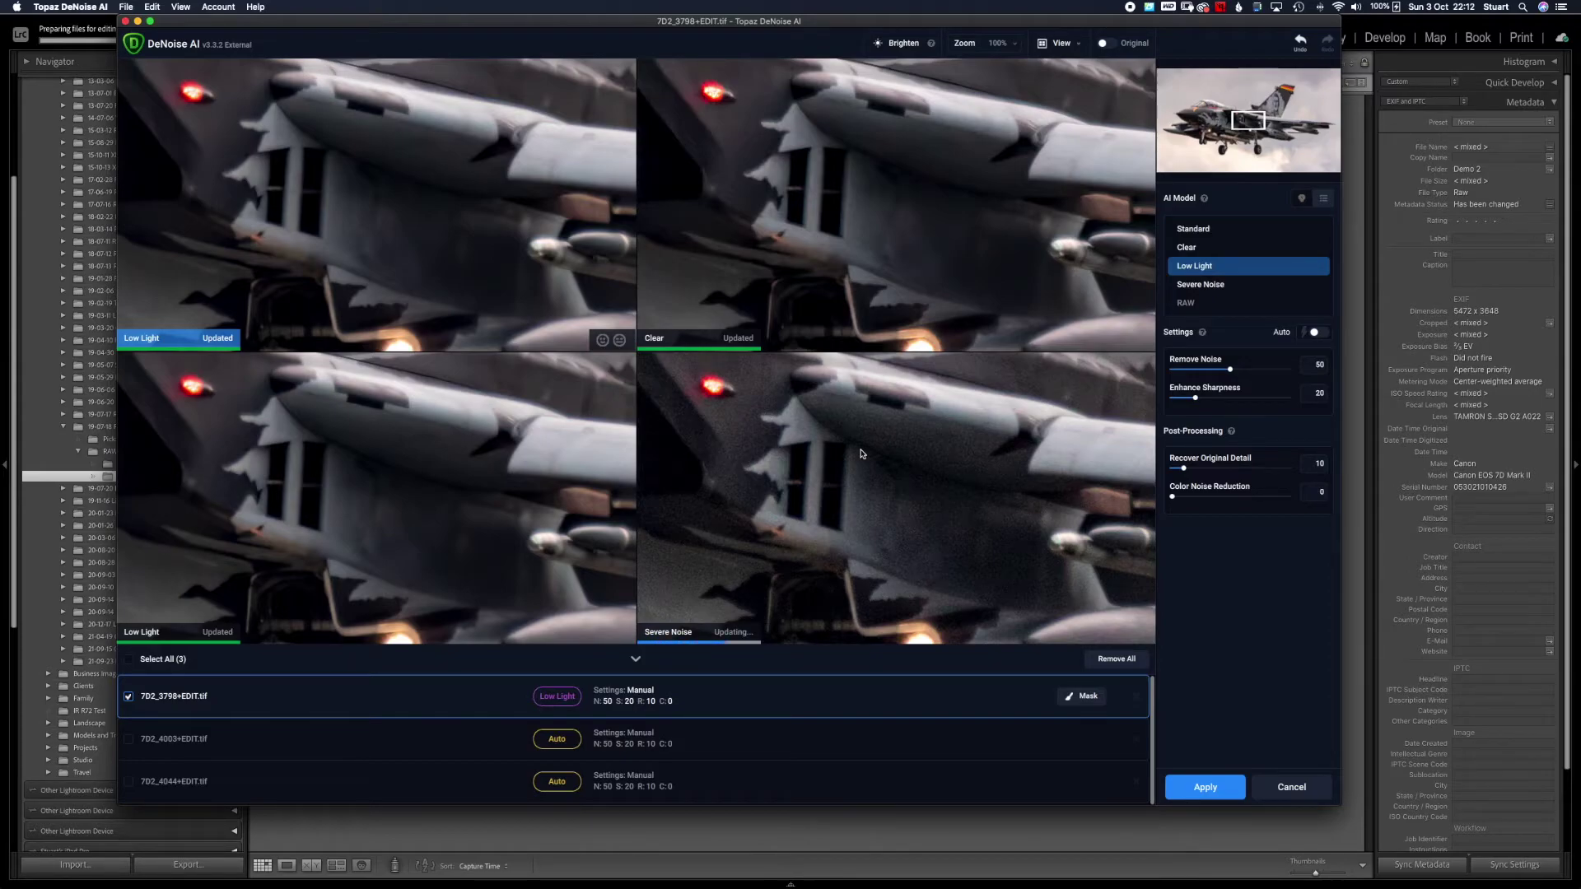
- Set the Standard AI model with auto settings for 7D2_3798+EDIT.tif, and use it for all three selected images via 7D2_4003+EDIT.tif
{"action": "left_click", "coordinate": [1201, 233]}
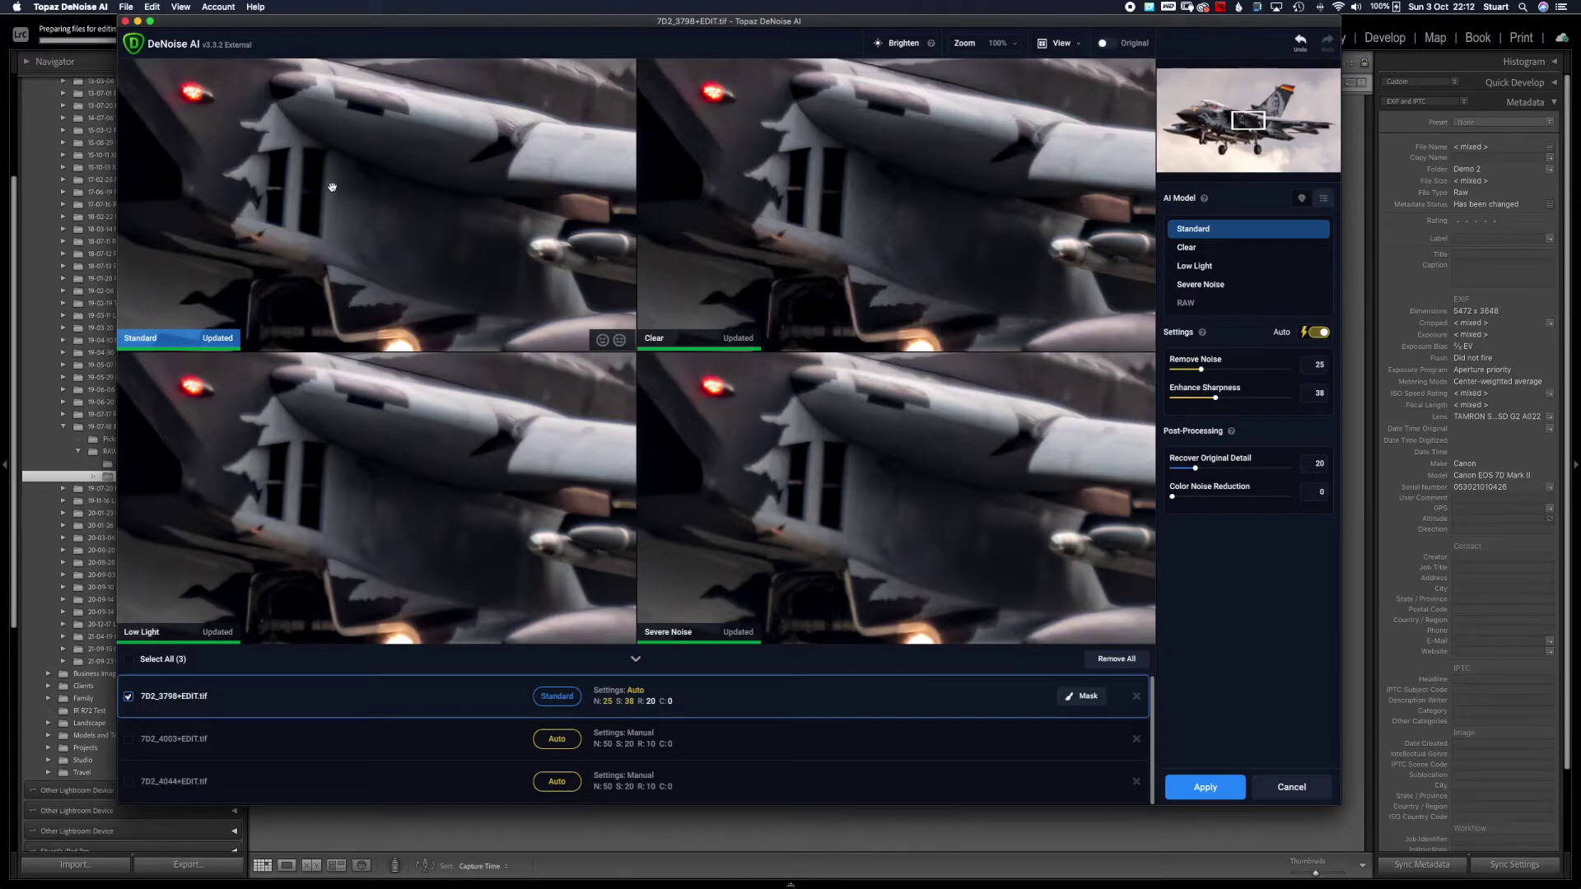
{"action": "left_click_drag", "start_coordinate": [332, 187], "coordinate": [793, 258]}
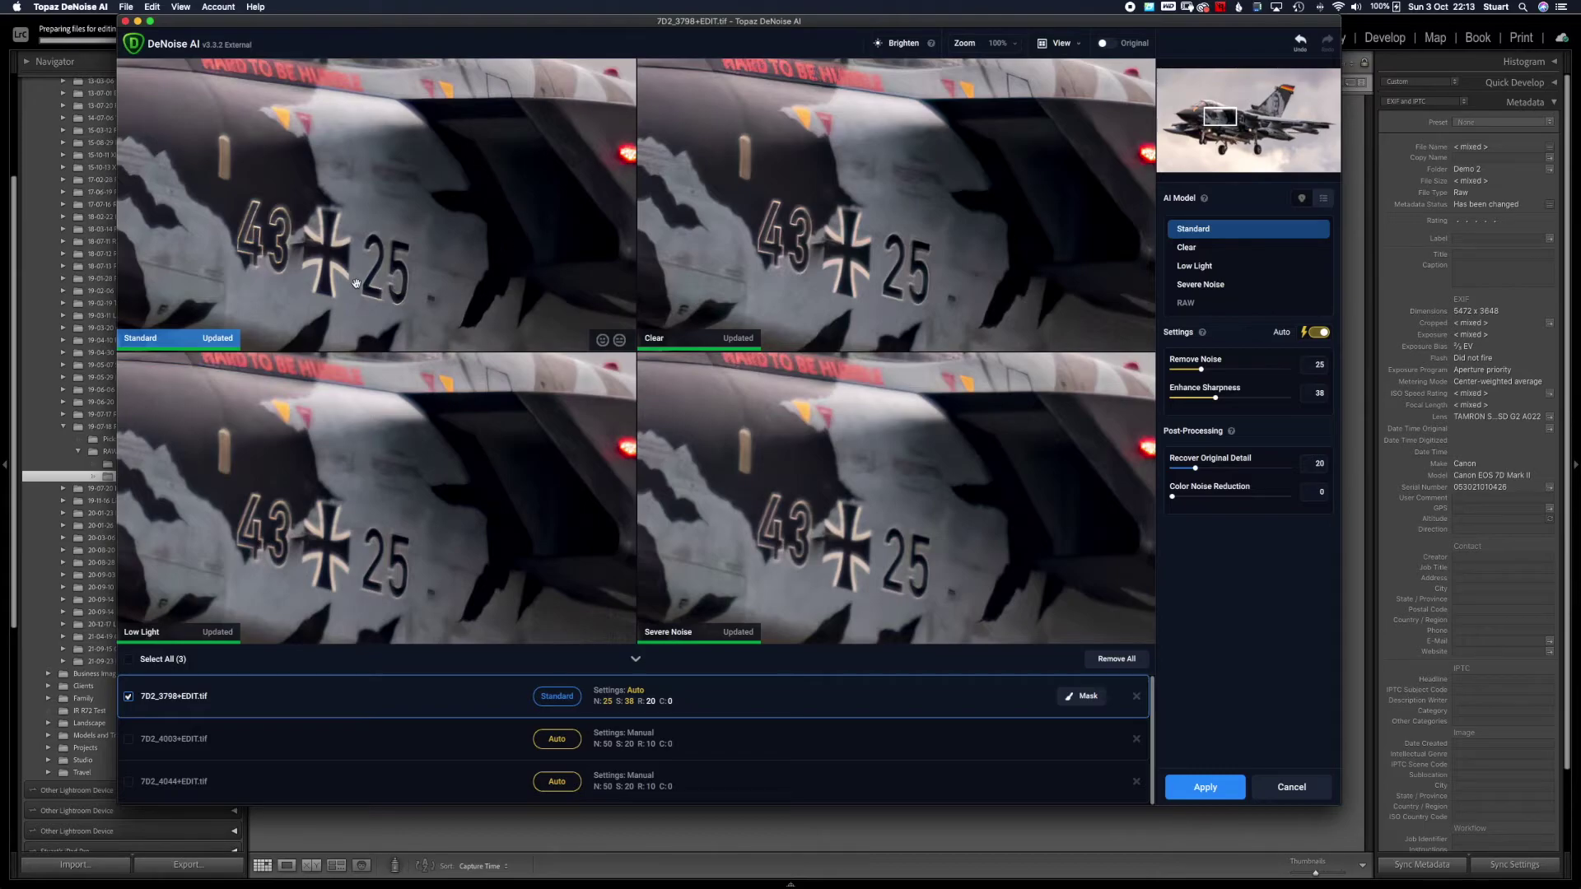
{"action": "left_click", "coordinate": [128, 660]}
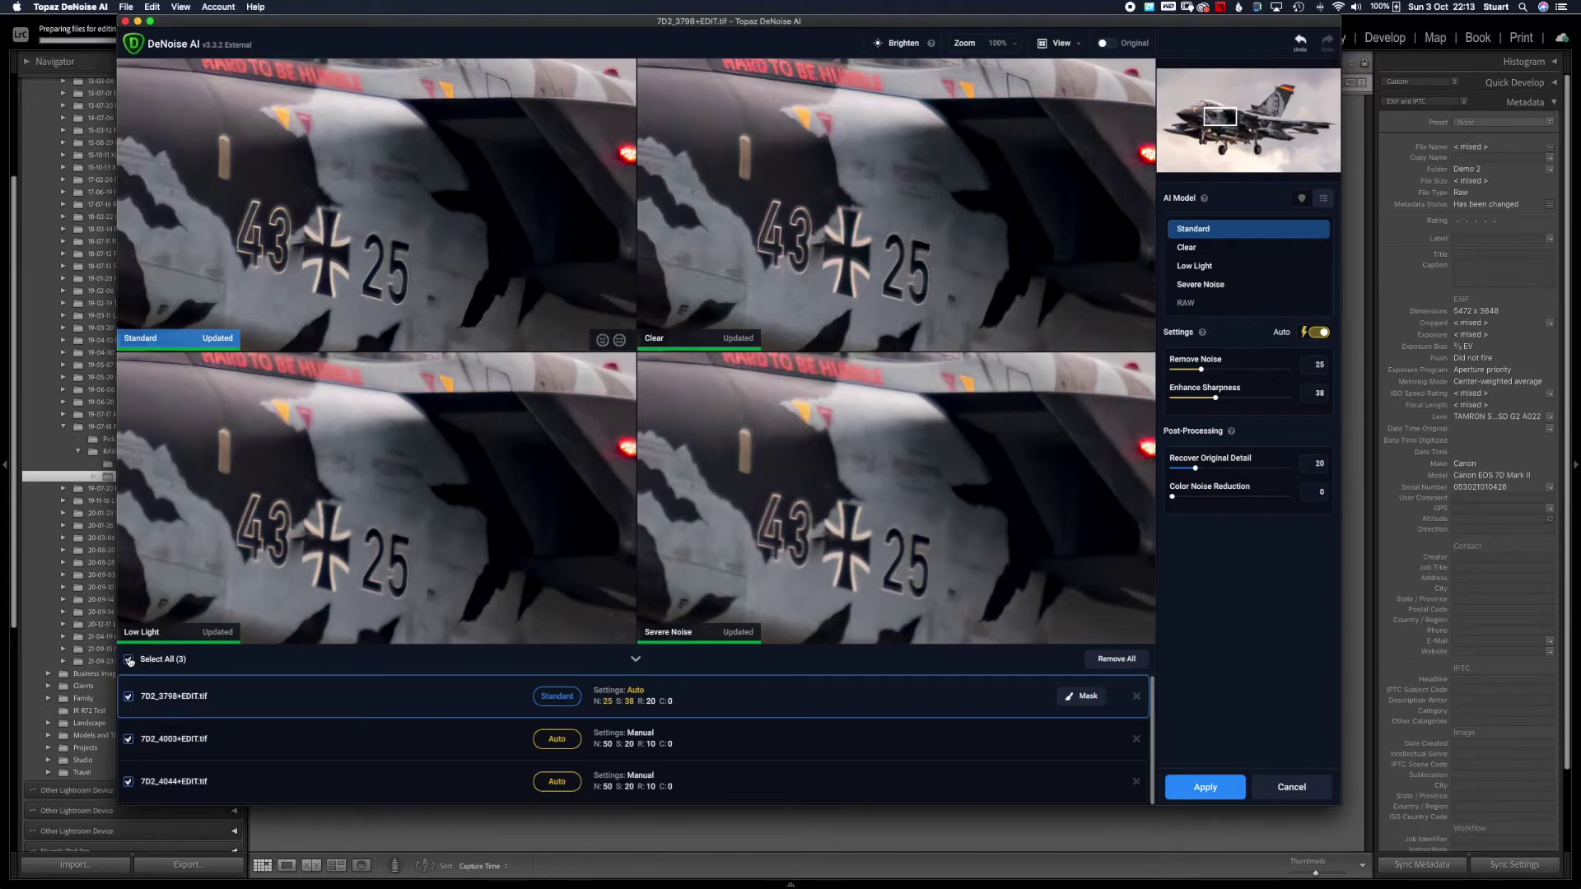
{"action": "left_click", "coordinate": [474, 740]}
{"action": "left_click", "coordinate": [1192, 267]}
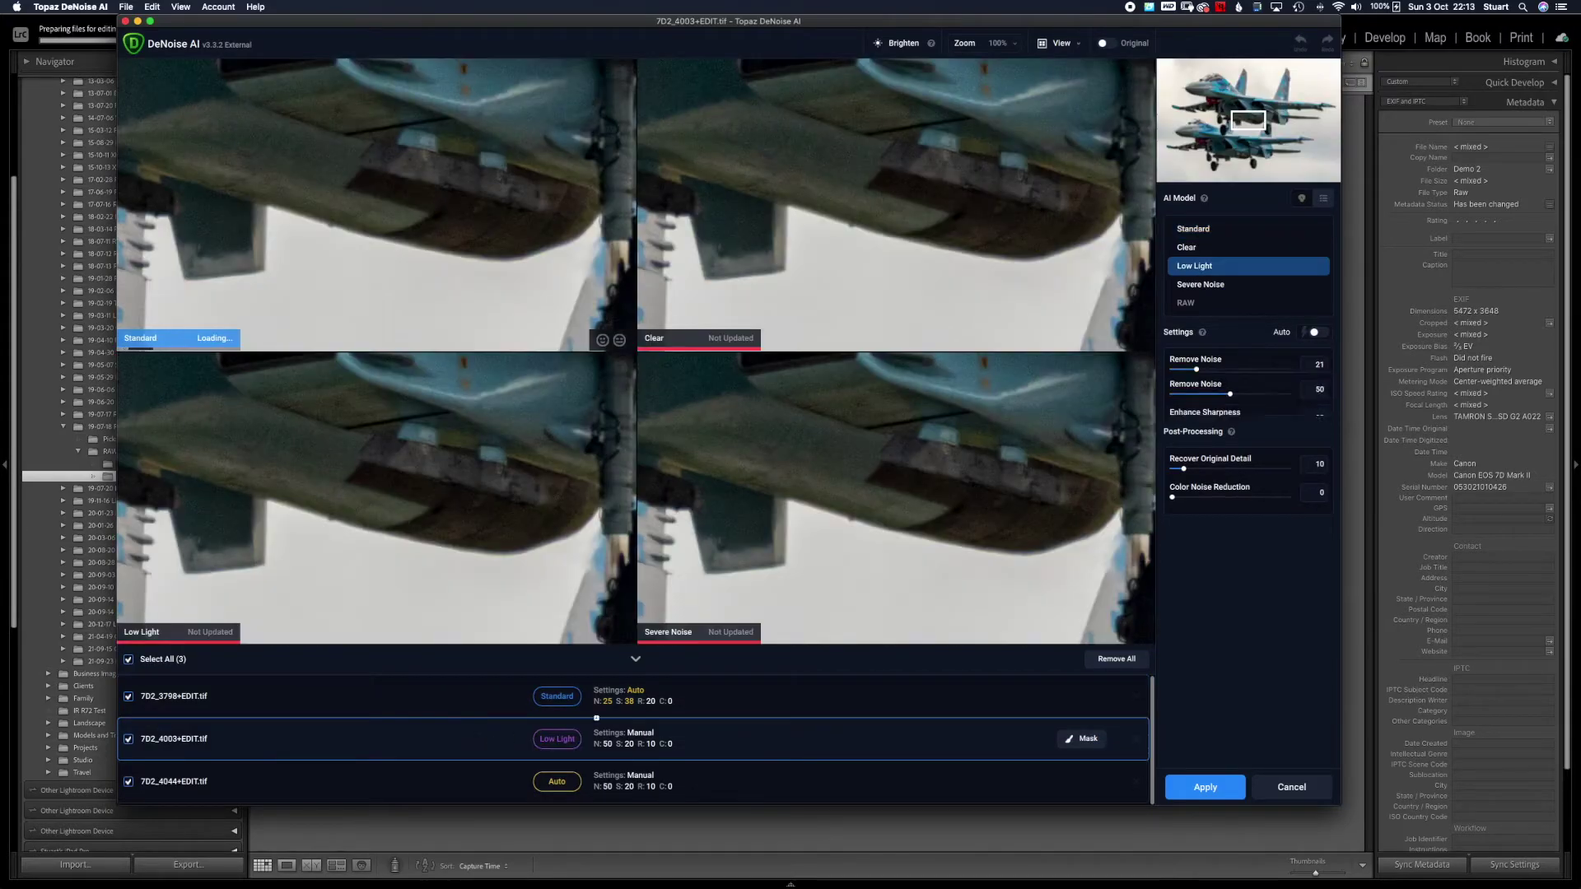
{"action": "left_click", "coordinate": [1192, 229]}
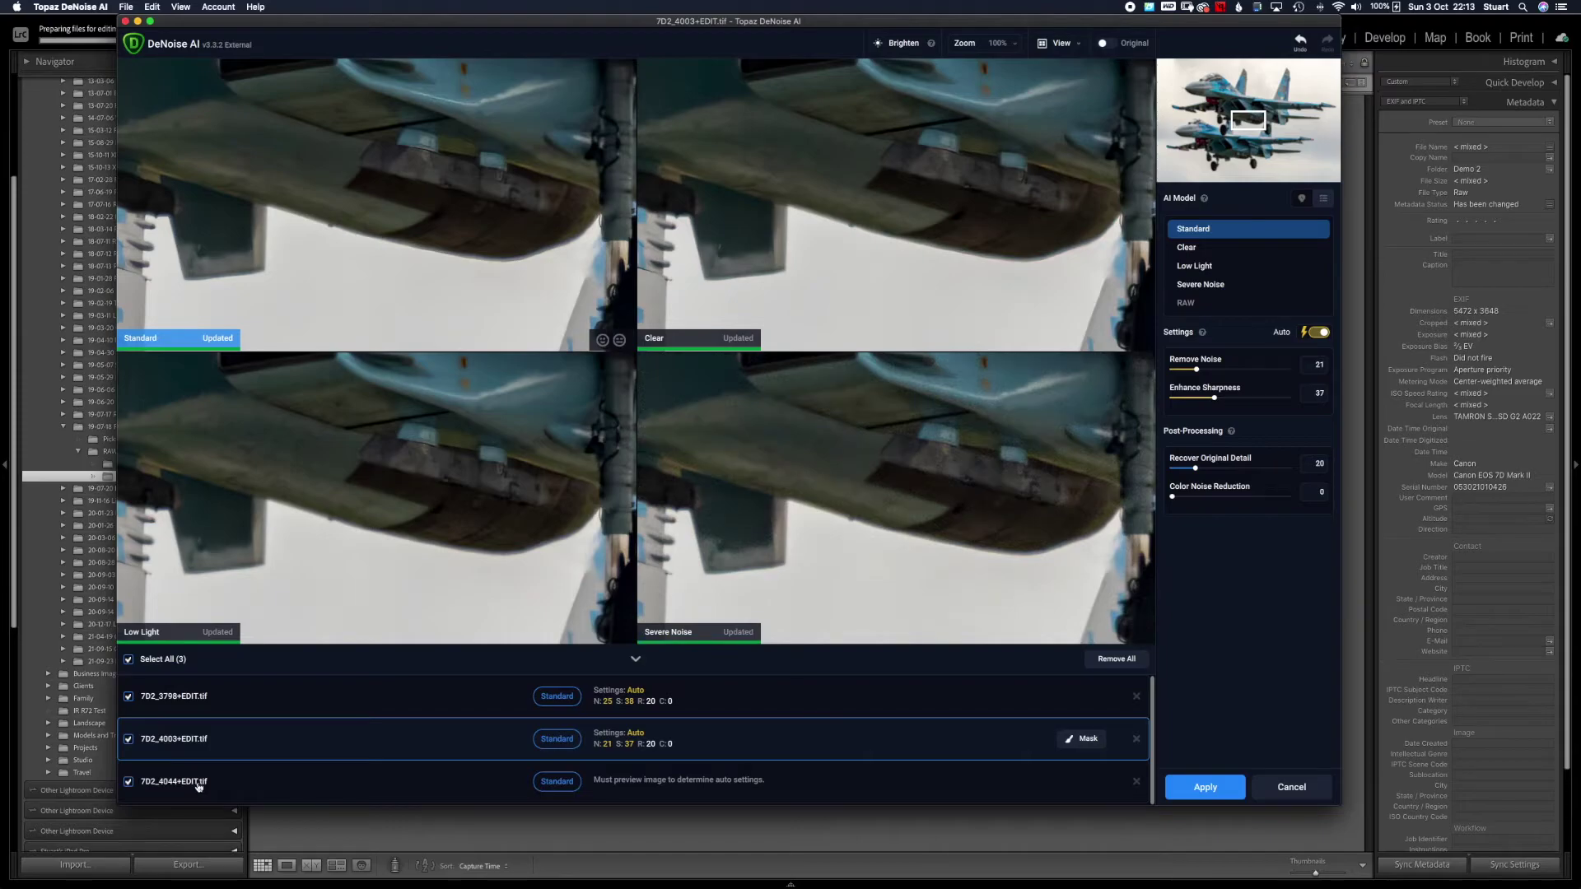
- Preview 7D2_4044+EDIT.tif to determine its auto settings and apply the denoising to all three images
{"action": "left_click", "coordinate": [214, 786]}
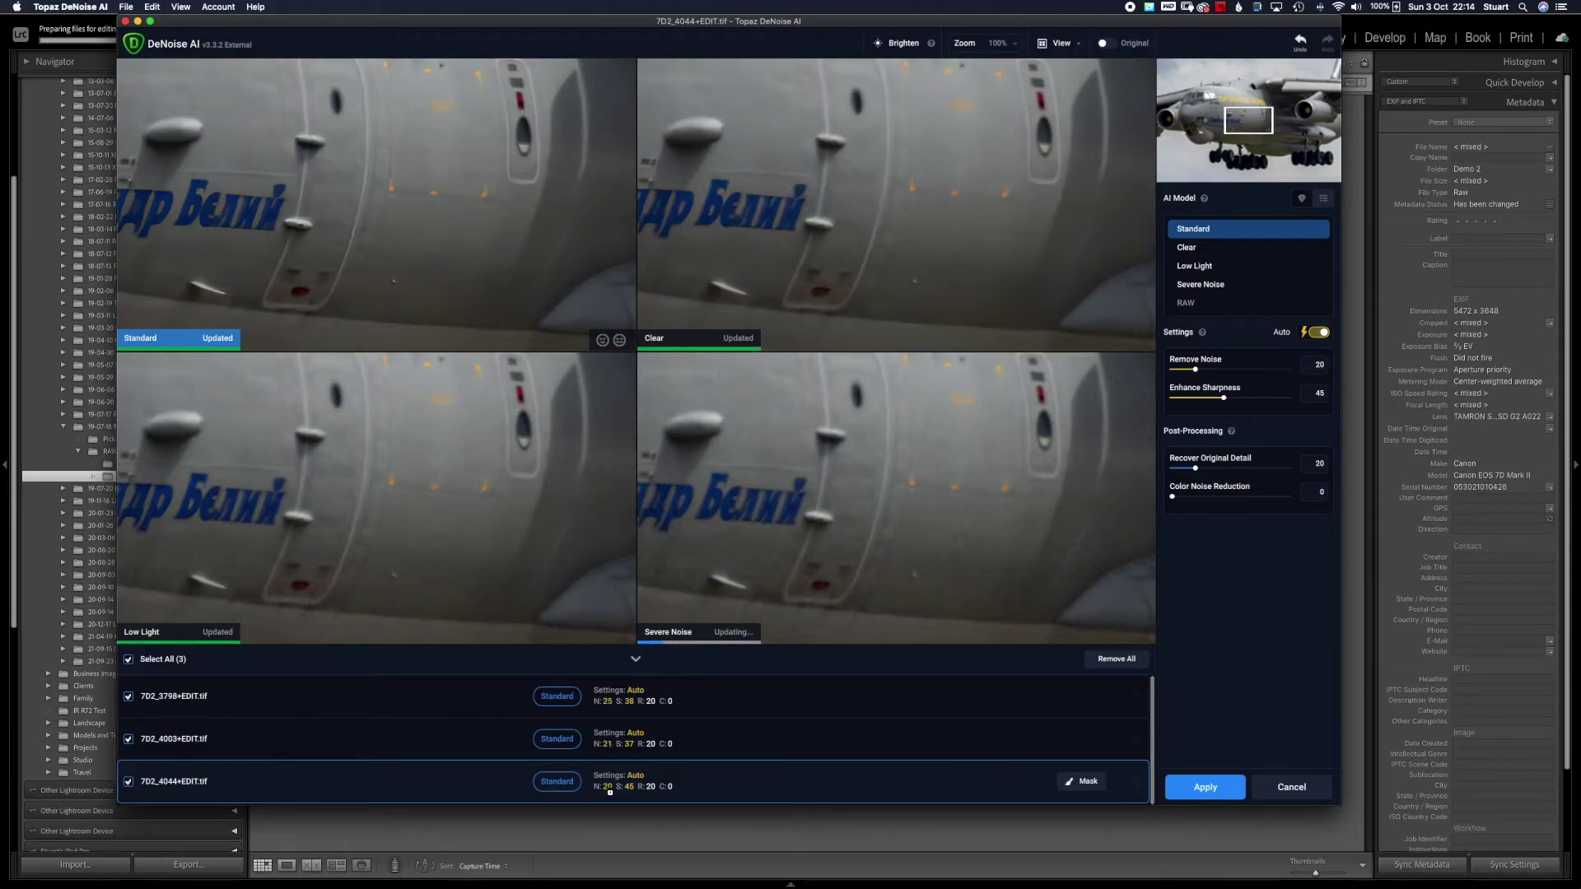
{"action": "left_click", "coordinate": [1198, 788]}
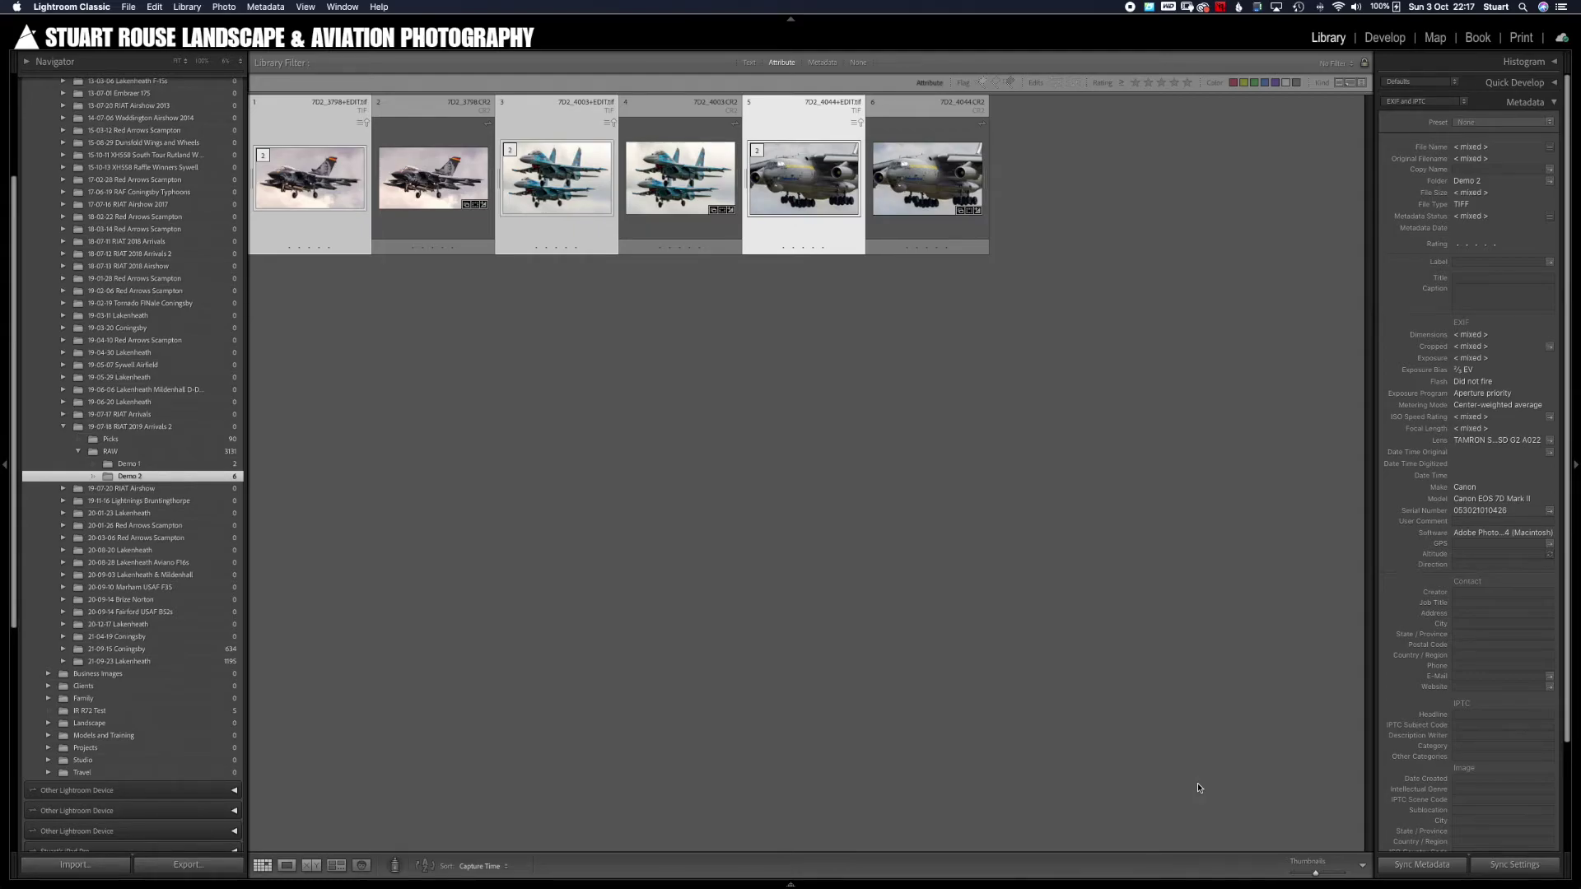
- Reveal 7D2_4003+EDIT.tif in its Demo 2 folder in Finder
{"action": "left_click", "coordinate": [1199, 788]}
{"action": "right_click", "coordinate": [579, 192]}
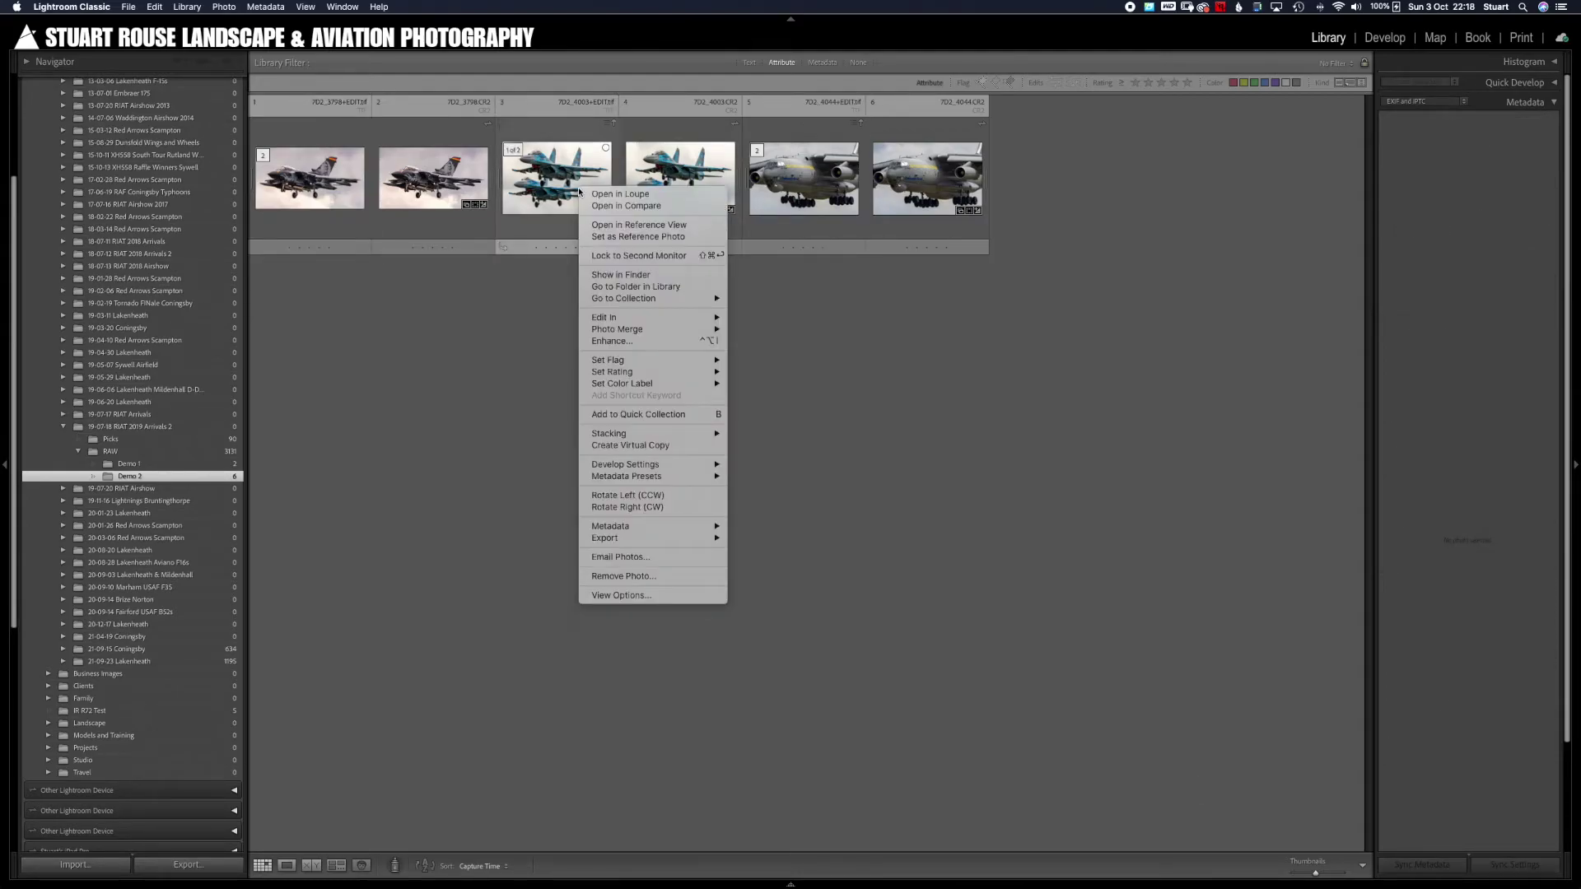
{"action": "left_click", "coordinate": [602, 275]}
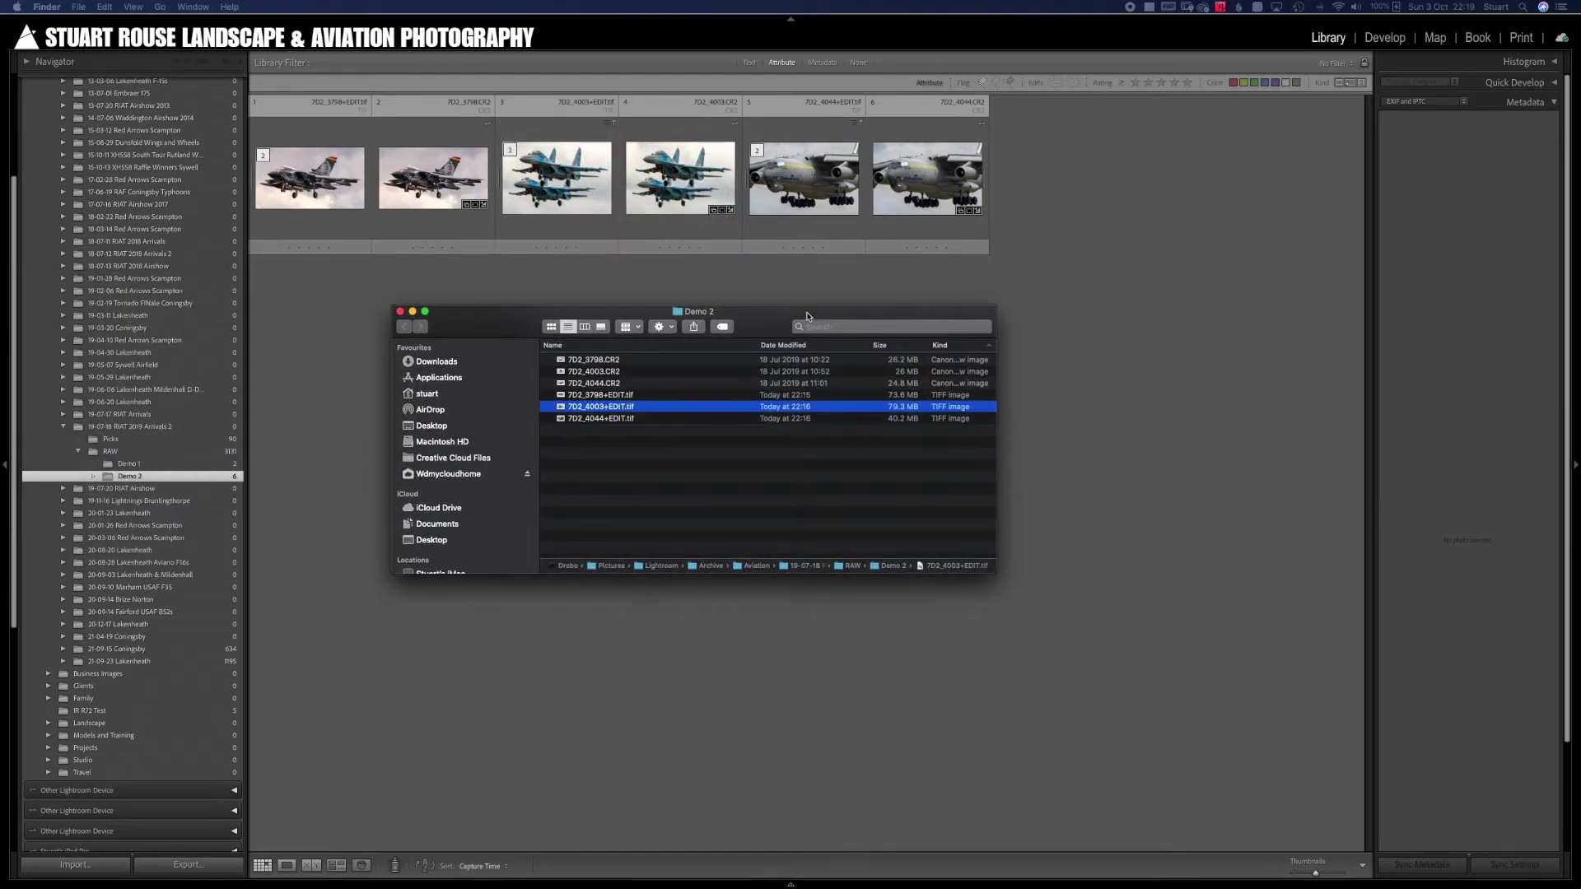
{"action": "left_click", "coordinate": [677, 463]}
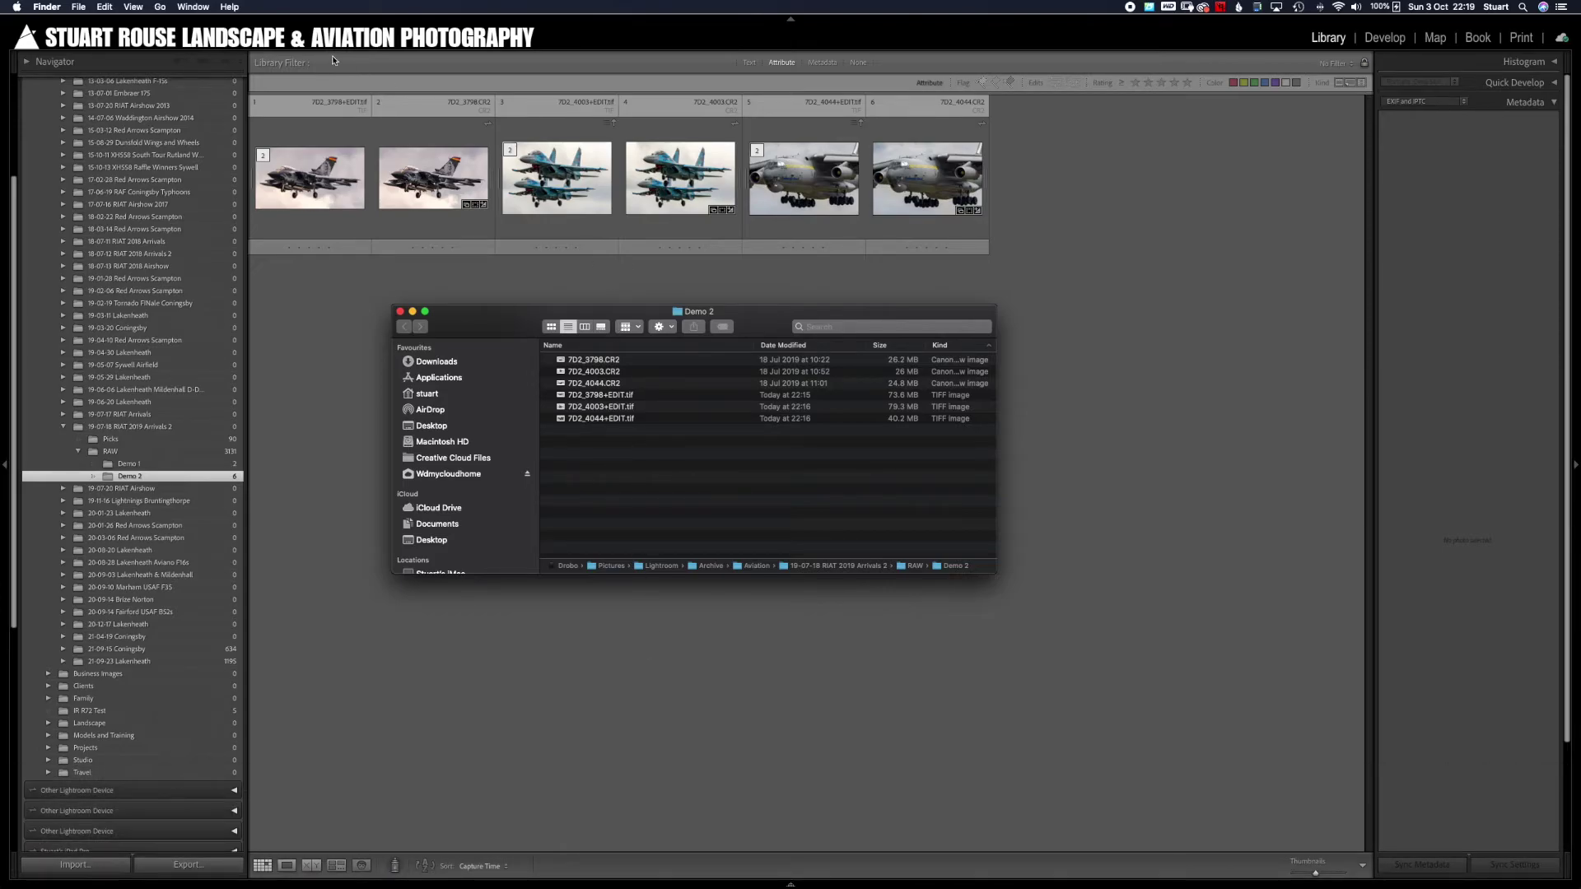
- Hide Lightroom Classic and move the Demo 2 Finder window up on the desktop
{"action": "left_click", "coordinate": [76, 20]}
{"action": "left_click", "coordinate": [65, 8]}
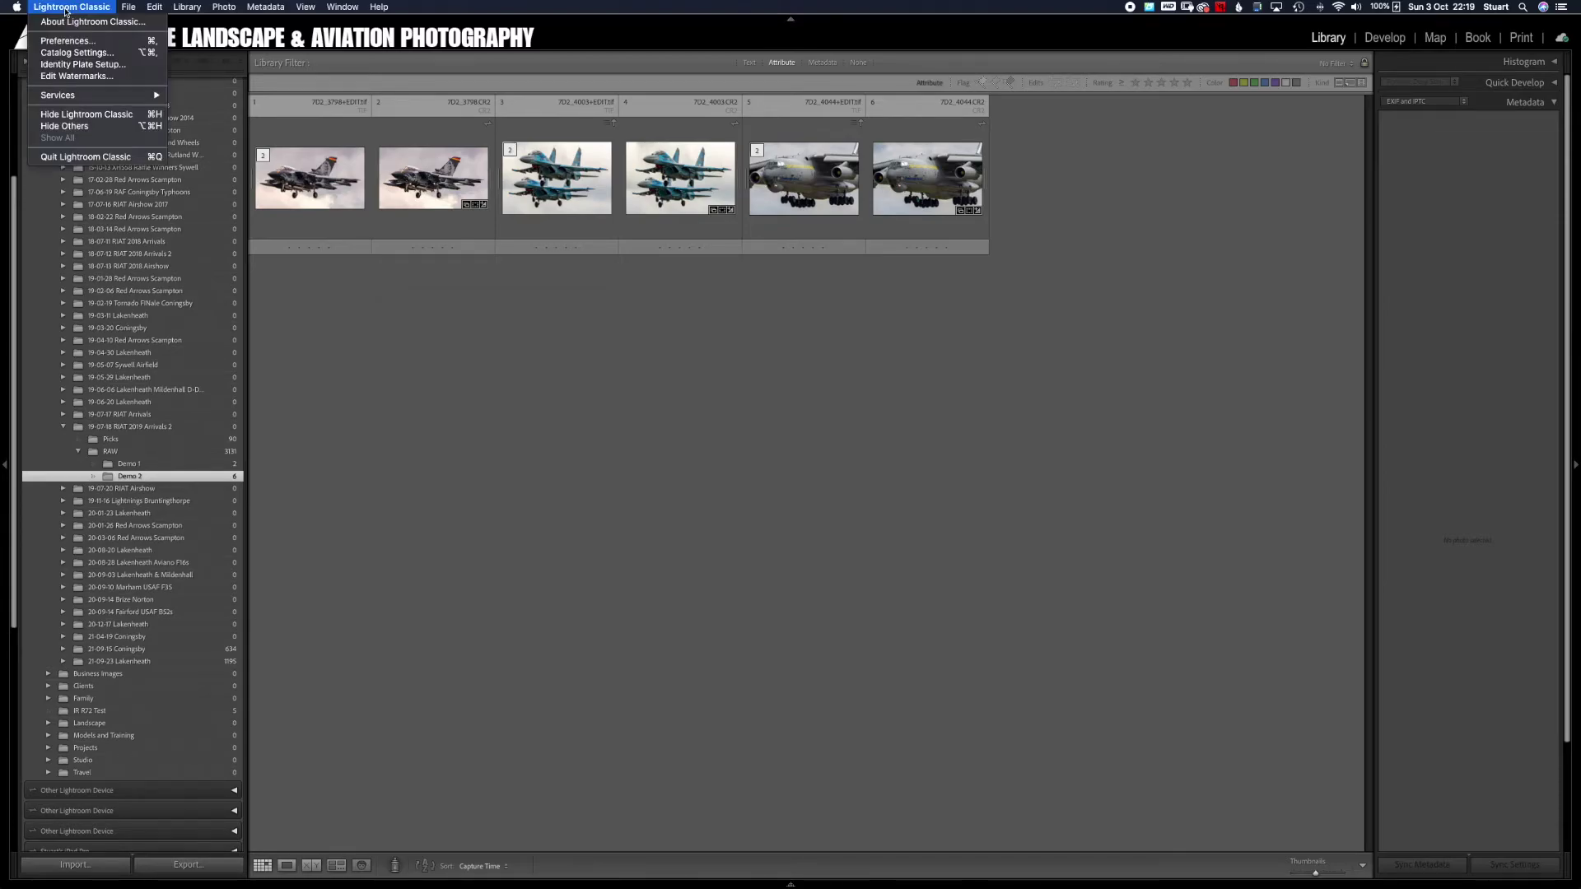
{"action": "left_click", "coordinate": [77, 116]}
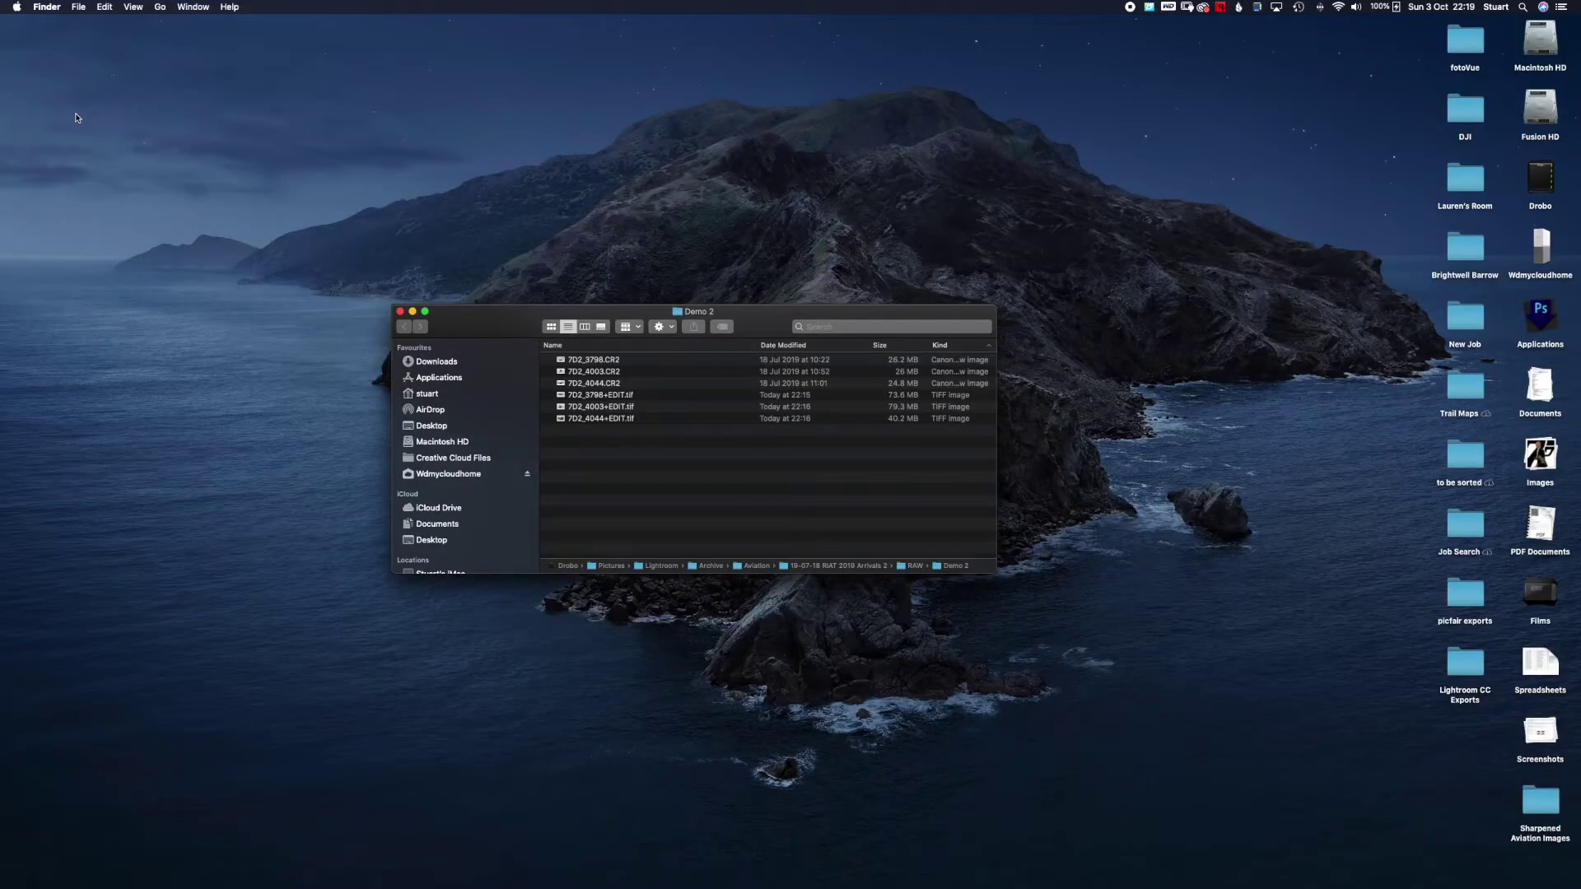
{"action": "left_click_drag", "start_coordinate": [503, 318], "coordinate": [547, 161]}
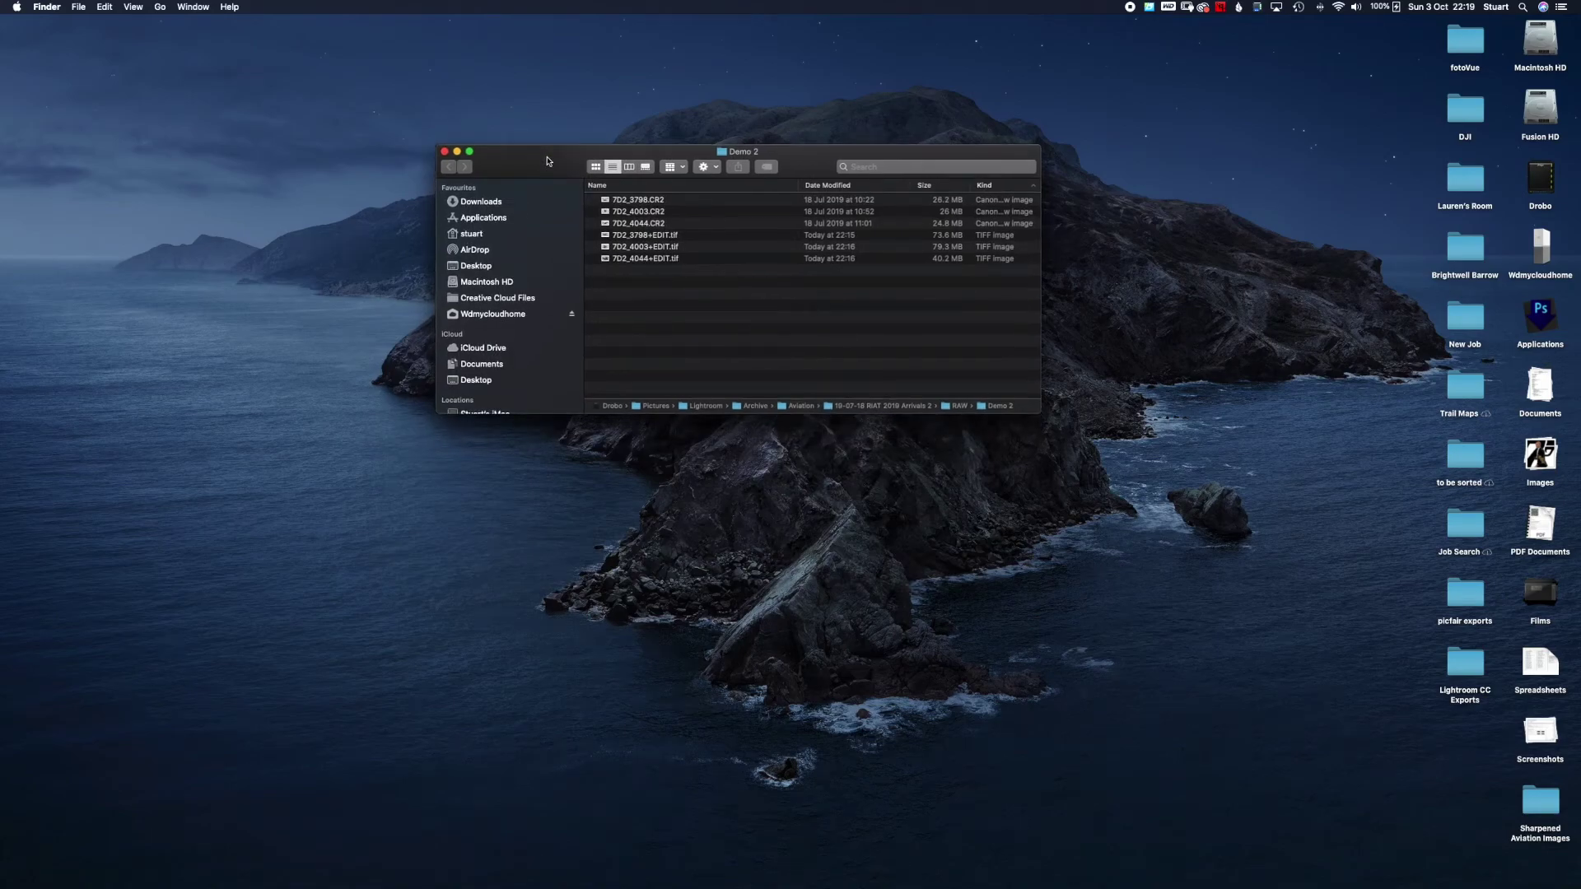
- Run the Aviation Sharpen droplet on 7D2_3798+EDIT.tif, 7D2_4003+EDIT.tif and 7D2_4044+EDIT.tif, and minimise Photoshop once it is done
{"action": "left_click", "coordinate": [631, 235]}
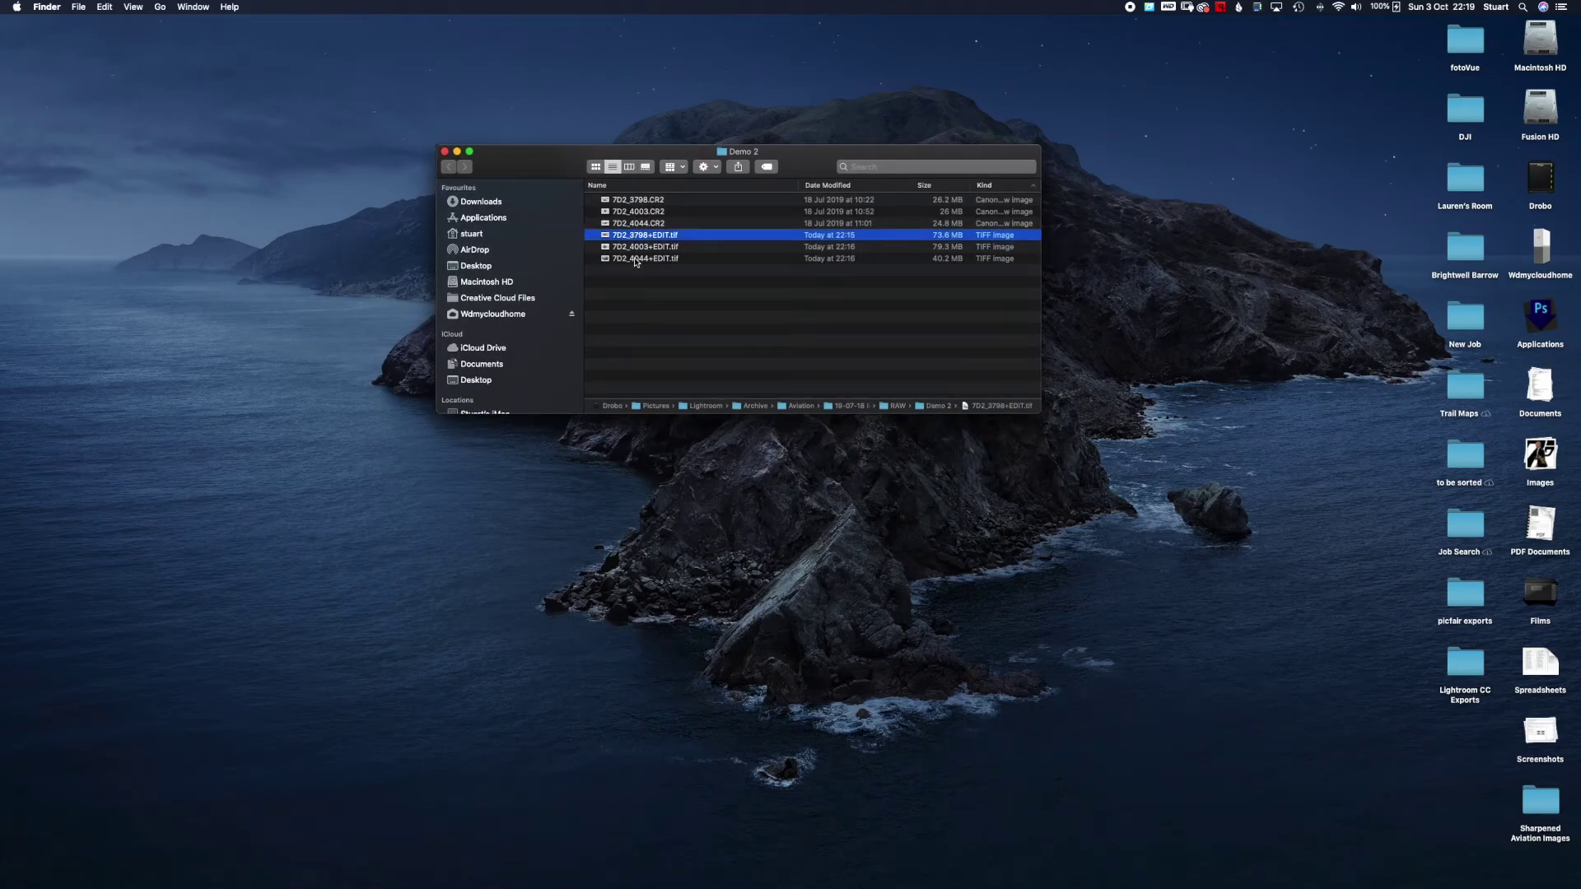
{"action": "left_click", "coordinate": [634, 259], "text": "shift"}
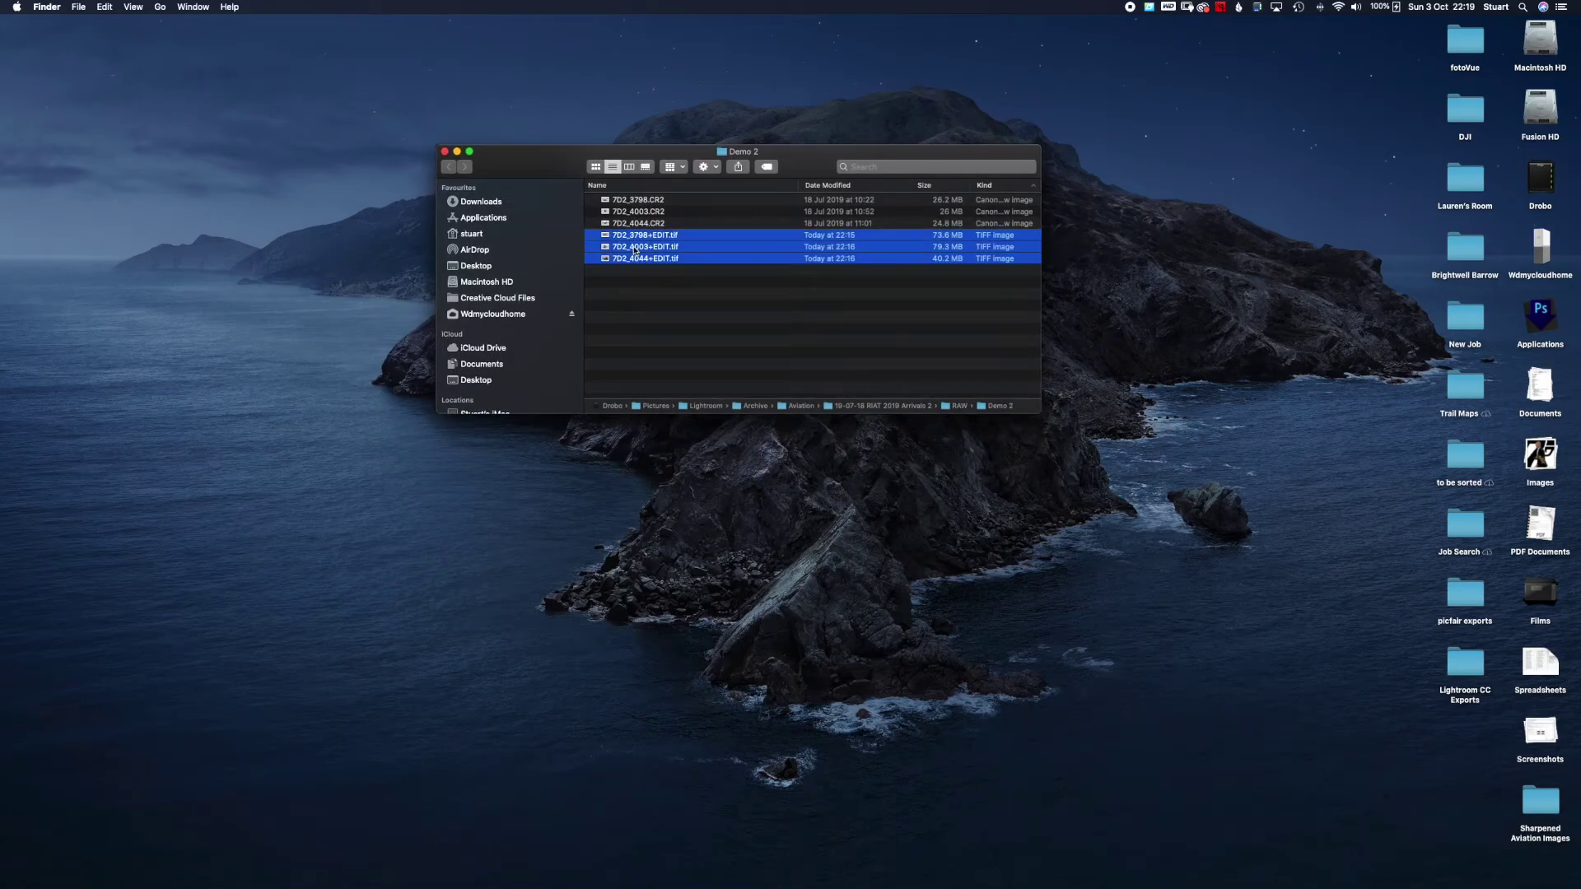
{"action": "mouse_move", "coordinate": [723, 260]}
{"action": "left_mouse_down"}
{"action": "mouse_move", "coordinate": [1416, 329]}
{"action": "mouse_move", "coordinate": [1555, 315]}
{"action": "left_mouse_up"}
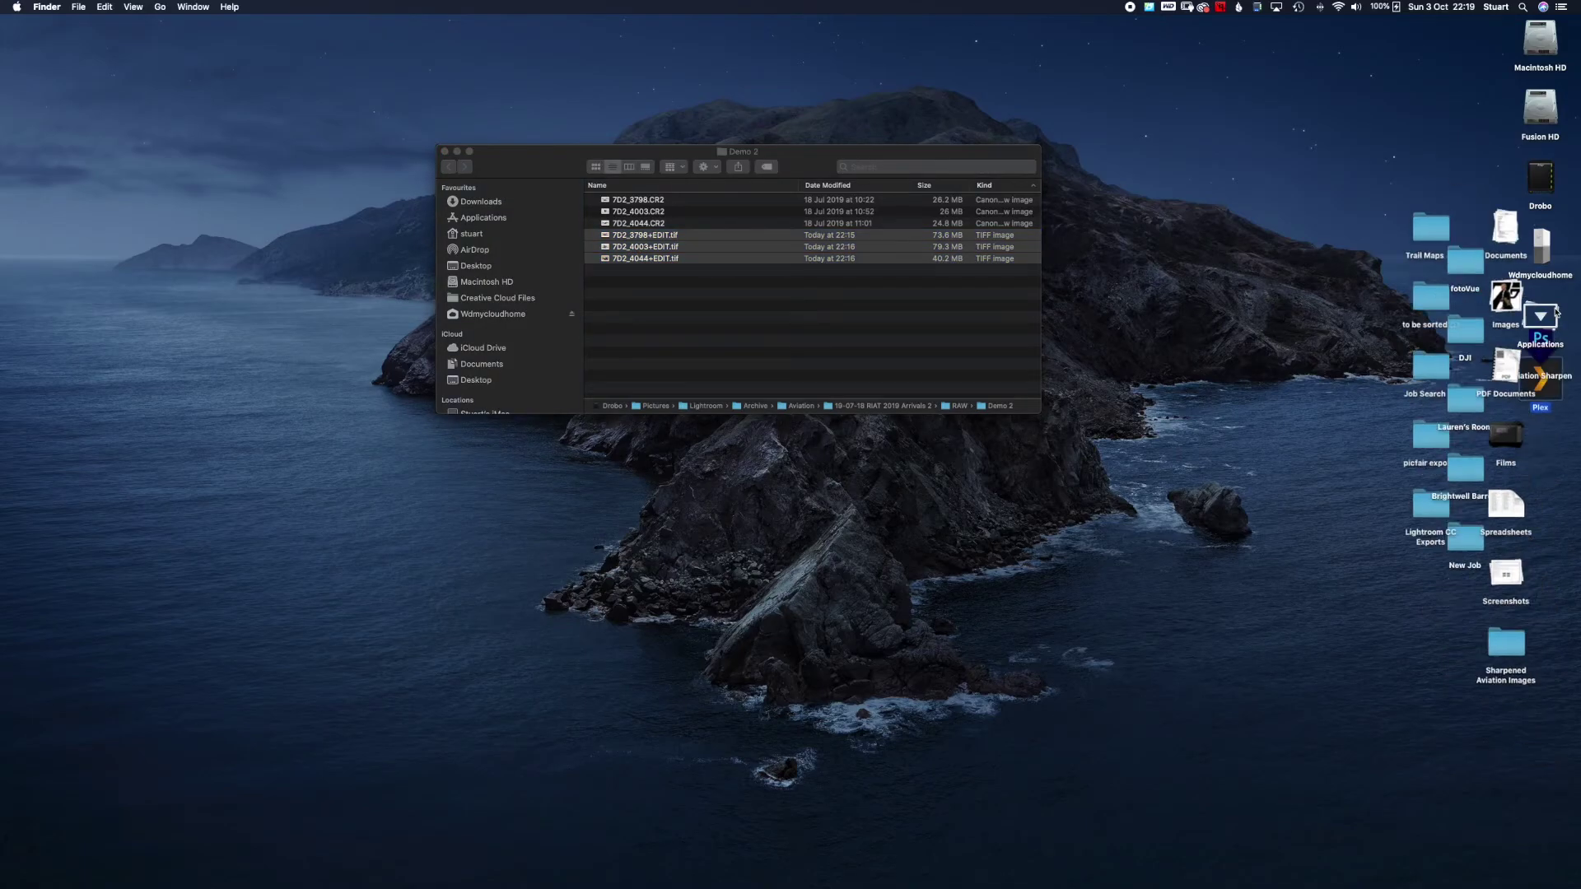
{"action": "left_click", "coordinate": [662, 249]}
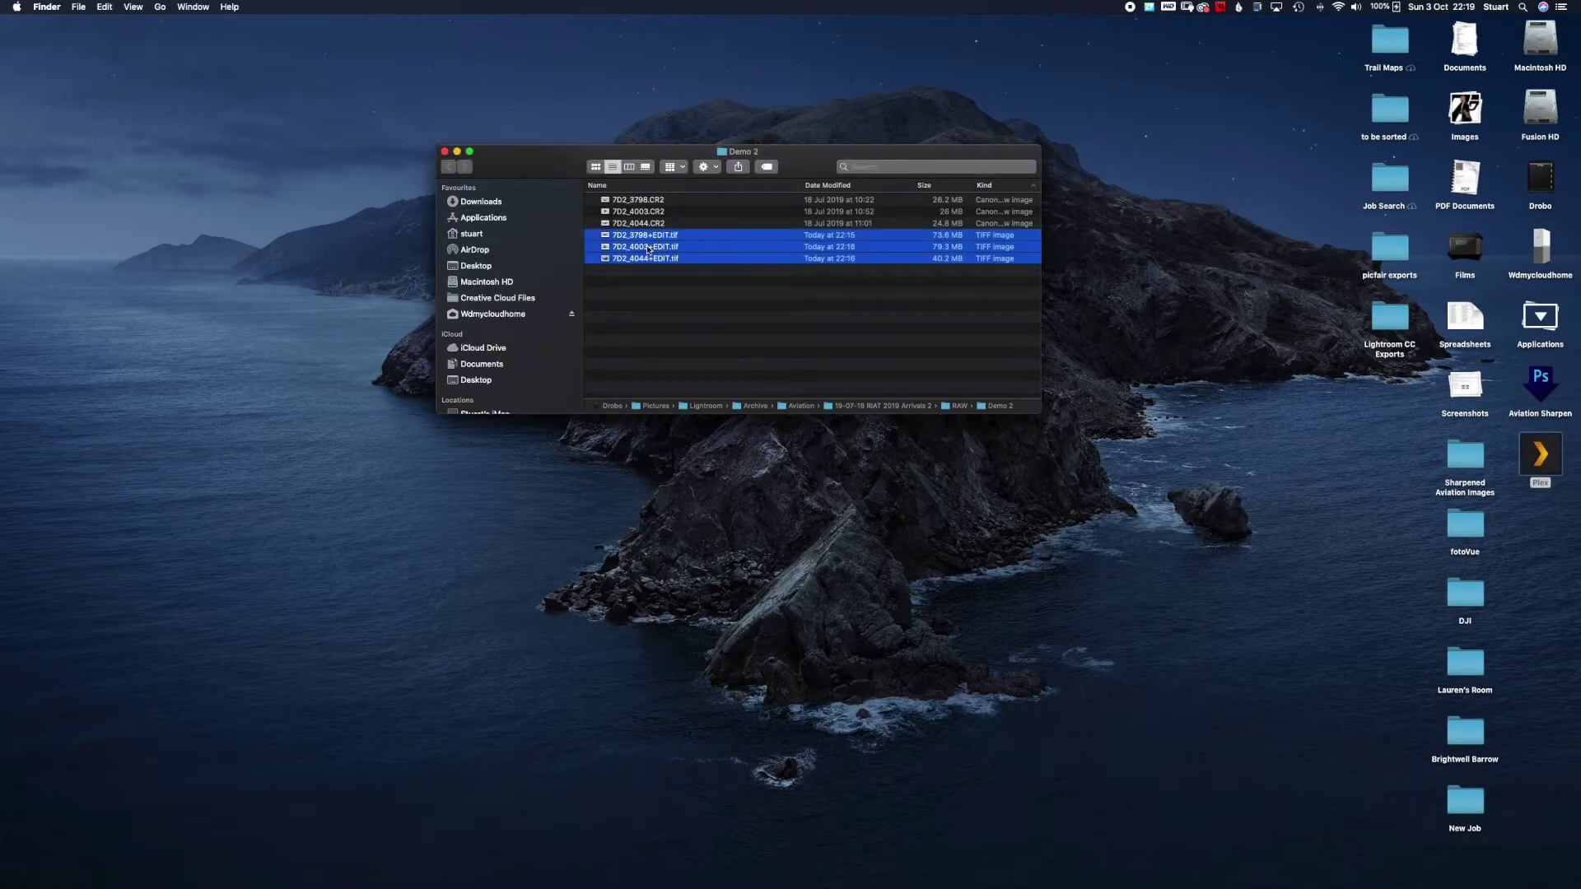
{"action": "left_click_drag", "start_coordinate": [650, 251], "coordinate": [1543, 387]}
{"action": "mouse_move", "coordinate": [569, 881]}
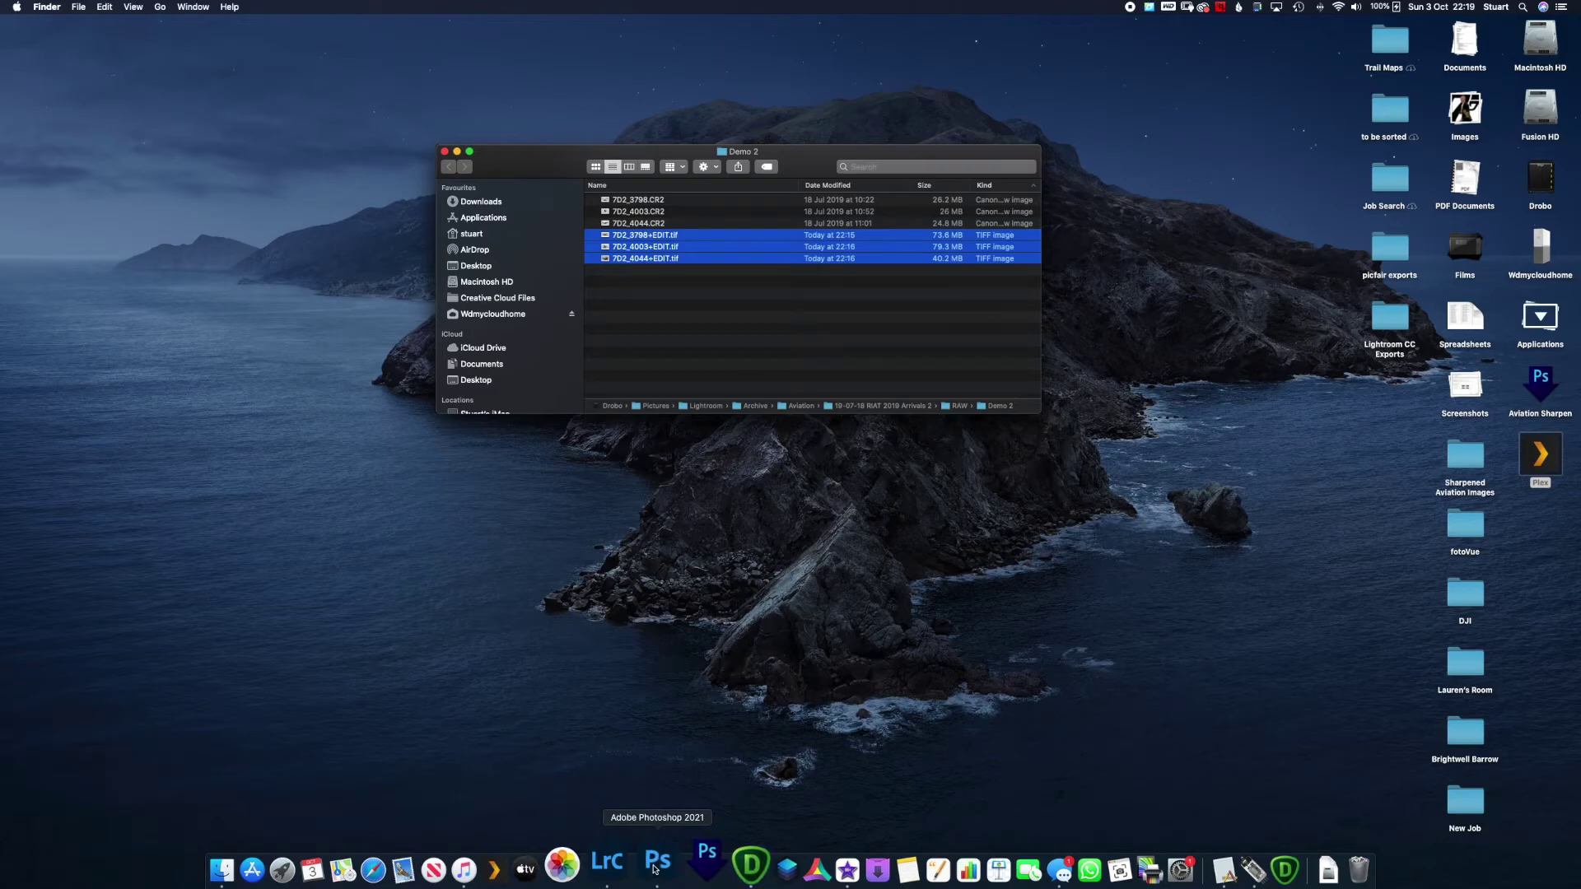
{"action": "left_click", "coordinate": [656, 866]}
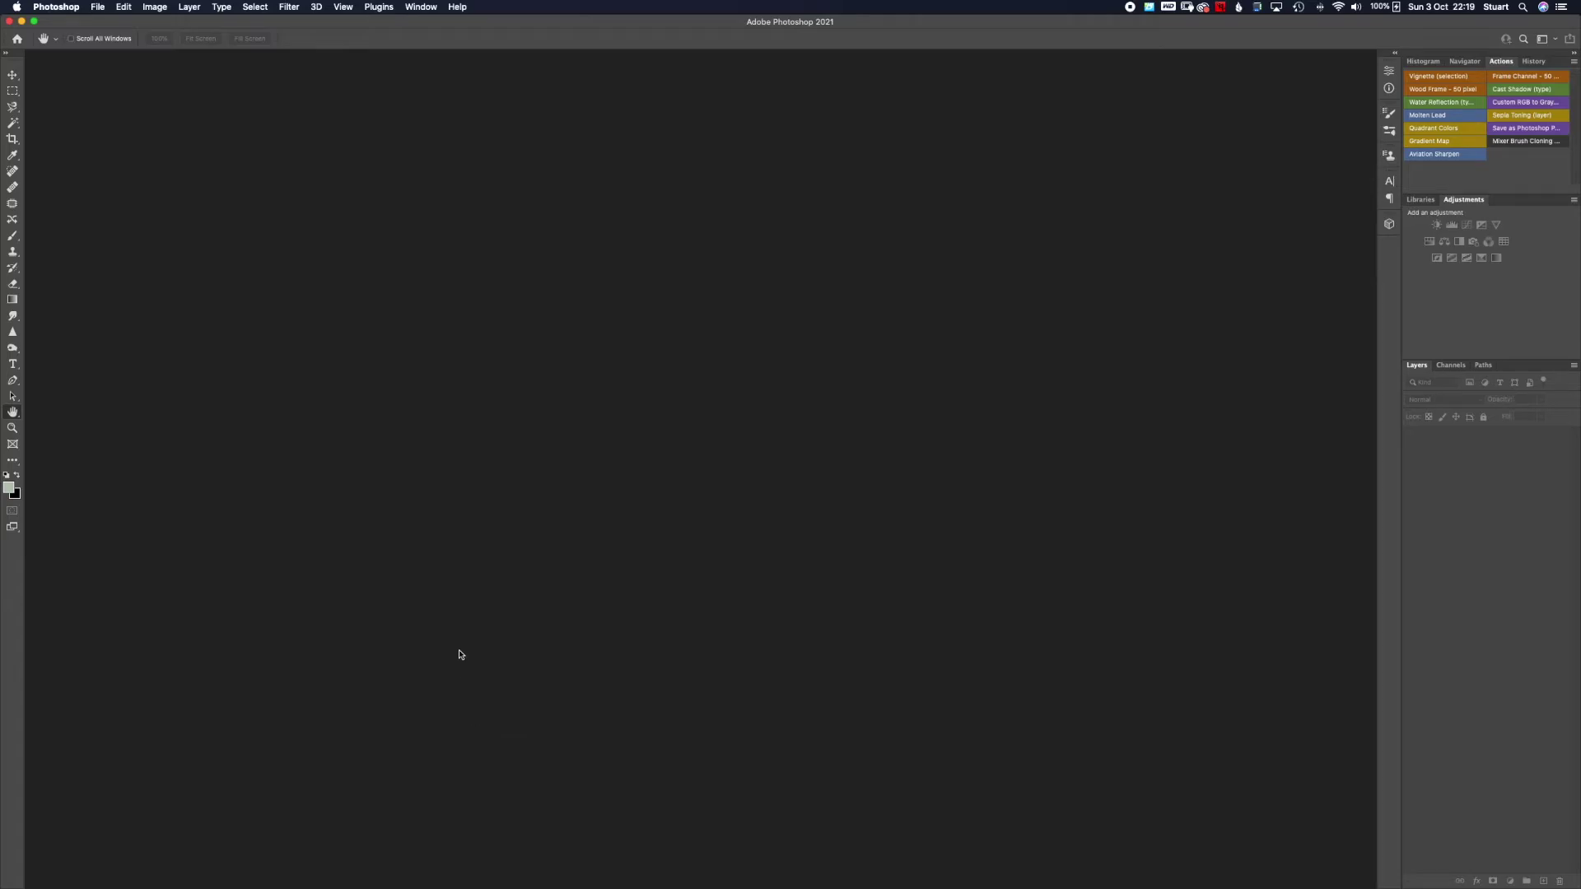
{"action": "left_click", "coordinate": [22, 22]}
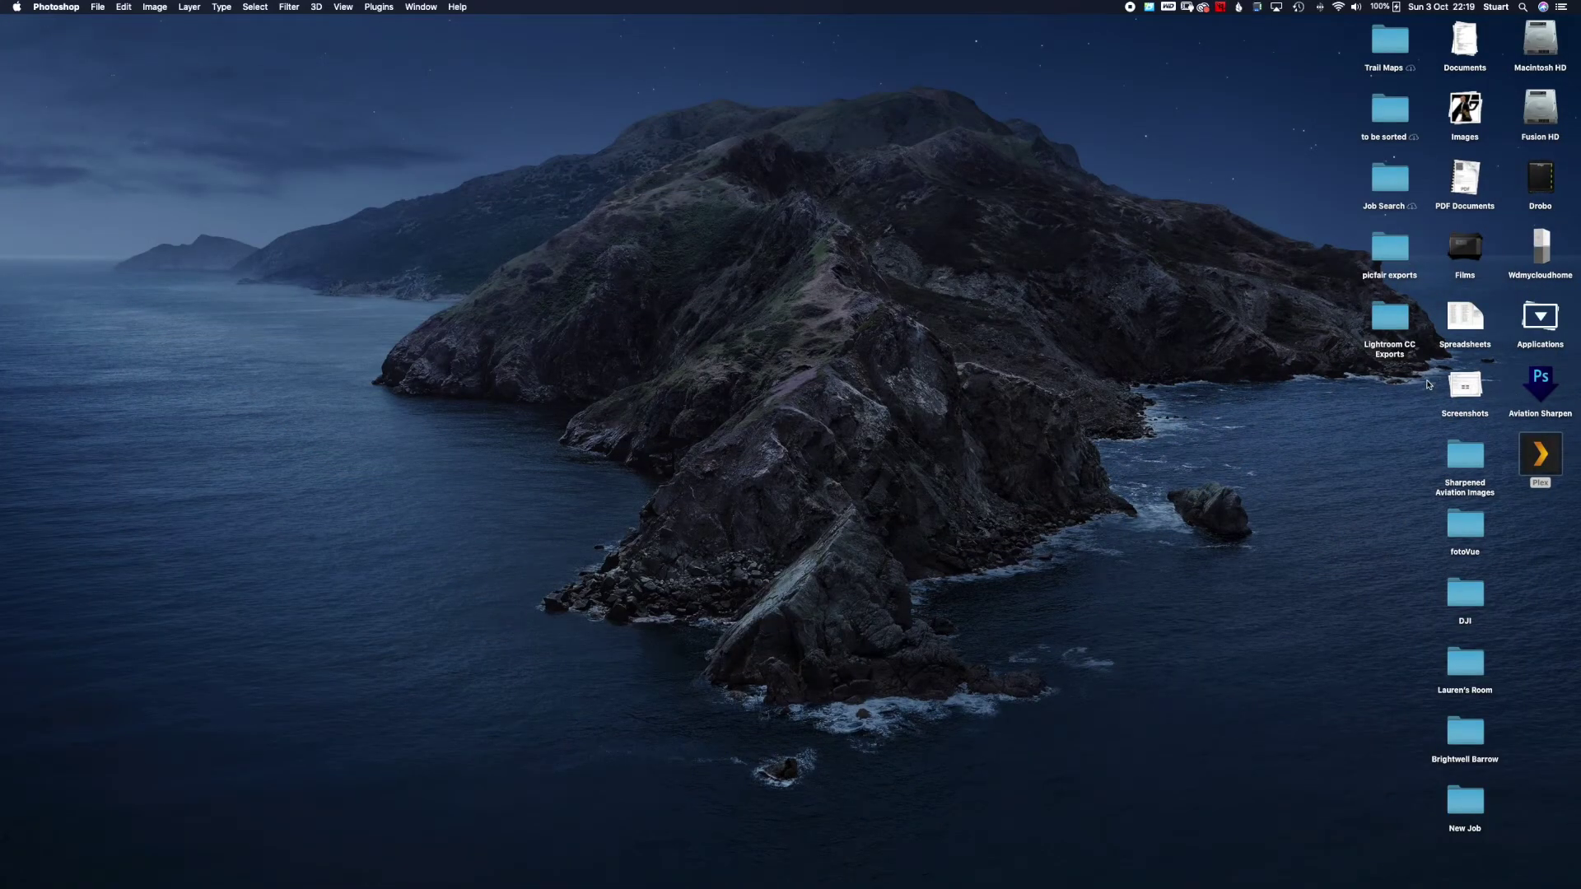
- Switch back to Lightroom Classic and reveal 7D2_4003.CR2 in its Demo 2 folder in Finder
{"action": "mouse_move", "coordinate": [833, 886]}
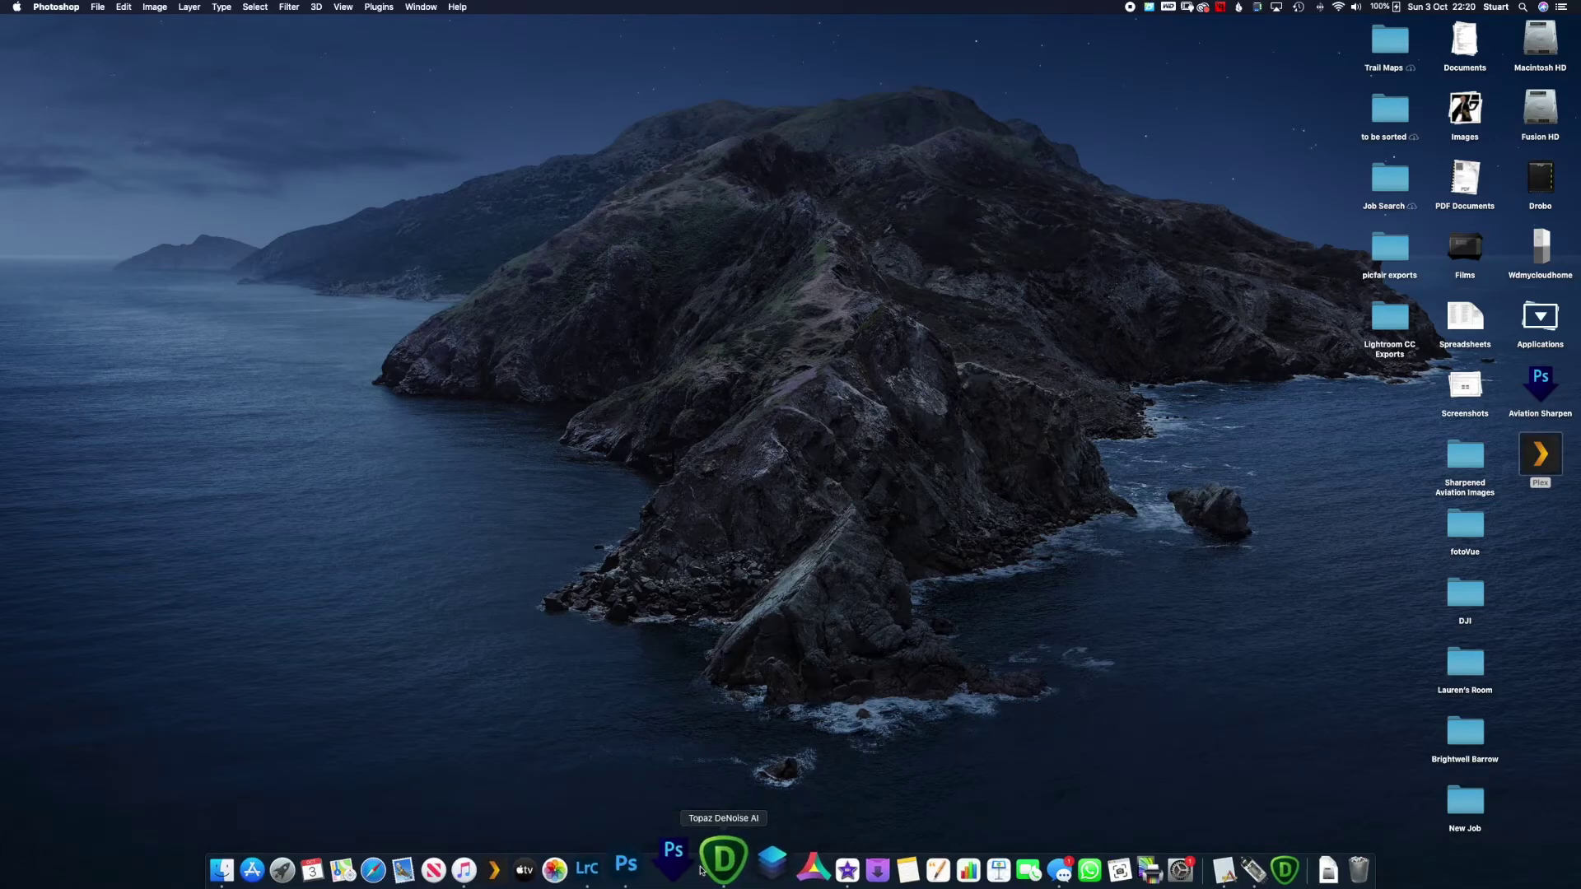
{"action": "left_click", "coordinate": [581, 870]}
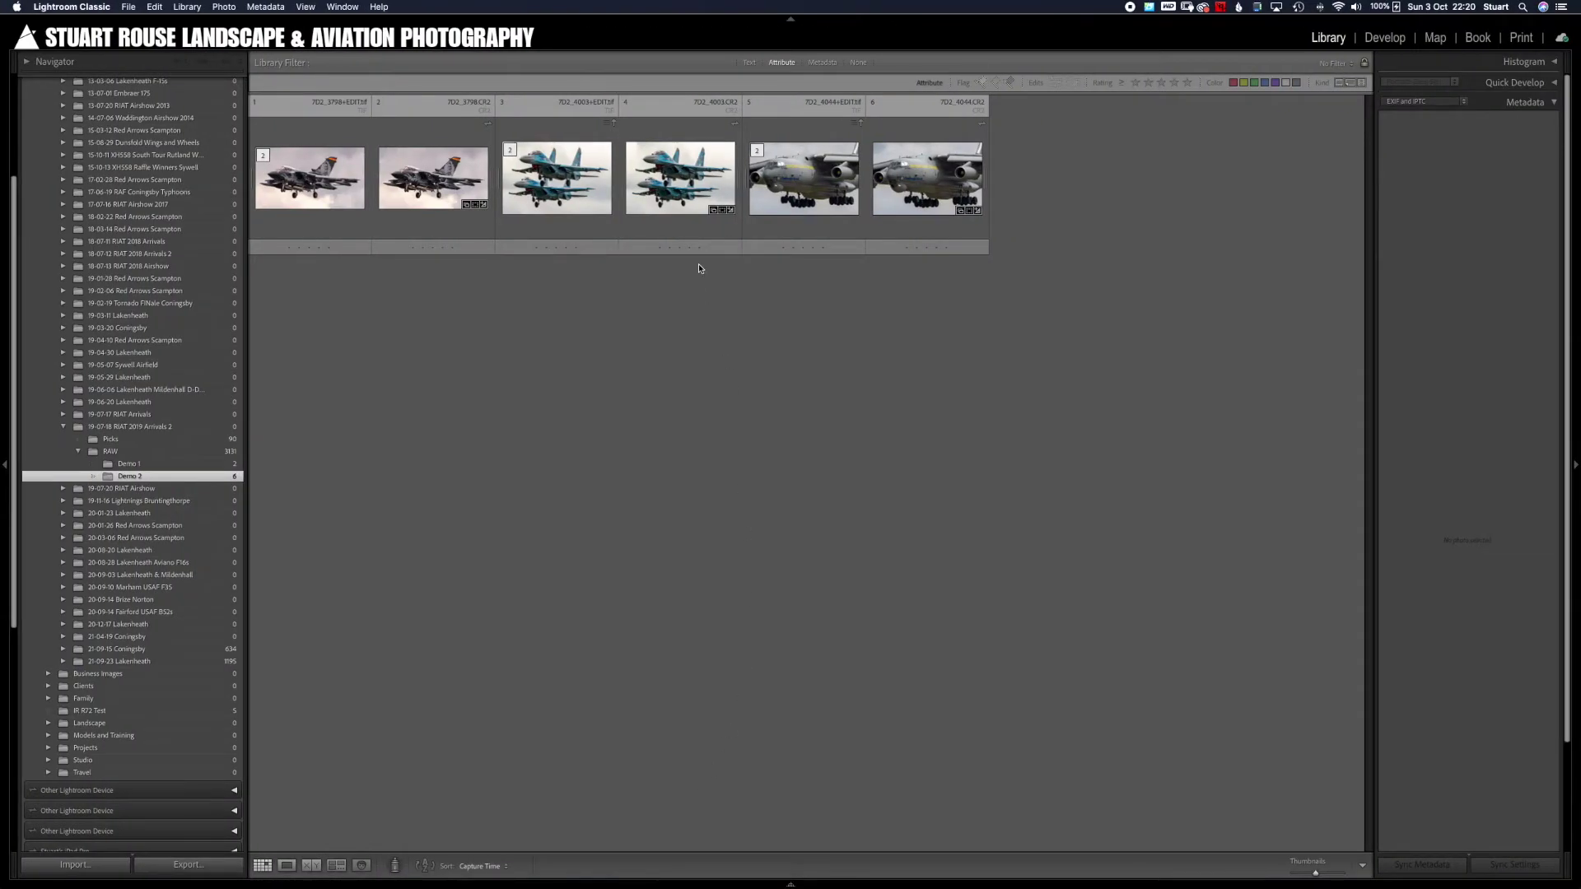
{"action": "right_click", "coordinate": [666, 199]}
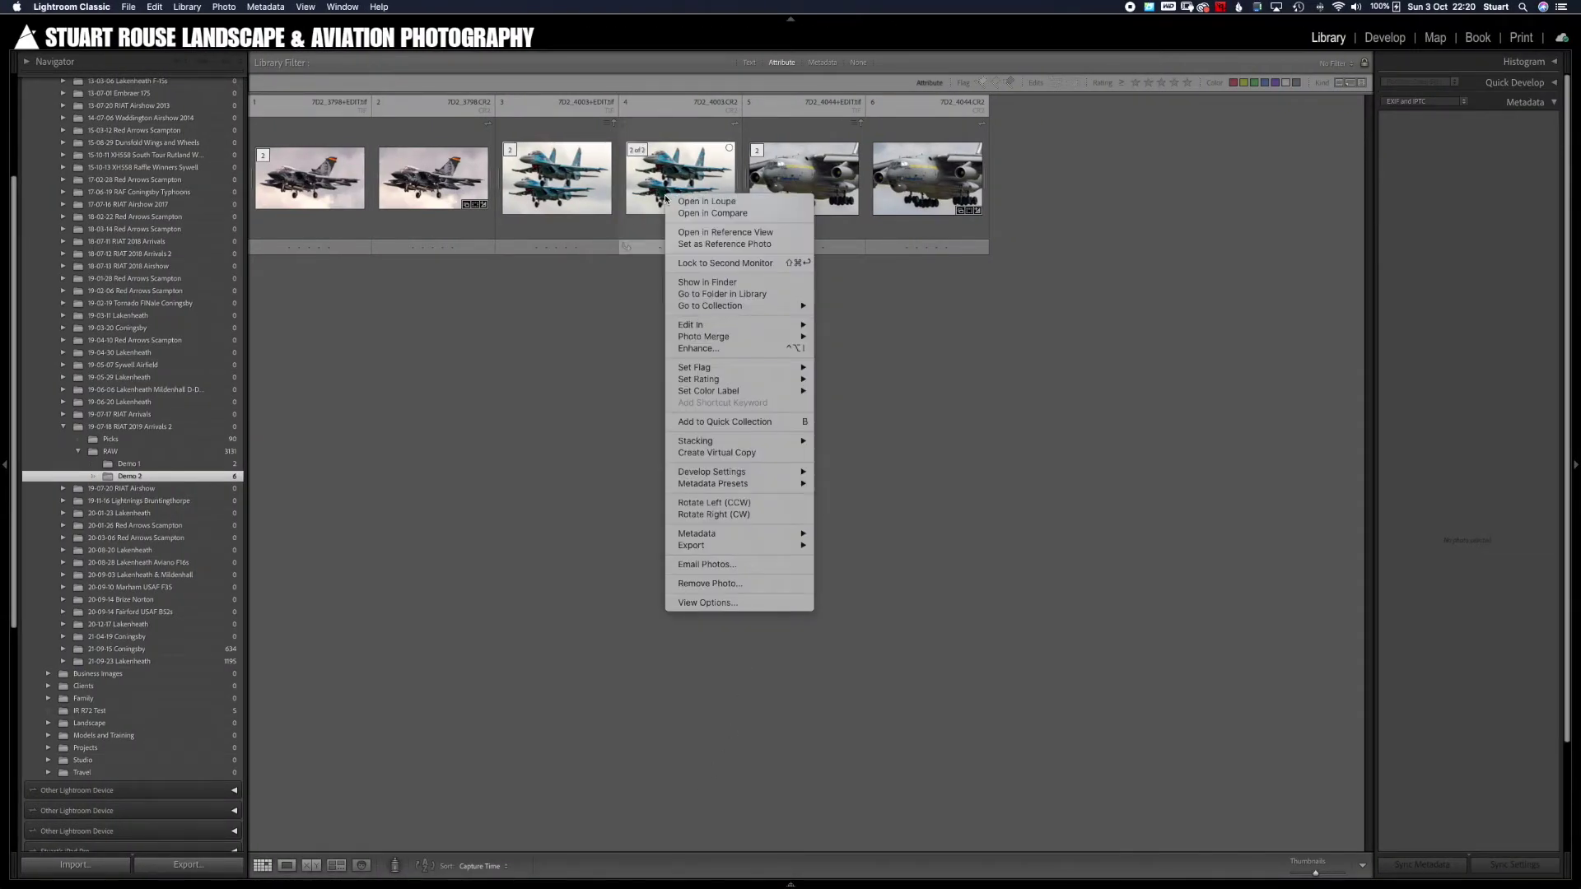
{"action": "mouse_move", "coordinate": [706, 310]}
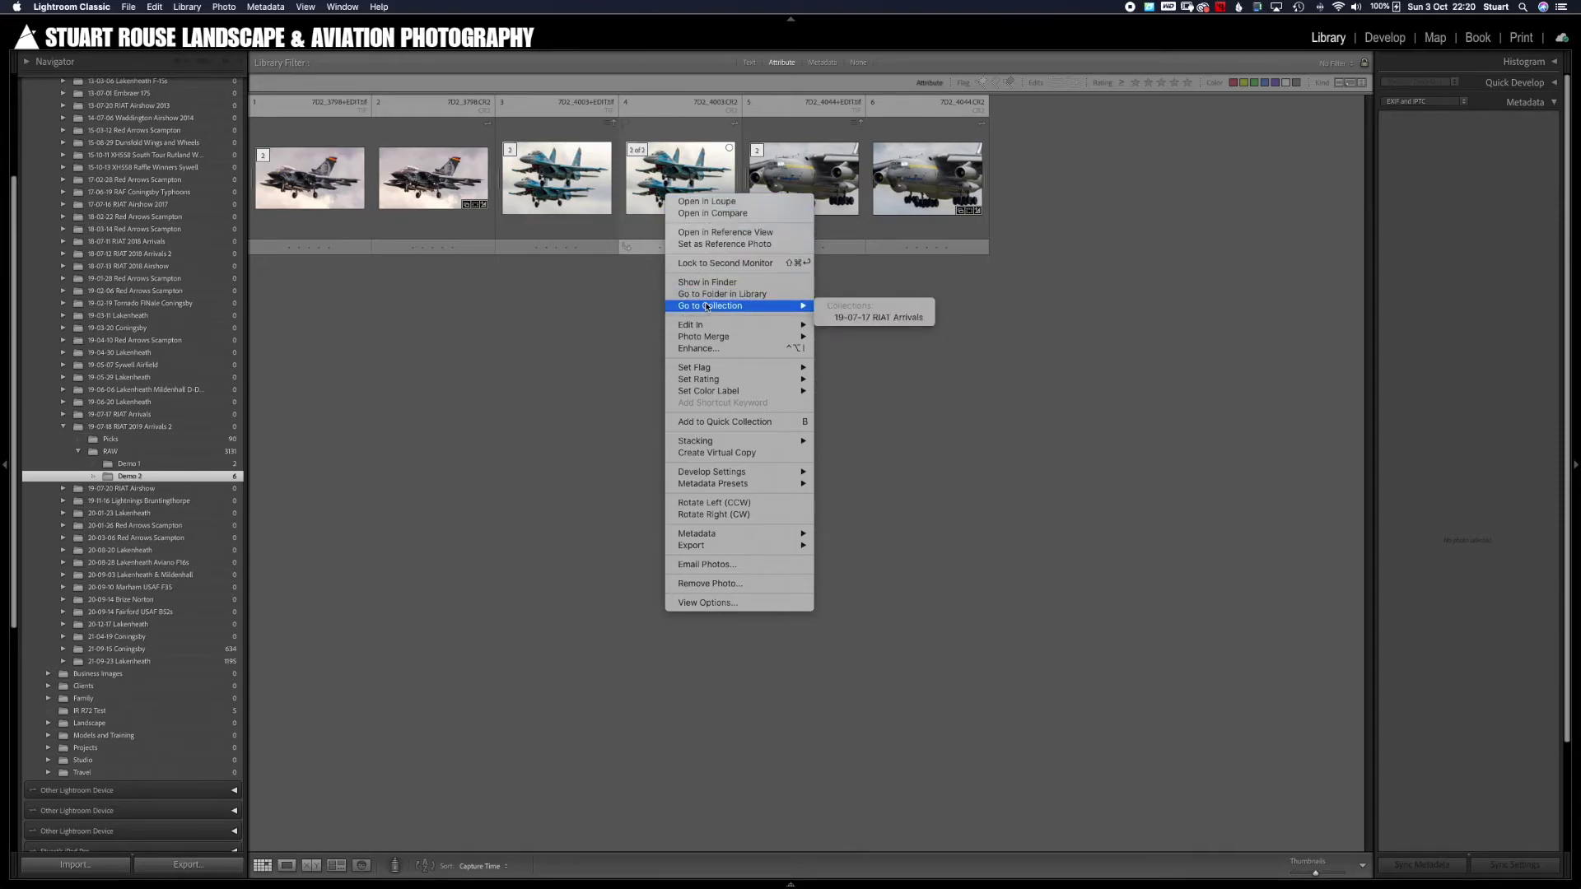
{"action": "left_click", "coordinate": [708, 282]}
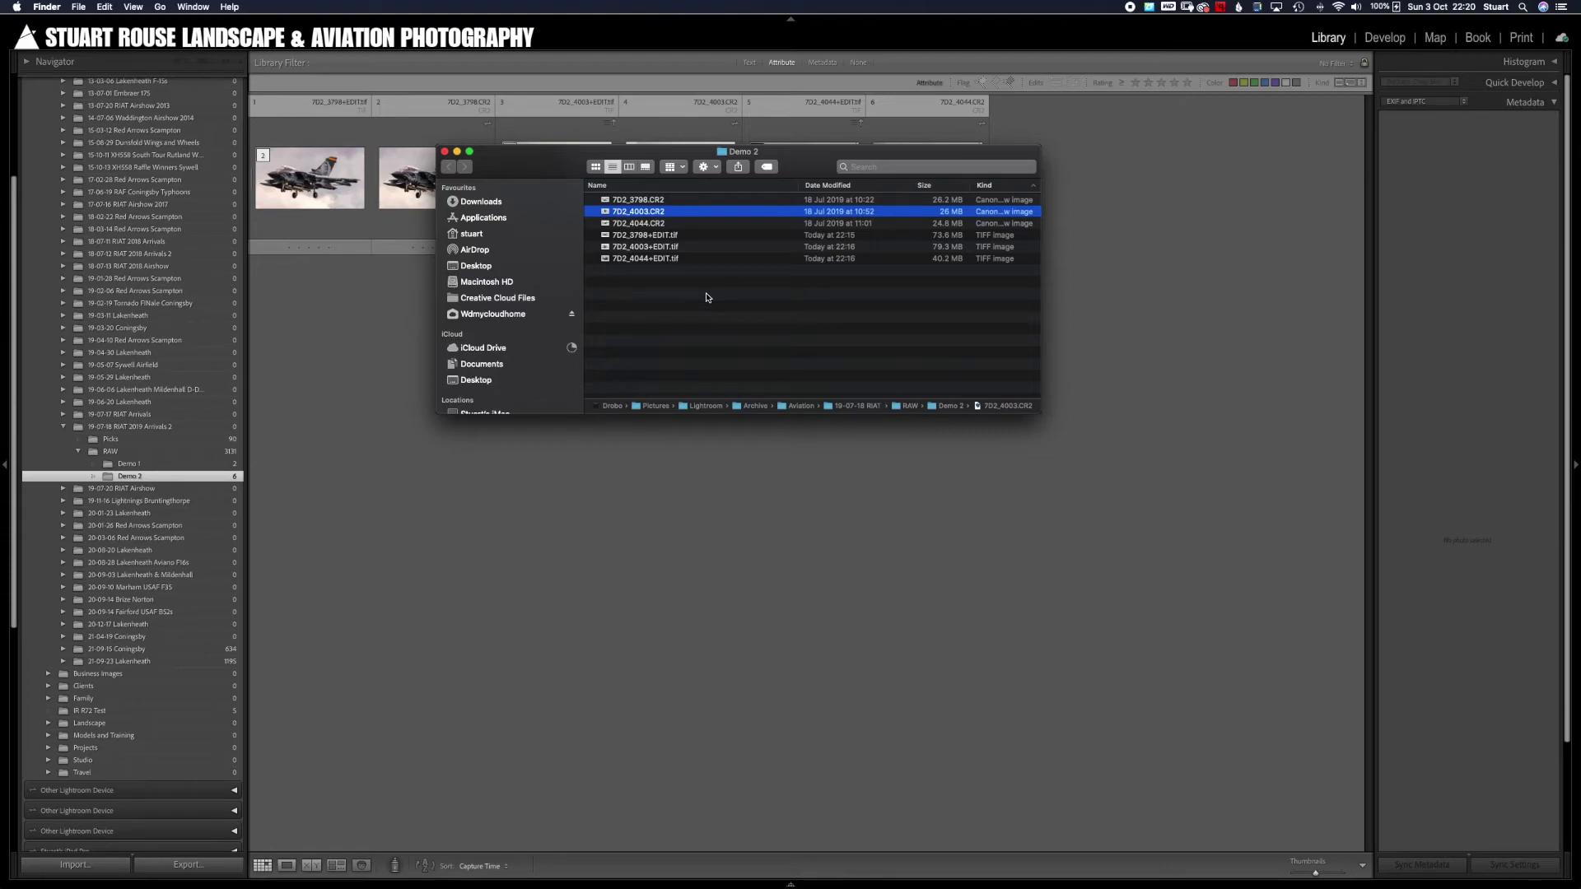
{"action": "left_click", "coordinate": [706, 297]}
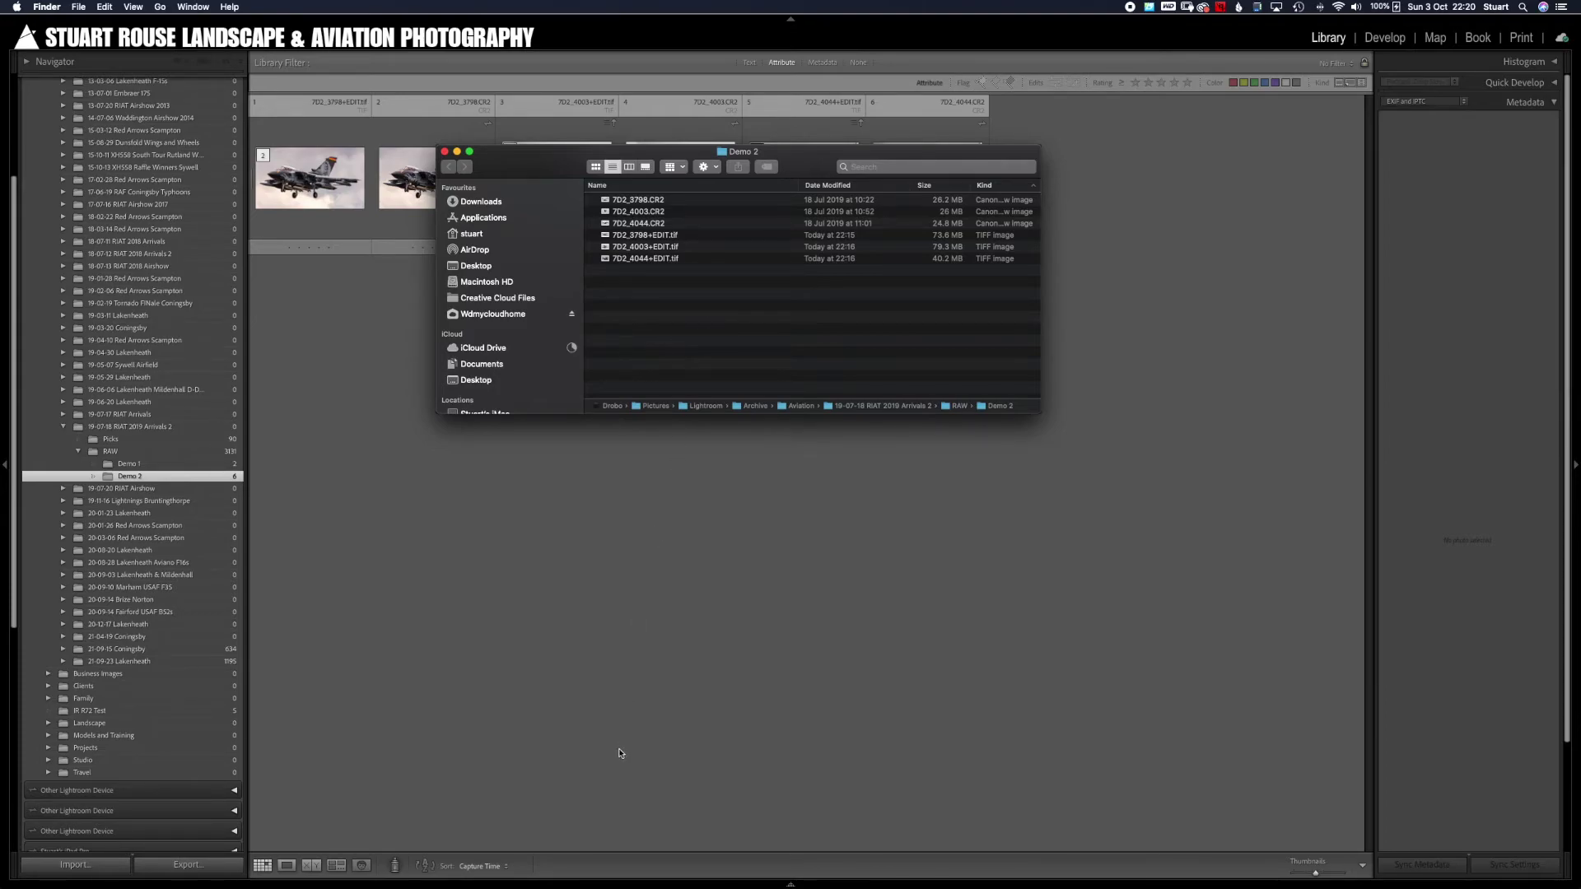
- Open the desktop's Sharpened Aviation Images folder in a new Finder window, shorten it and place it below the Demo 2 window
{"action": "left_click", "coordinate": [78, 6]}
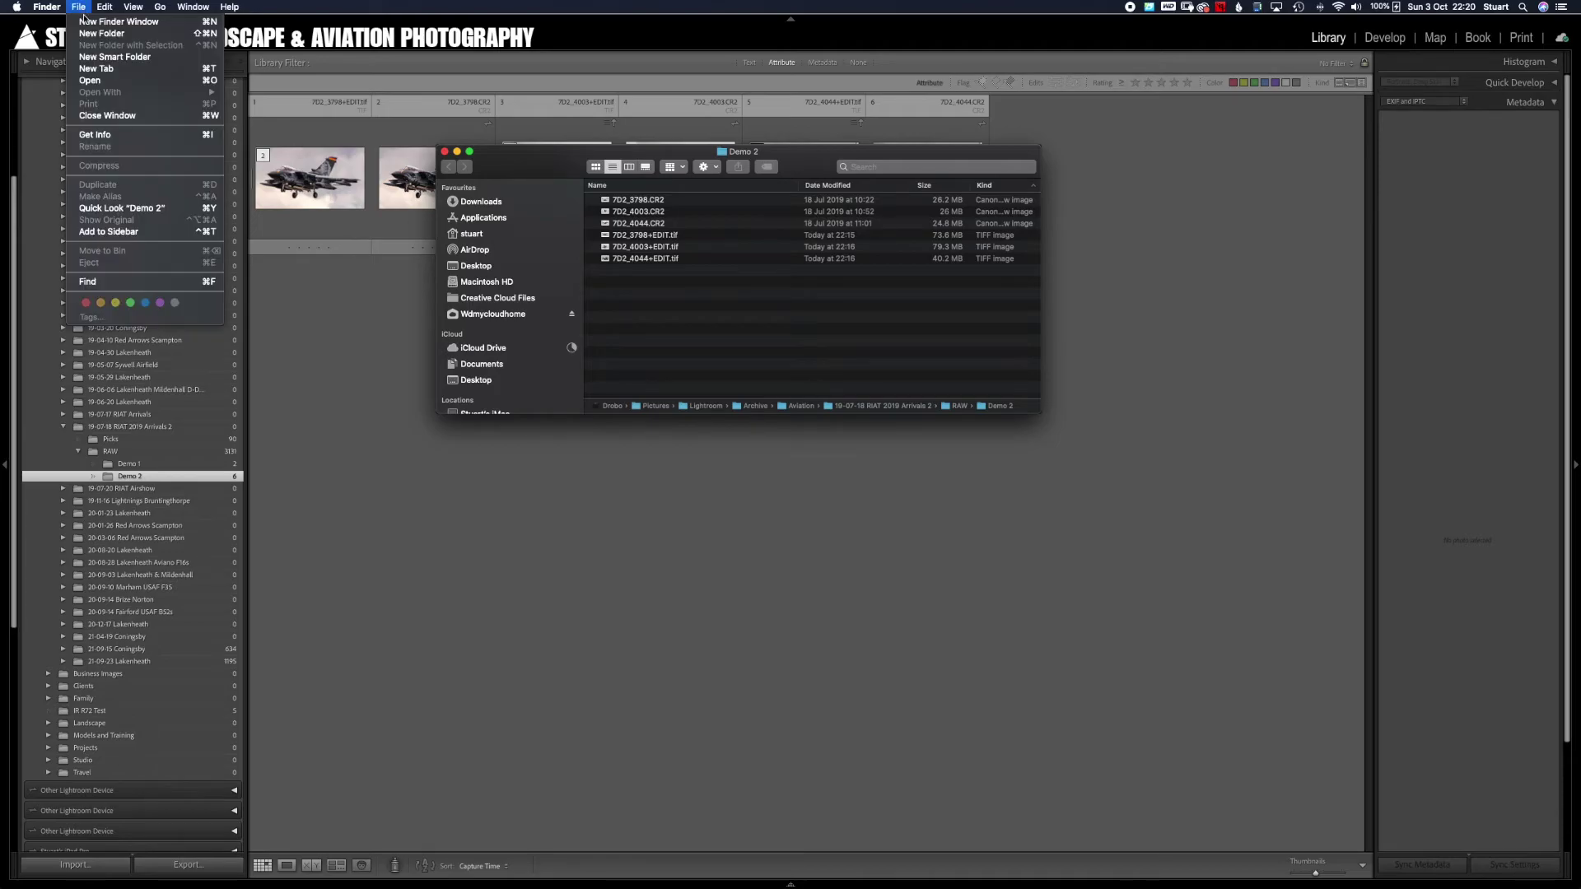
{"action": "left_click", "coordinate": [86, 24]}
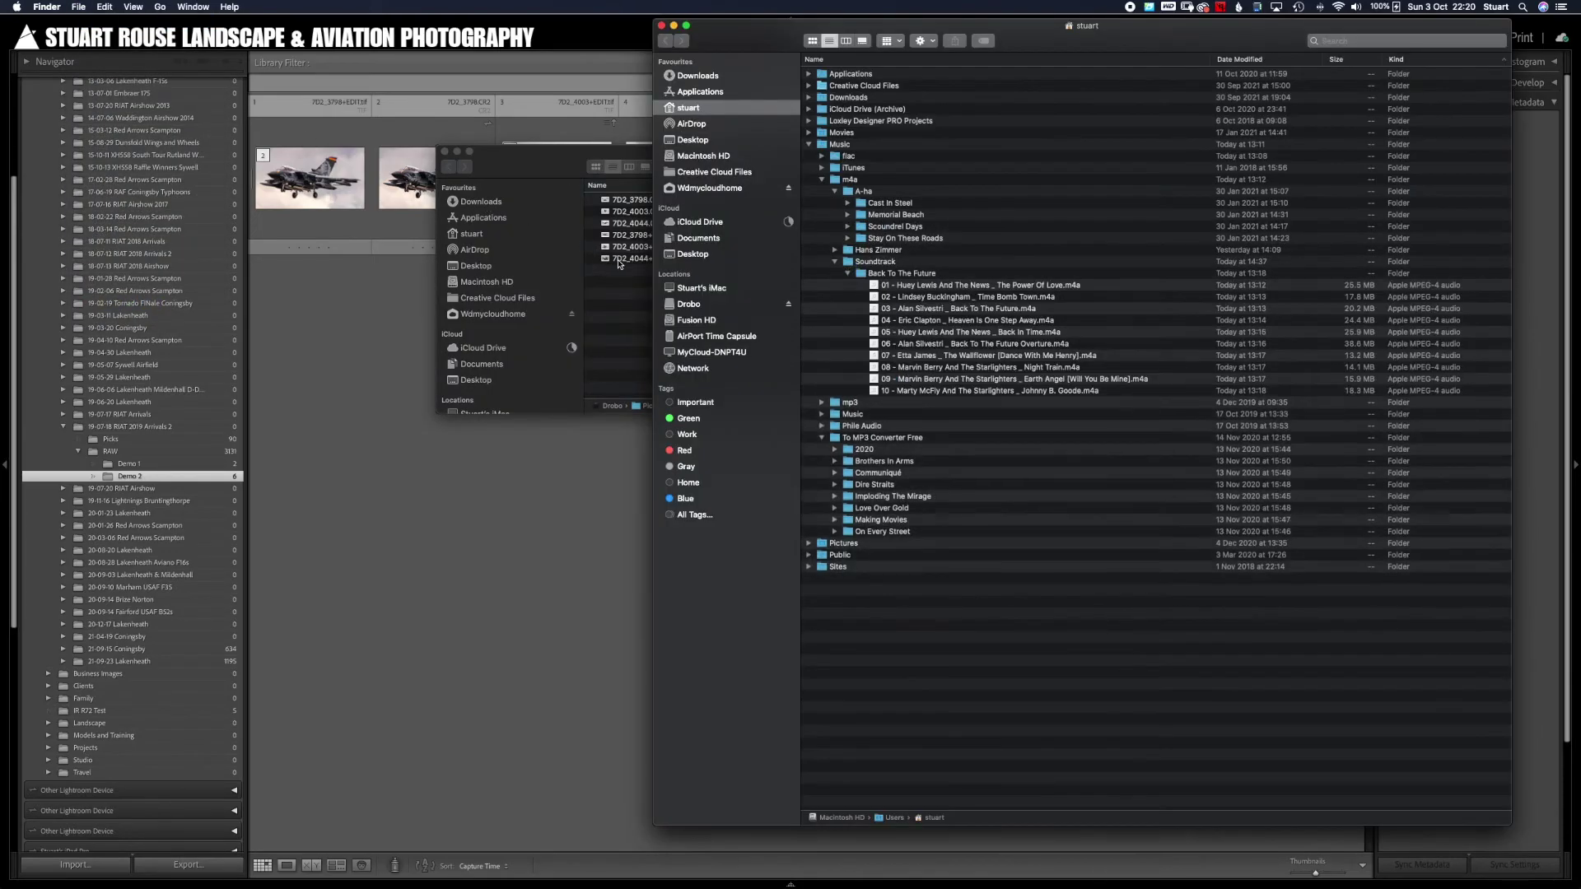
{"action": "left_click", "coordinate": [694, 255]}
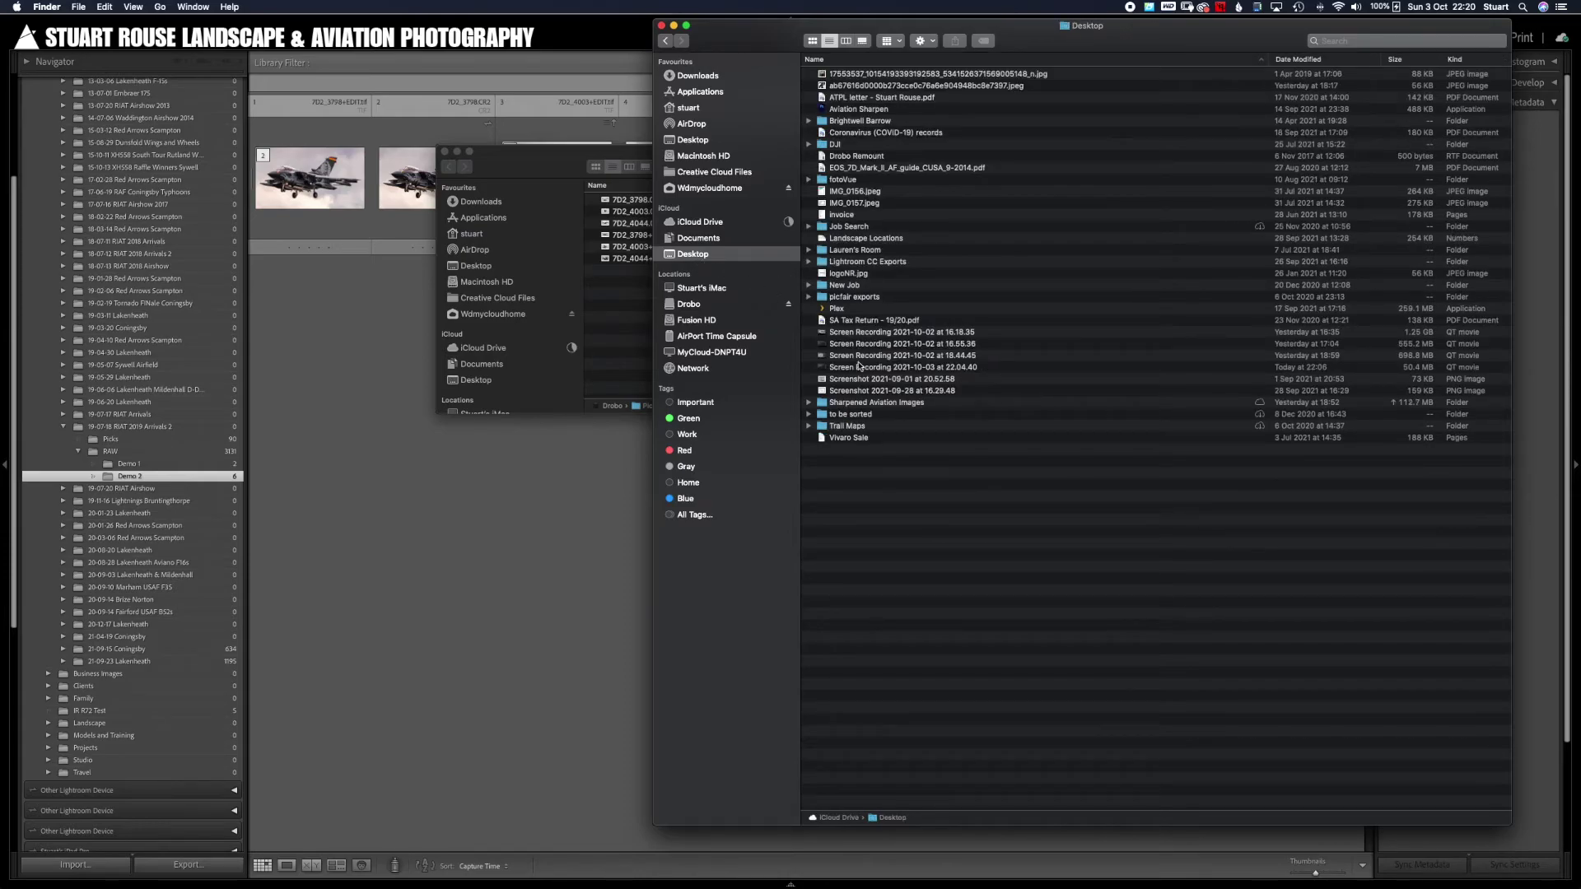
{"action": "double_click", "coordinate": [845, 403]}
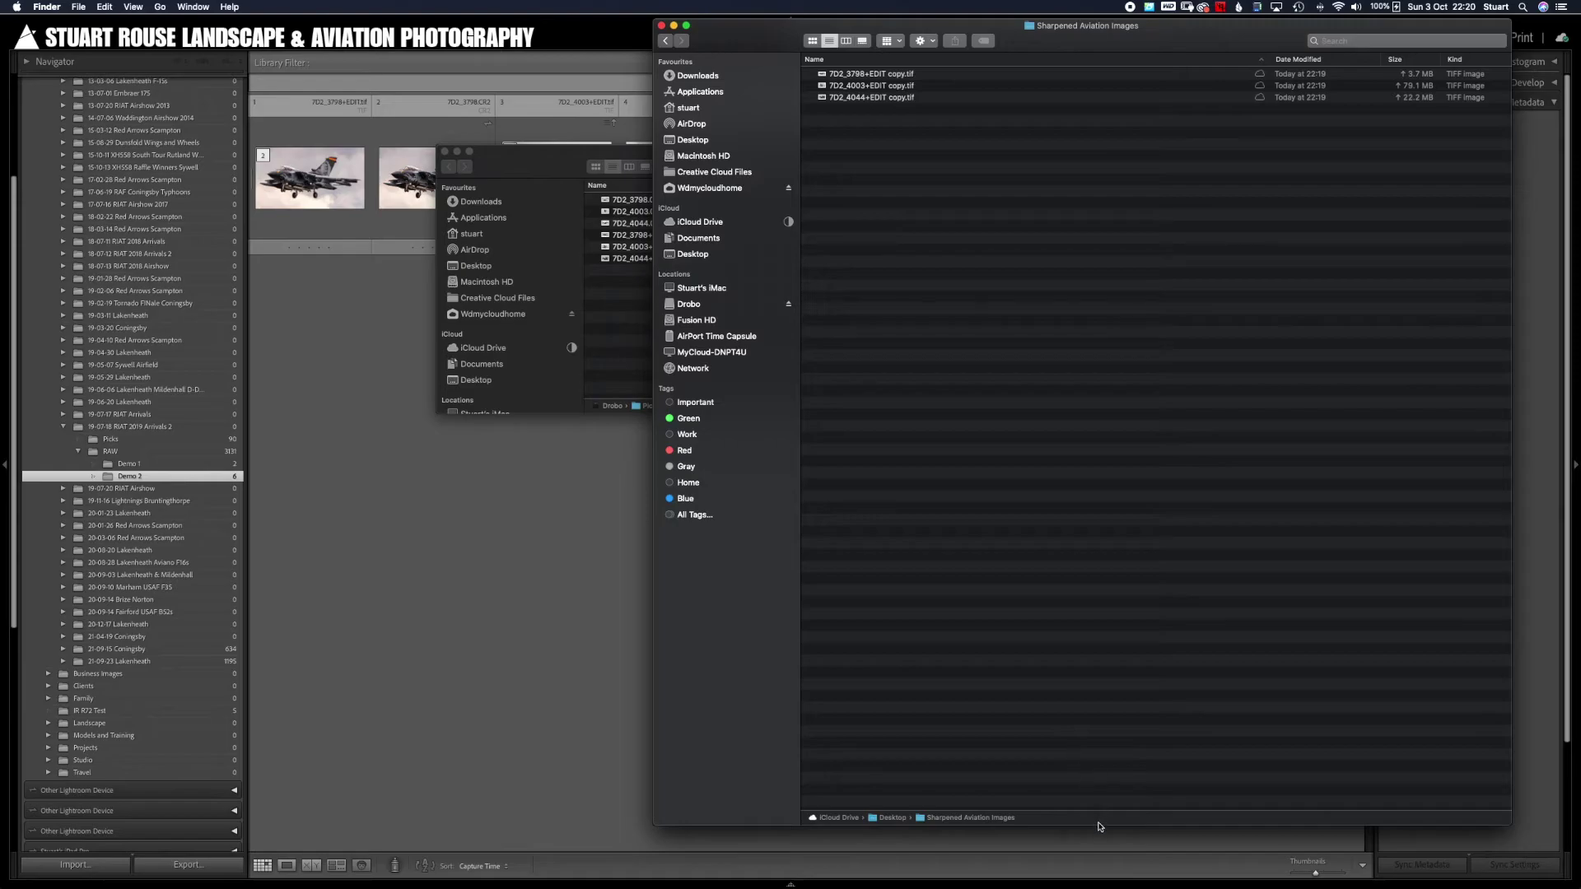
{"action": "left_click_drag", "start_coordinate": [1099, 824], "coordinate": [1095, 487]}
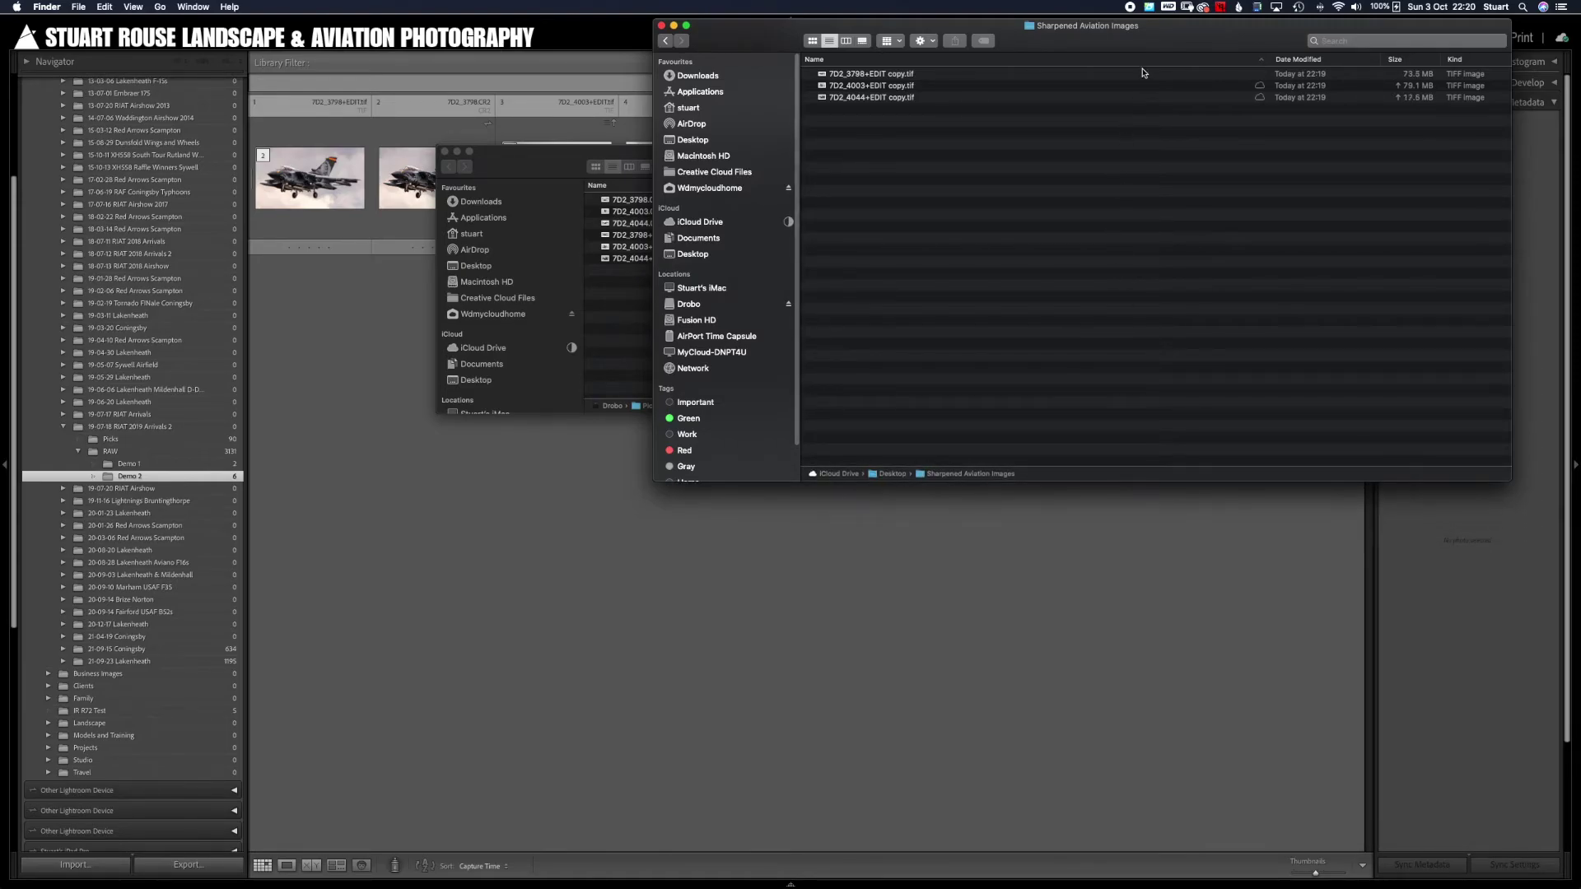
{"action": "left_click_drag", "start_coordinate": [1144, 42], "coordinate": [884, 487]}
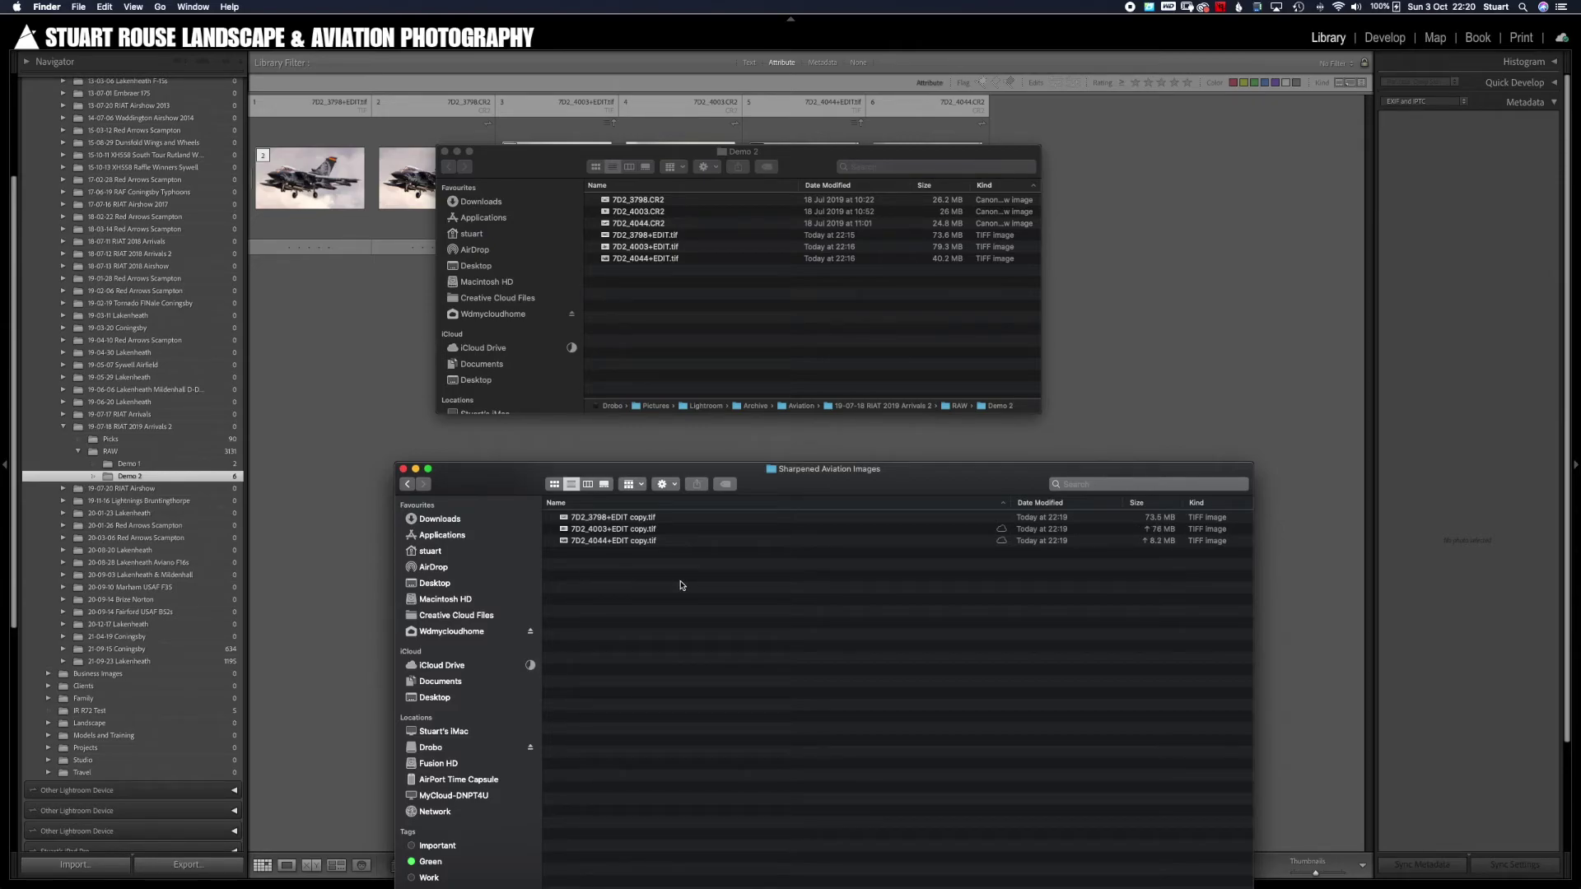
- Copy all three sharpened TIFFs from Sharpened Aviation Images into the Demo 2 folder and close both Finder windows
{"action": "key", "text": "super+a"}
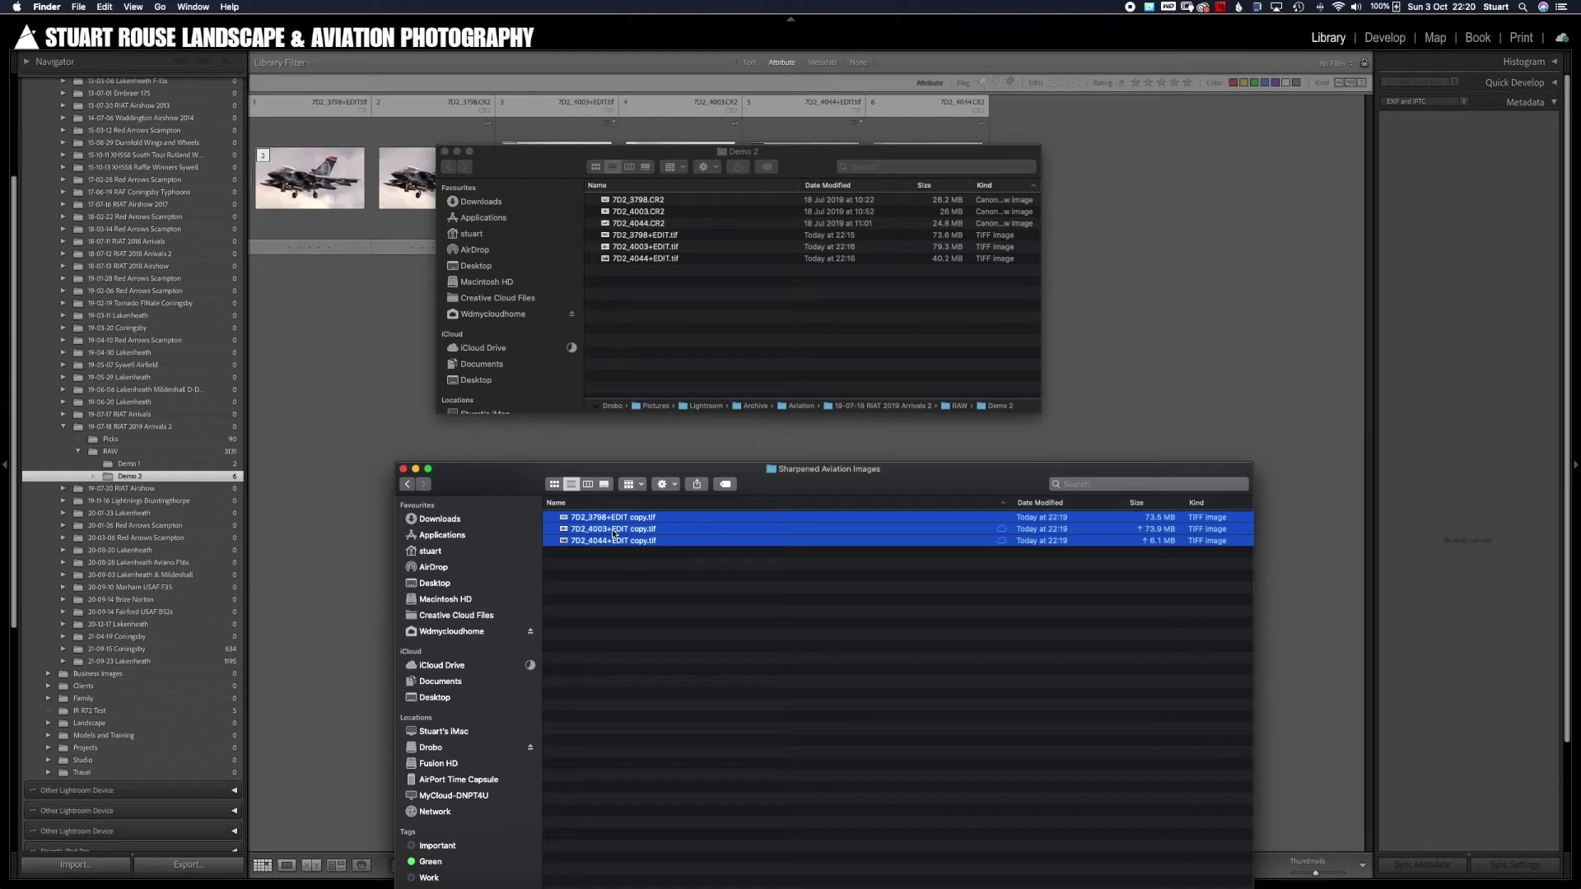
{"action": "left_click_drag", "start_coordinate": [615, 532], "coordinate": [634, 283]}
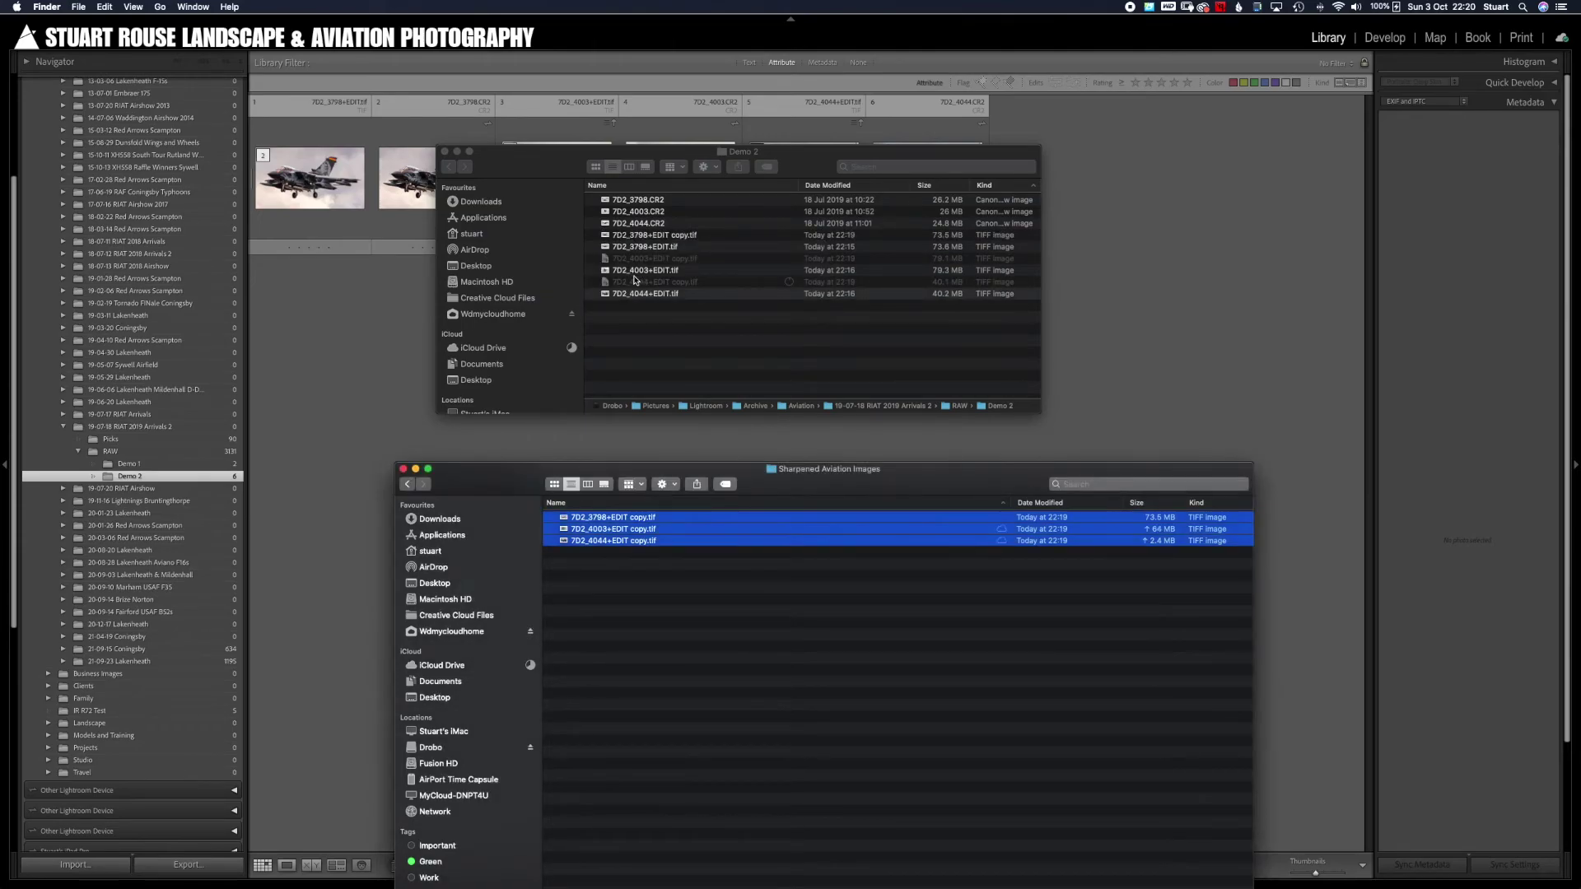
{"action": "left_click", "coordinate": [403, 468]}
{"action": "left_click", "coordinate": [444, 151]}
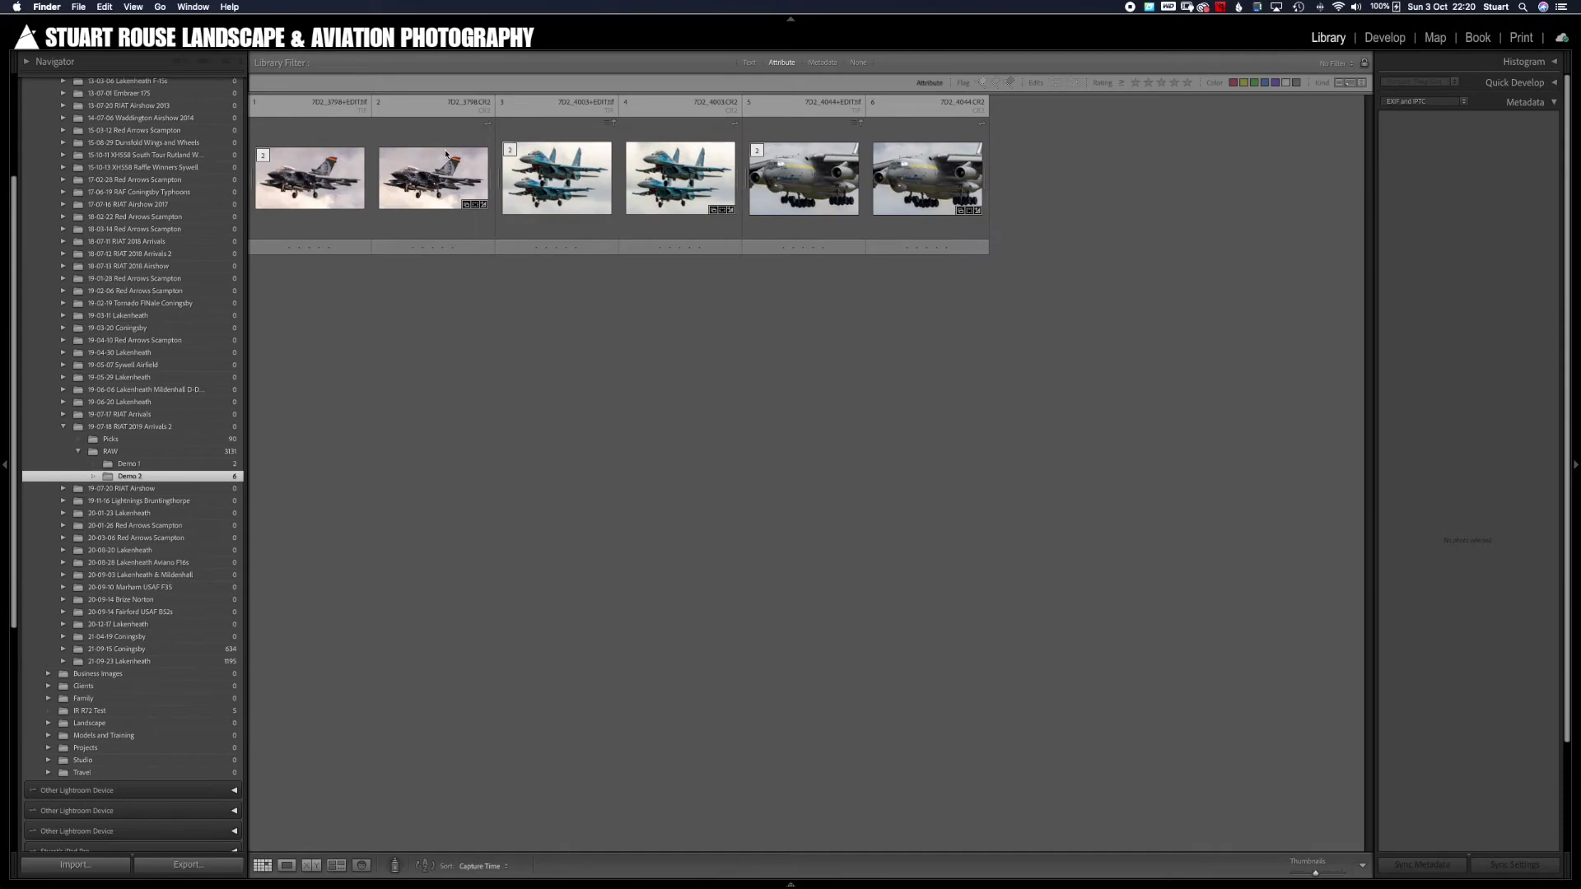
- Synchronize the Demo 2 folder in Lightroom Classic with new photo import and metadata scan enabled, and display the whole folder
{"action": "left_click", "coordinate": [486, 303]}
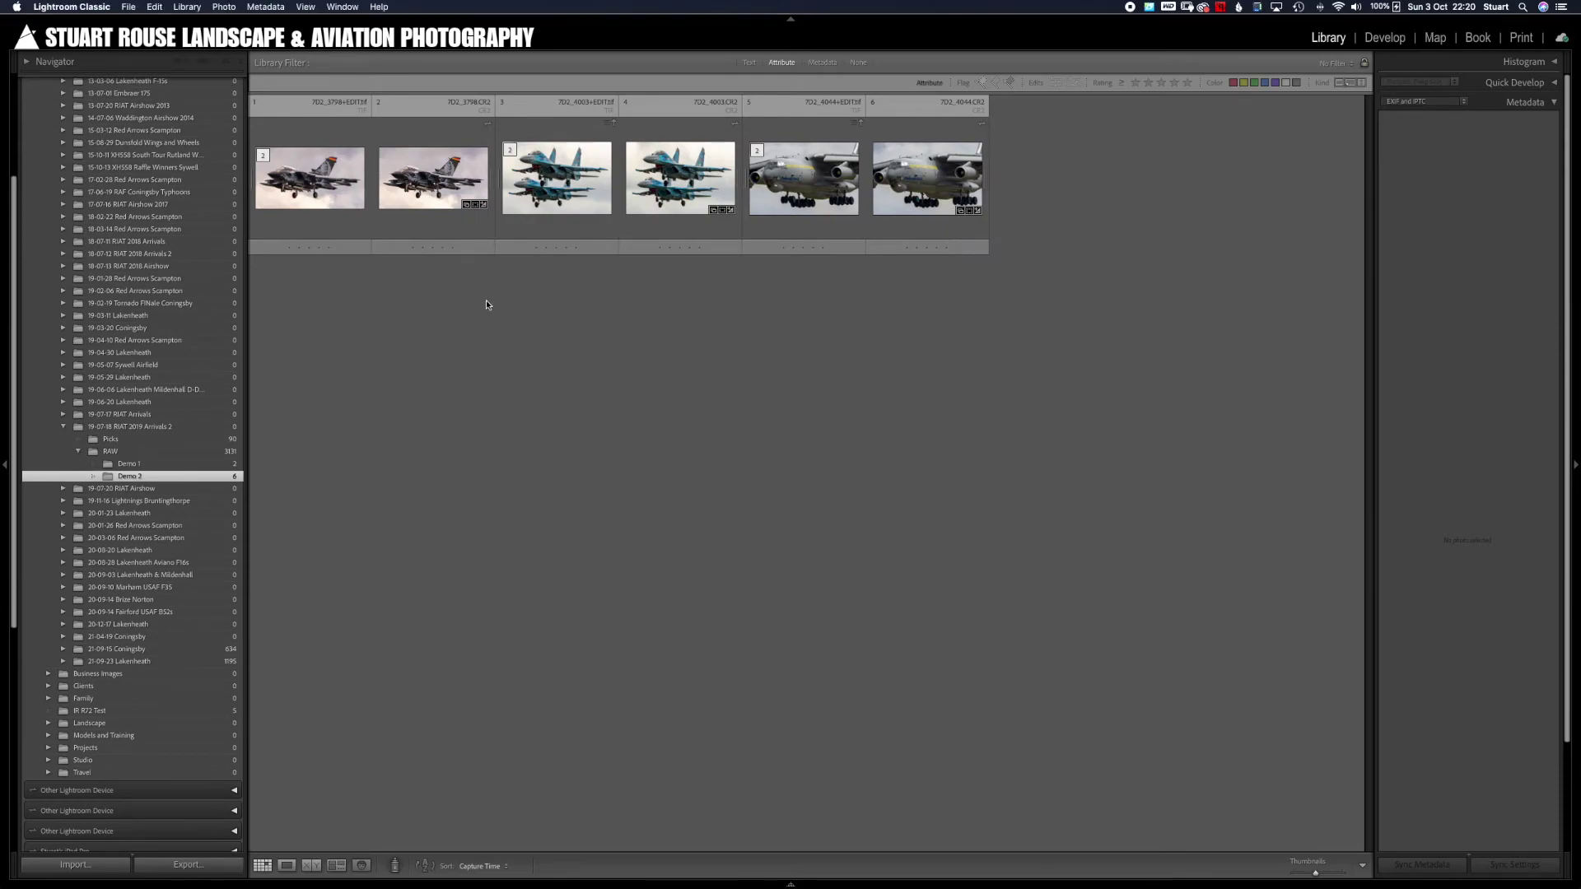
{"action": "right_click", "coordinate": [127, 476]}
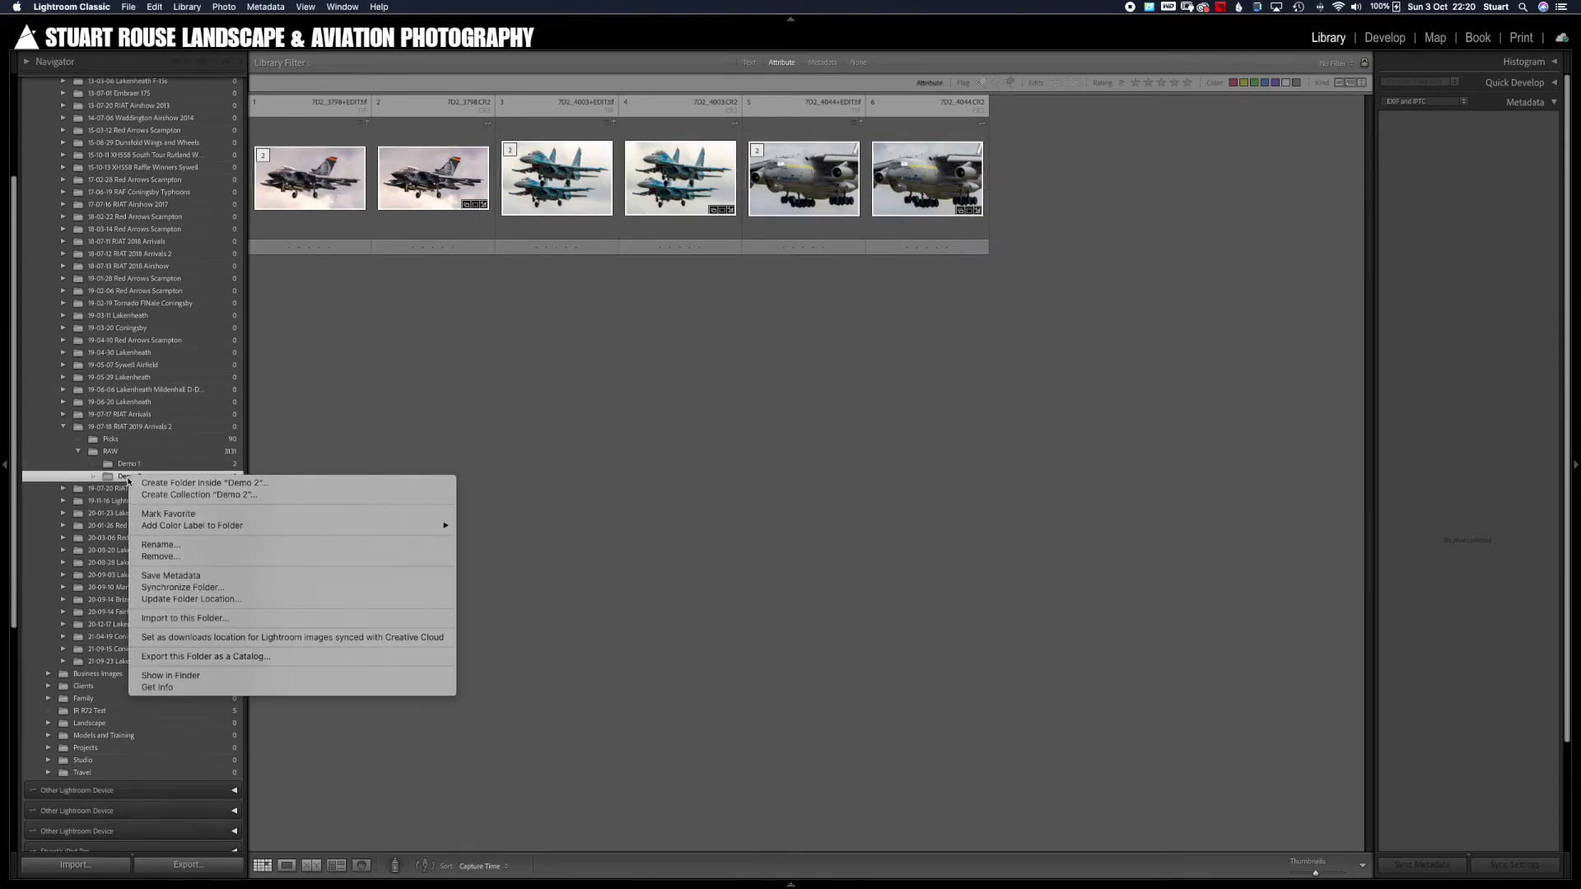
{"action": "left_click", "coordinate": [183, 589]}
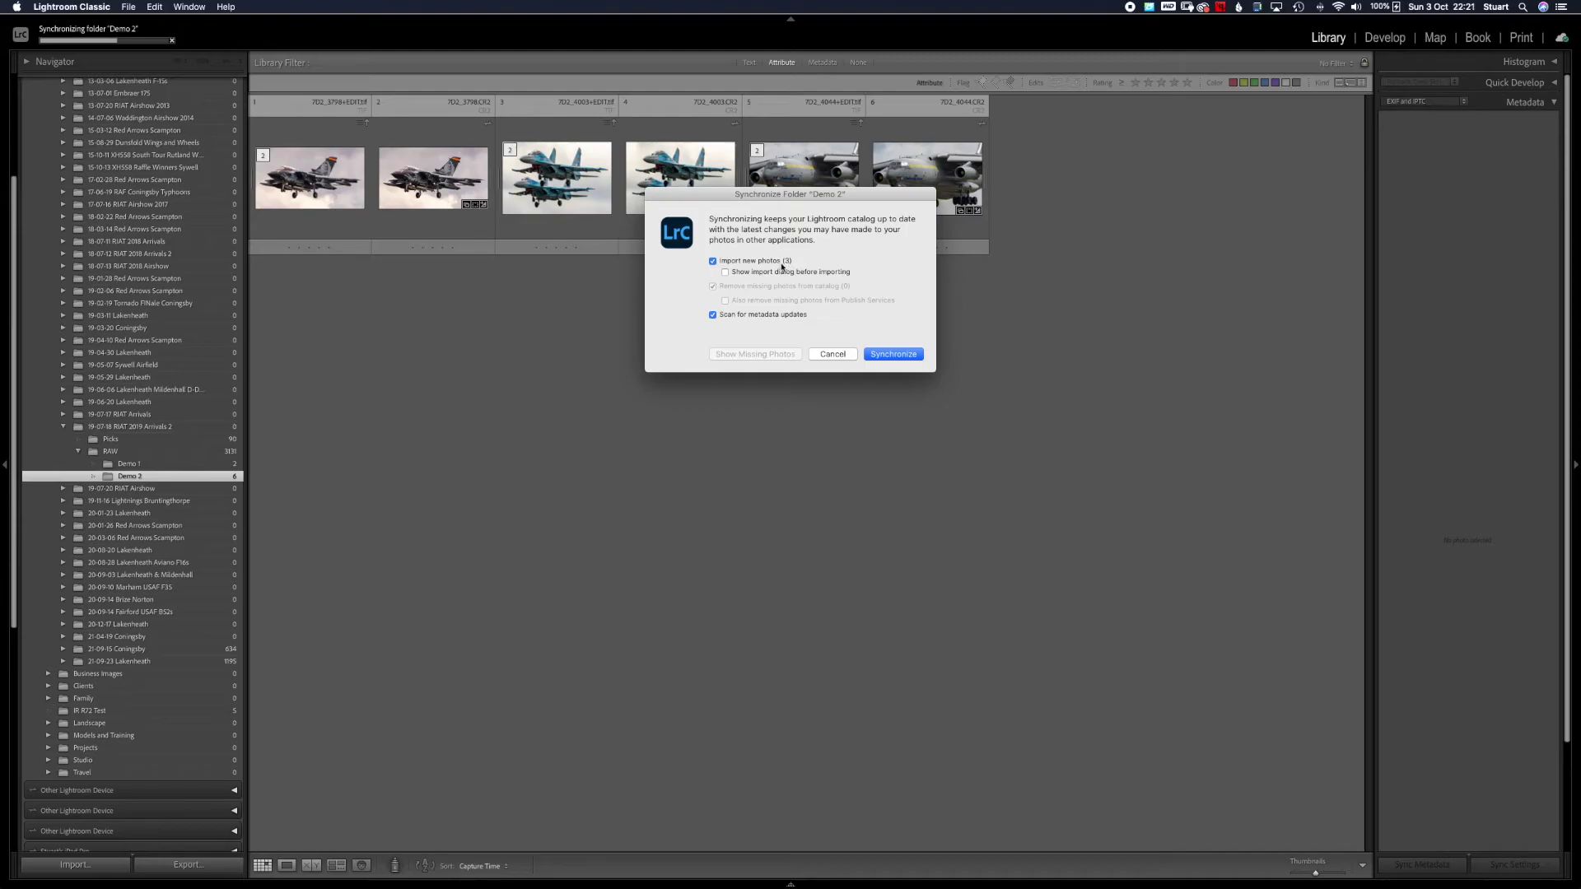
{"action": "left_click", "coordinate": [873, 354]}
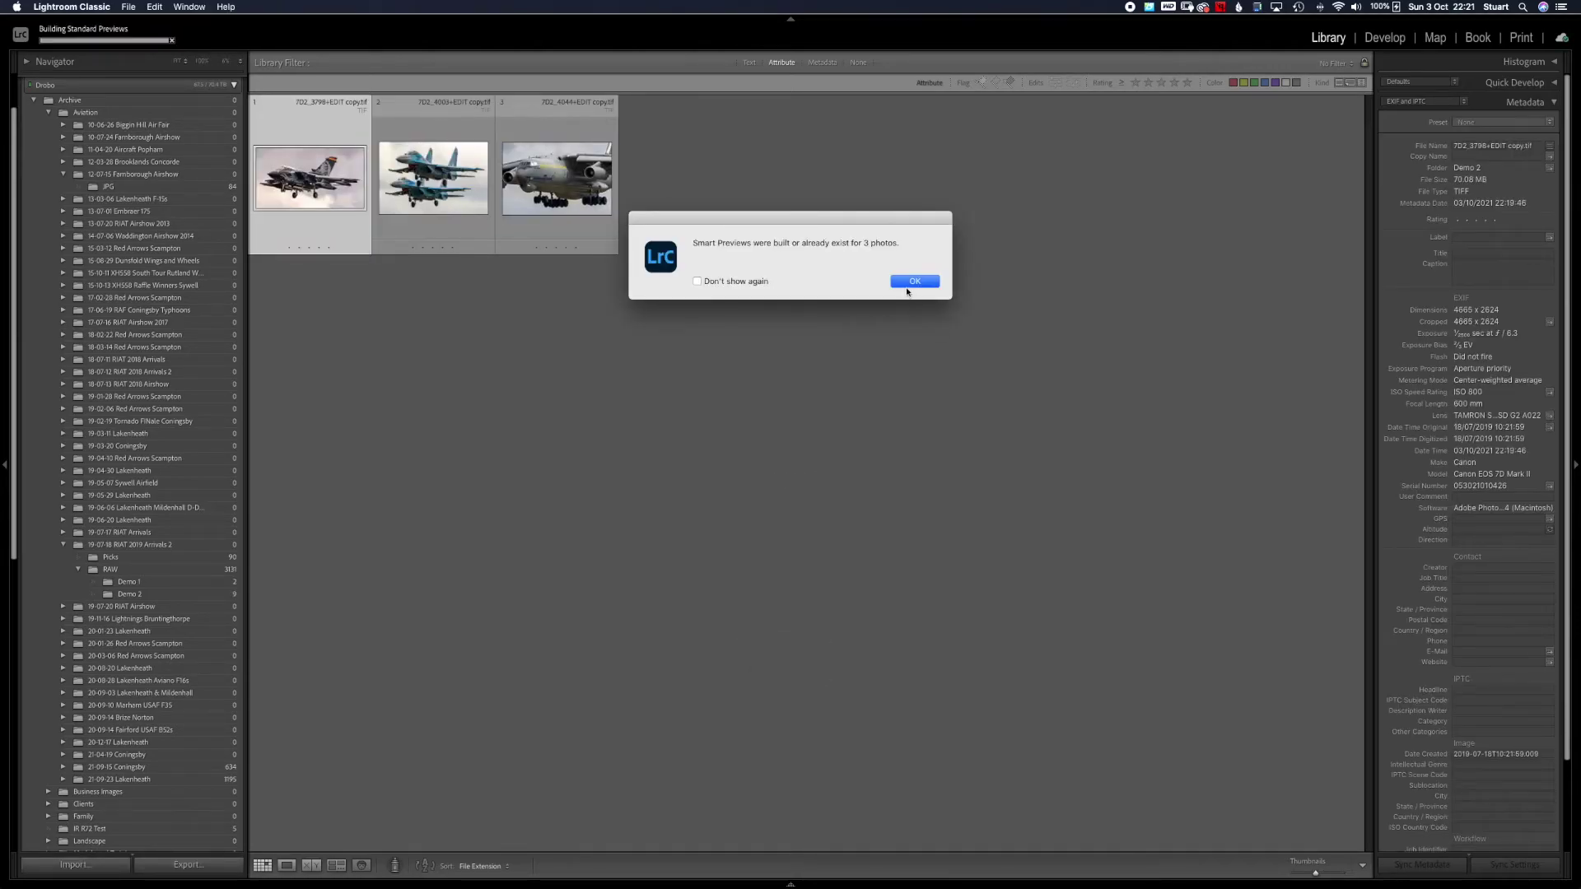
{"action": "left_click", "coordinate": [911, 281]}
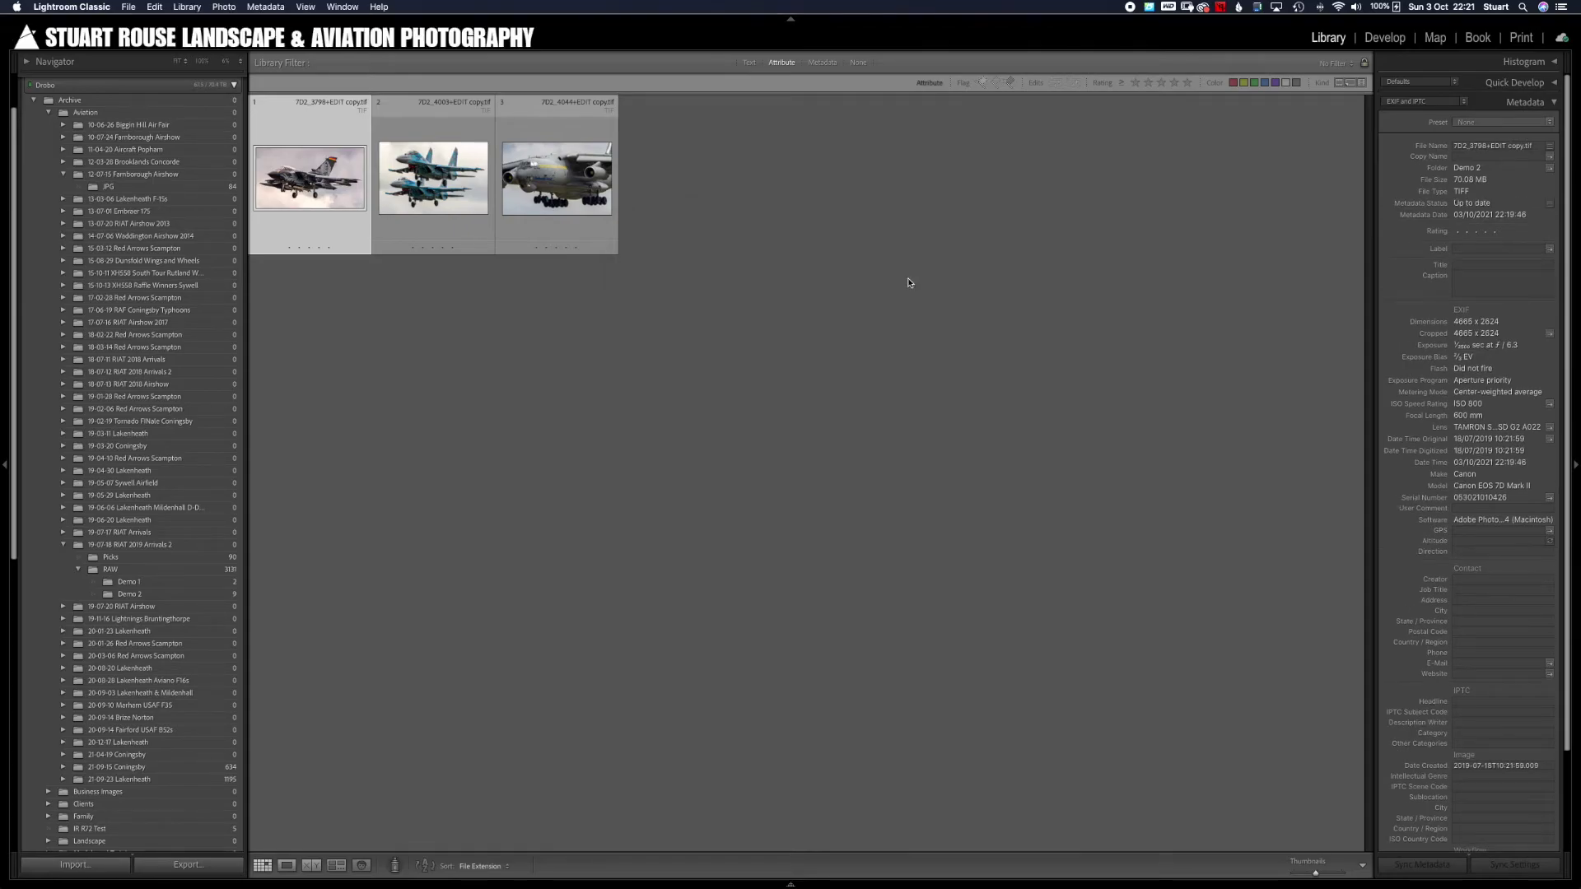
{"action": "left_click", "coordinate": [161, 596]}
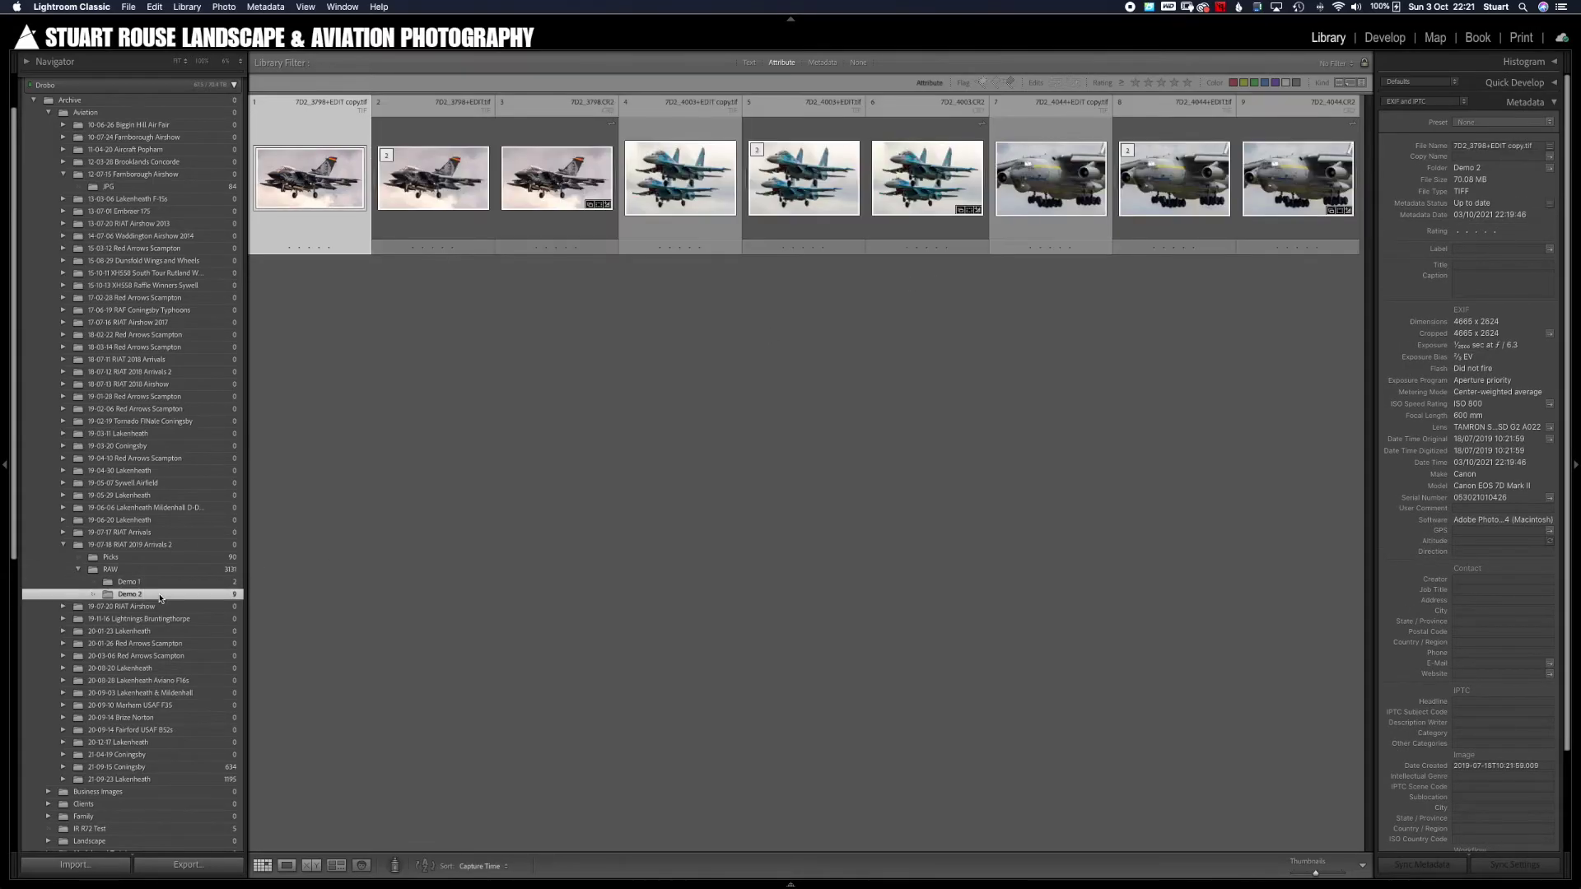
{"action": "left_click", "coordinate": [762, 362]}
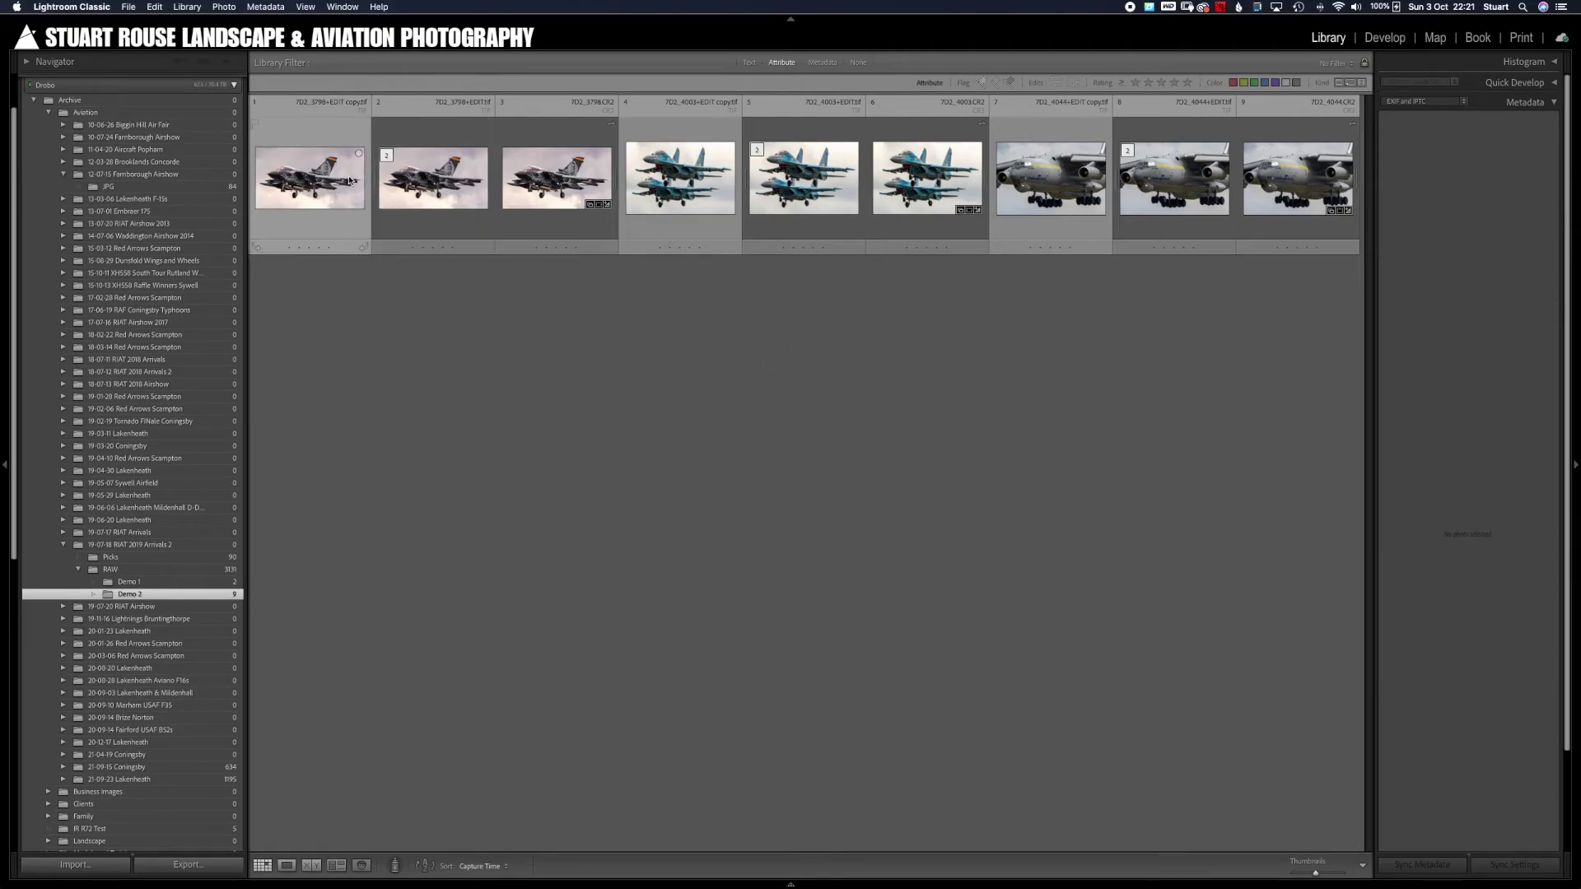
- Compare the two TIFF versions and the RAW original of 7D2_3798 in Survey view, and return to the grid
{"action": "left_click", "coordinate": [553, 183]}
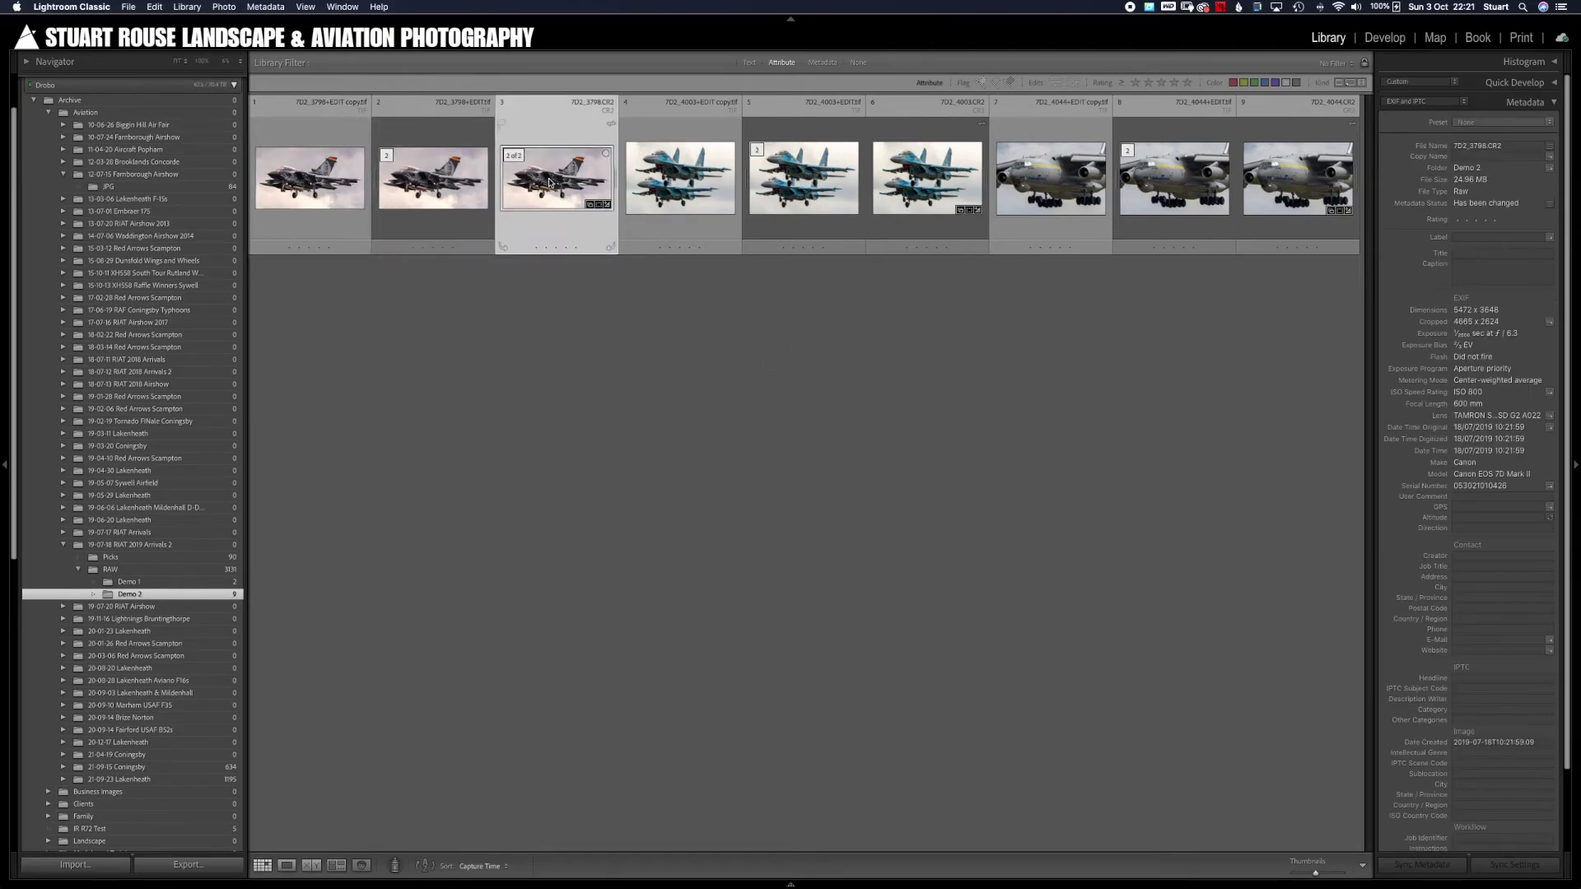
{"action": "left_click", "coordinate": [438, 179]}
{"action": "left_click", "coordinate": [324, 182]}
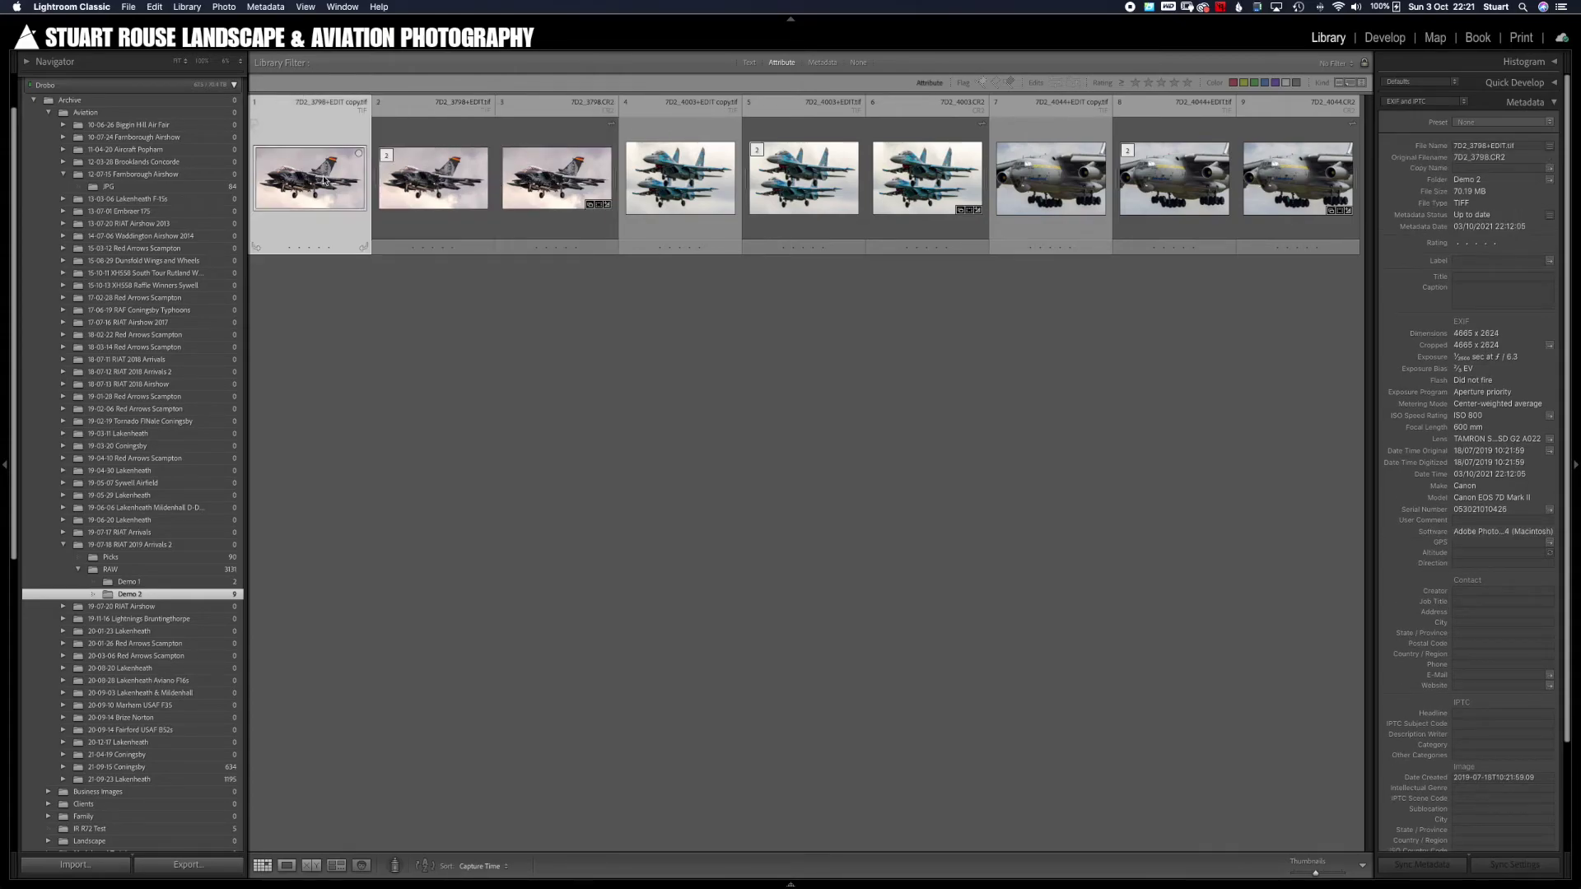
{"action": "left_click", "coordinate": [567, 187], "text": "shift"}
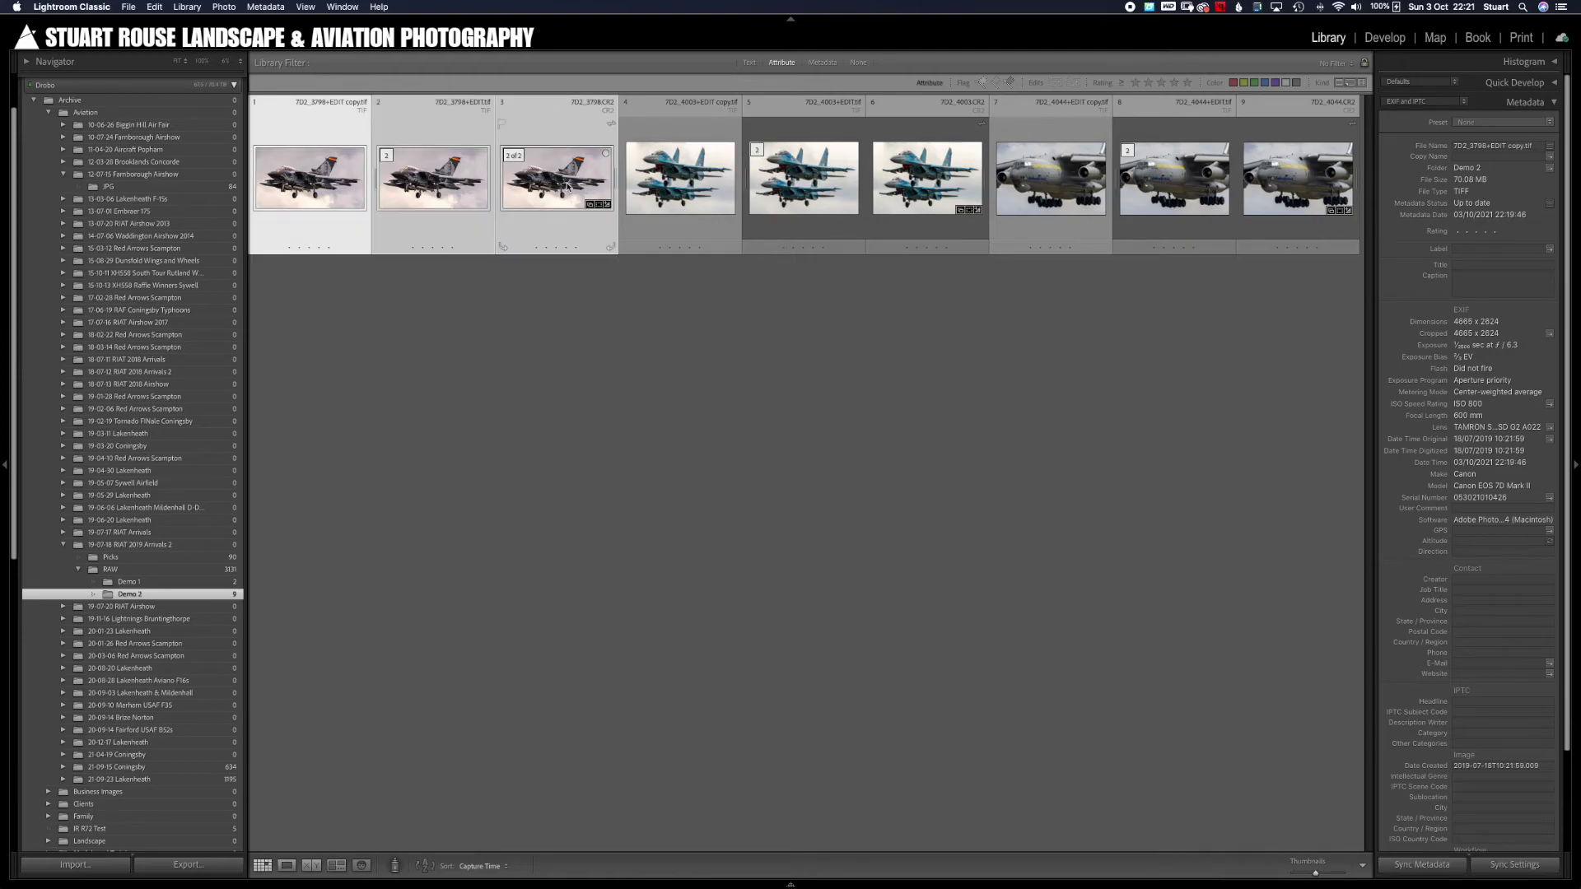
{"action": "key", "text": "n"}
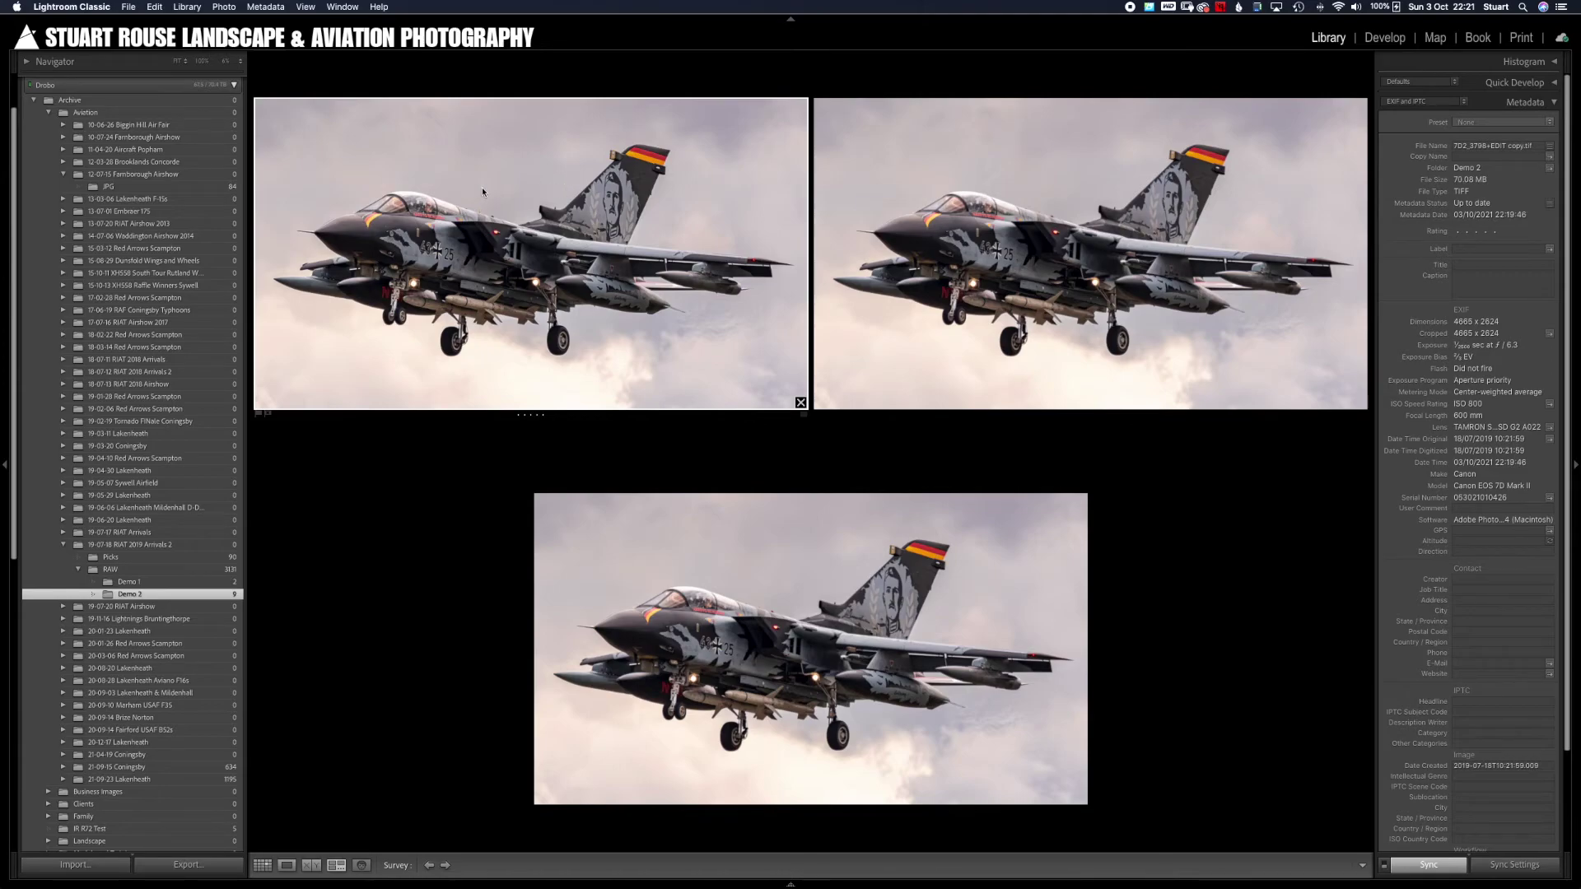
{"action": "key", "text": "g"}
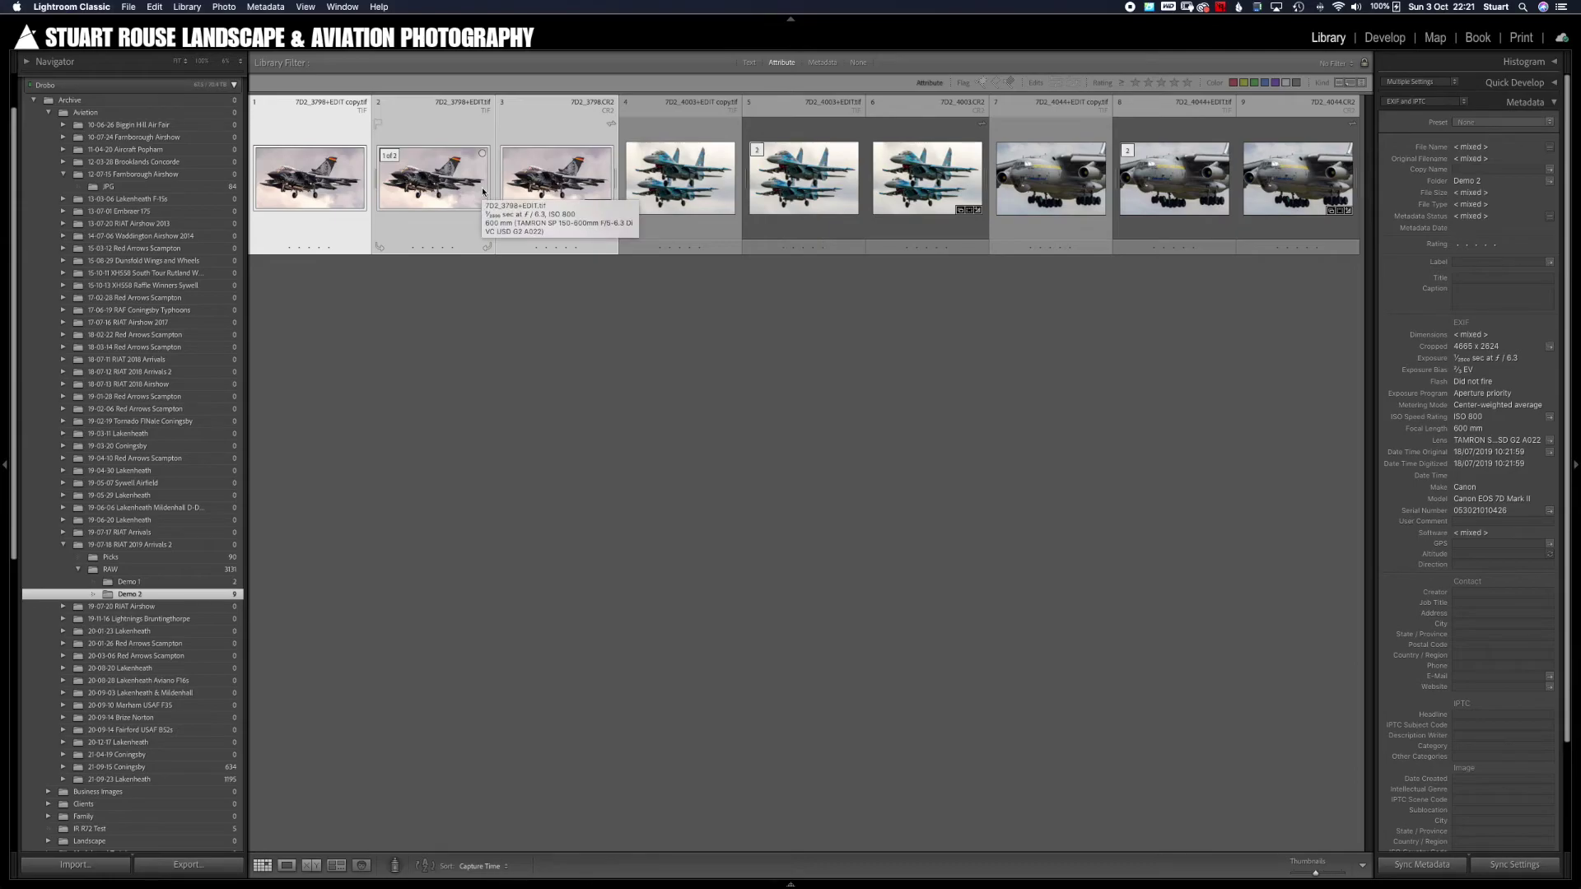
- Compare the two TIFF versions and the RAW original of 7D2_4003 in Survey view, and return to the grid
{"action": "left_click", "coordinate": [679, 178]}
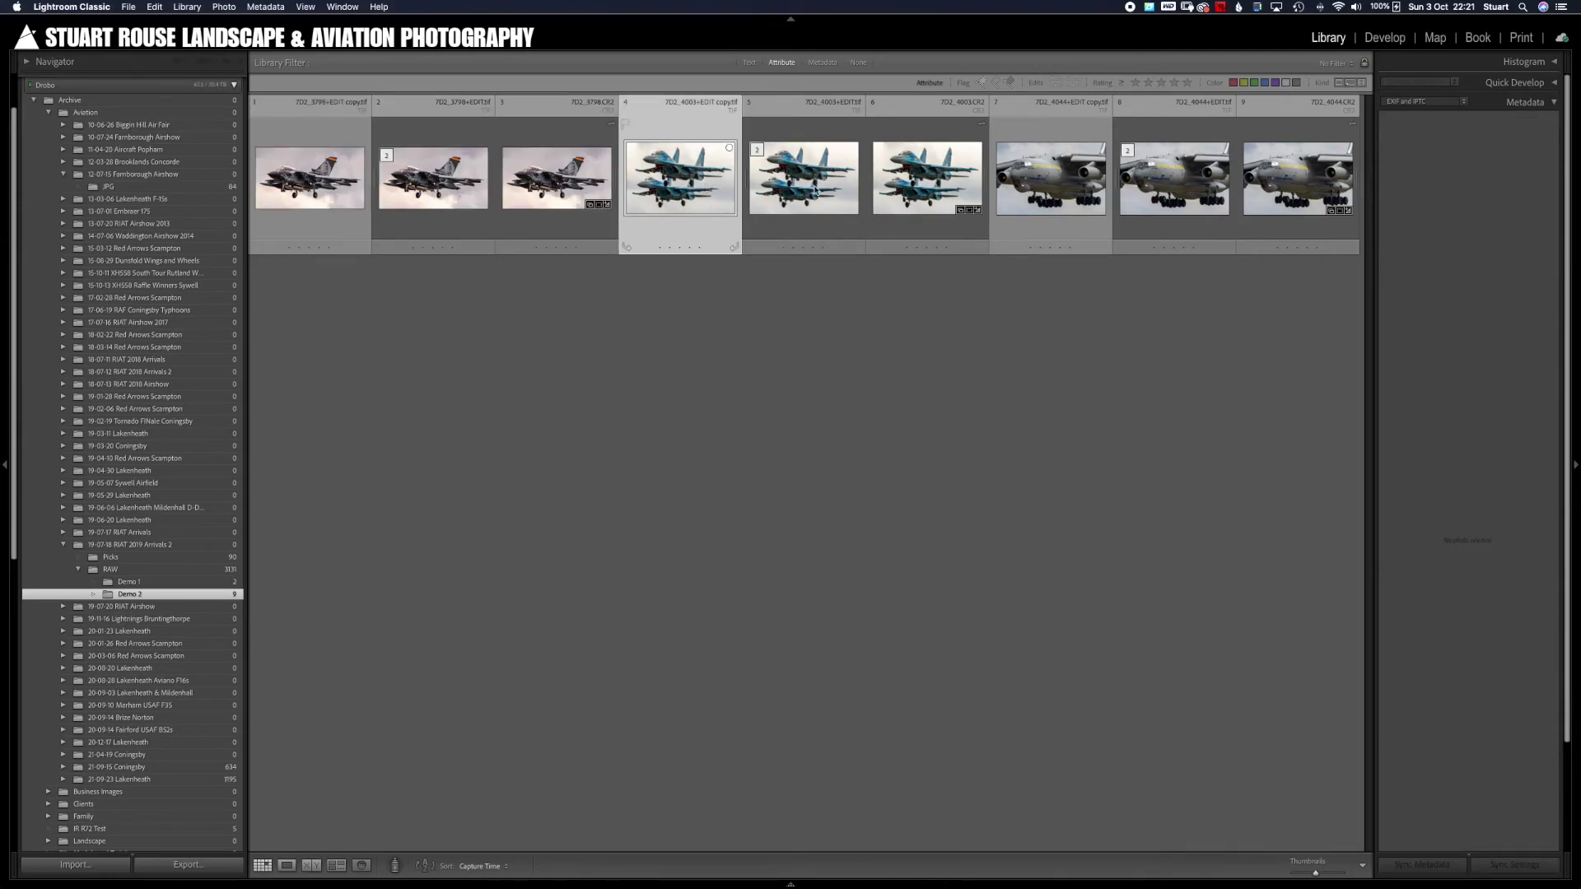
{"action": "left_click", "coordinate": [909, 192], "text": "shift"}
{"action": "key", "text": "n"}
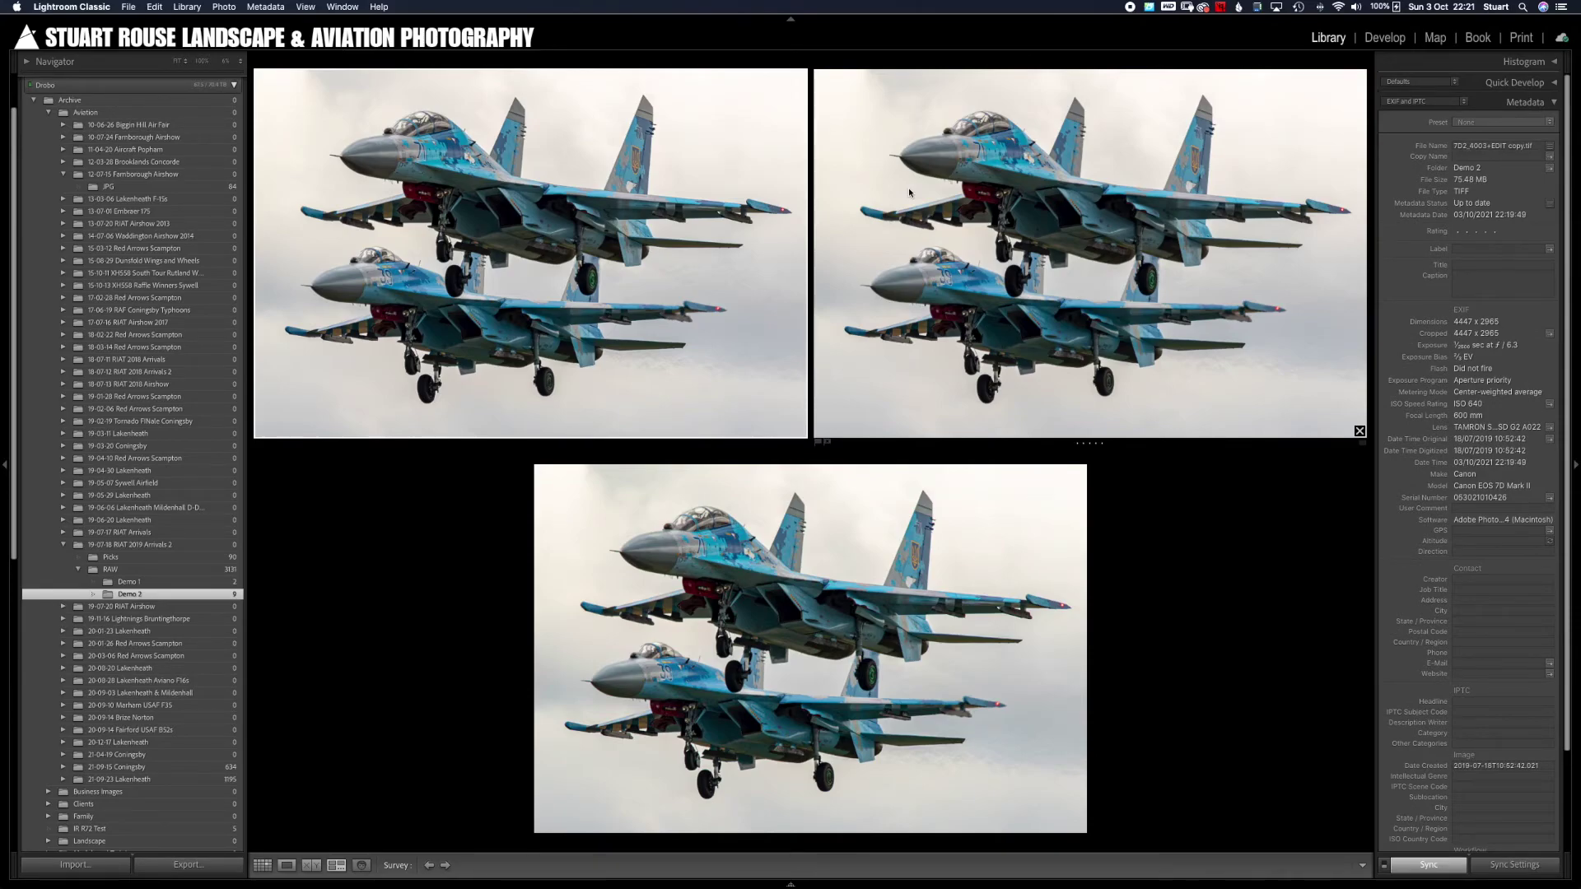
{"action": "key", "text": "g"}
- Survey the three 7D2_4044 versions together, and flip through them individually in Loupe view, ending on 7D2_4044+EDIT.tif
{"action": "left_click", "coordinate": [1051, 196]}
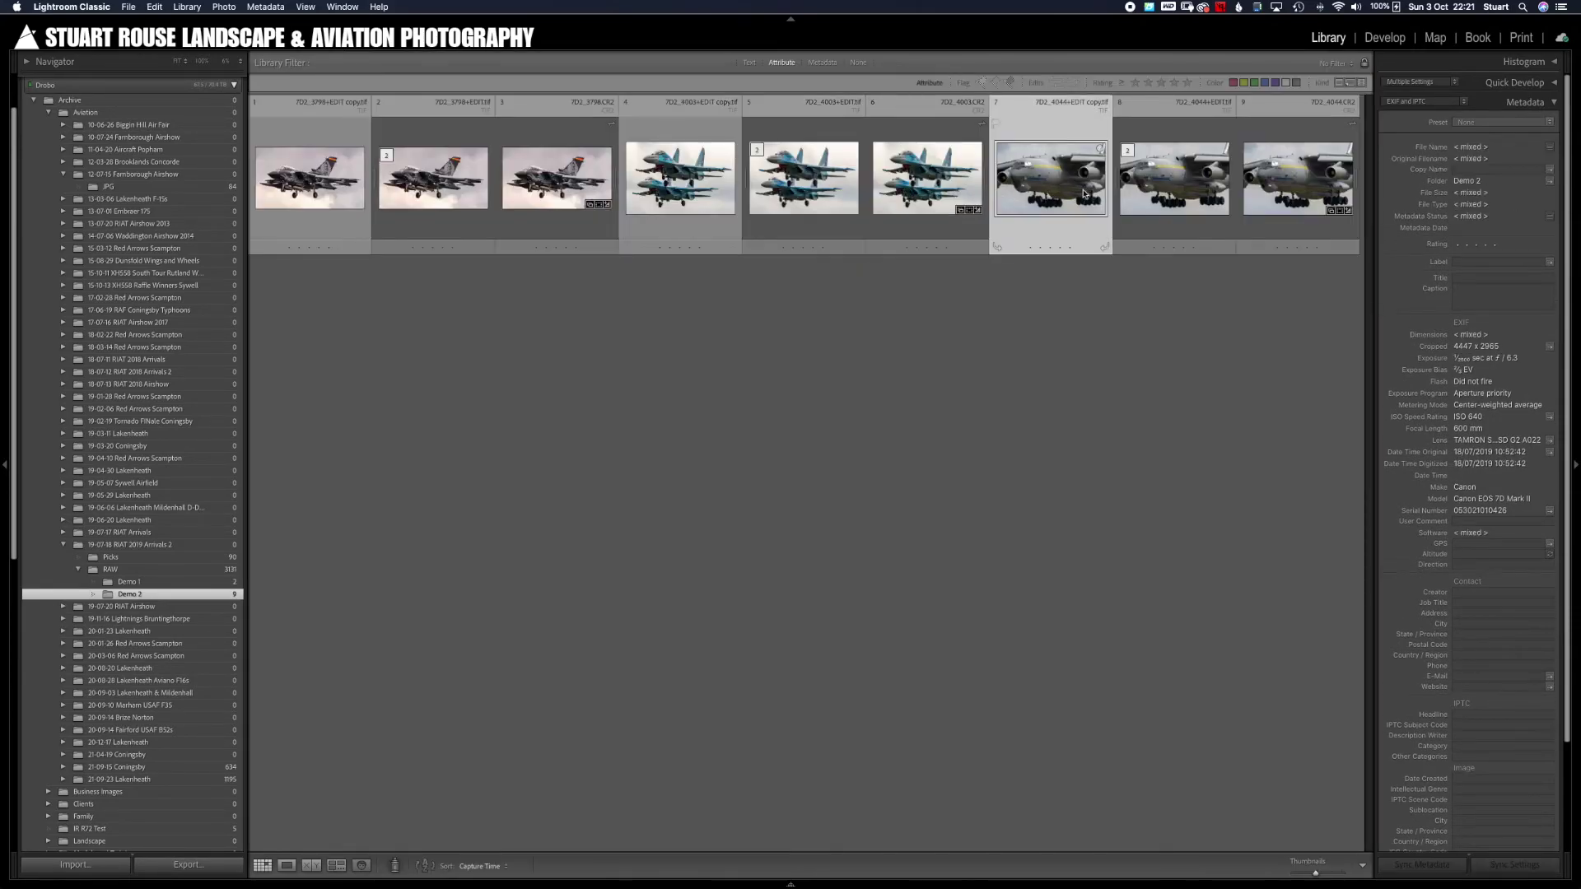
{"action": "left_click", "coordinate": [1284, 198], "text": "shift"}
{"action": "key", "text": "n"}
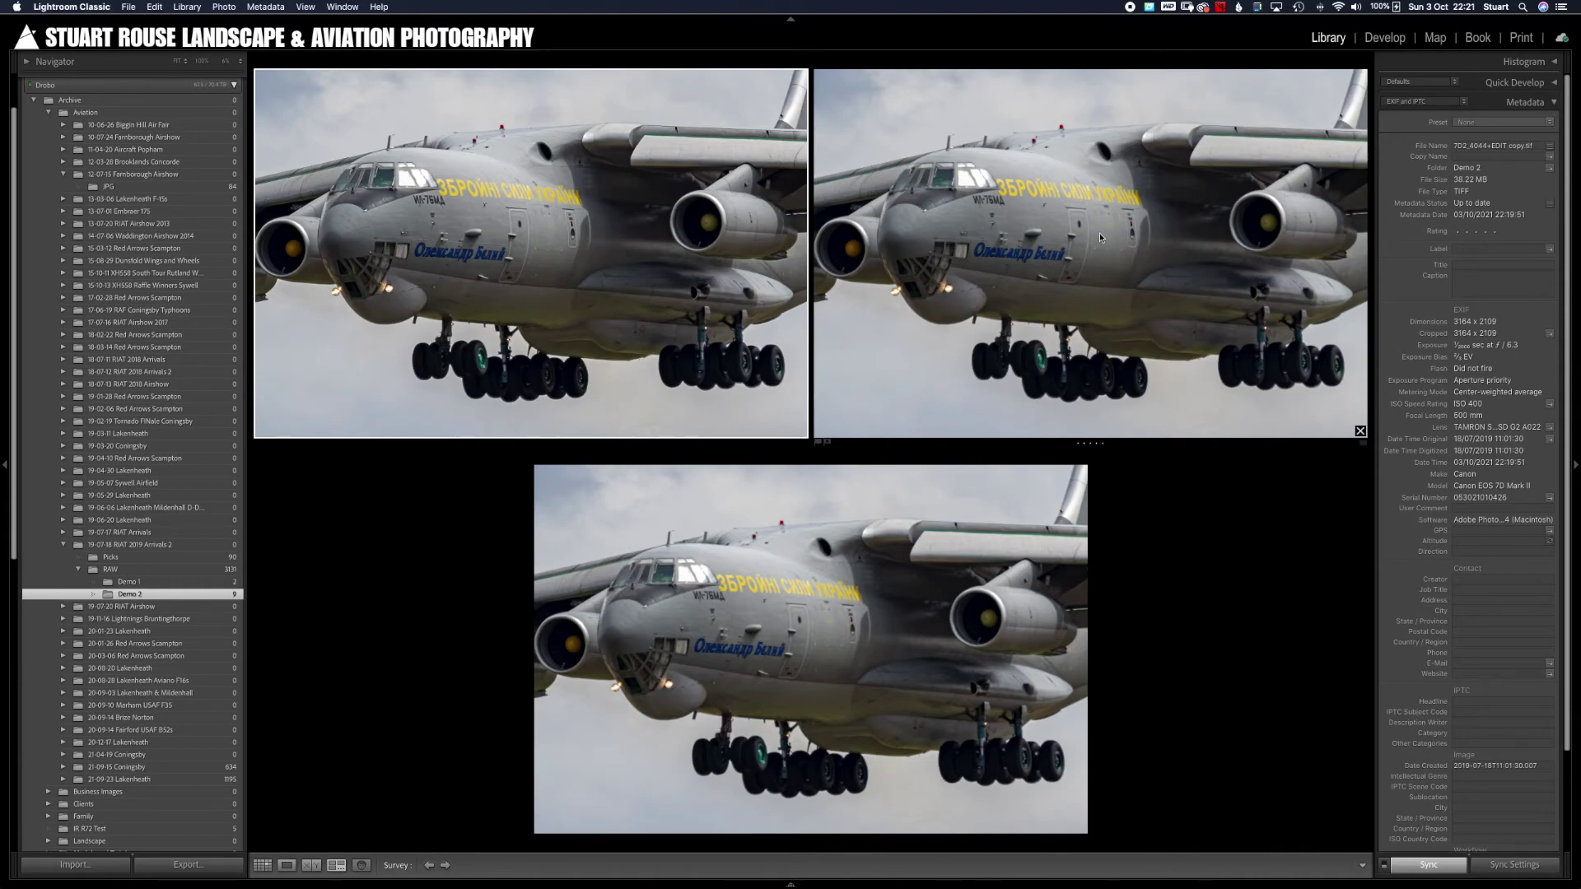
{"action": "double_click", "coordinate": [837, 600]}
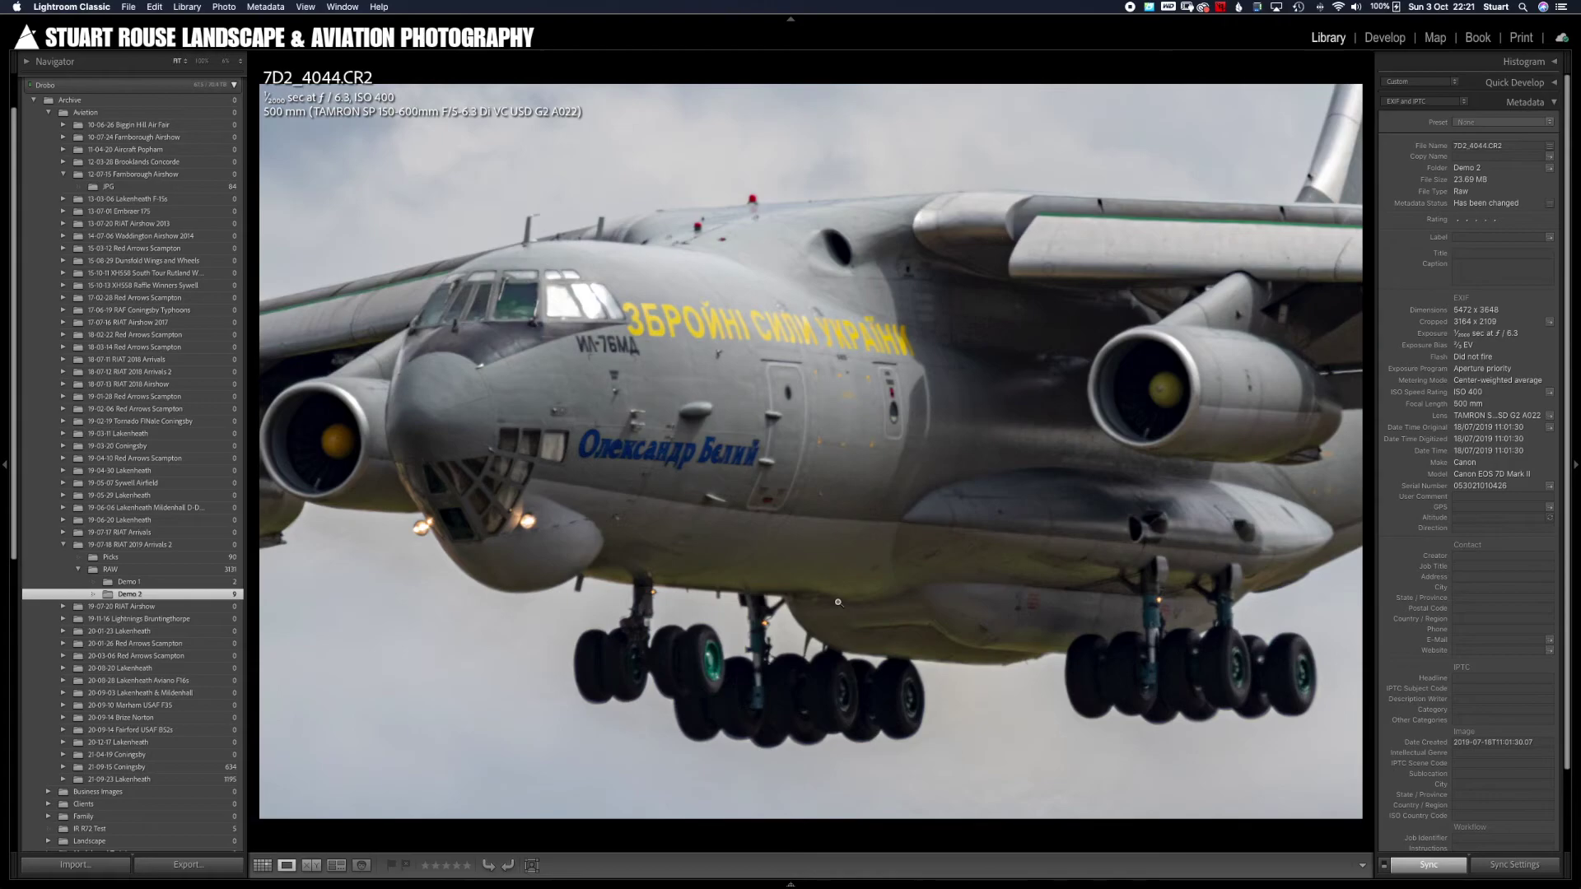
{"action": "key", "text": "Right"}
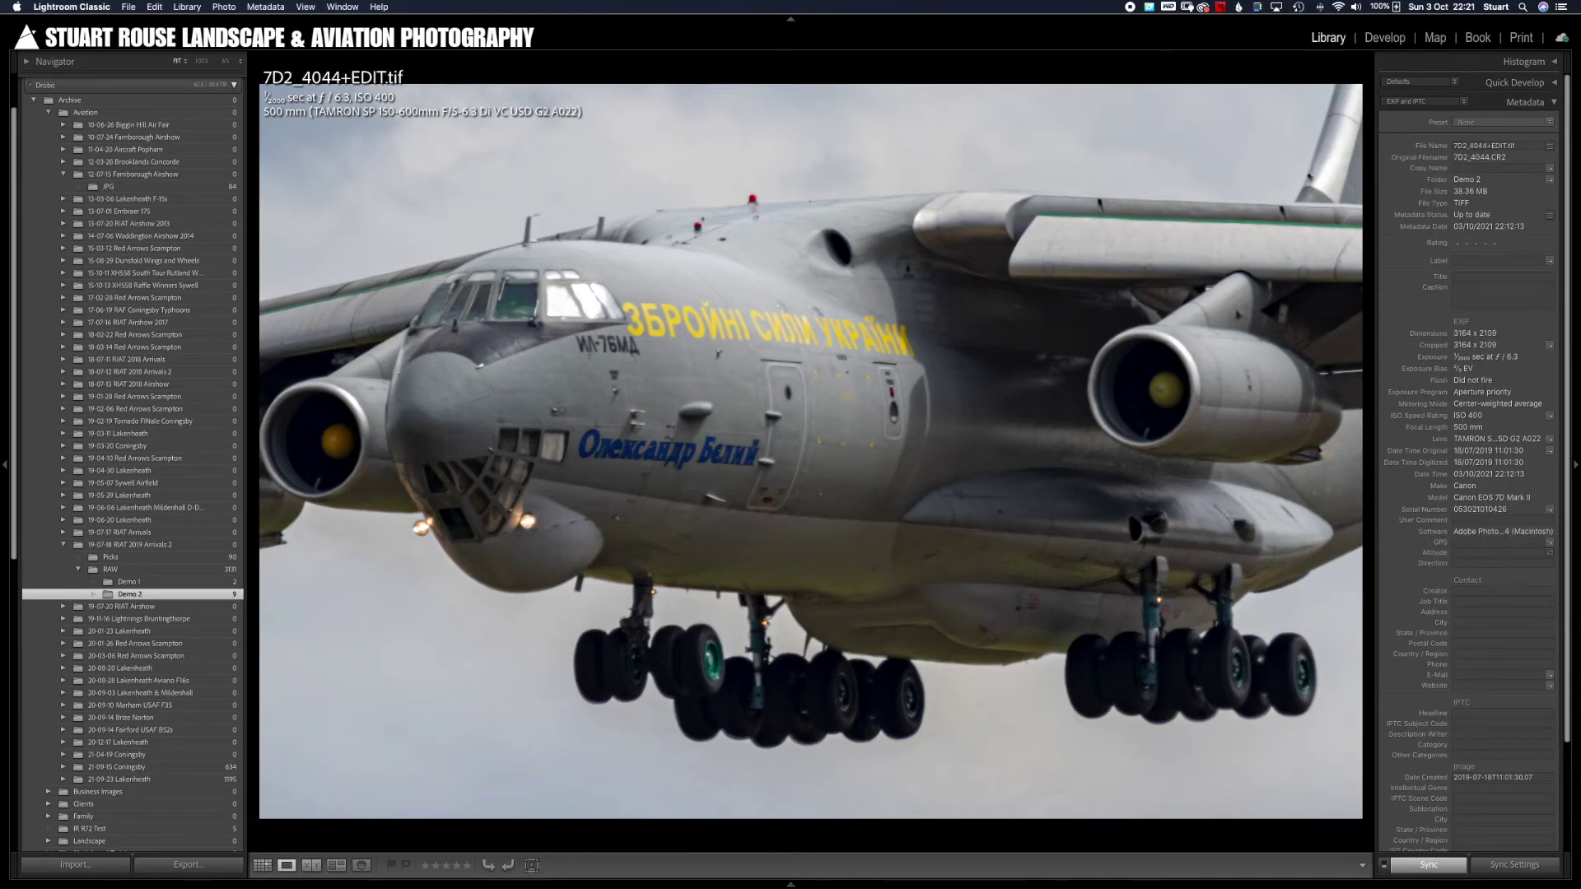
{"action": "key", "text": "Right"}
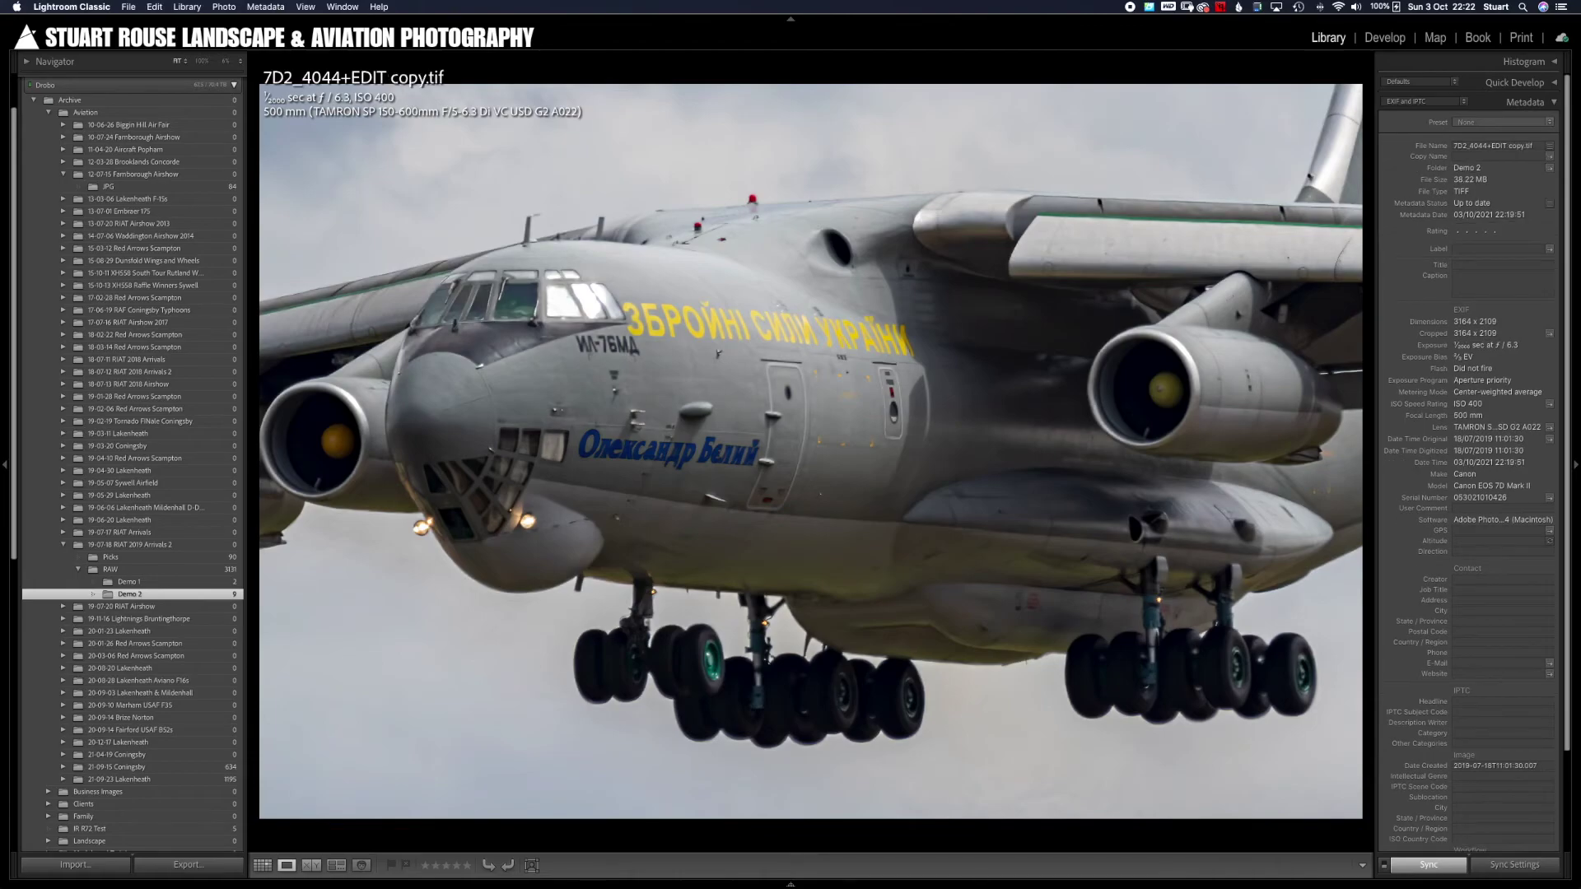
{"action": "key", "text": "Left"}
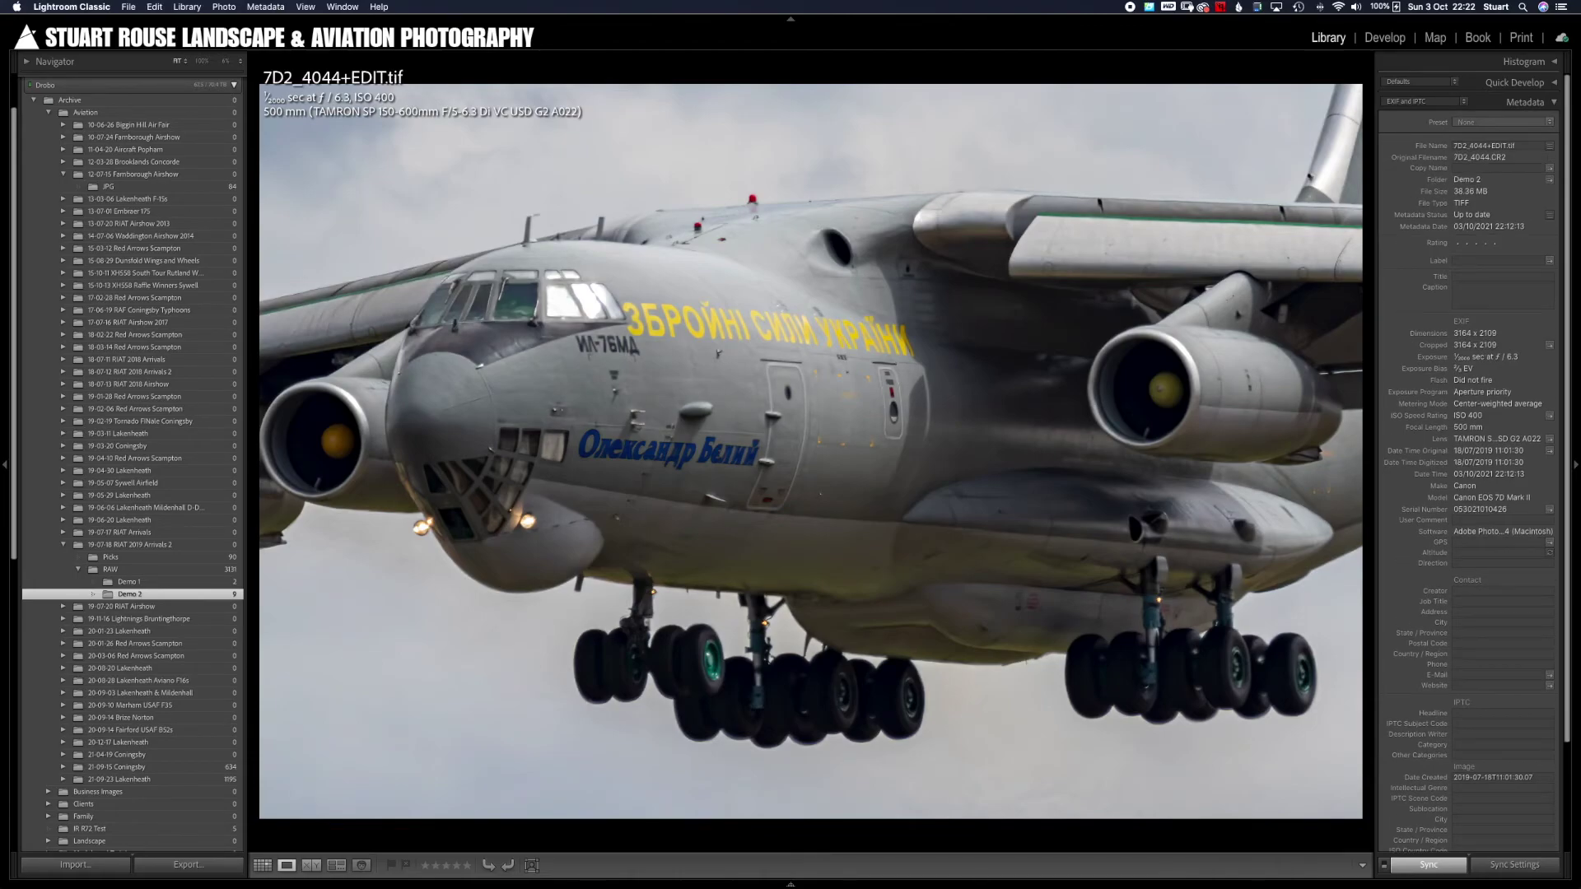
- Compare cockpit detail close up between 7D2_4044+EDIT.tif and 7D2_4044+EDIT copy.tif, and return to the grid
{"action": "left_click", "coordinate": [568, 306]}
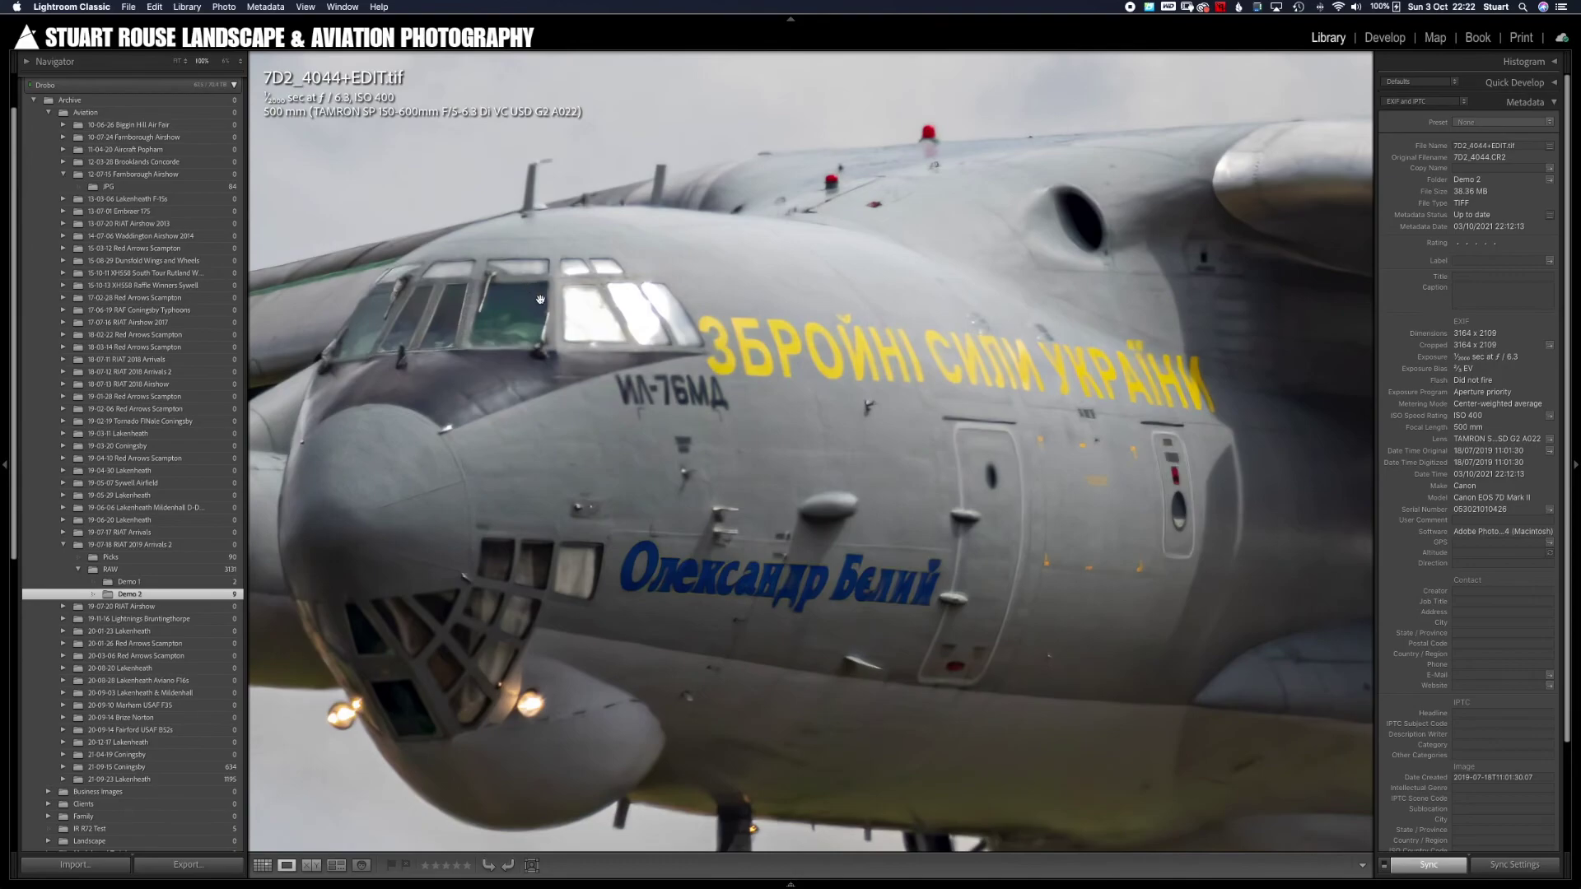
{"action": "left_click_drag", "start_coordinate": [617, 329], "coordinate": [797, 384]}
{"action": "key", "text": "super+equal"}
{"action": "key", "text": "Right"}
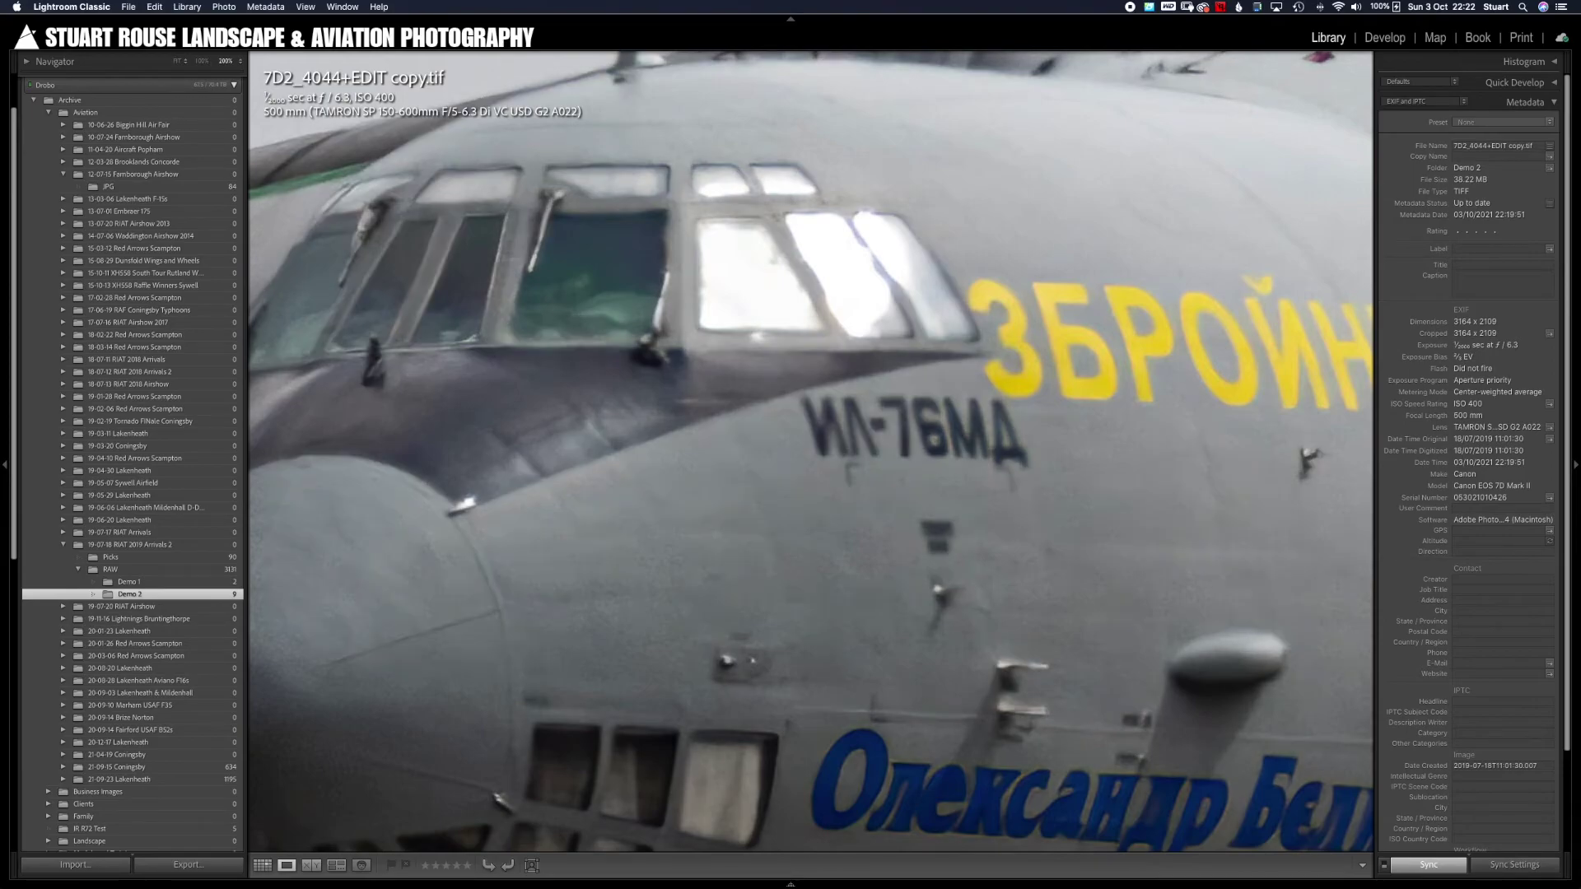
{"action": "key", "text": "Left"}
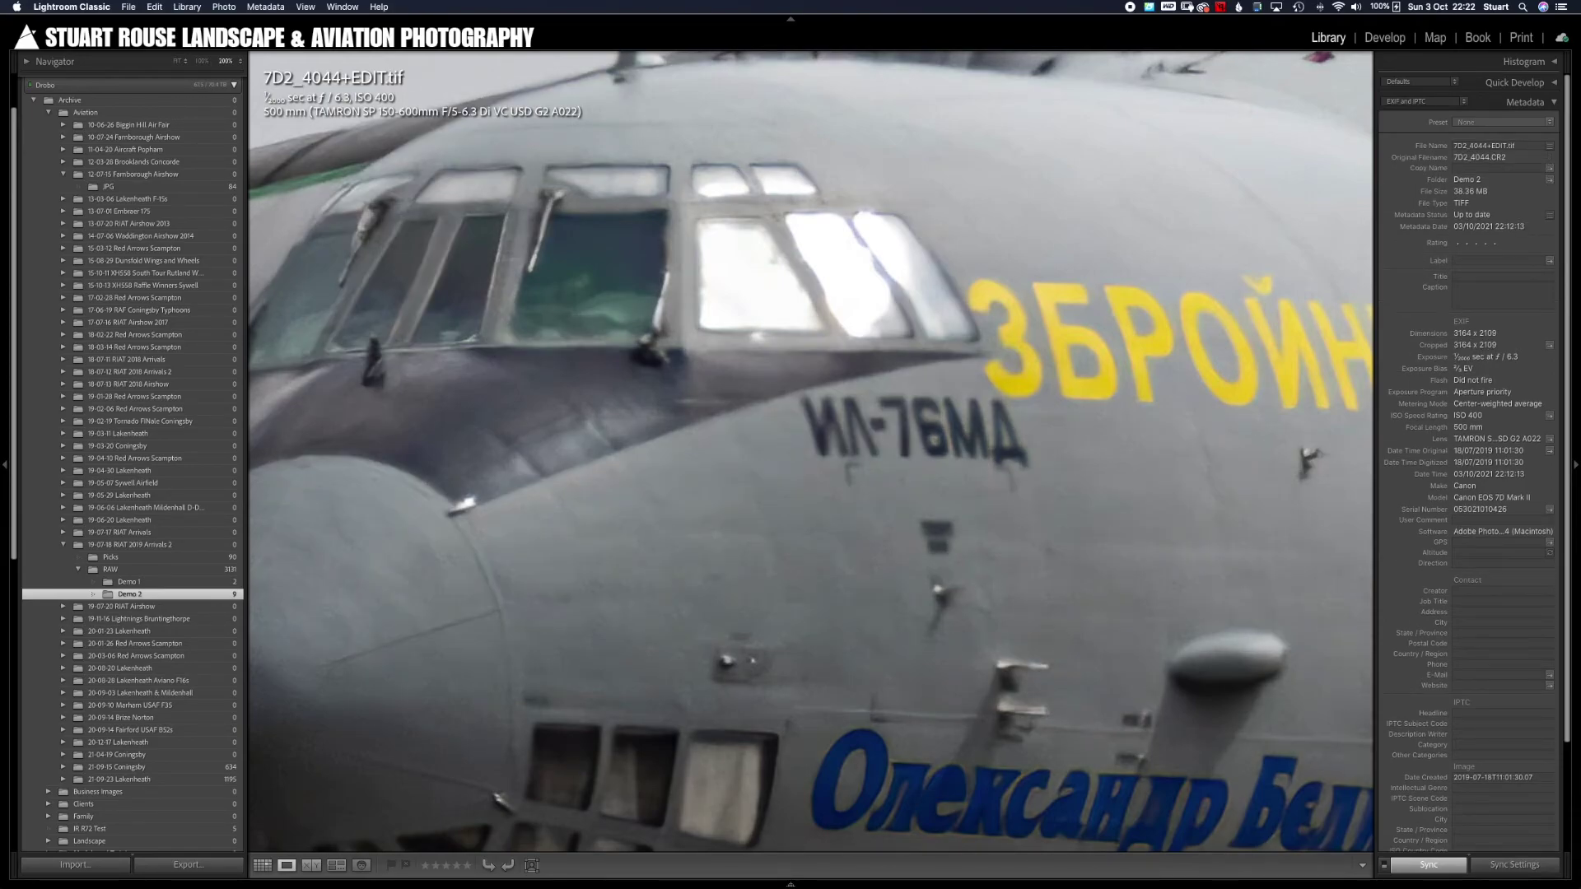
{"action": "key", "text": "Right"}
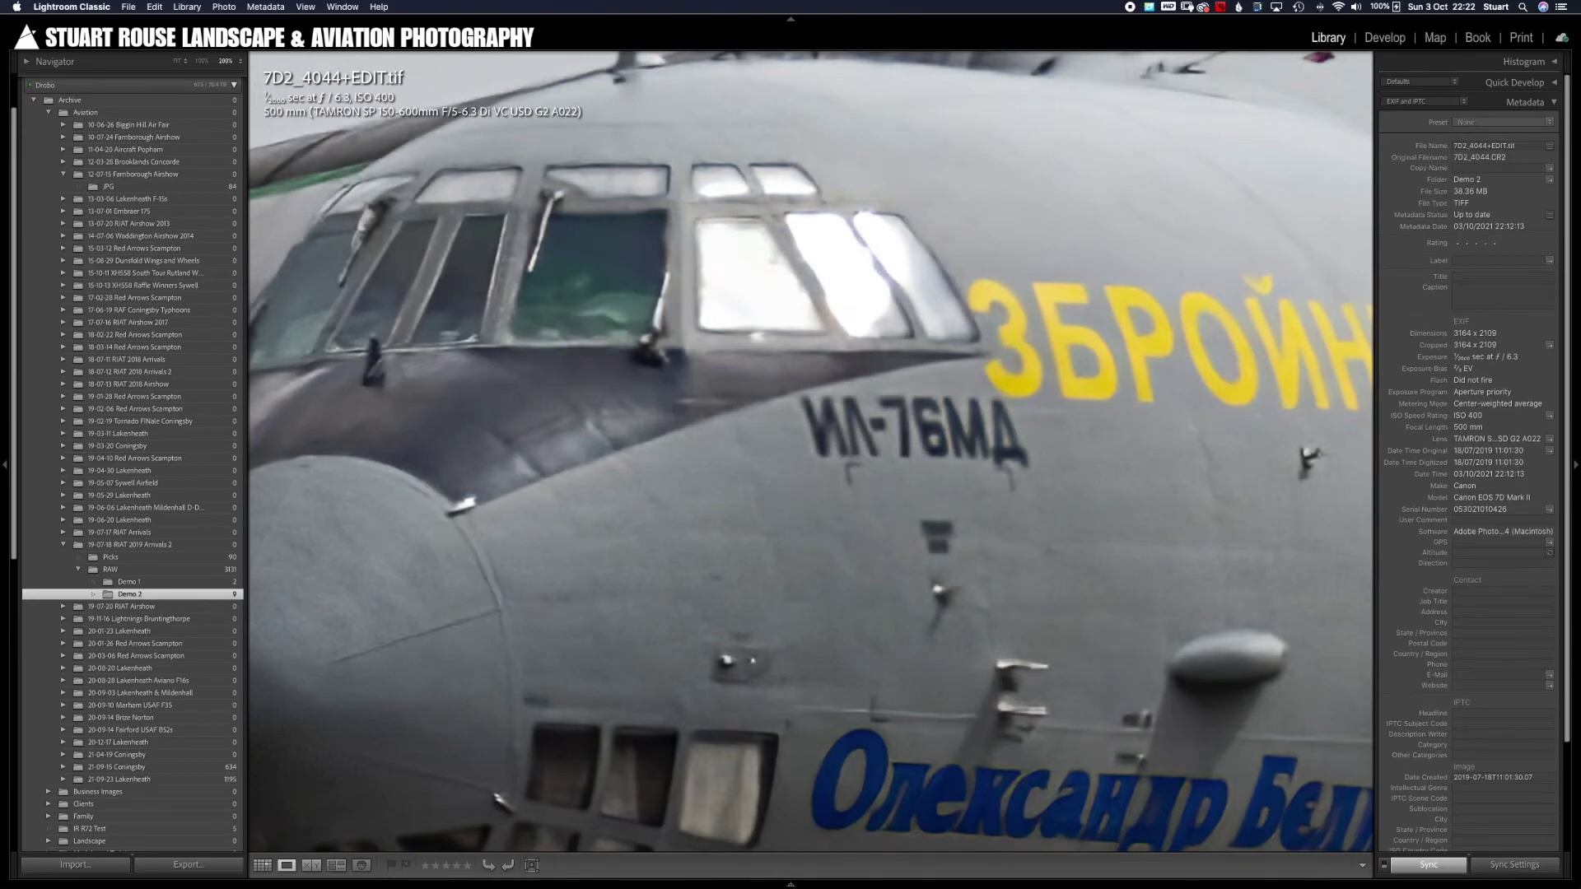
{"action": "key", "text": "g"}
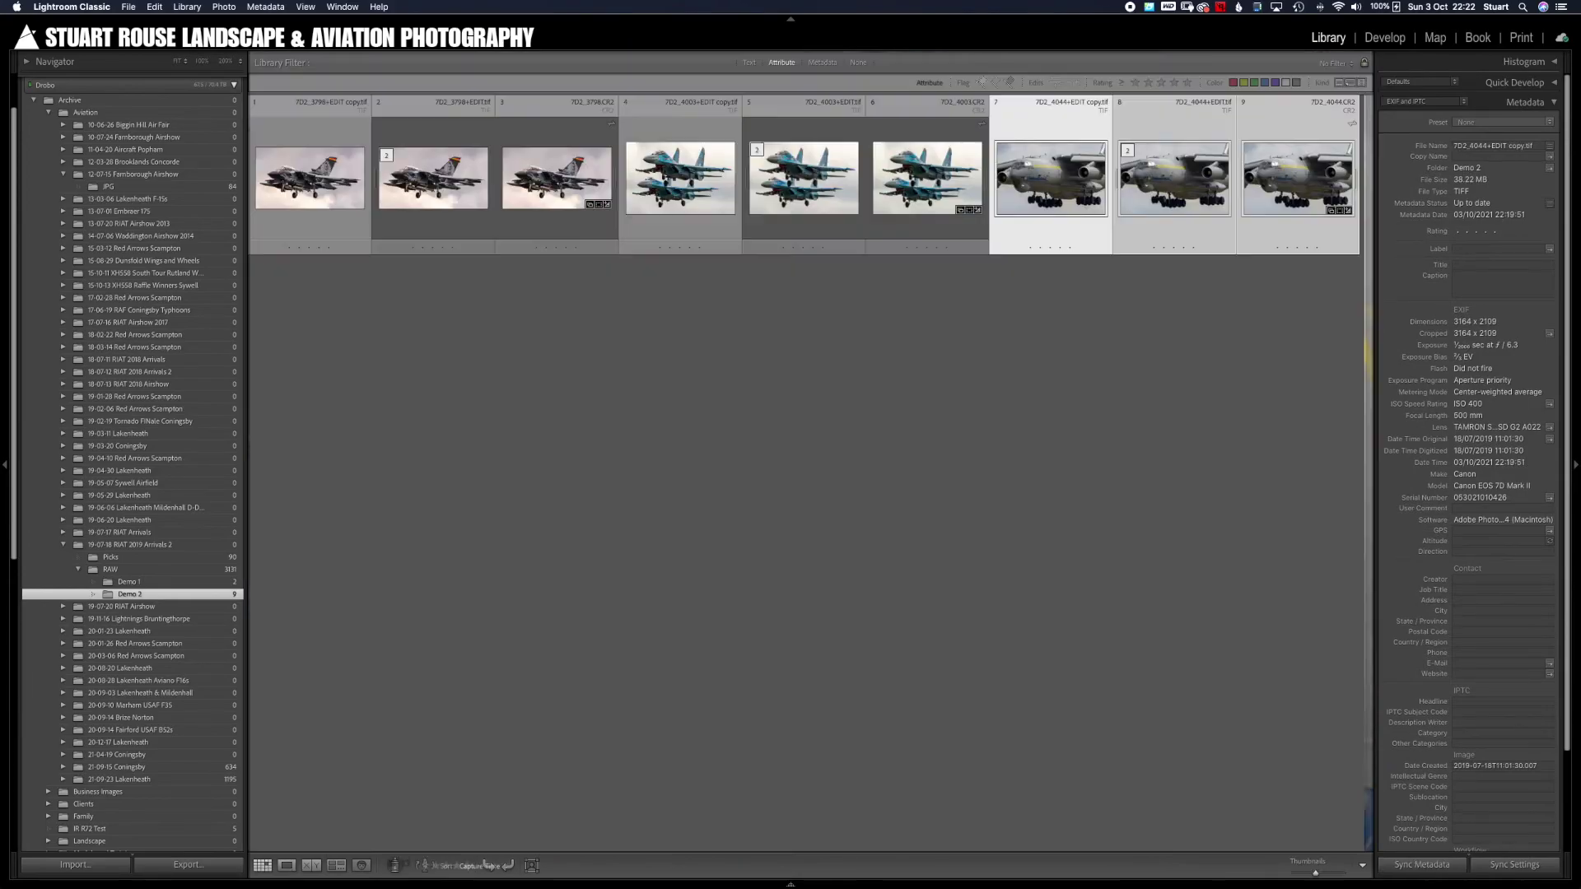
{"action": "left_click", "coordinate": [970, 381]}
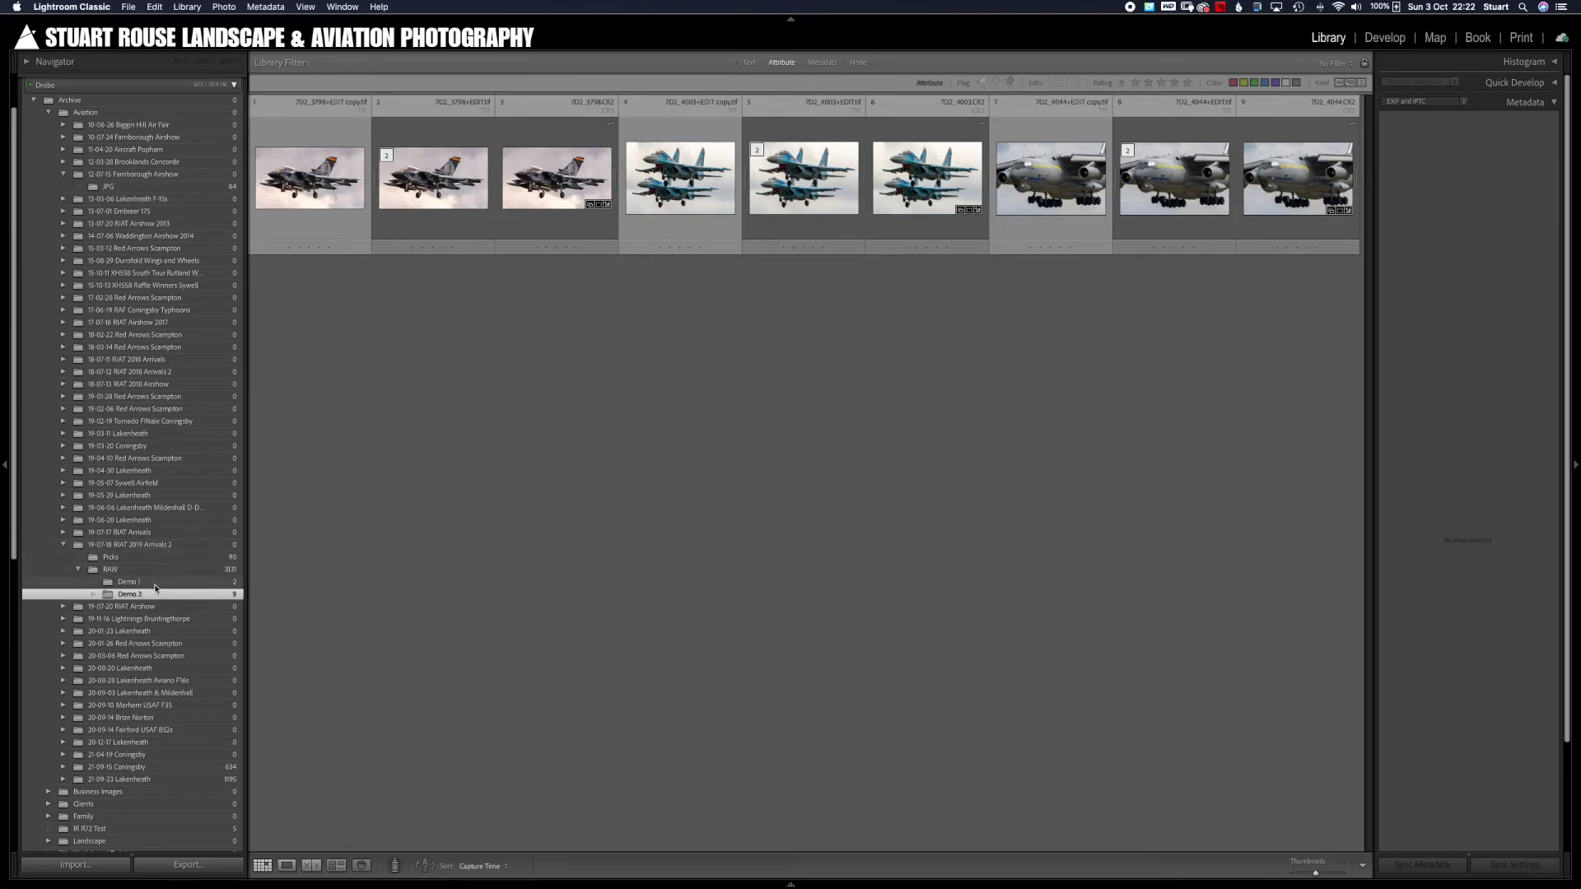
{"action": "left_click", "coordinate": [128, 596]}
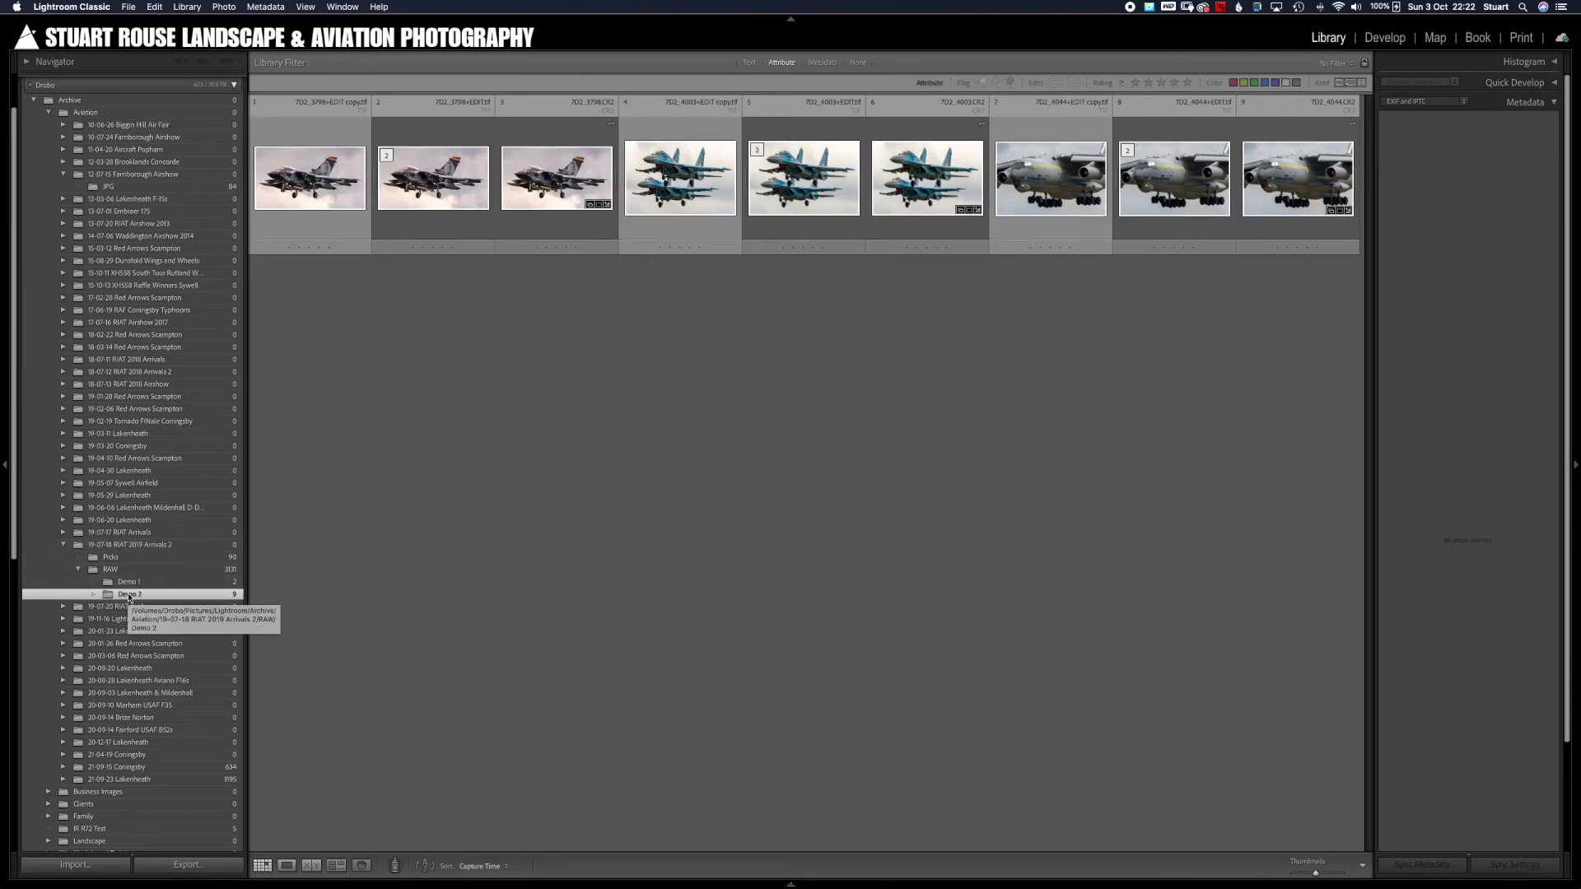
{"action": "right_click", "coordinate": [128, 596]}
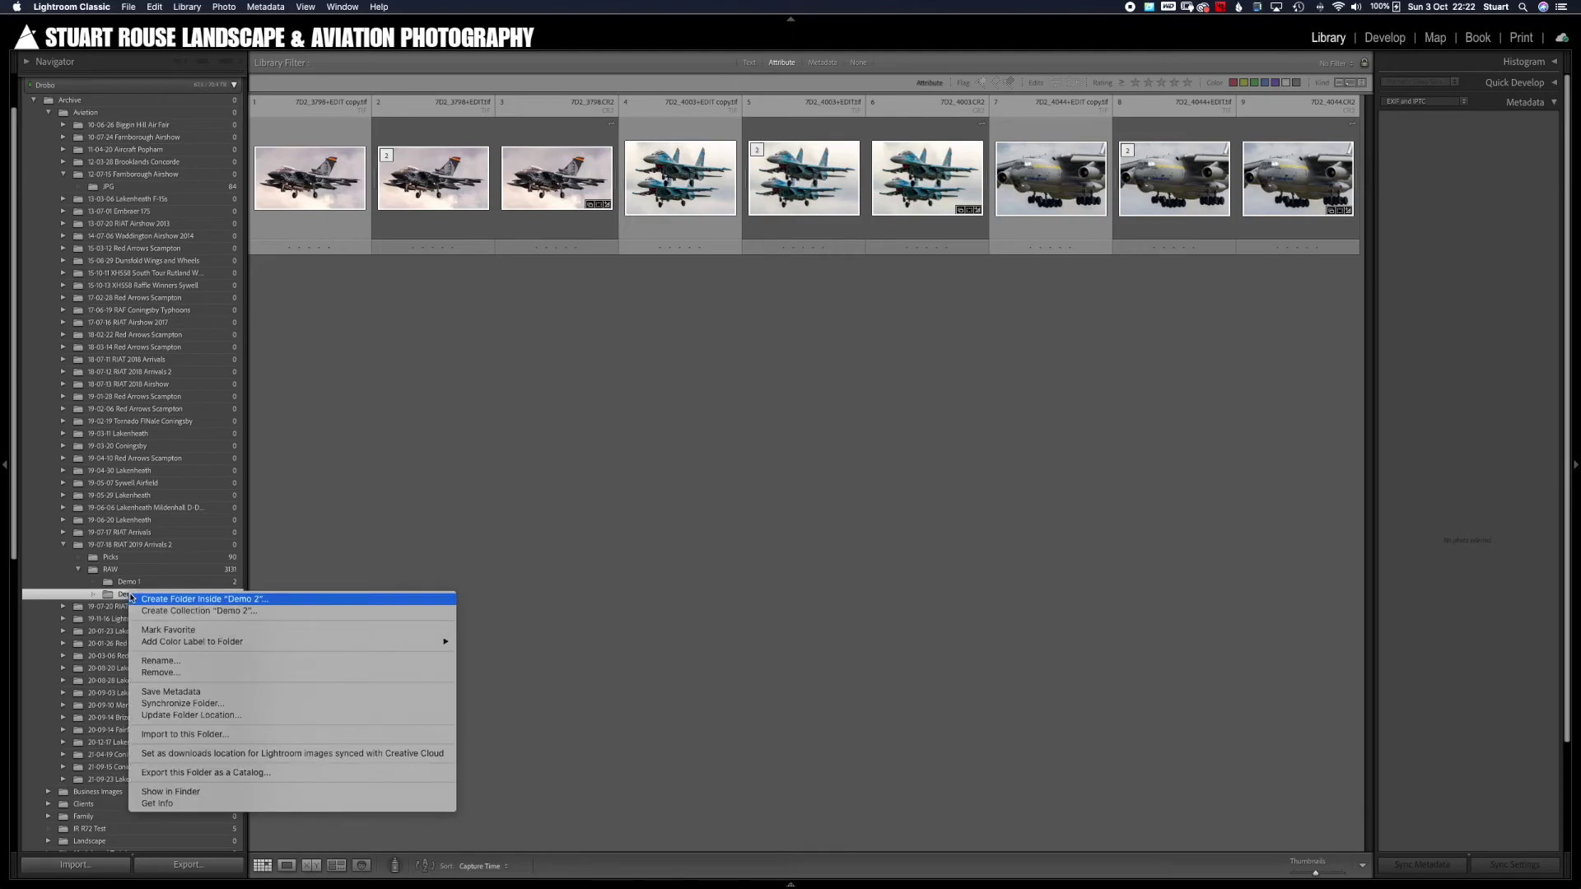
{"action": "left_click", "coordinate": [434, 502]}
- Move the three CR2 originals into a new folder named RAW inside Demo 2
{"action": "left_click", "coordinate": [581, 186]}
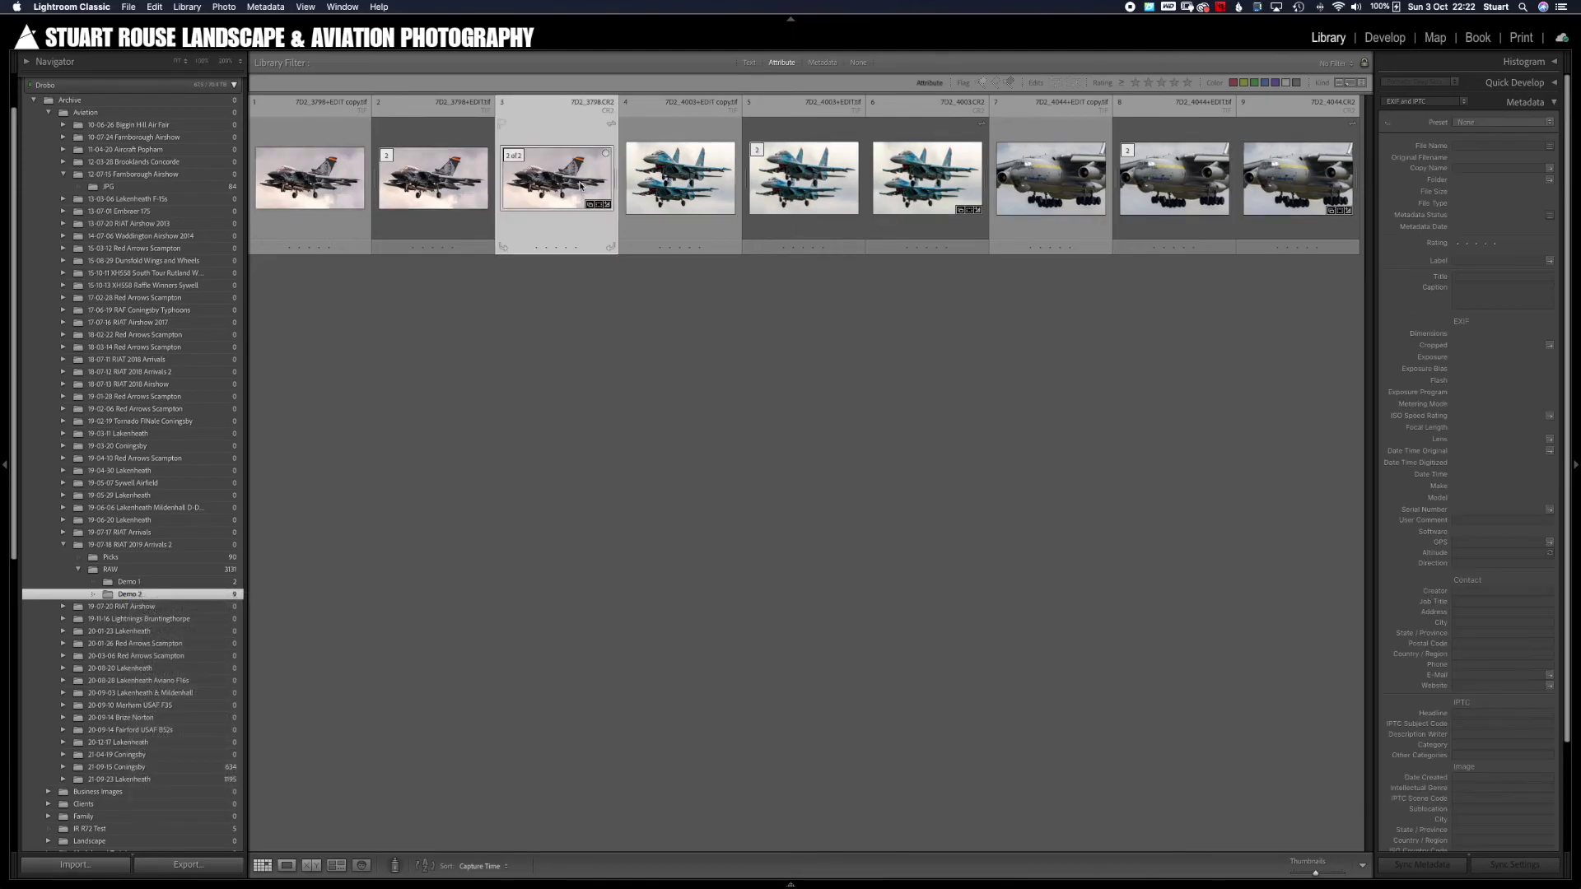
{"action": "left_click", "coordinate": [949, 175], "text": "super"}
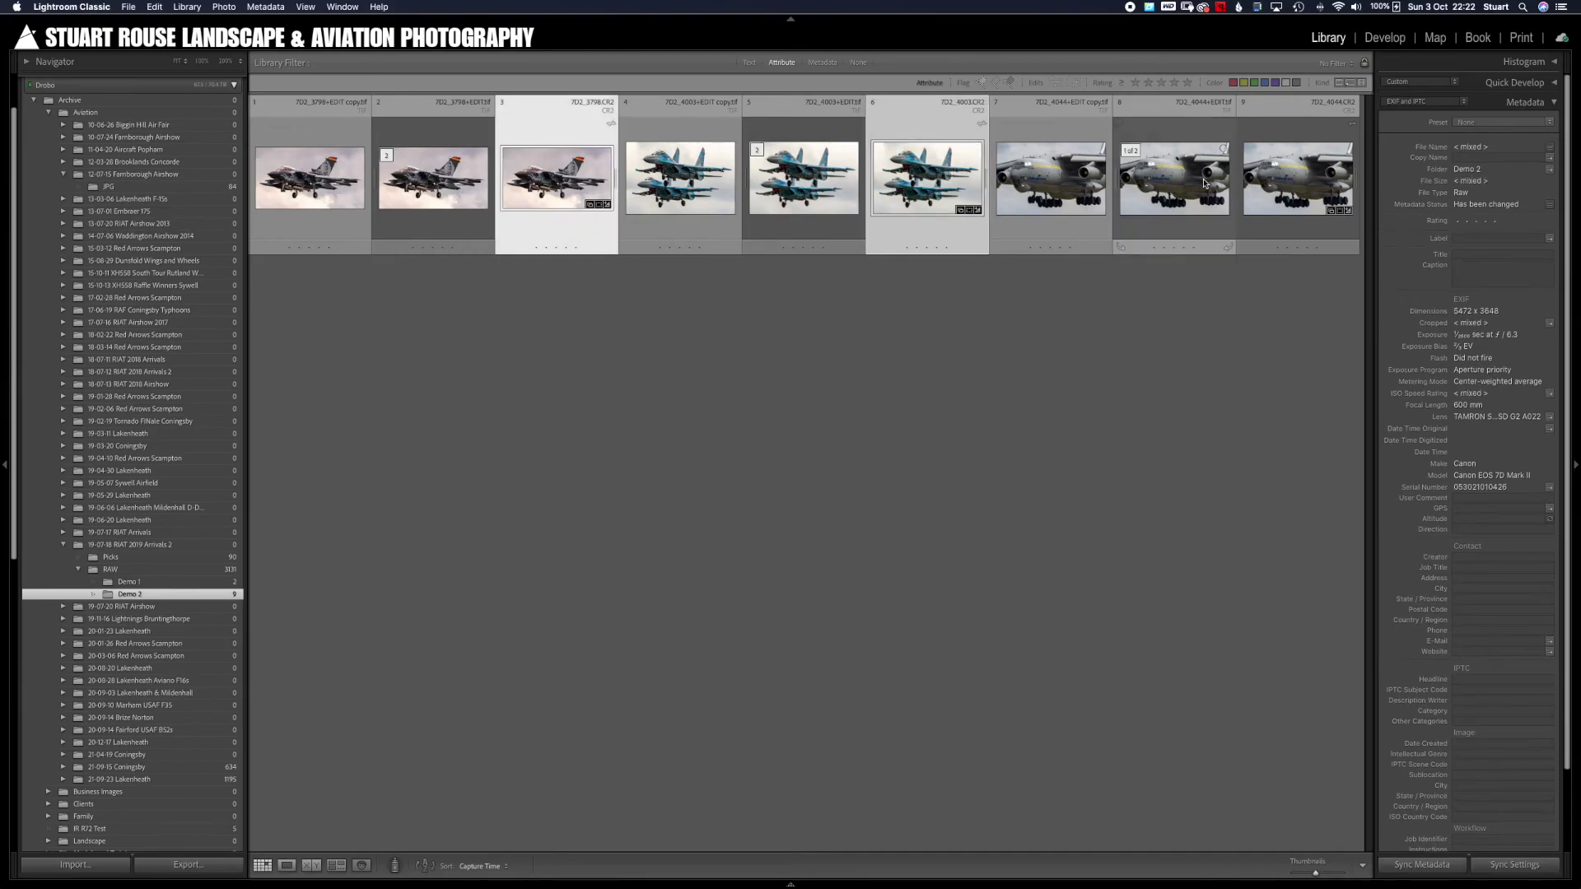
{"action": "left_click", "coordinate": [1279, 182], "text": "super"}
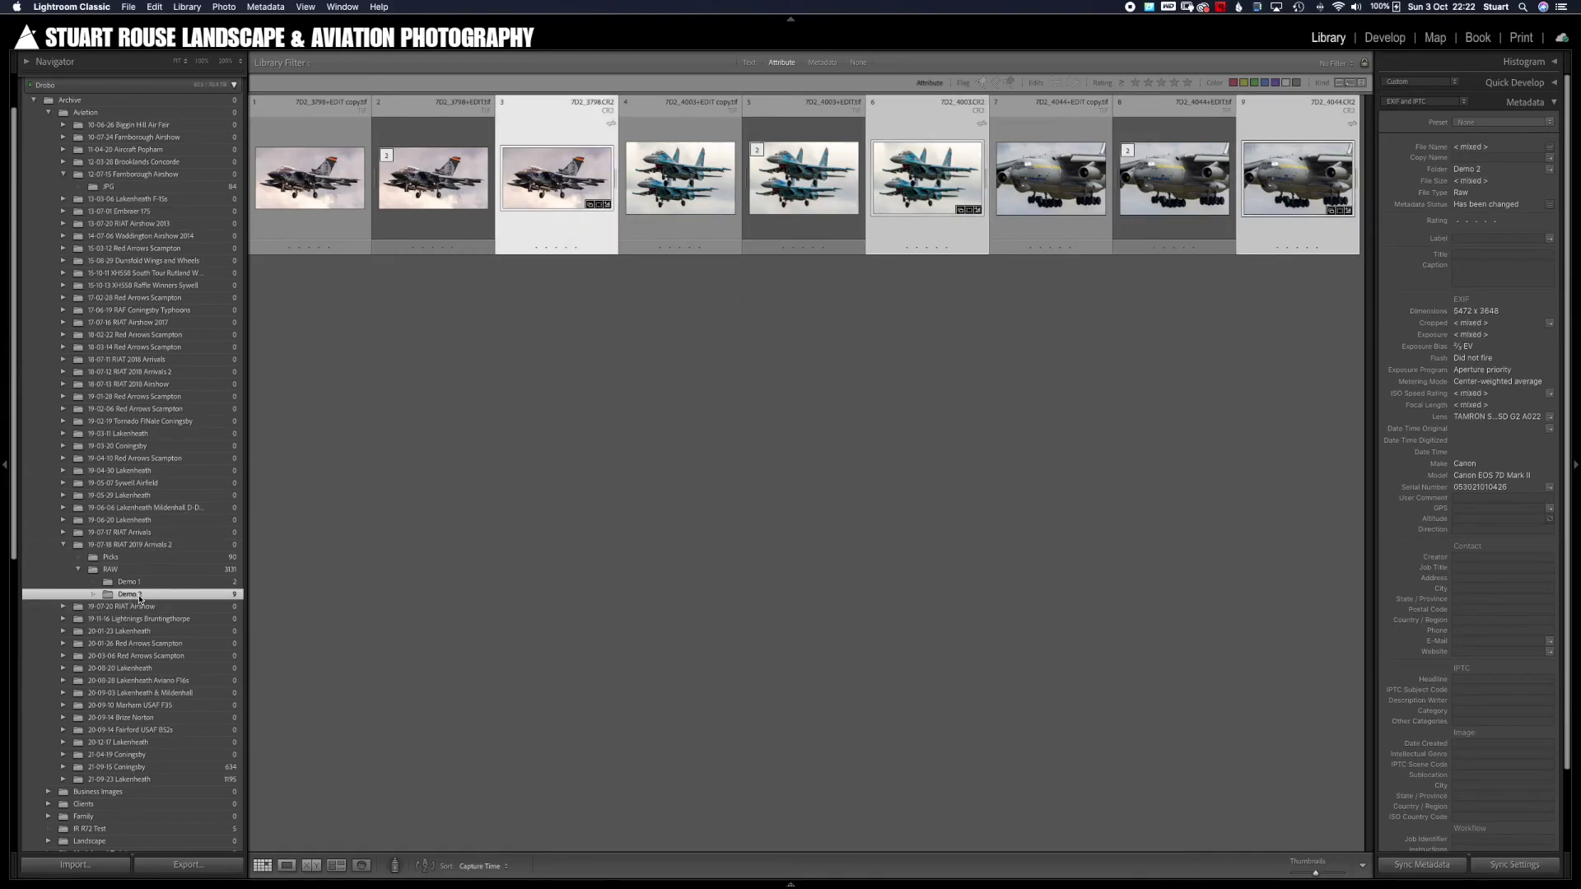
{"action": "right_click", "coordinate": [132, 594]}
{"action": "left_click", "coordinate": [155, 601]}
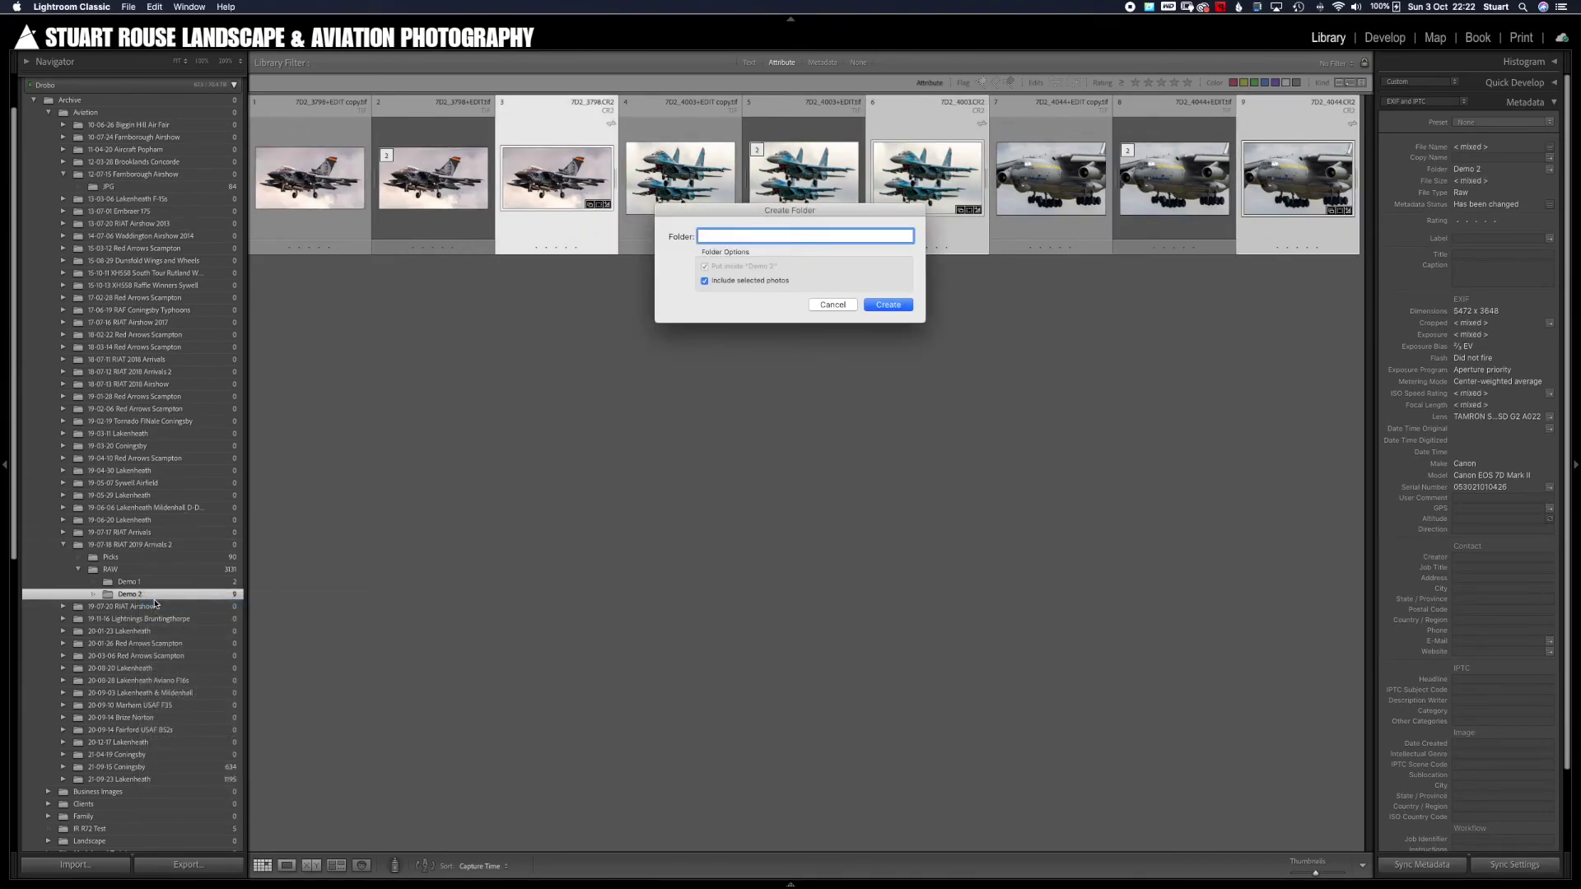
{"action": "type", "text": "RAW"}
{"action": "key", "text": "Return"}
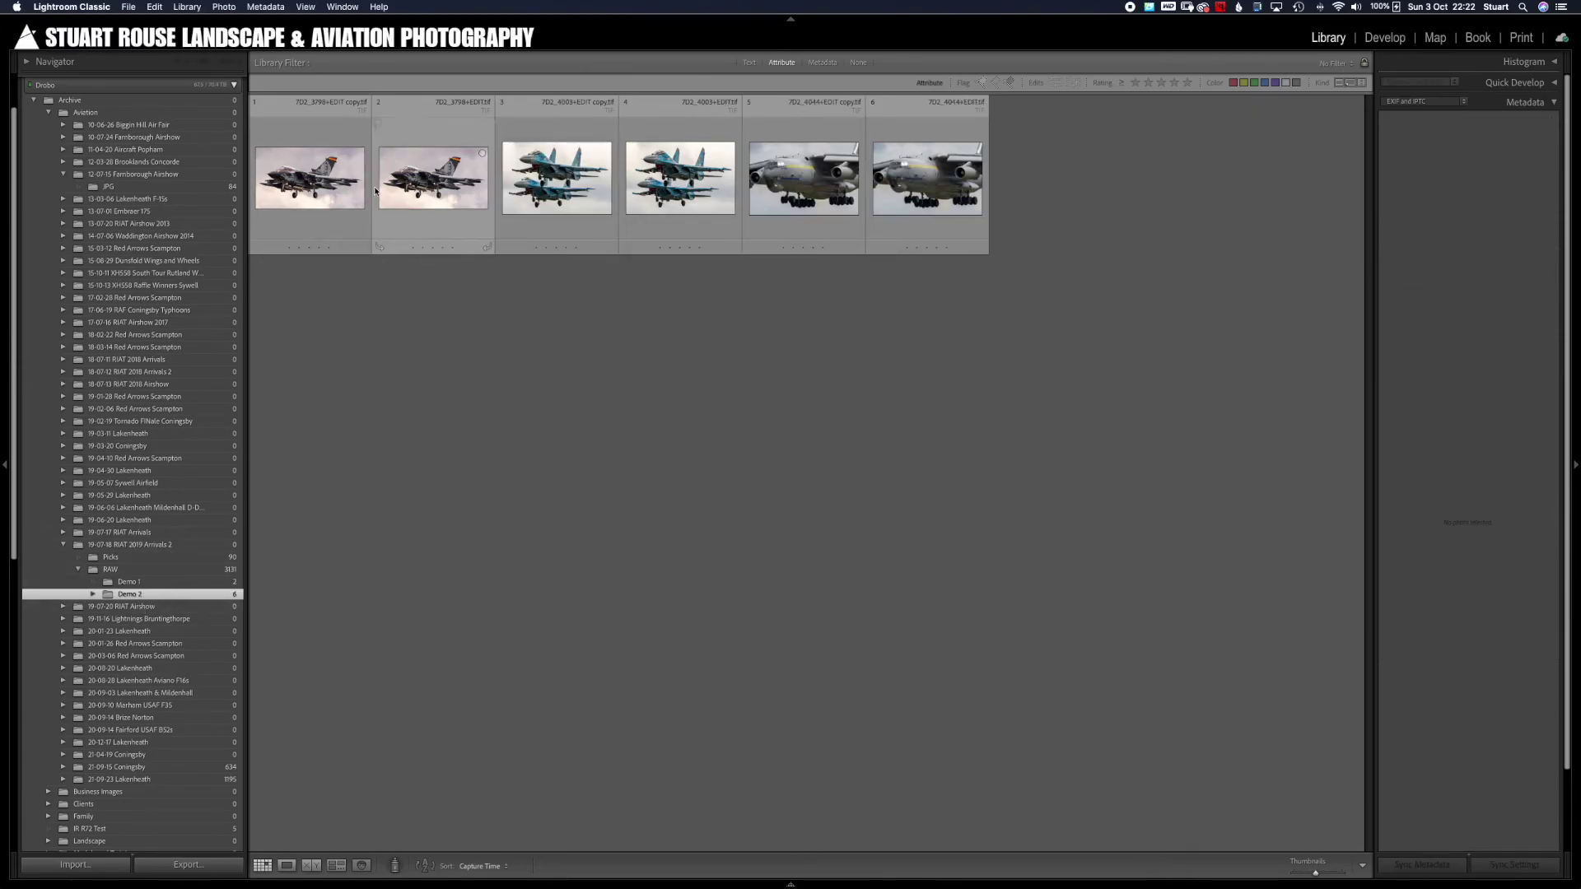
- Move the three sharpened "EDIT copy" TIFFs into a new folder named Picks inside Demo 2
{"action": "left_click", "coordinate": [322, 168]}
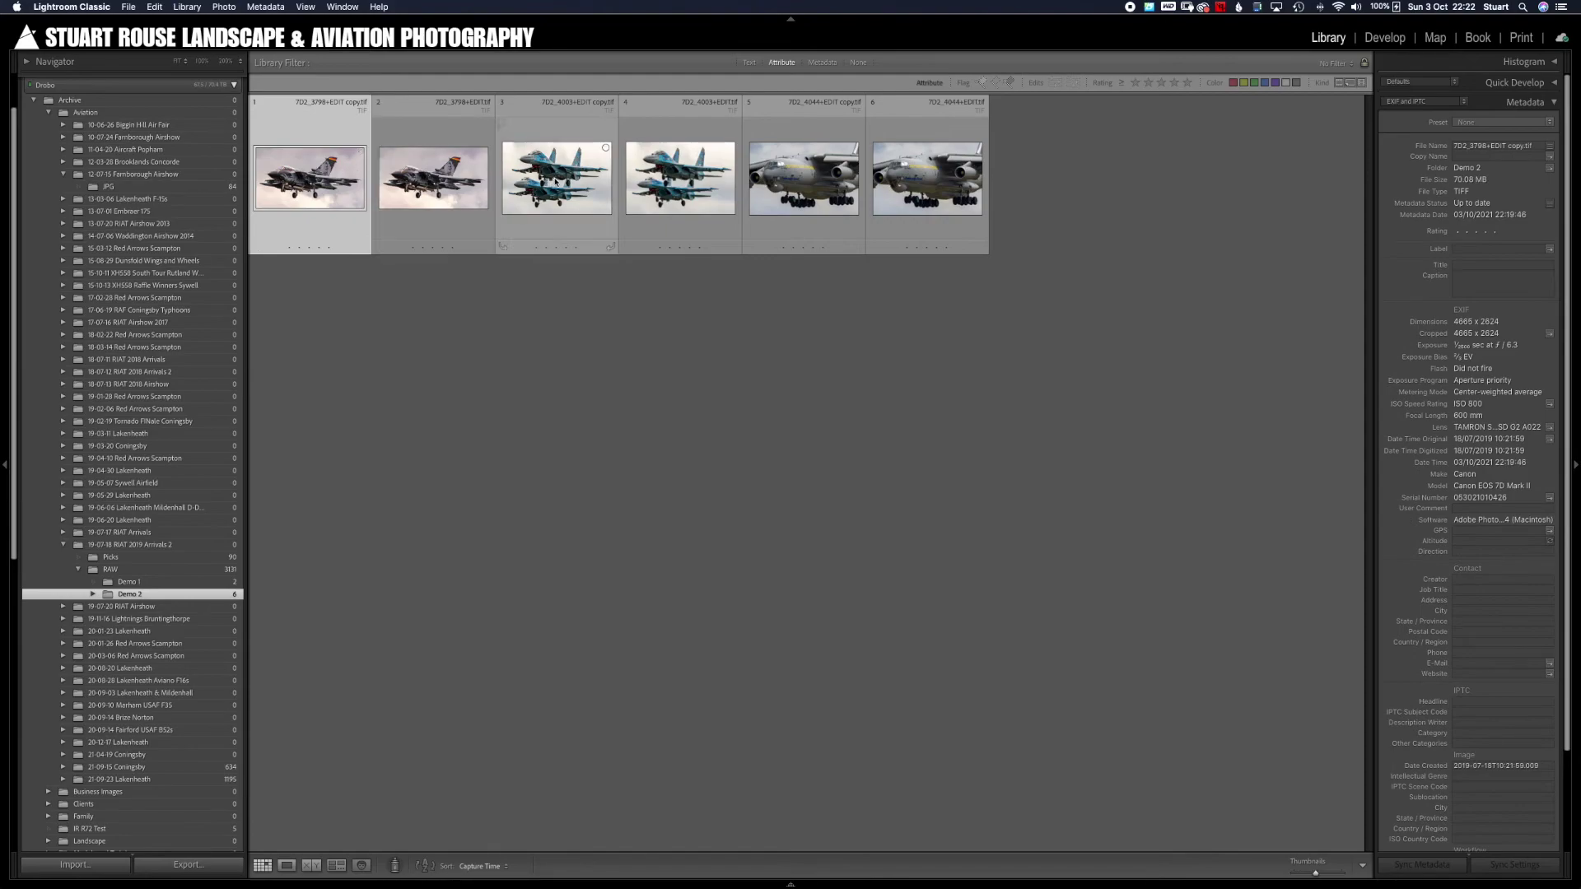
{"action": "left_click", "coordinate": [556, 183], "text": "super"}
{"action": "left_click", "coordinate": [813, 180], "text": "super"}
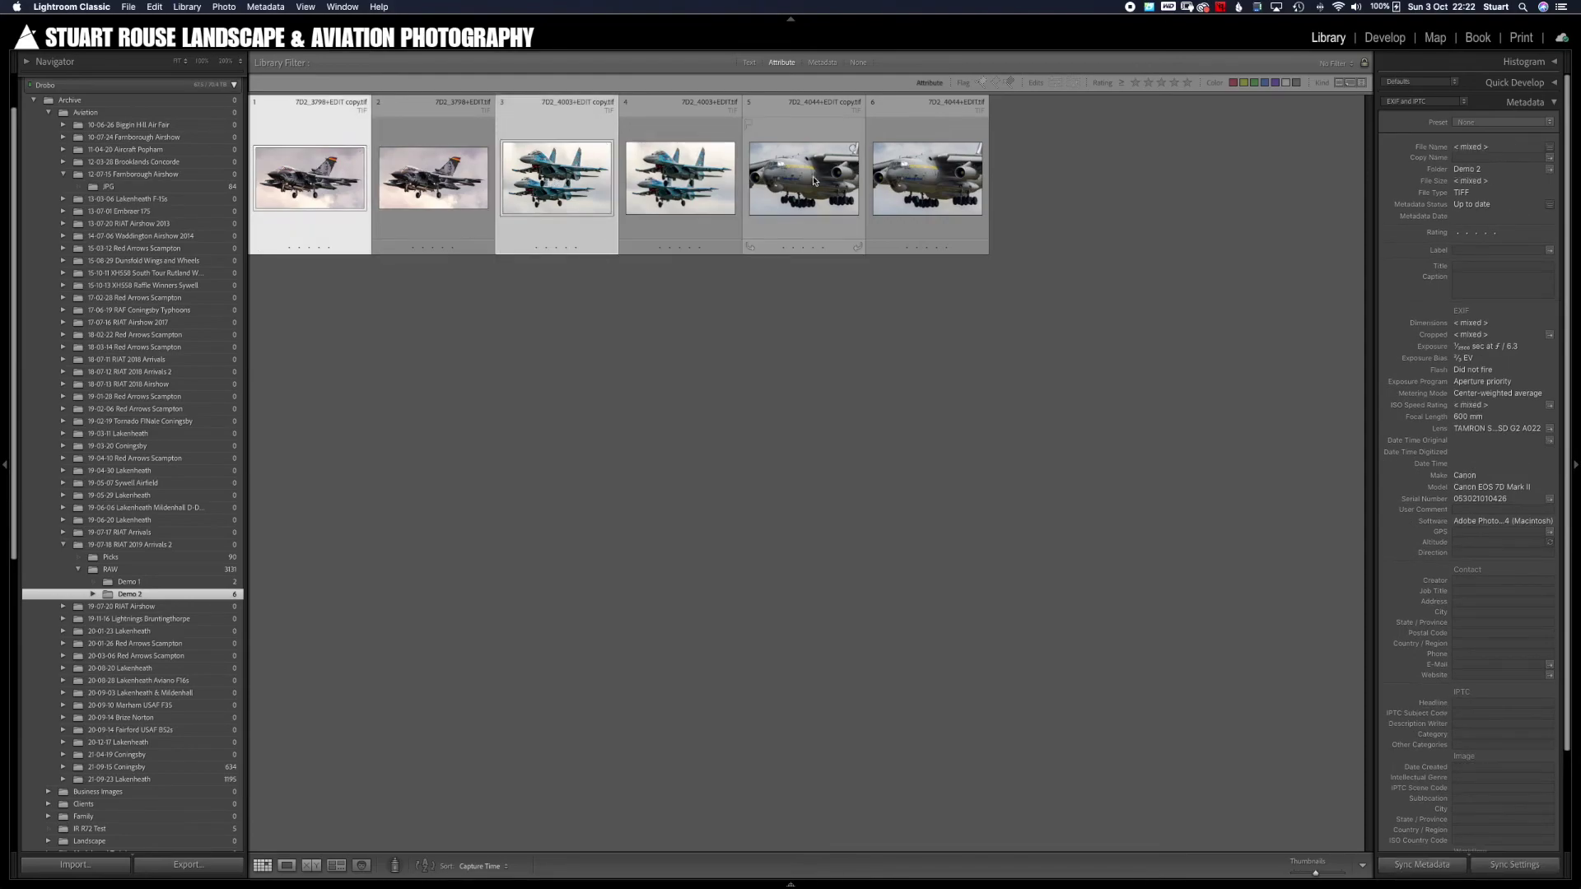
{"action": "right_click", "coordinate": [161, 595]}
{"action": "left_click", "coordinate": [176, 599]}
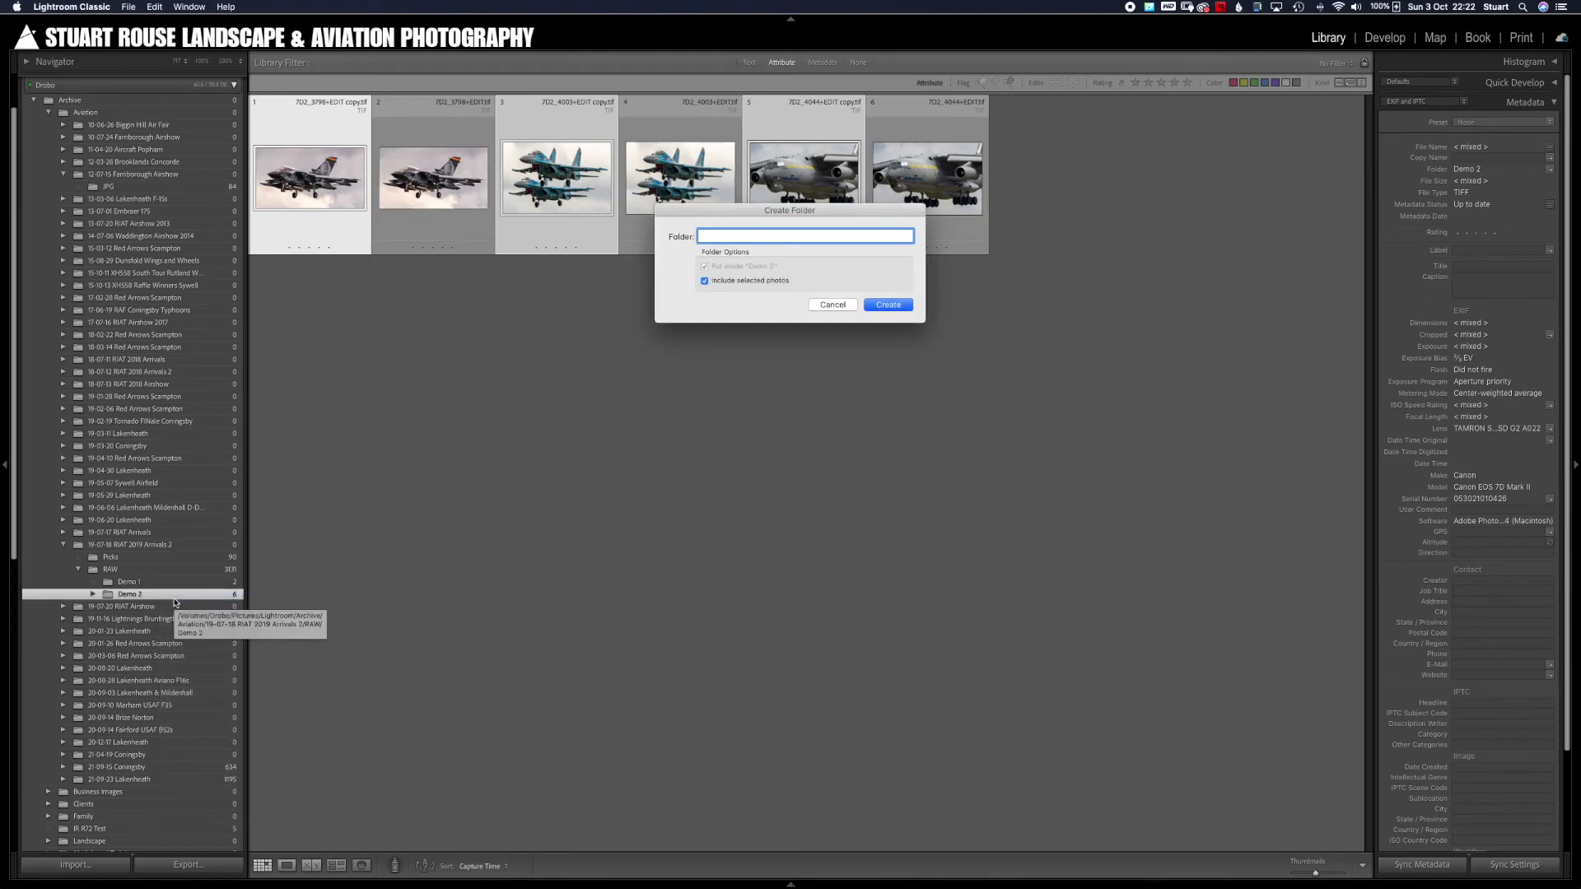
{"action": "type", "text": "Picks"}
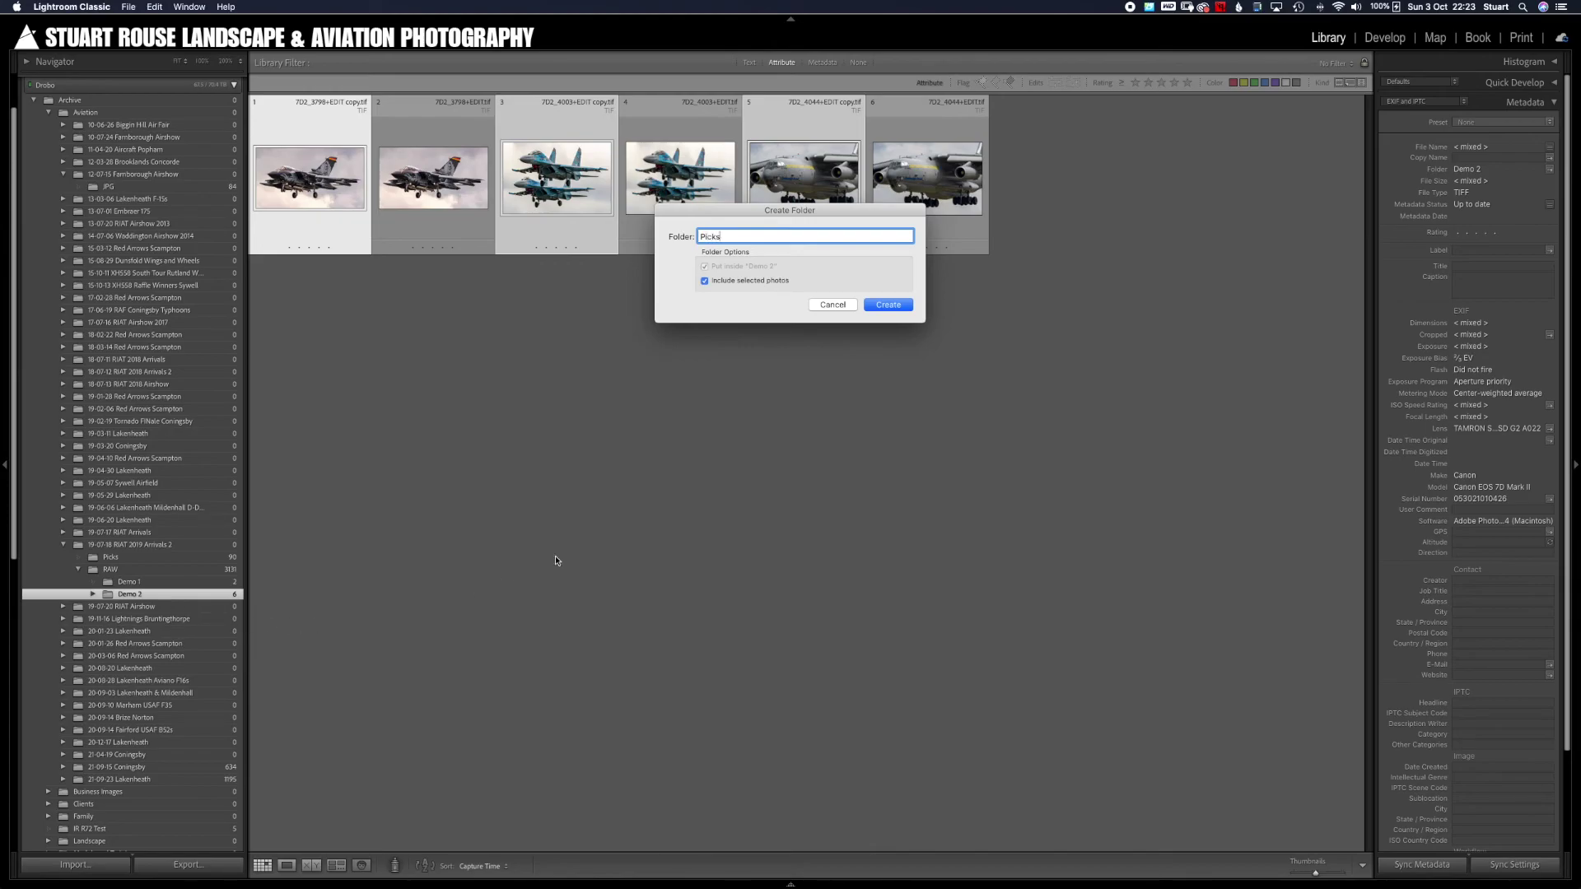
{"action": "left_click", "coordinate": [896, 305]}
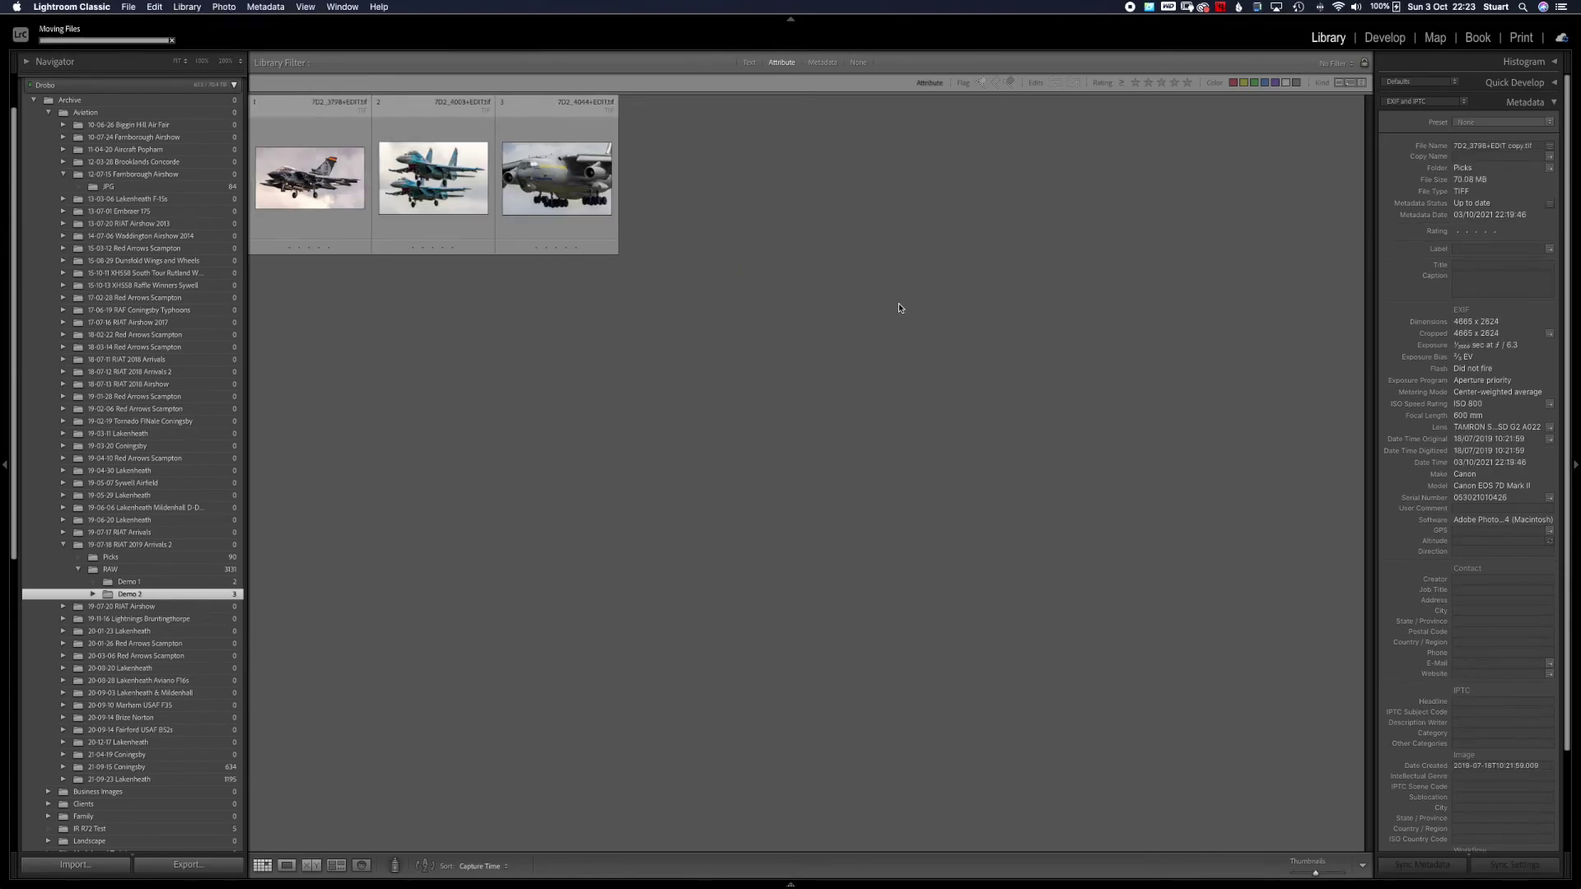
- Expand the Demo 2 folder, check the contents of its Picks and RAW subfolders, and return to Demo 2
{"action": "left_click", "coordinate": [93, 594]}
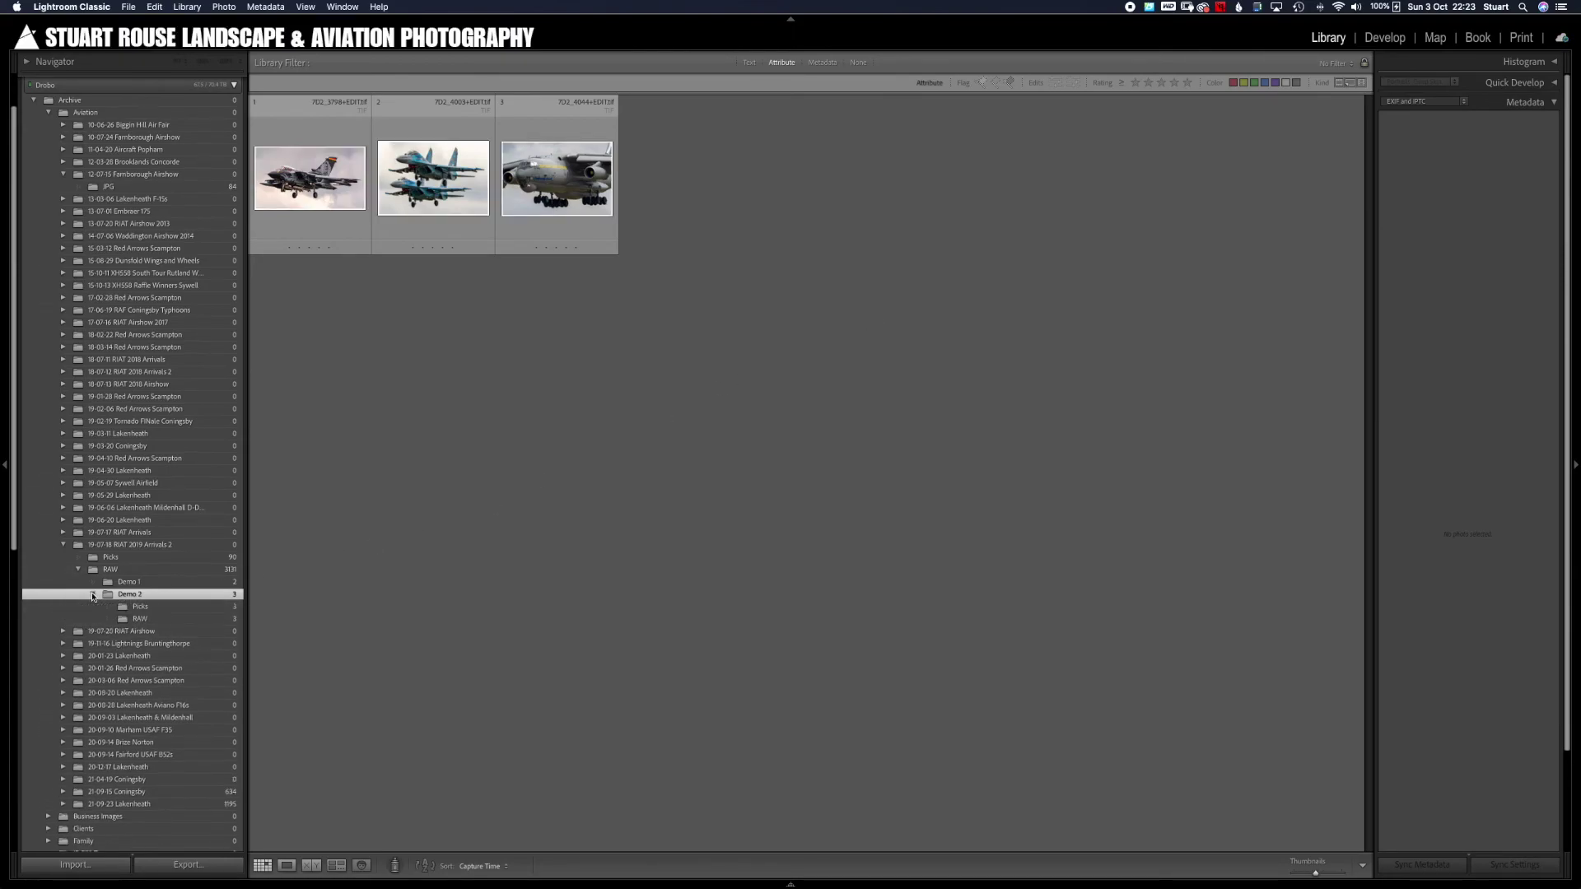
{"action": "left_click", "coordinate": [155, 609]}
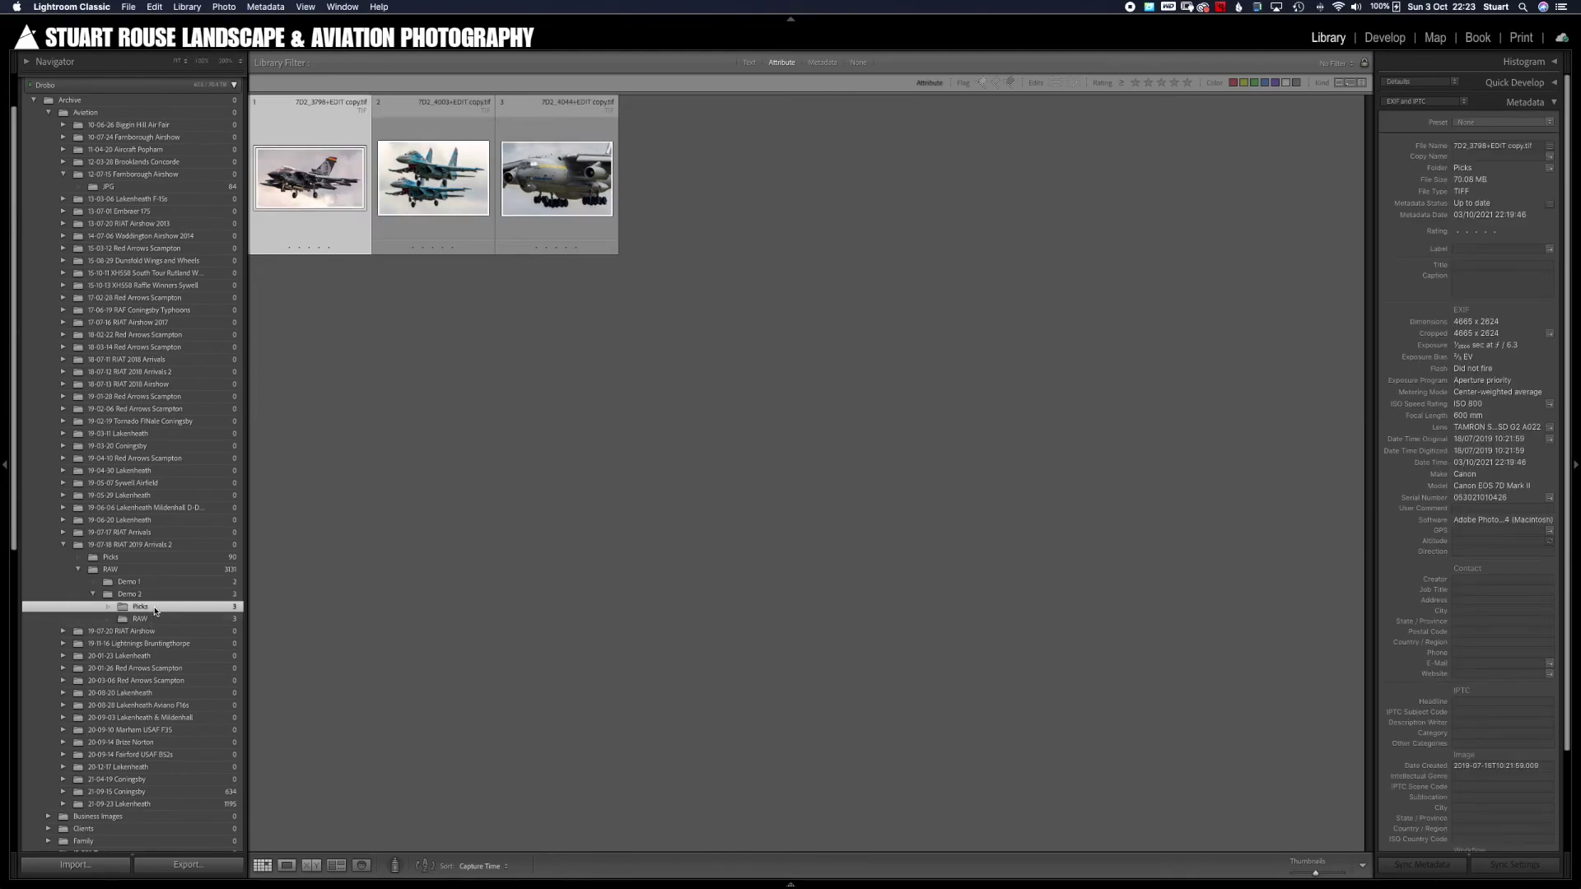
{"action": "left_click", "coordinate": [156, 617]}
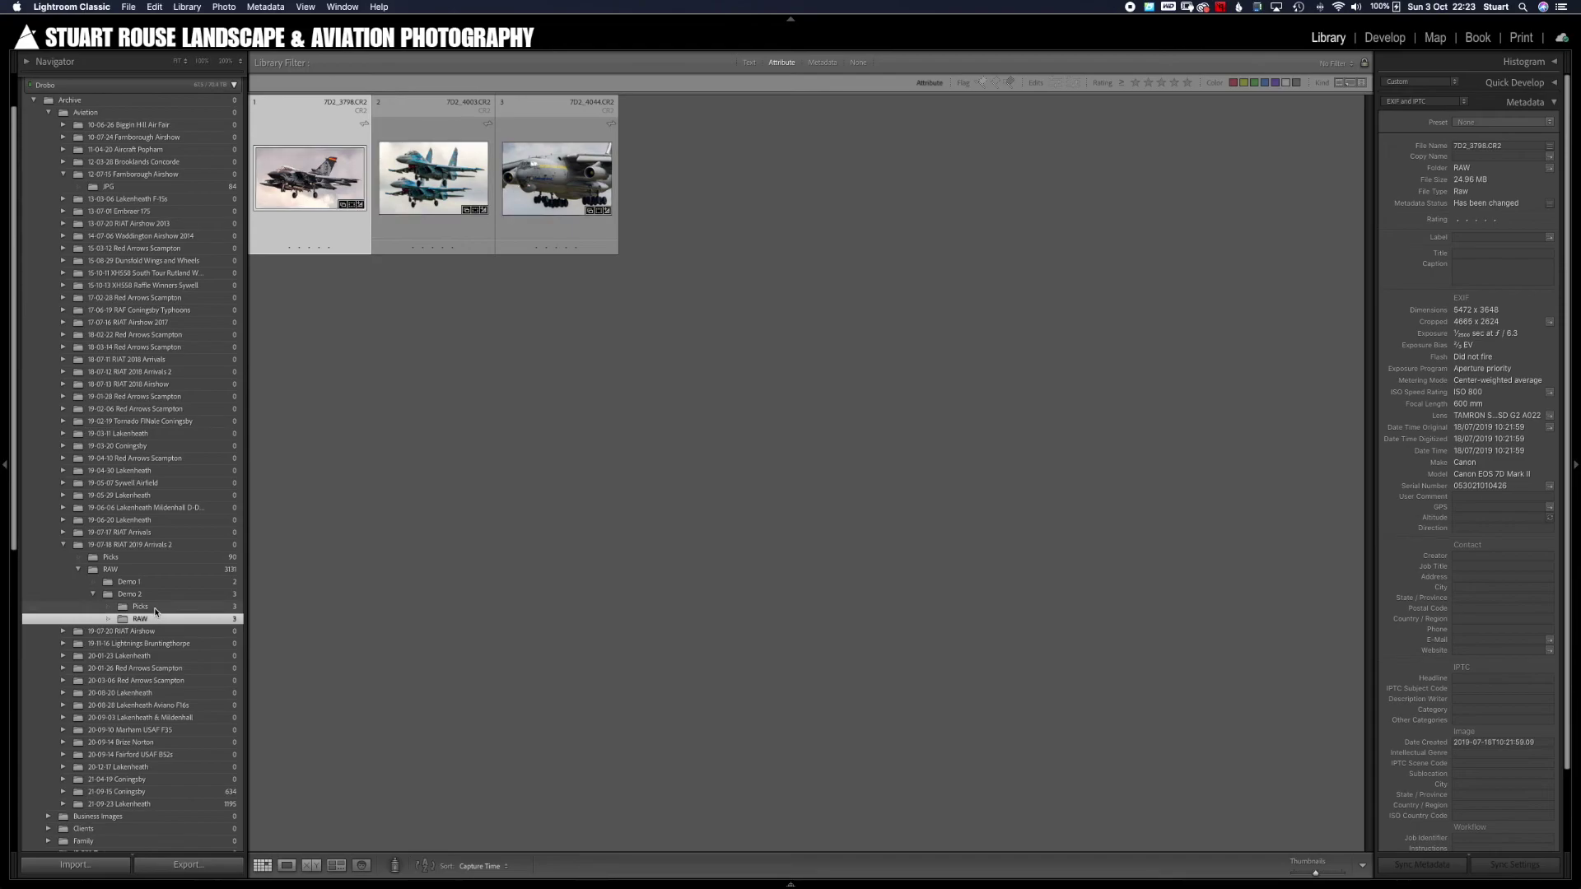
{"action": "left_click", "coordinate": [155, 606]}
{"action": "left_click", "coordinate": [159, 594]}
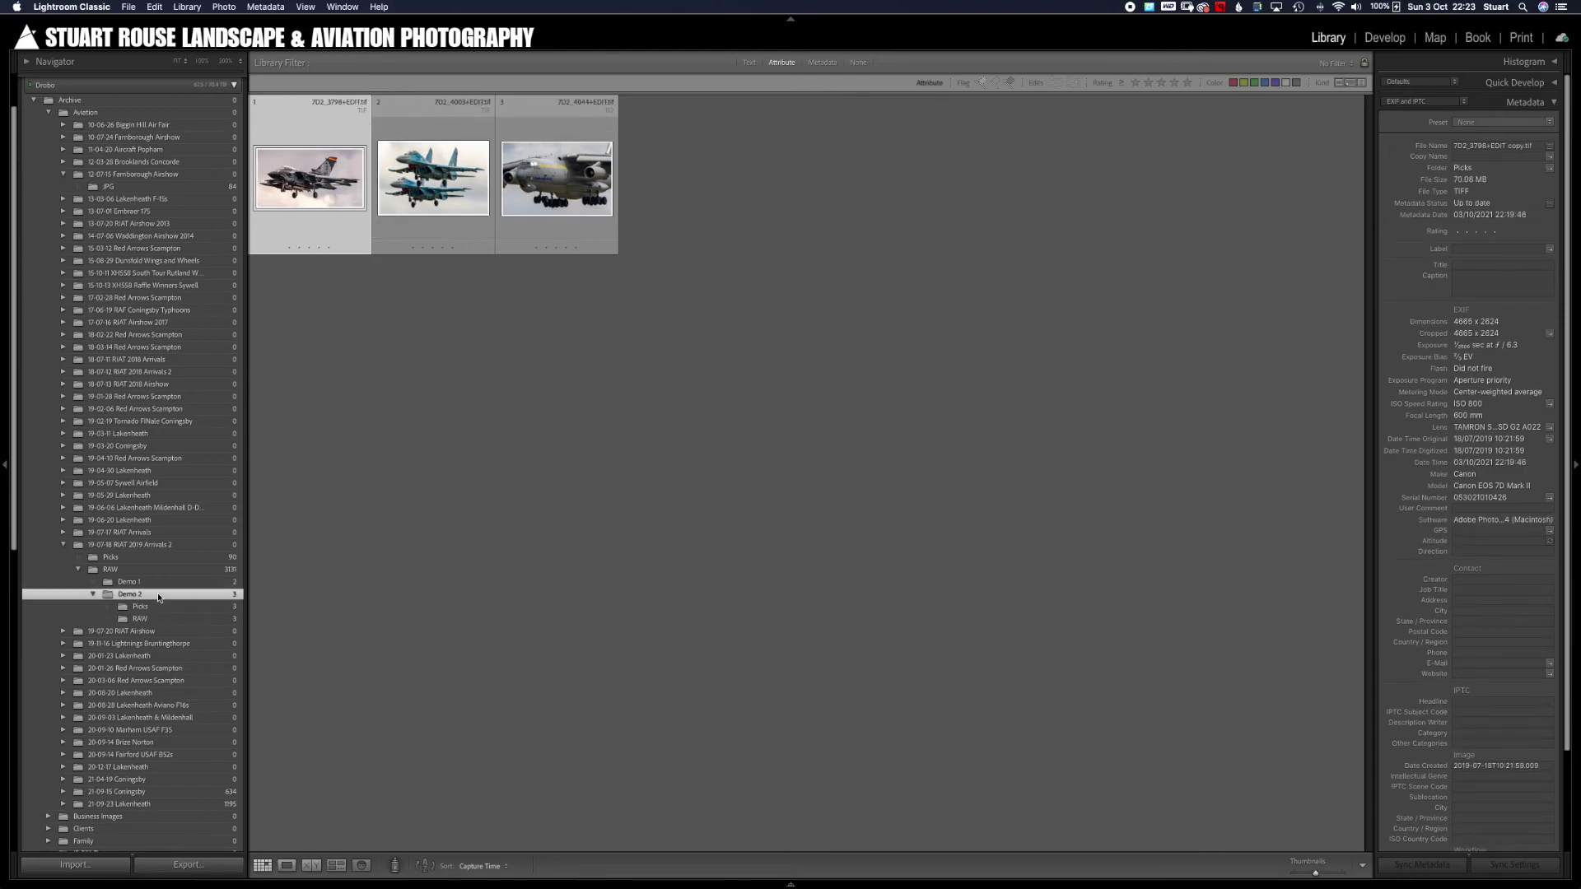
- Remove the three unsharpened EDIT TIFFs in the Demo 2 folder from the catalog and delete them from disk
{"action": "key", "text": "super+a"}
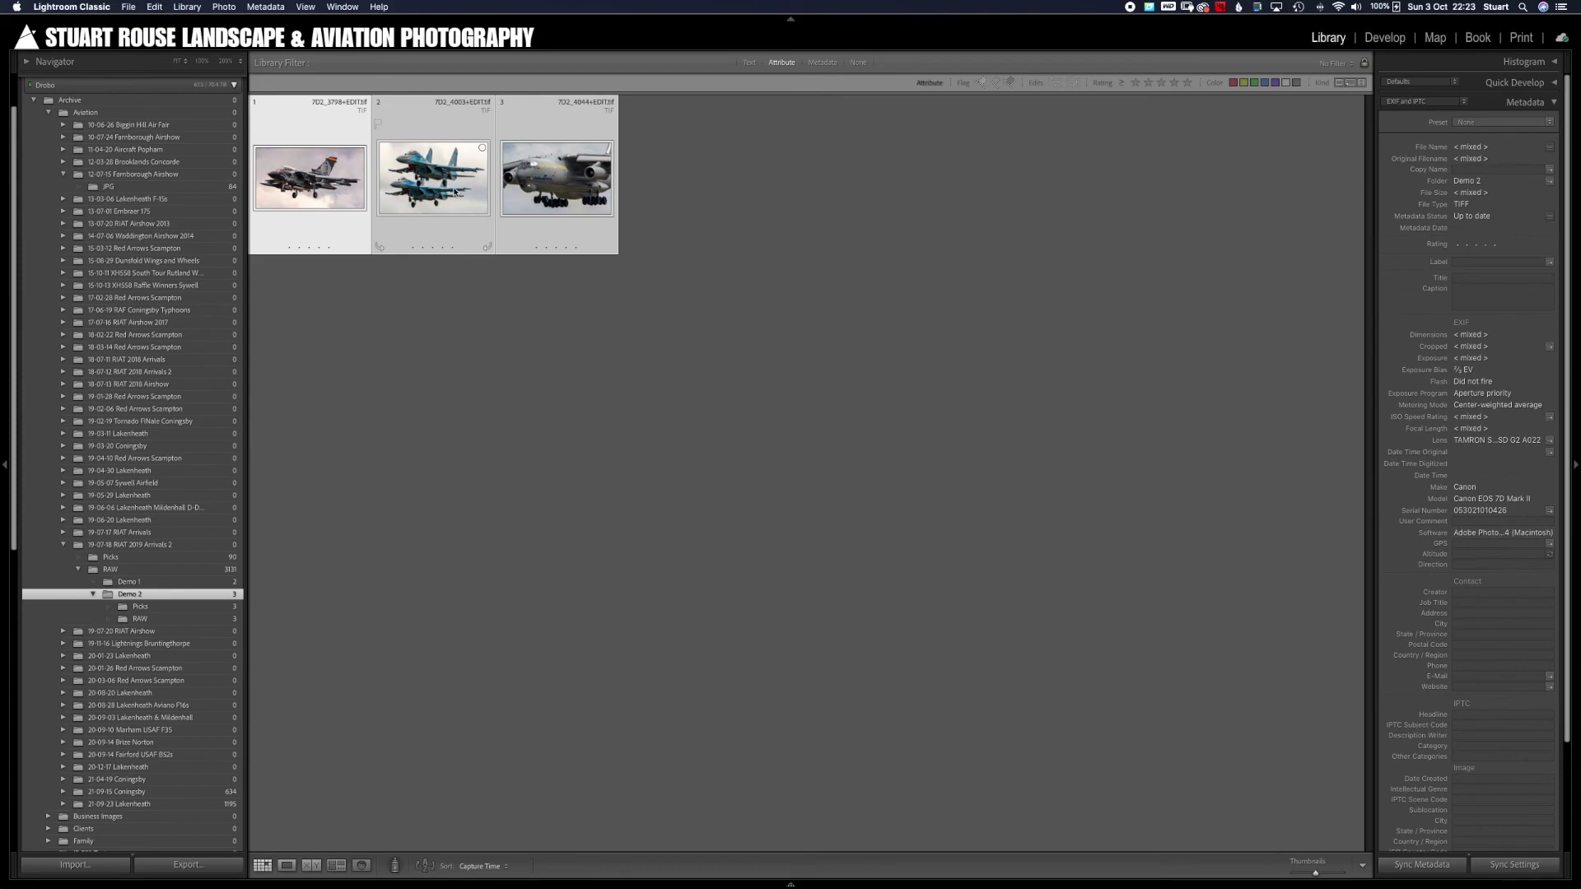
{"action": "right_click", "coordinate": [455, 191]}
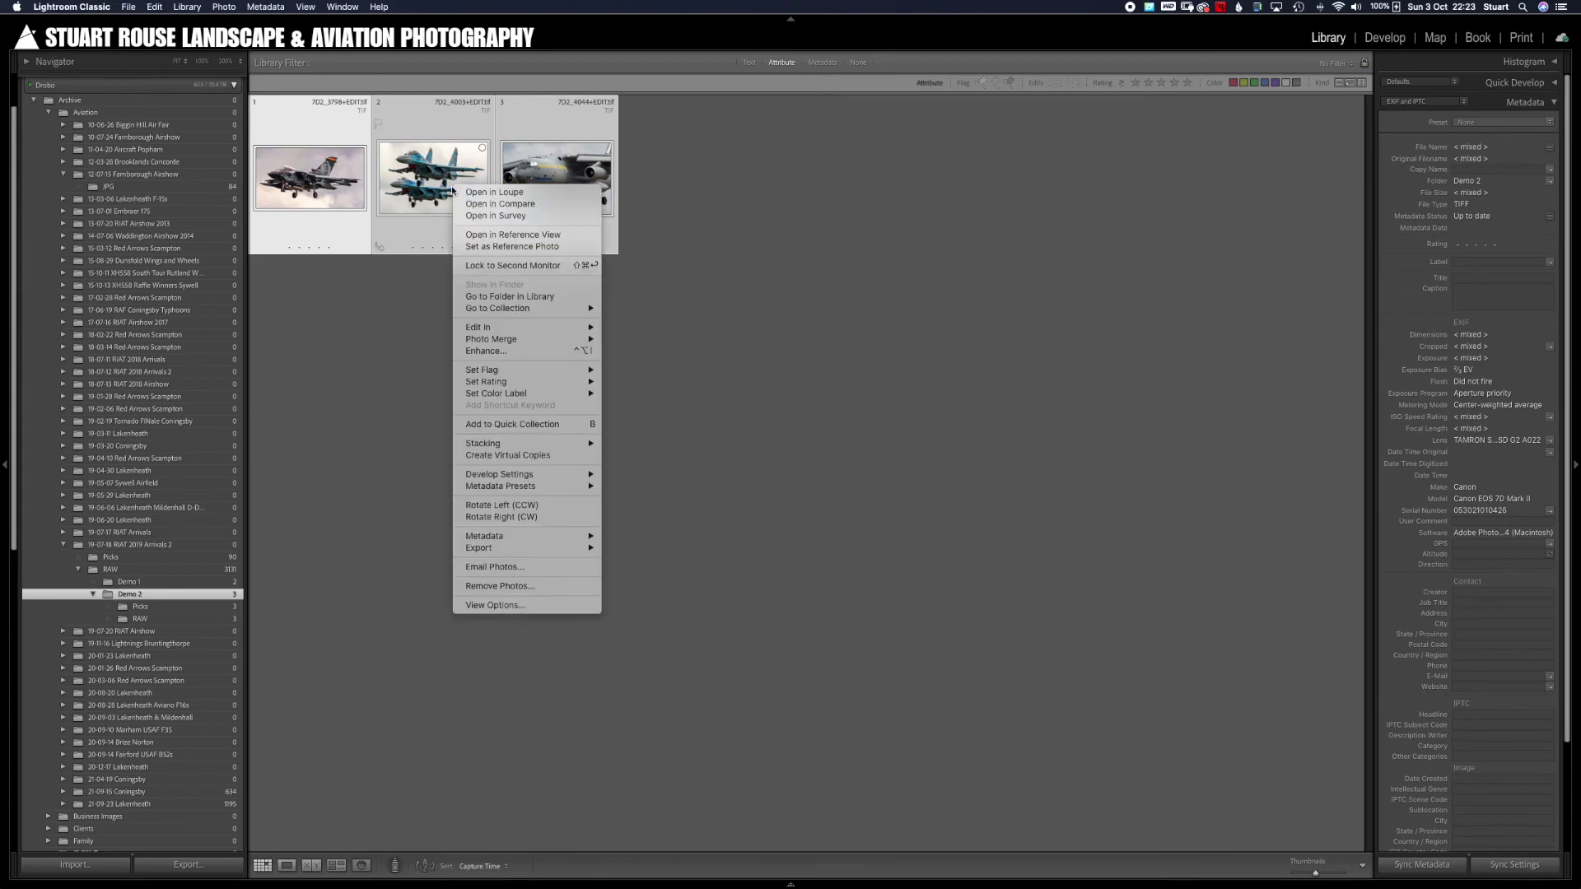
{"action": "left_click", "coordinate": [517, 588]}
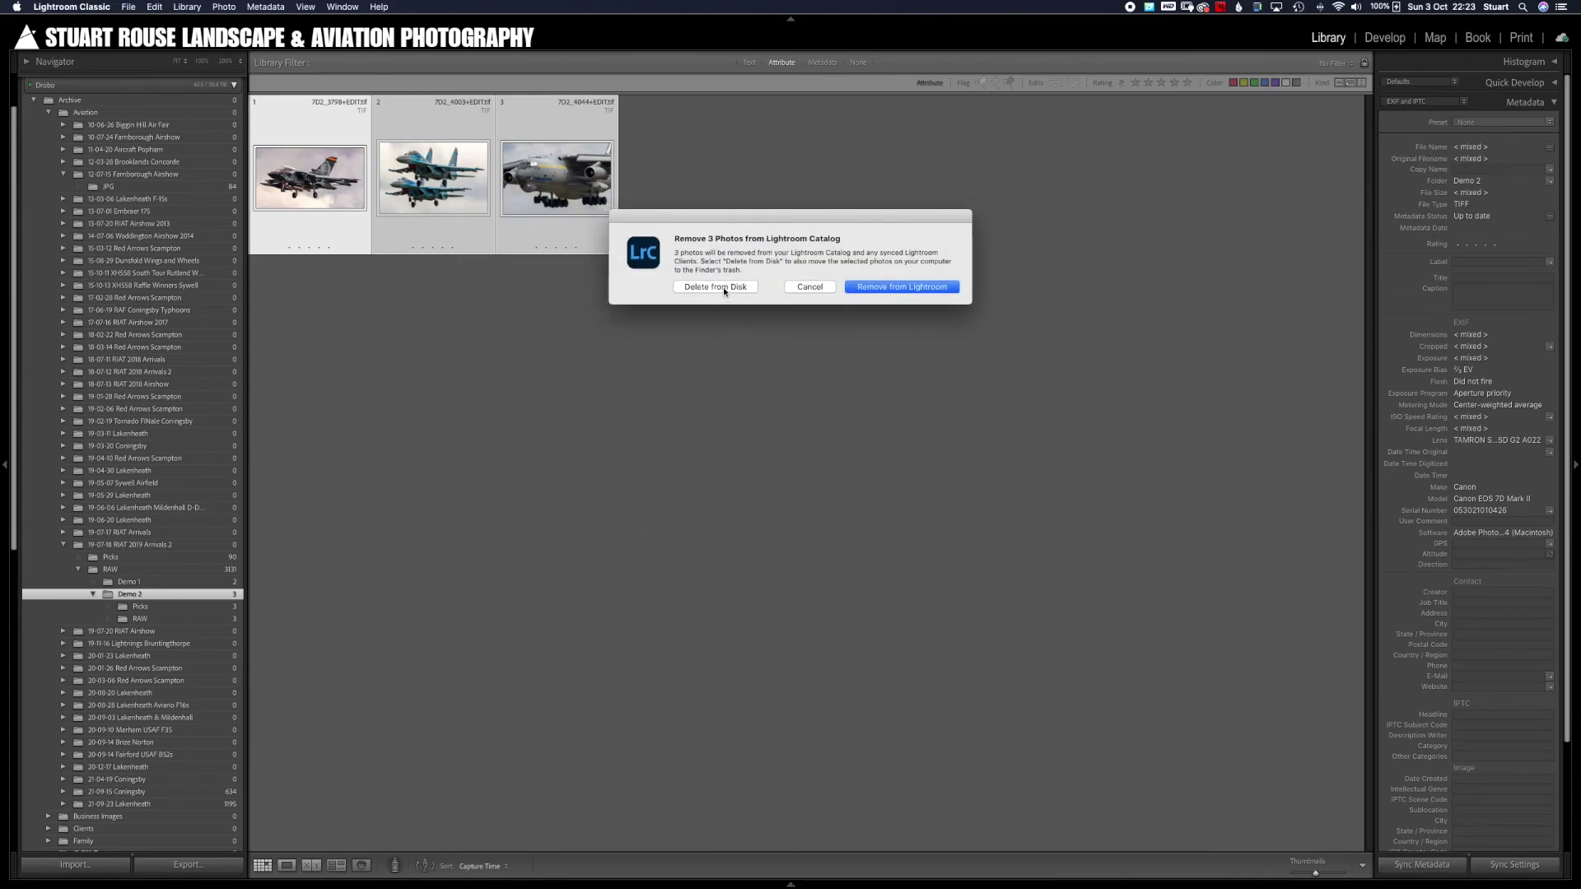
{"action": "left_click", "coordinate": [715, 287]}
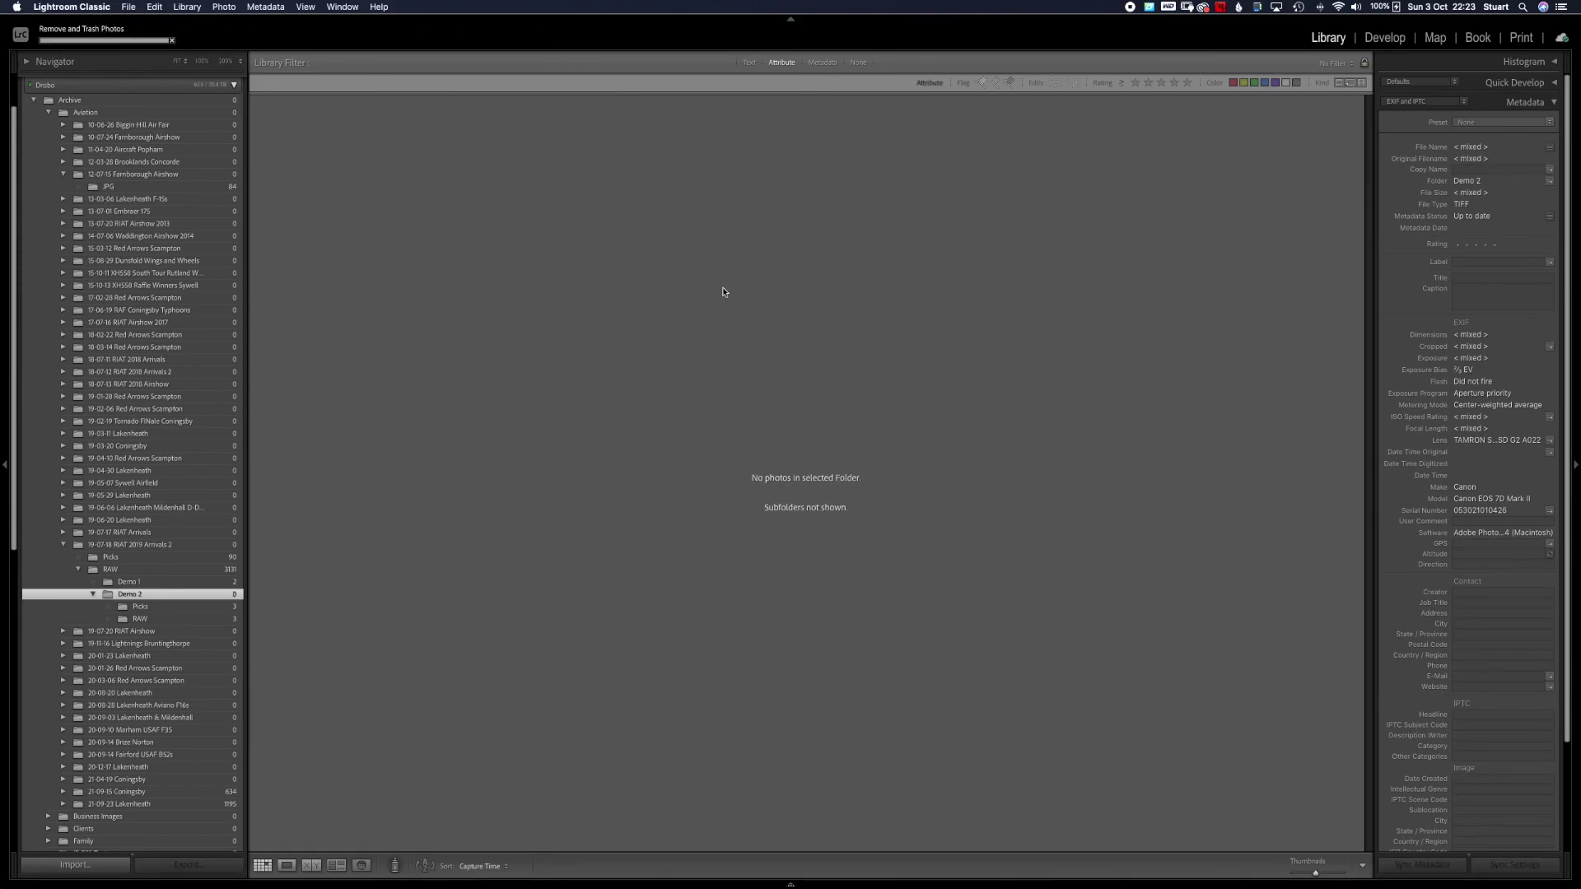
- Check the RAW and Picks subfolders of Demo 2, and review the sharpened "EDIT copy" TIFFs in Picks one by one as full images
{"action": "left_click", "coordinate": [168, 623]}
{"action": "left_click", "coordinate": [170, 611]}
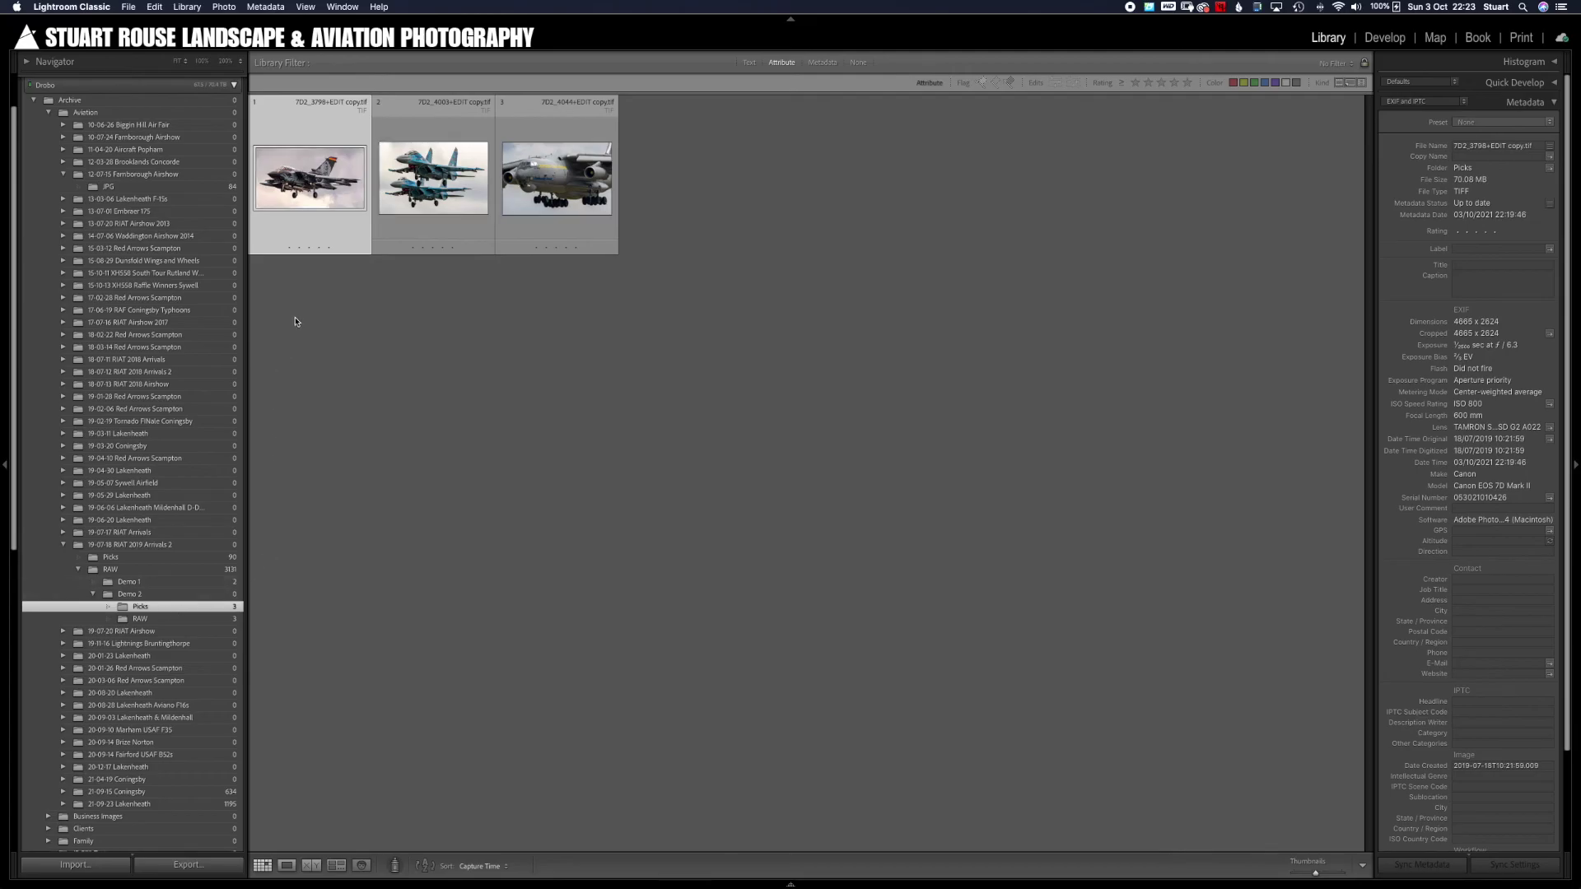
{"action": "double_click", "coordinate": [310, 176]}
{"action": "left_click", "coordinate": [311, 177]}
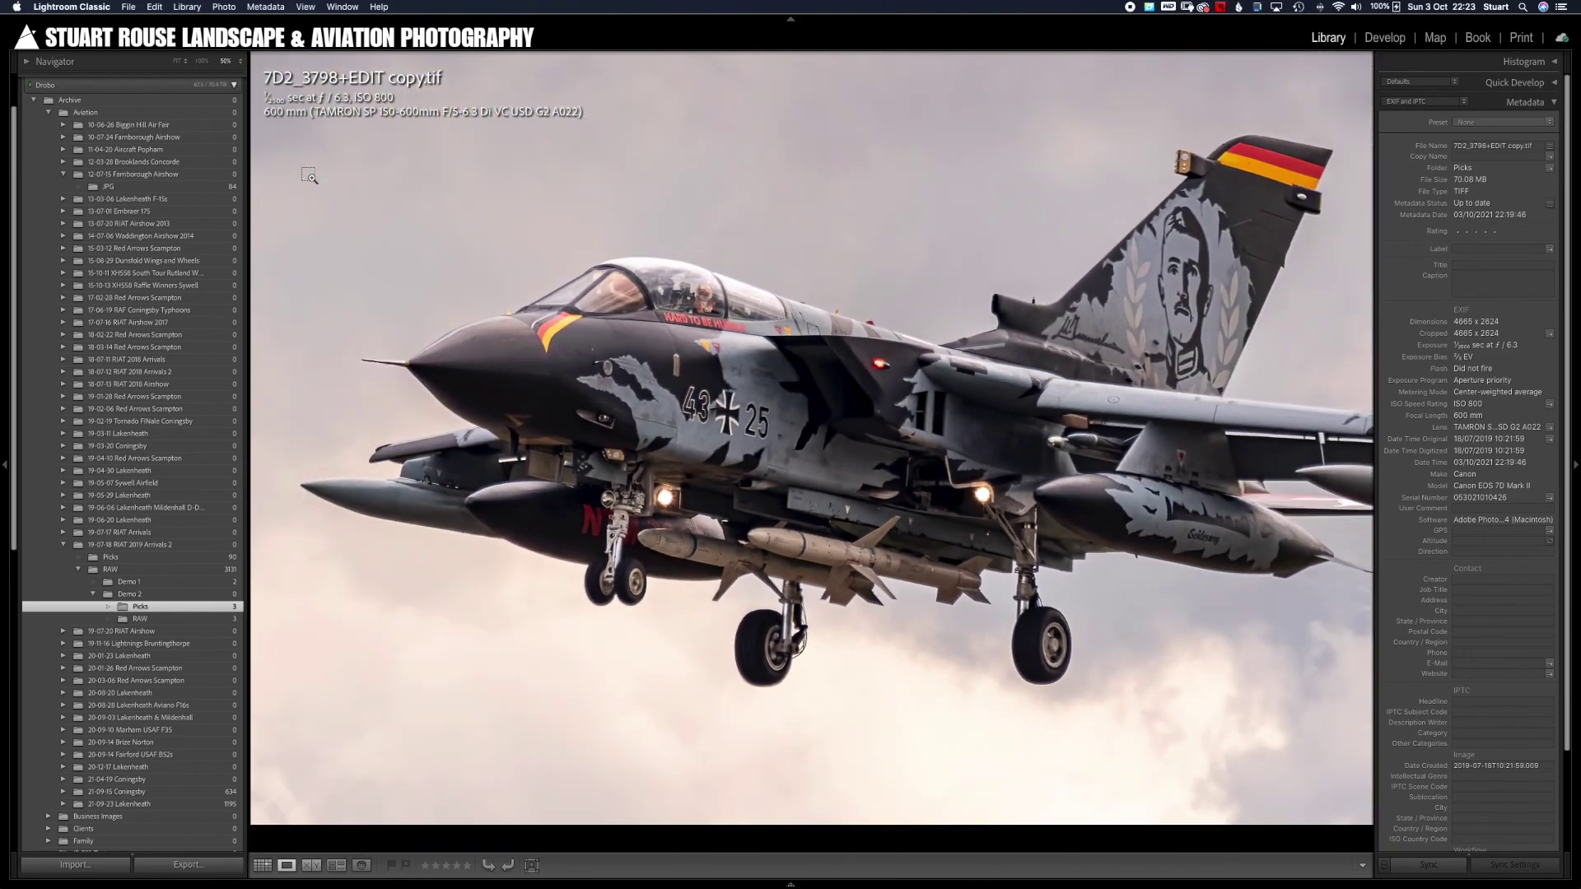
{"action": "key", "text": "super+minus"}
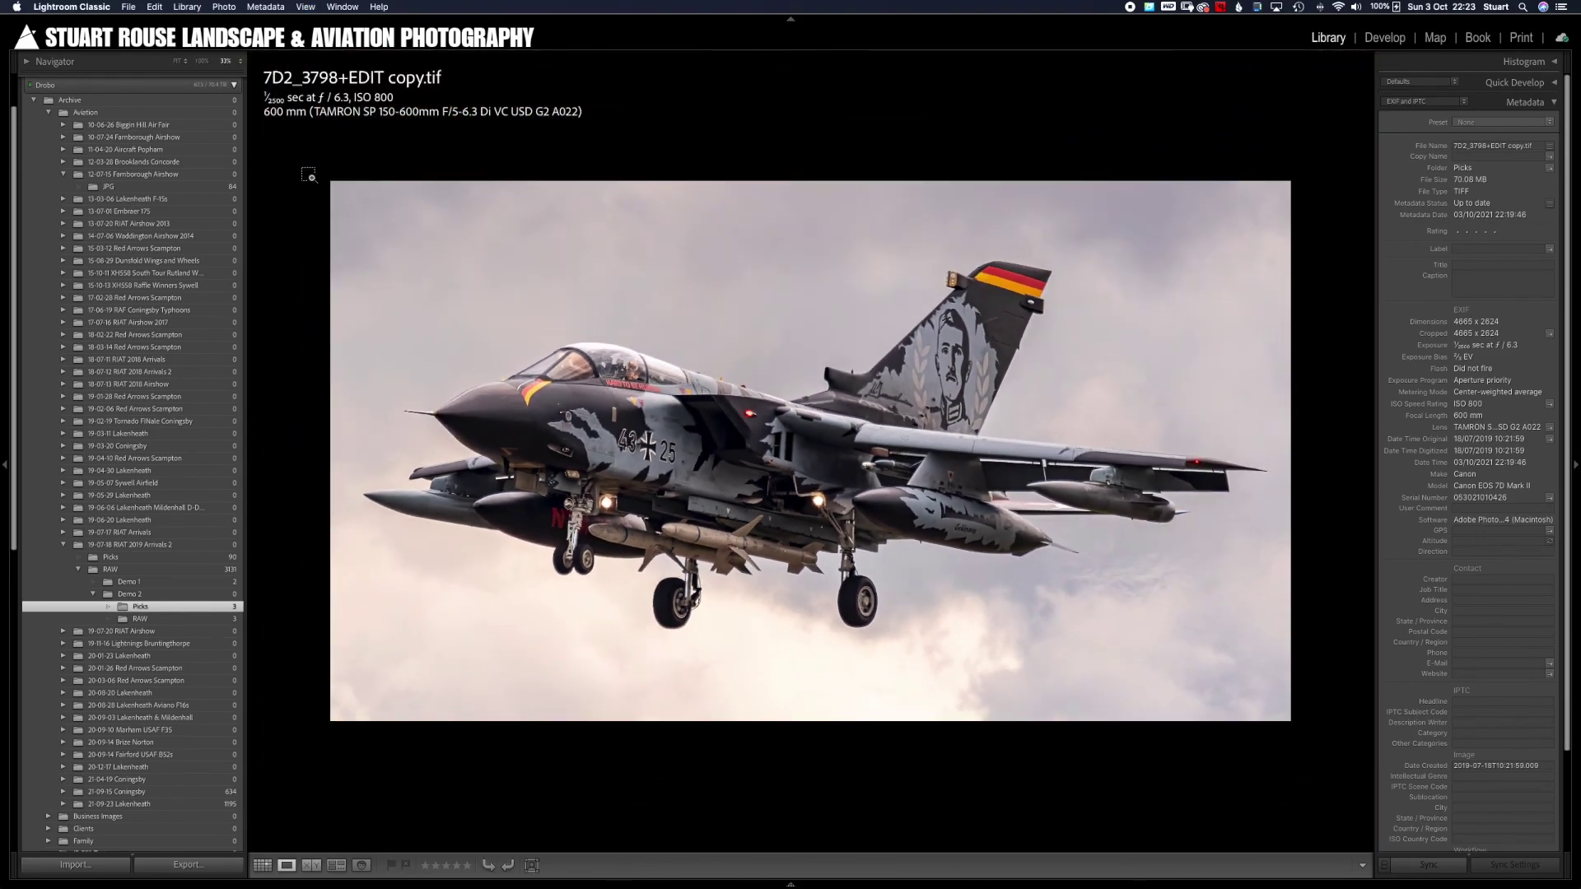
{"action": "key", "text": "Right"}
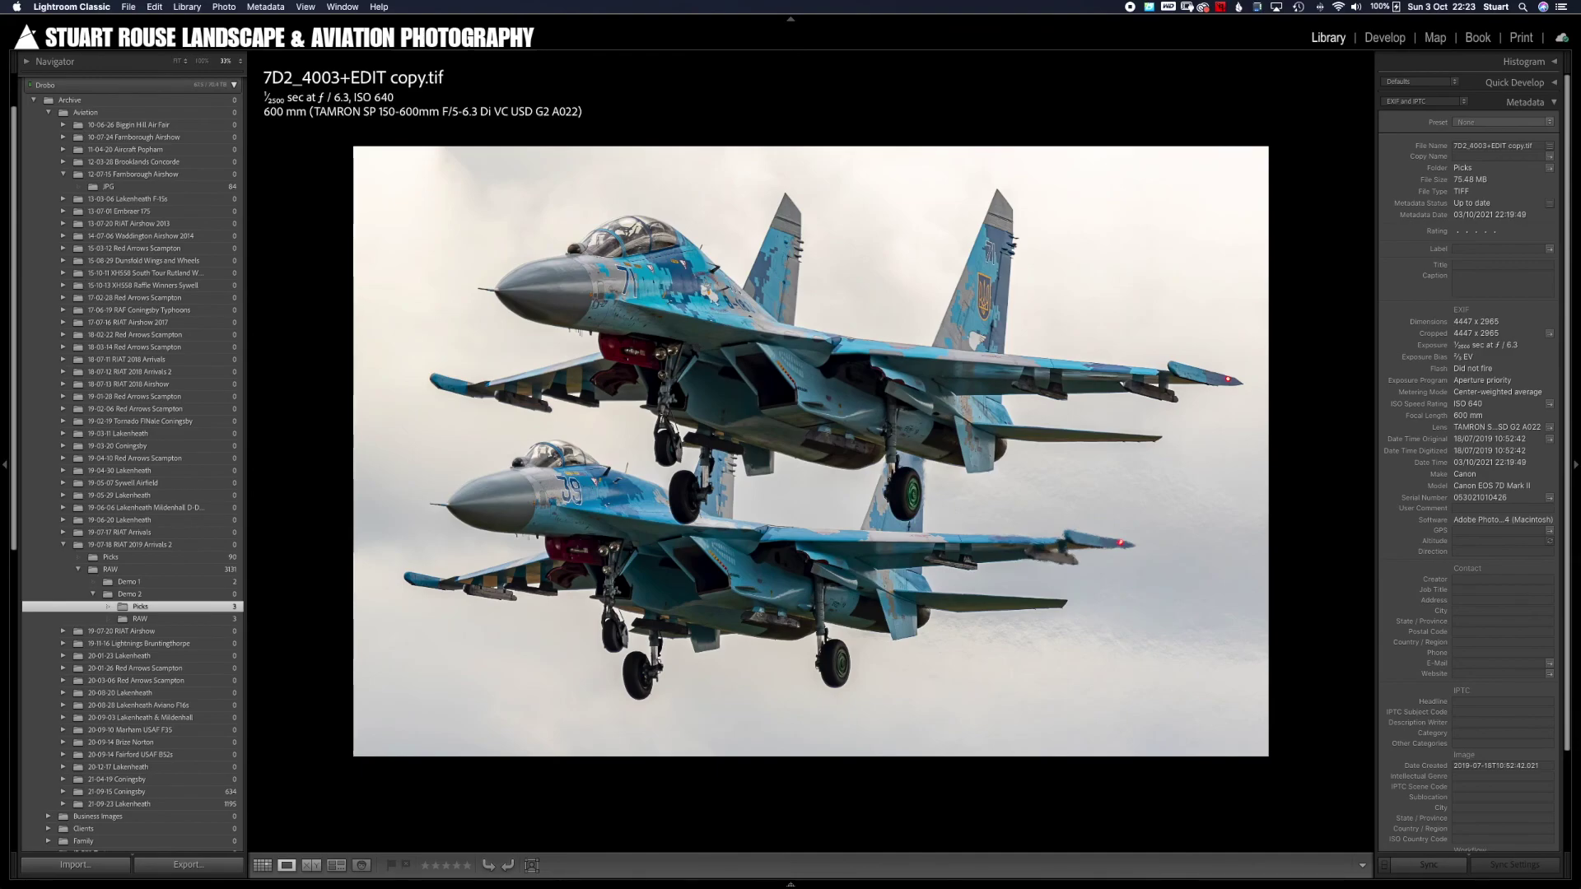
{"action": "key", "text": "Right"}
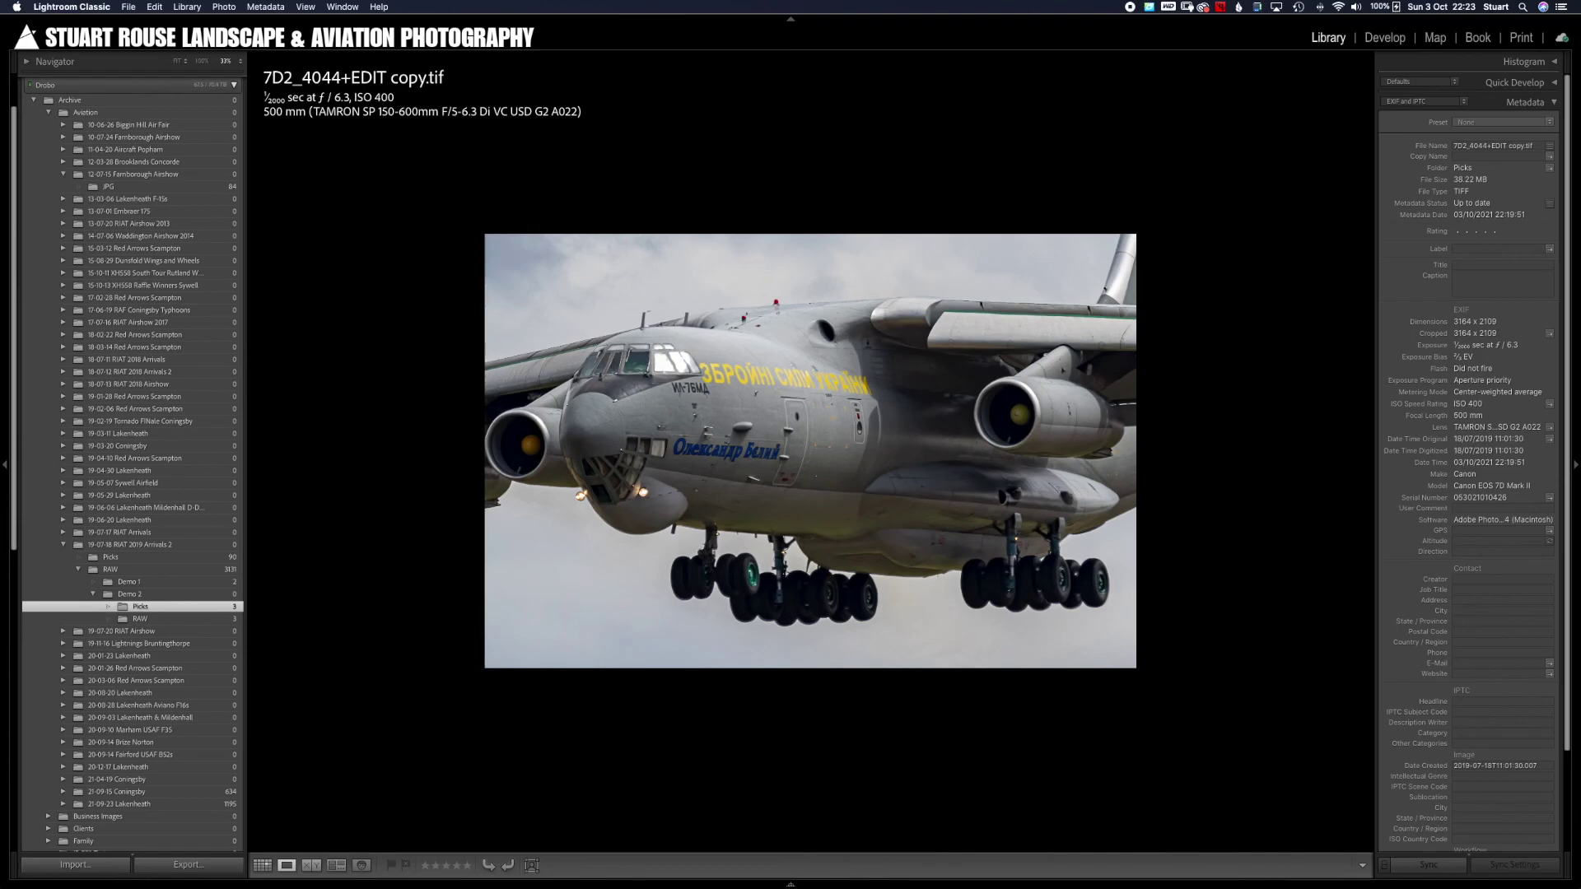
{"action": "key", "text": "Left"}
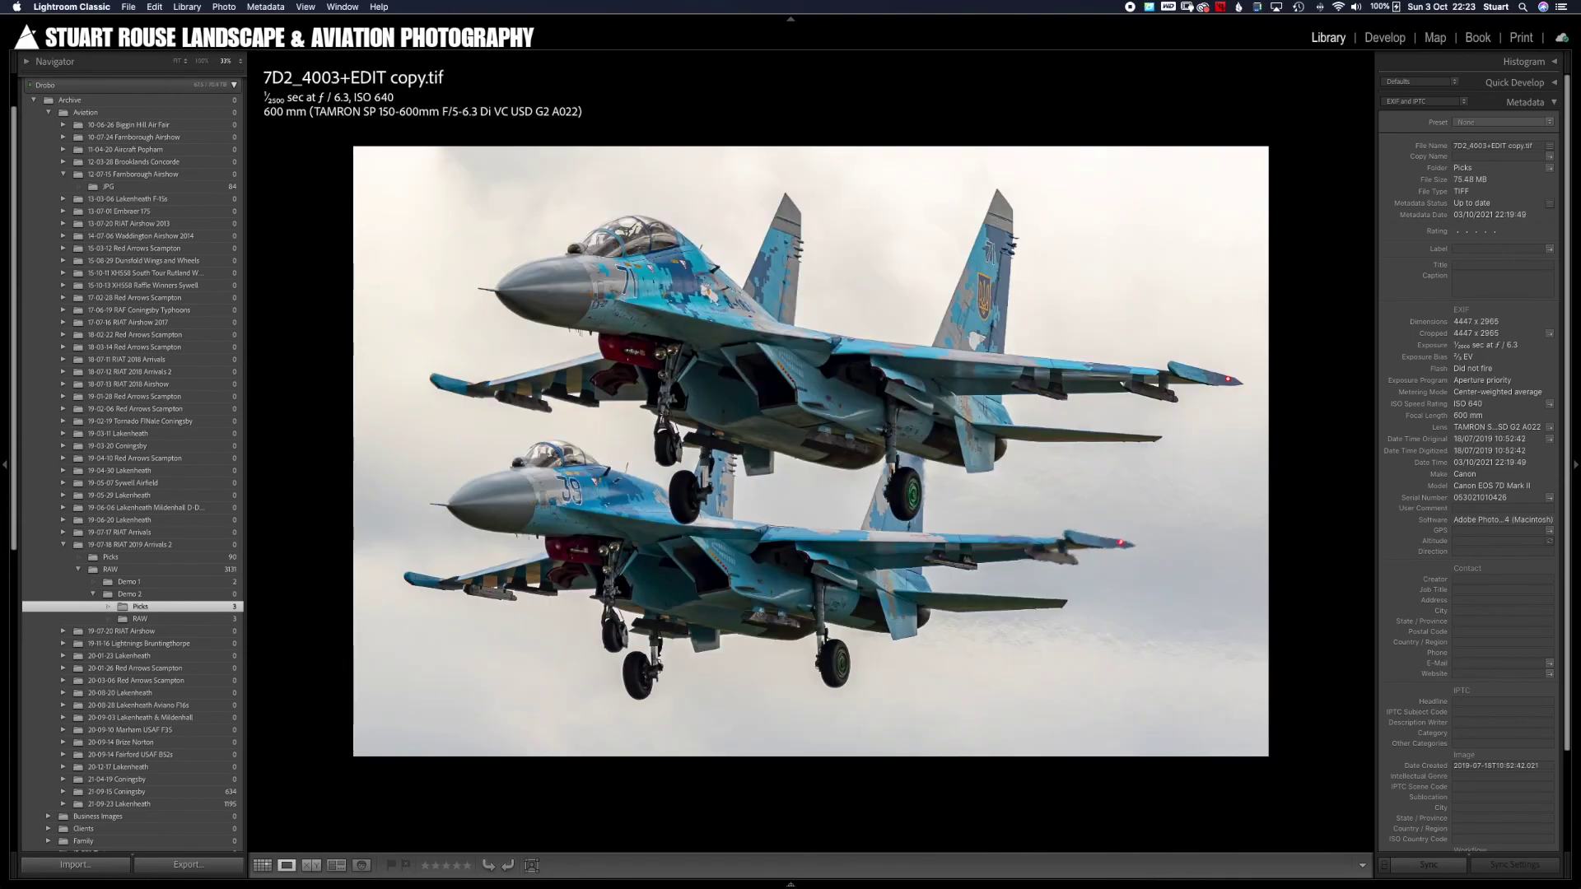